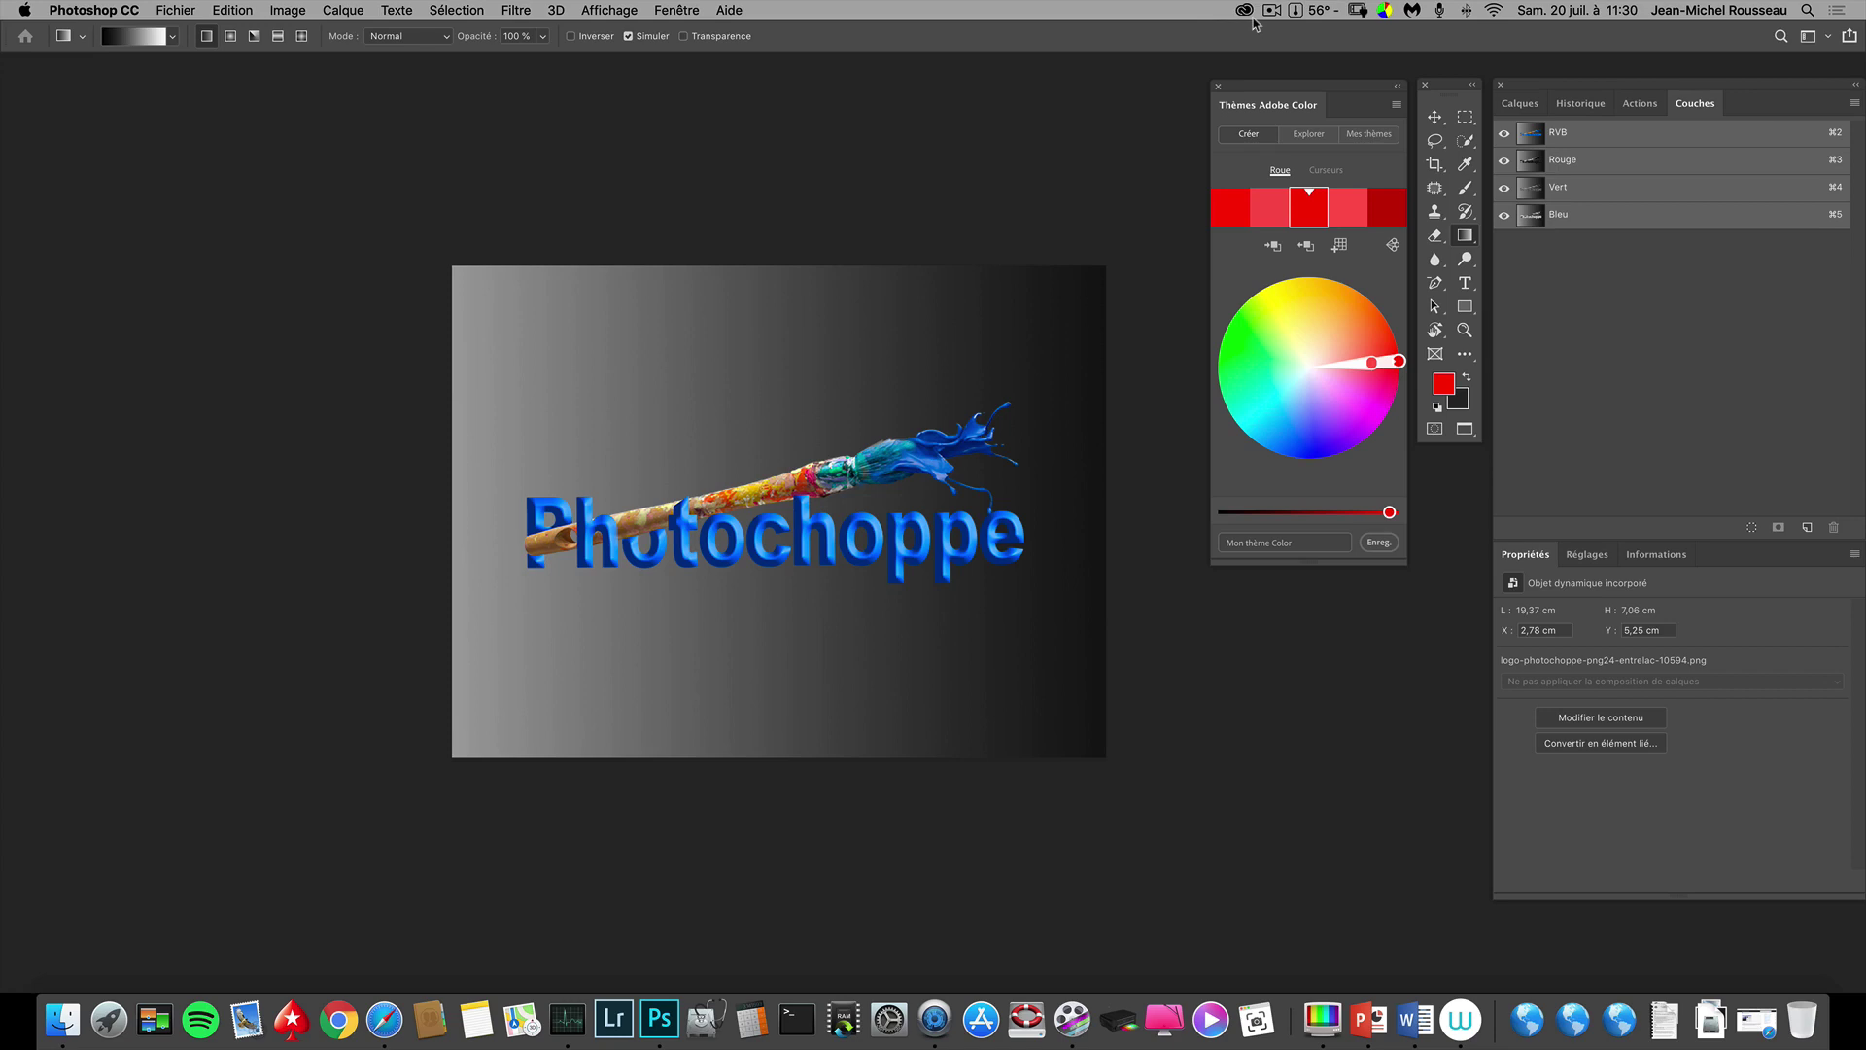
Launch Adobe Color from Adobe Creative Cloud and expand the browser window to full screen
click(1244, 11)
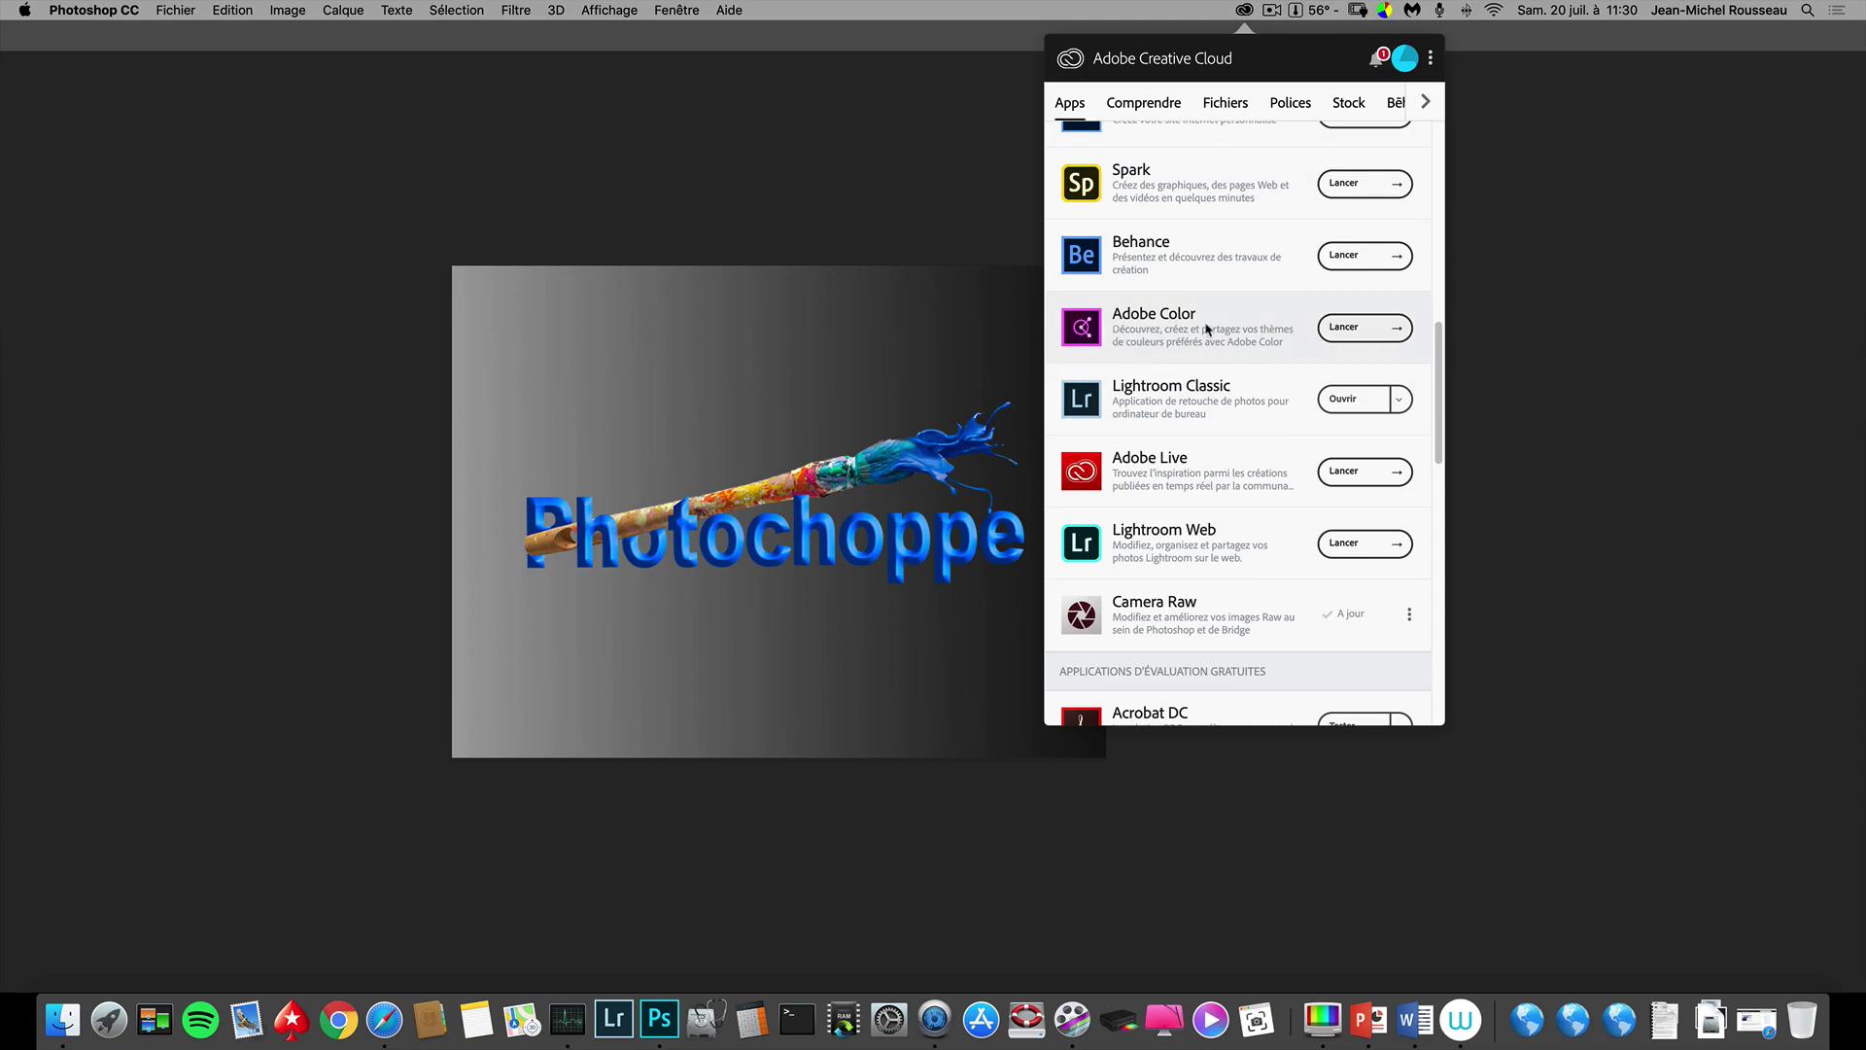
click(1392, 329)
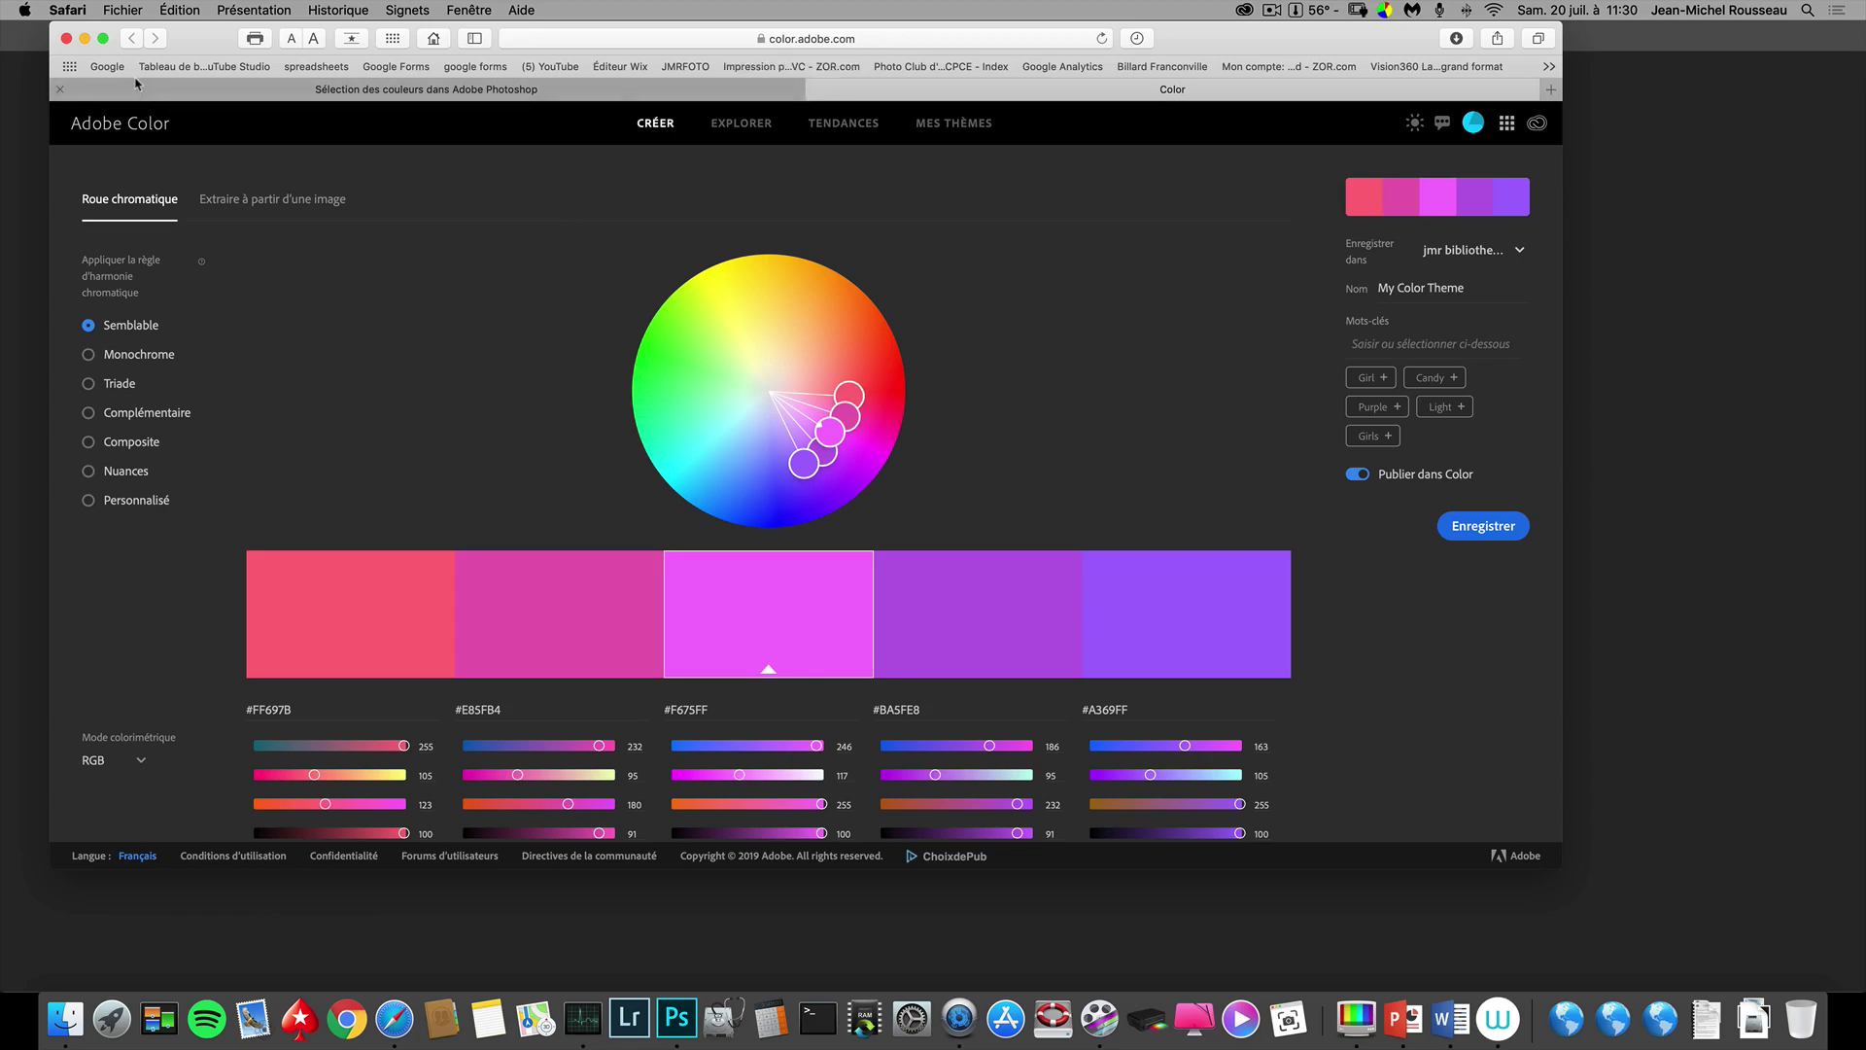
click(104, 41)
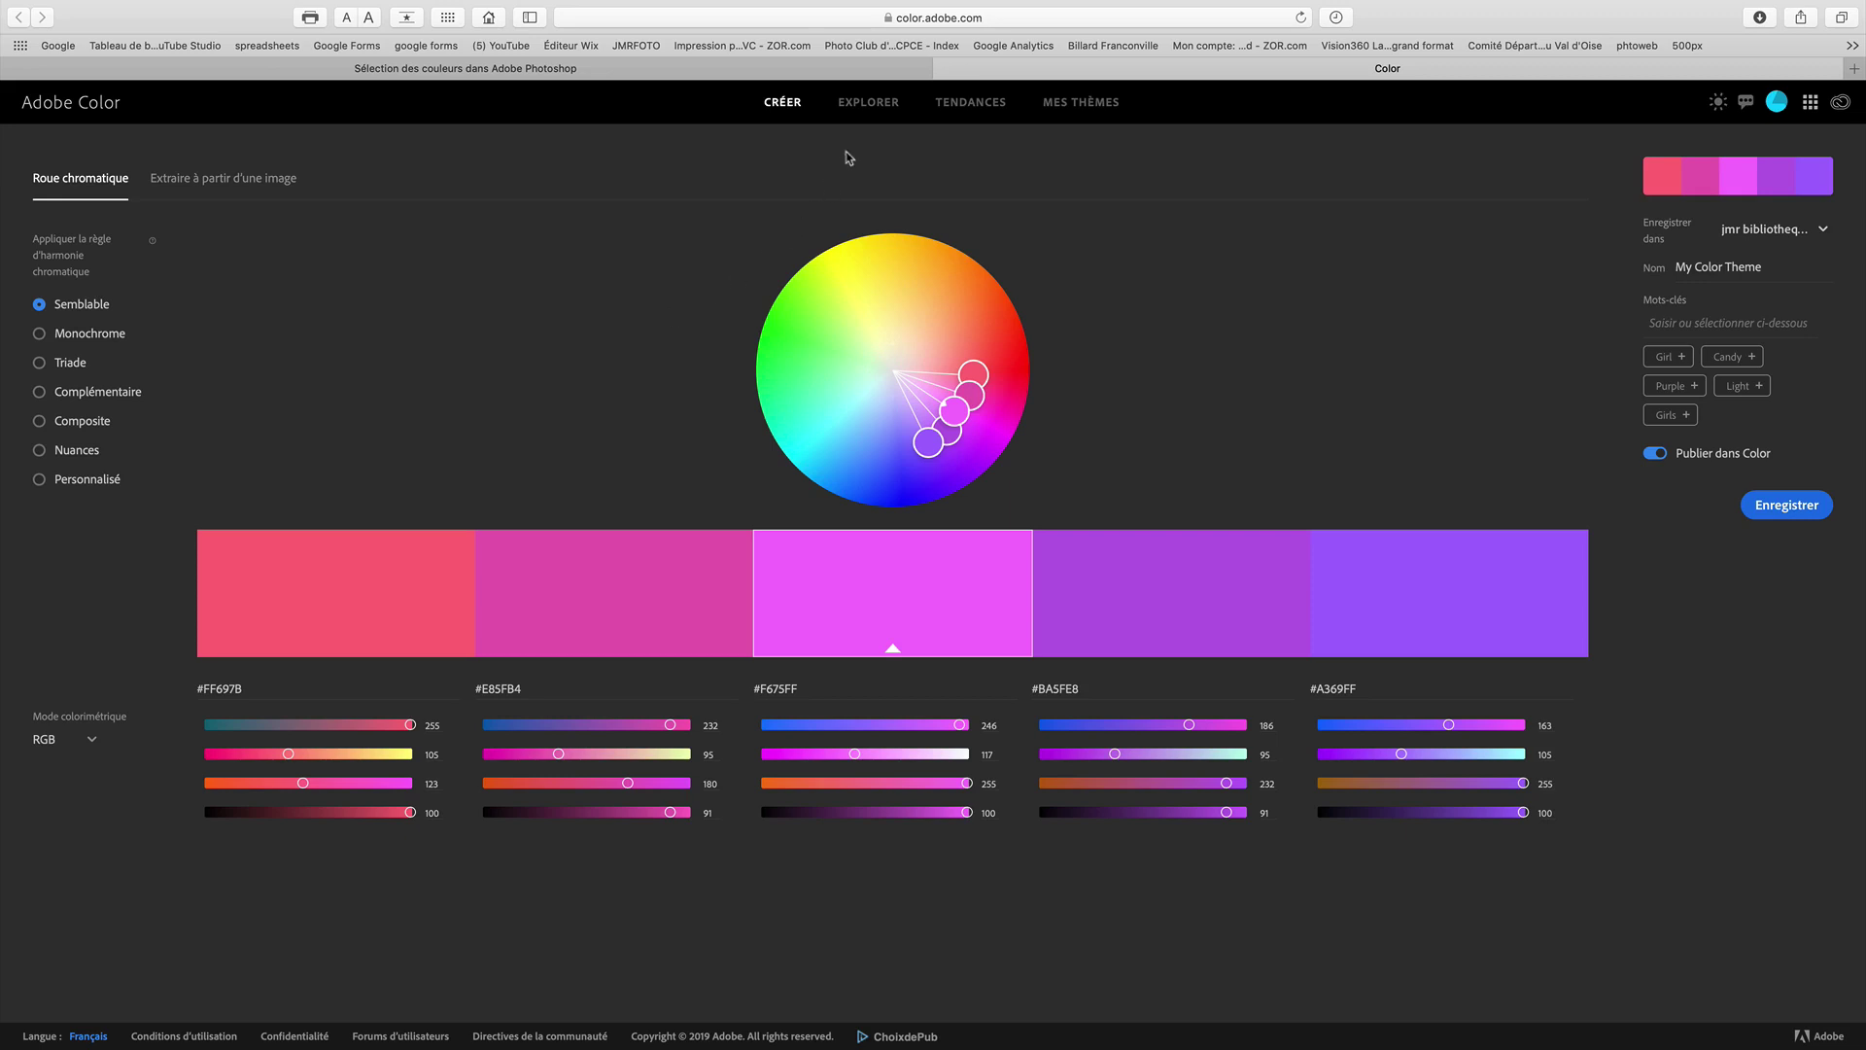
Browse the community colour themes on the Explorer page
click(863, 105)
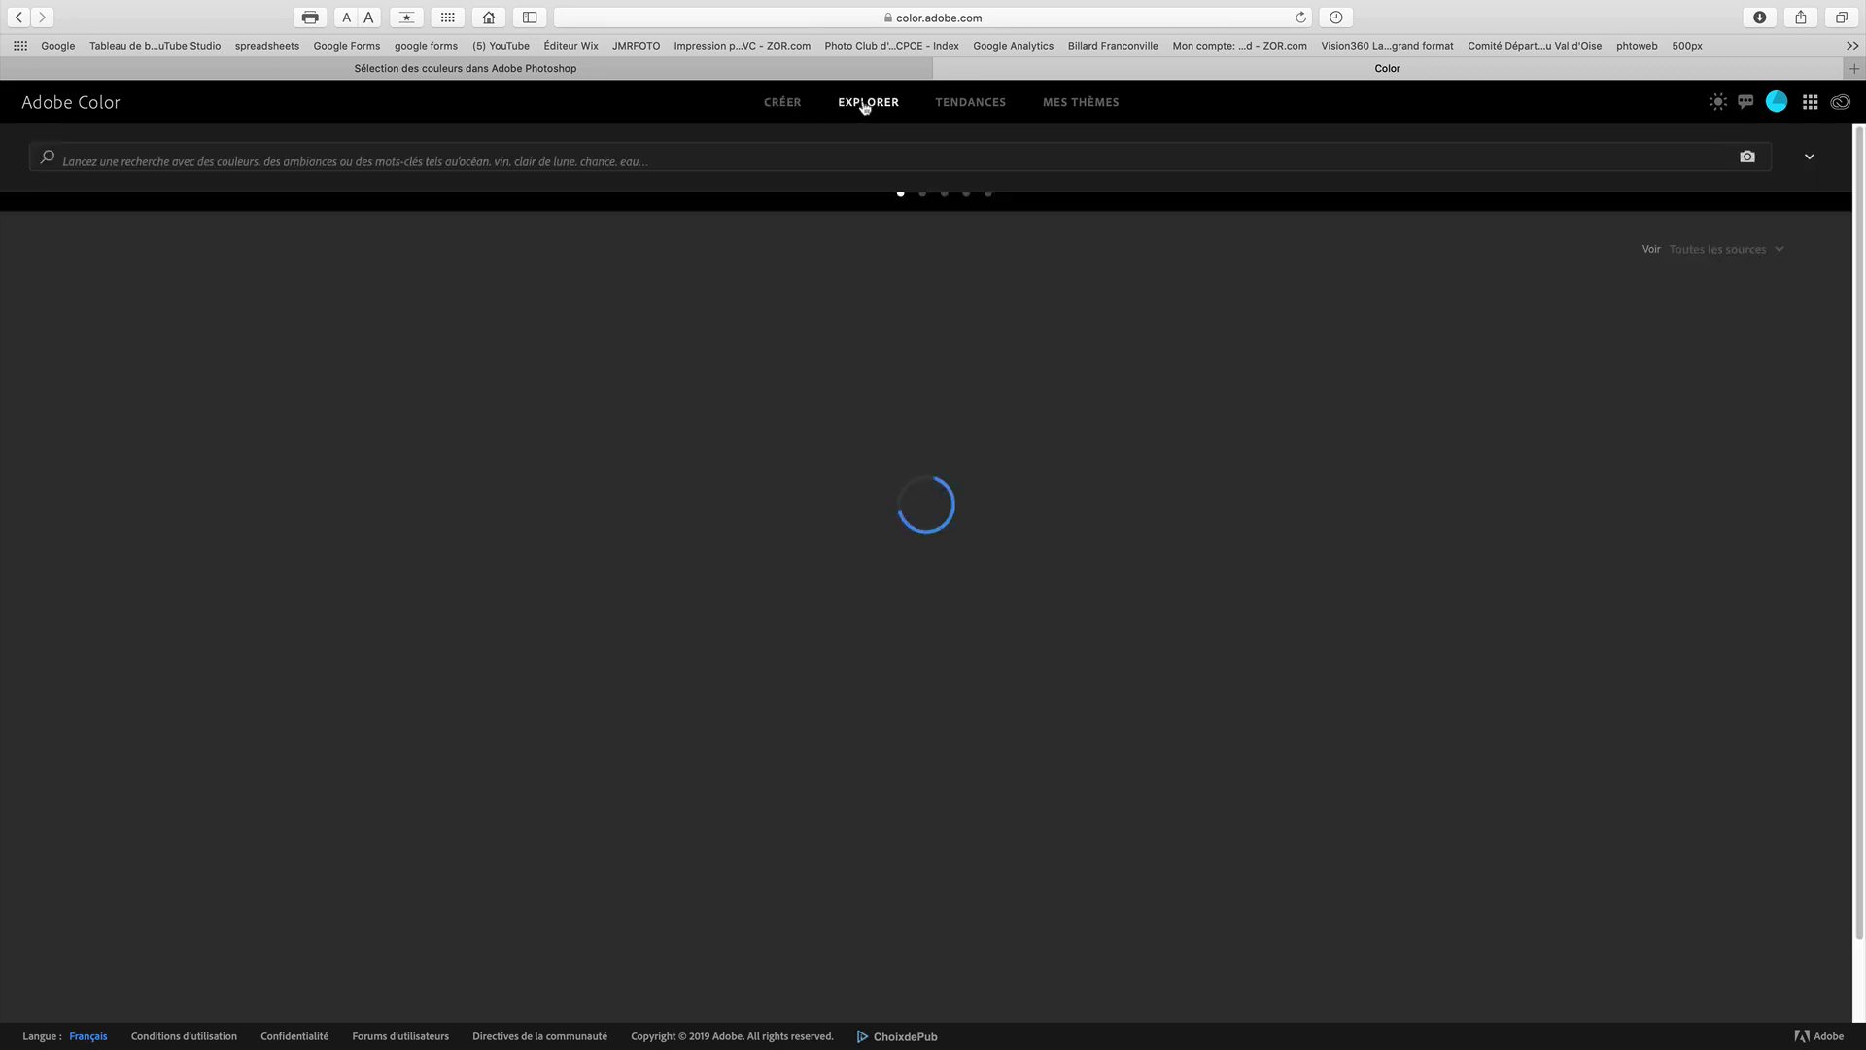
scroll(933, 632, down, 10)
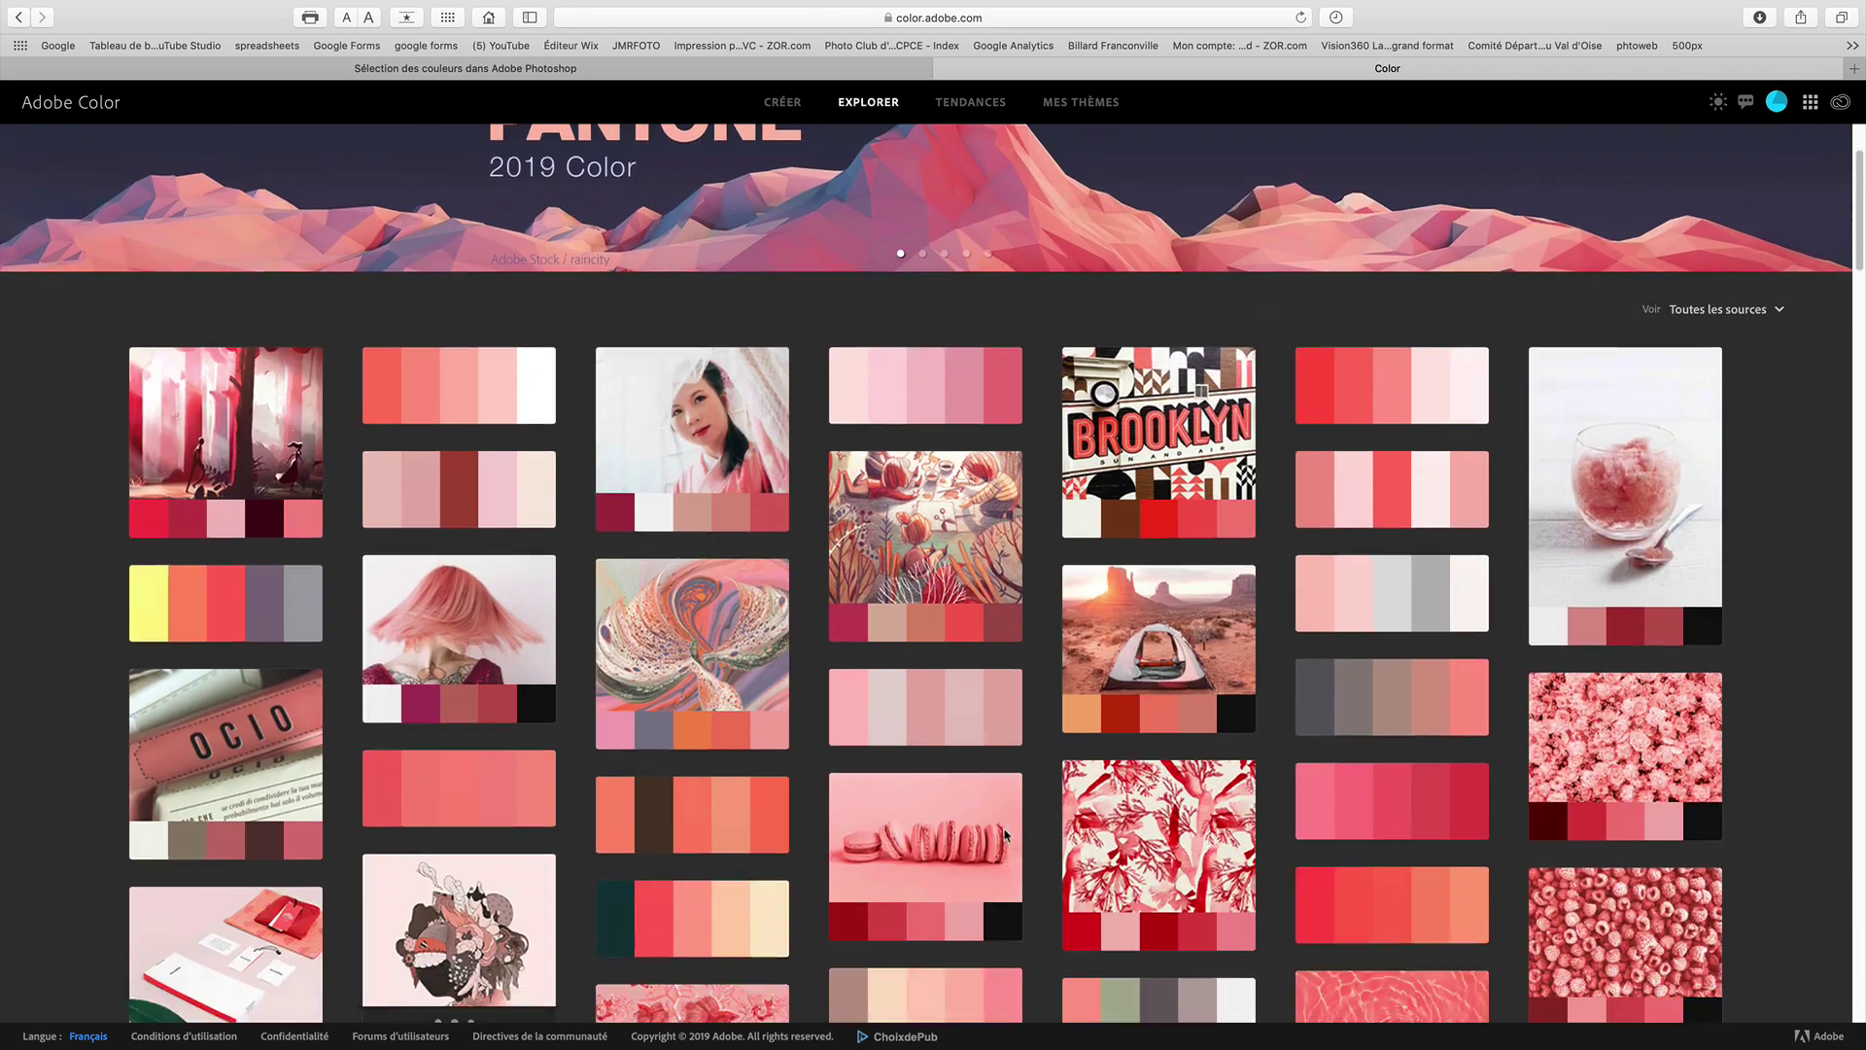
scroll(1004, 834, down, 5)
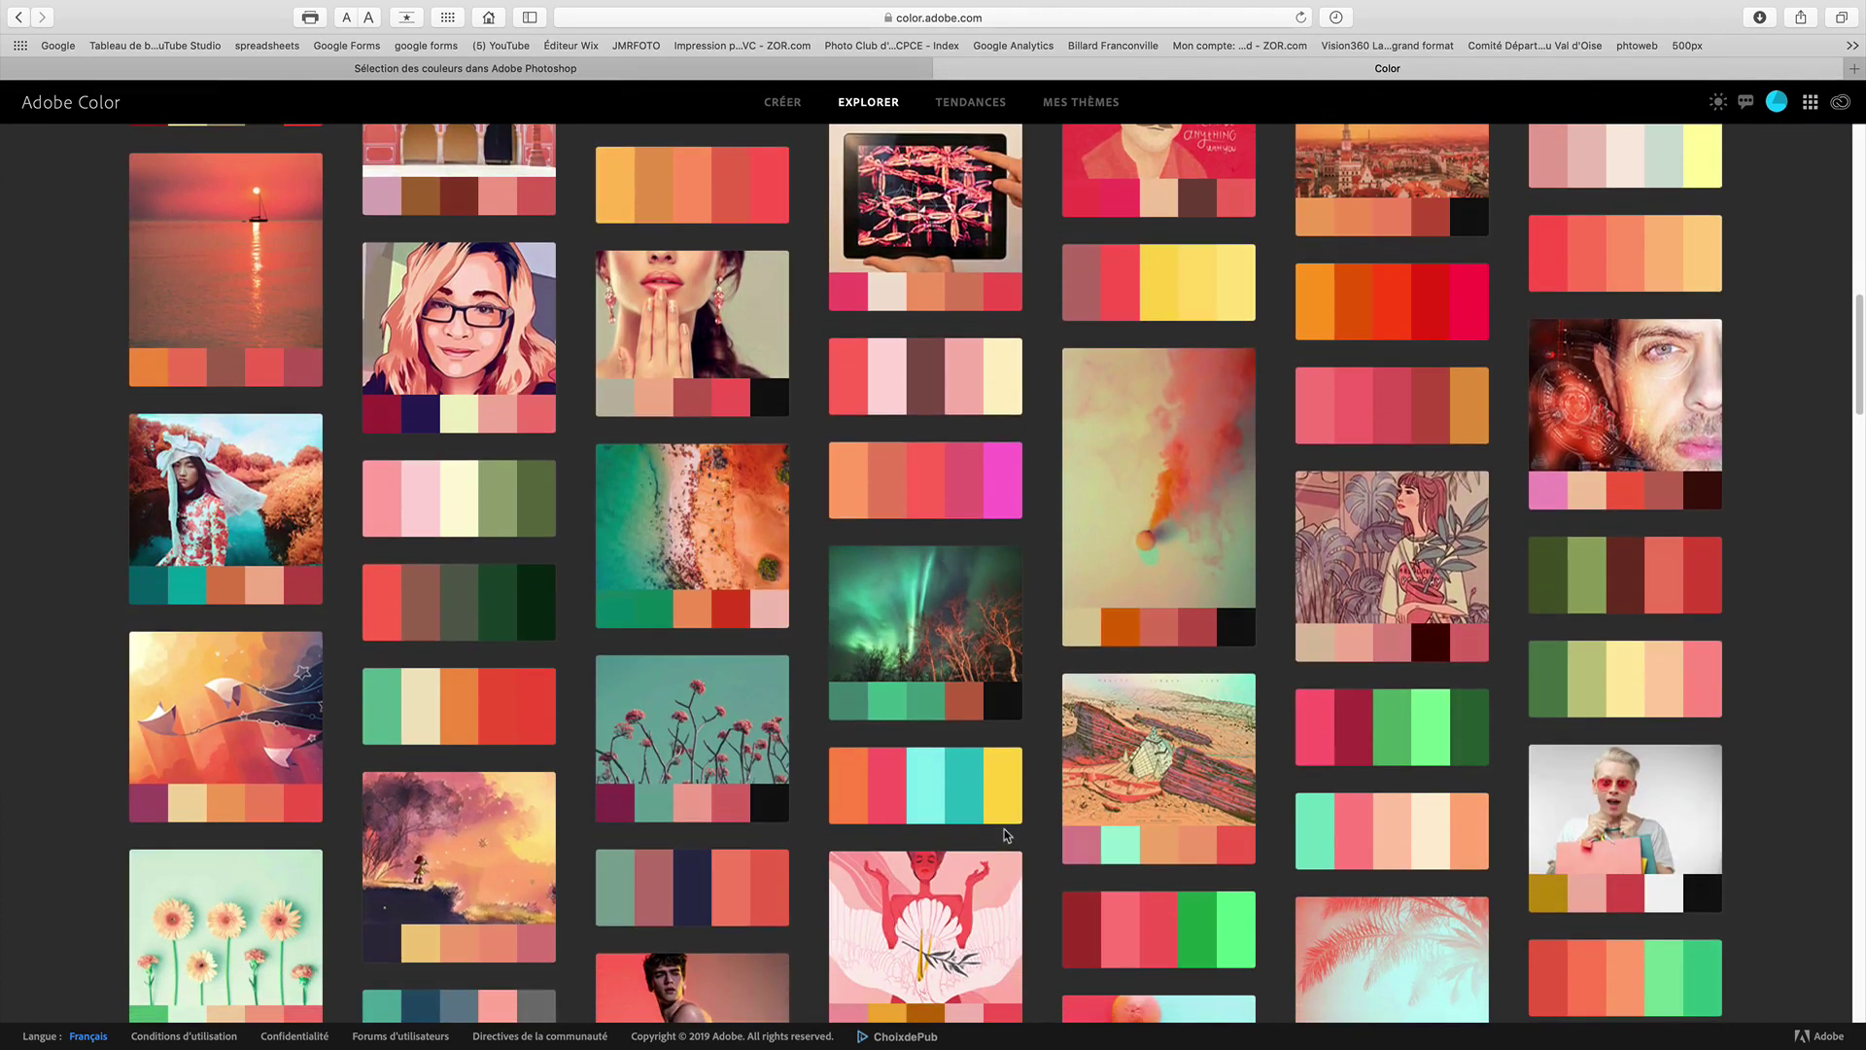
scroll(1005, 835, up, 15)
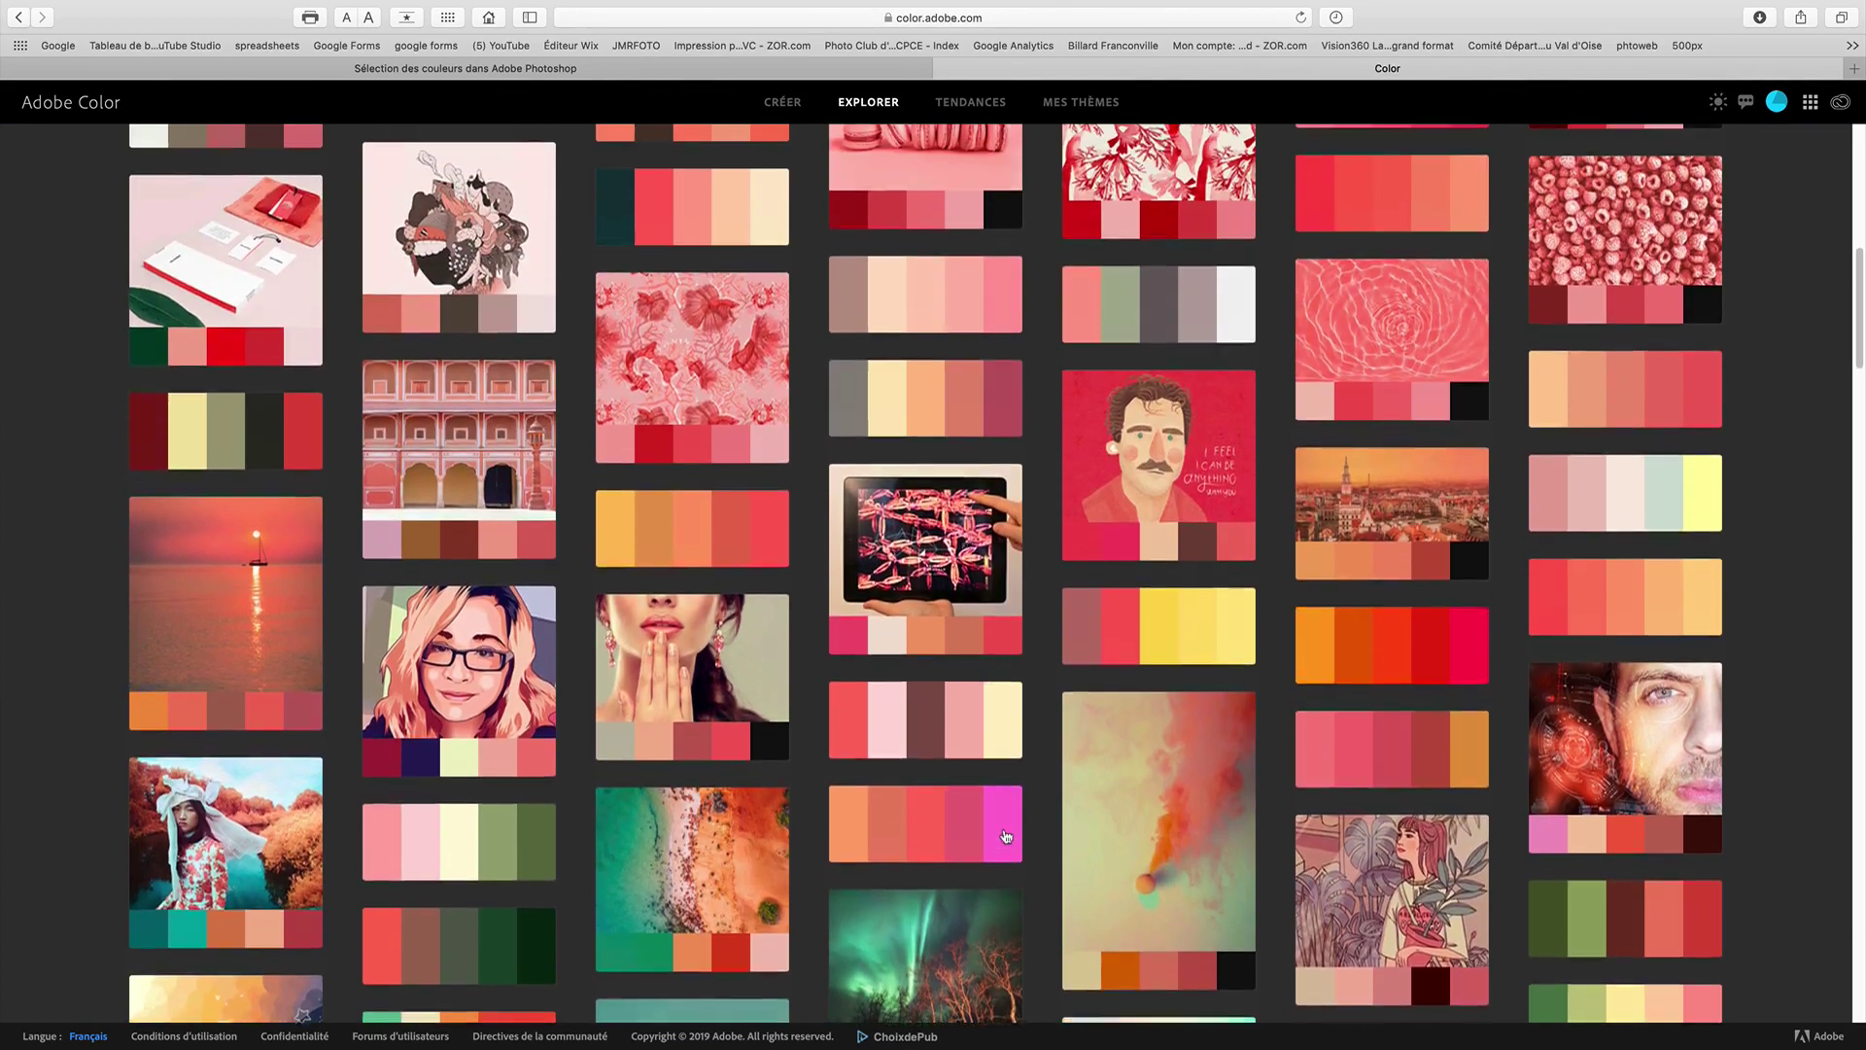
scroll(1006, 835, up, 5)
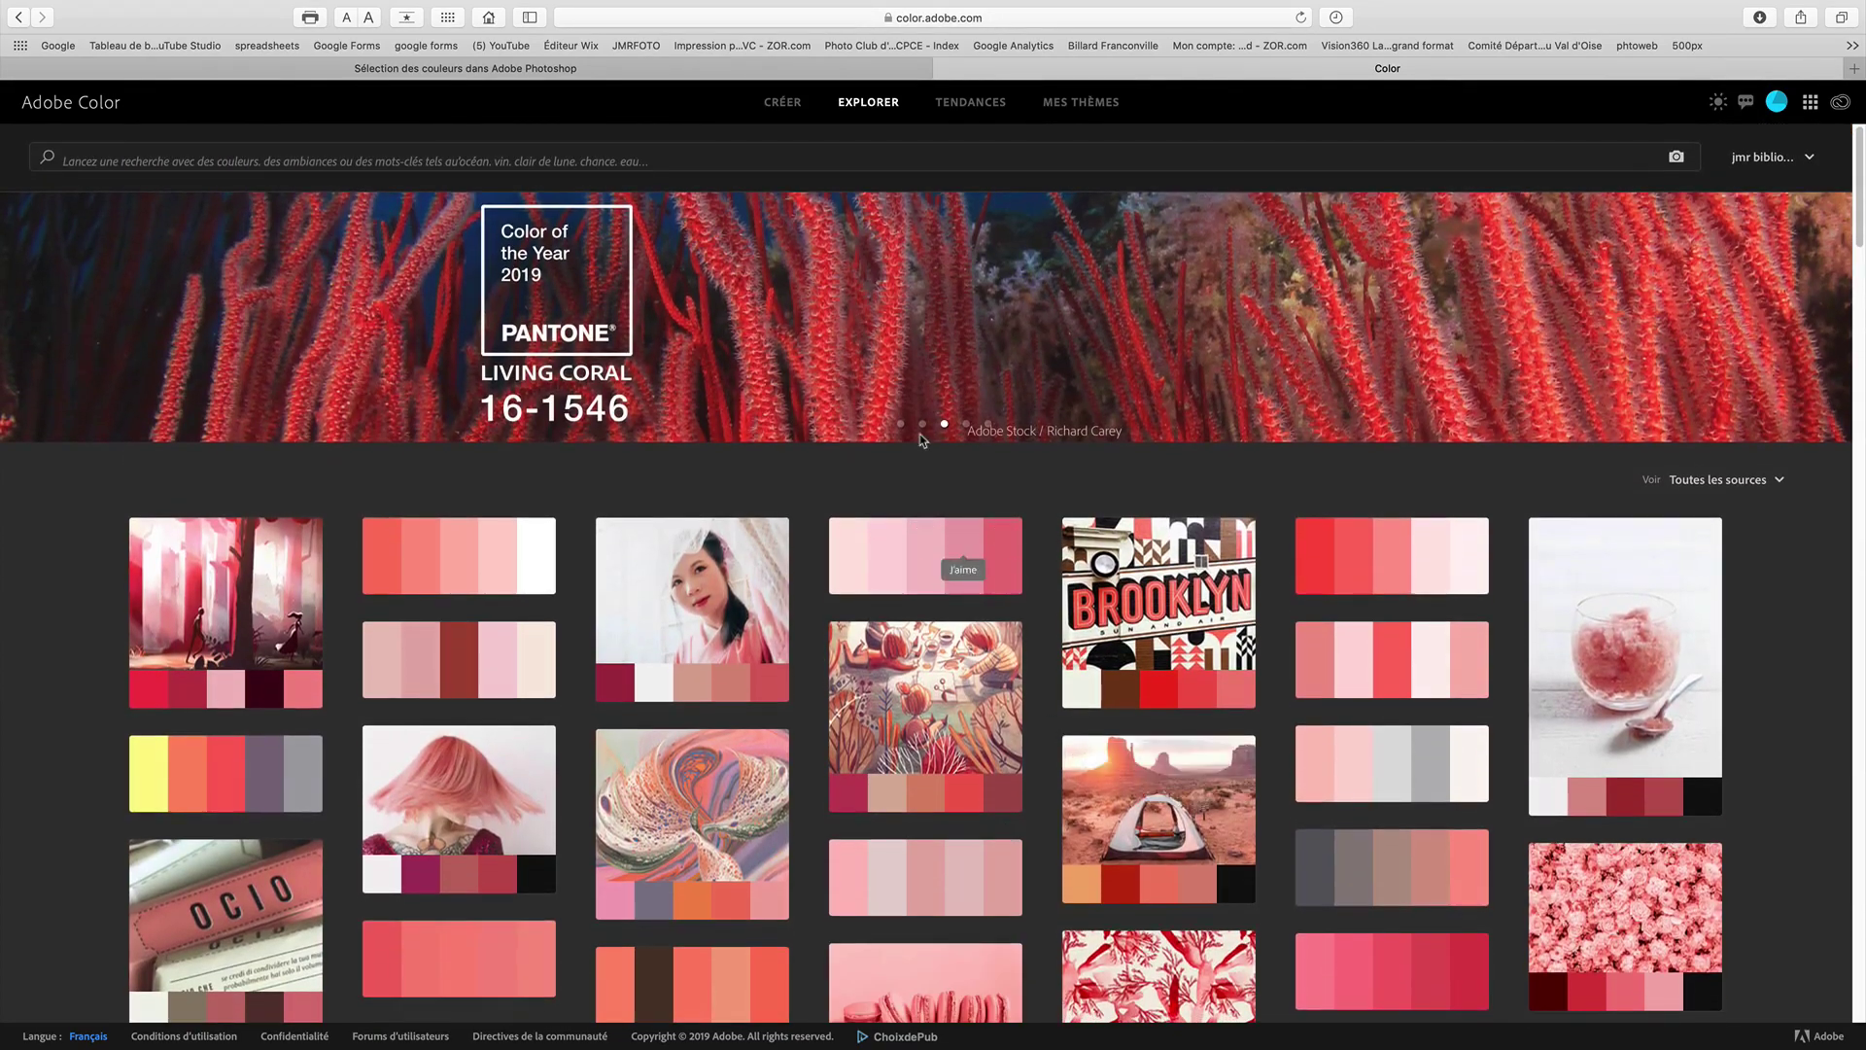
Look over the trending Illustration colour palettes on the Tendances page
click(972, 103)
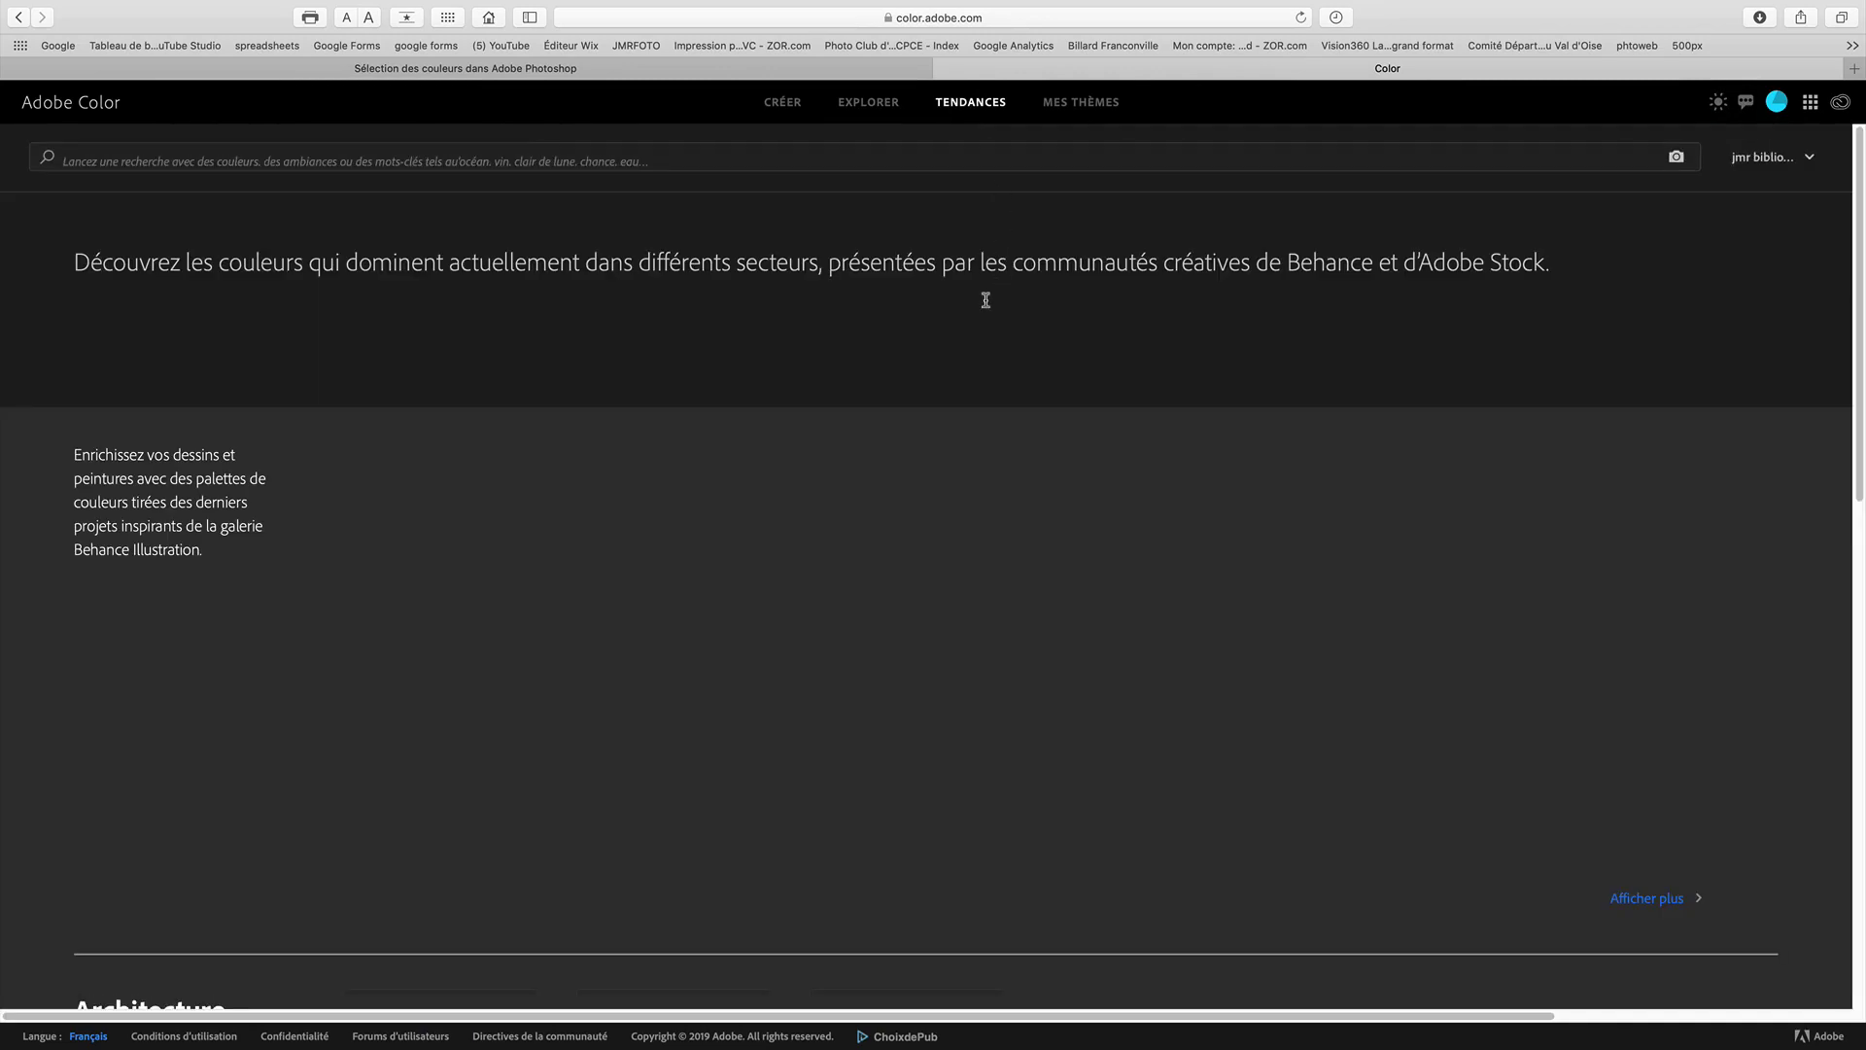
scroll(835, 534, down, 2)
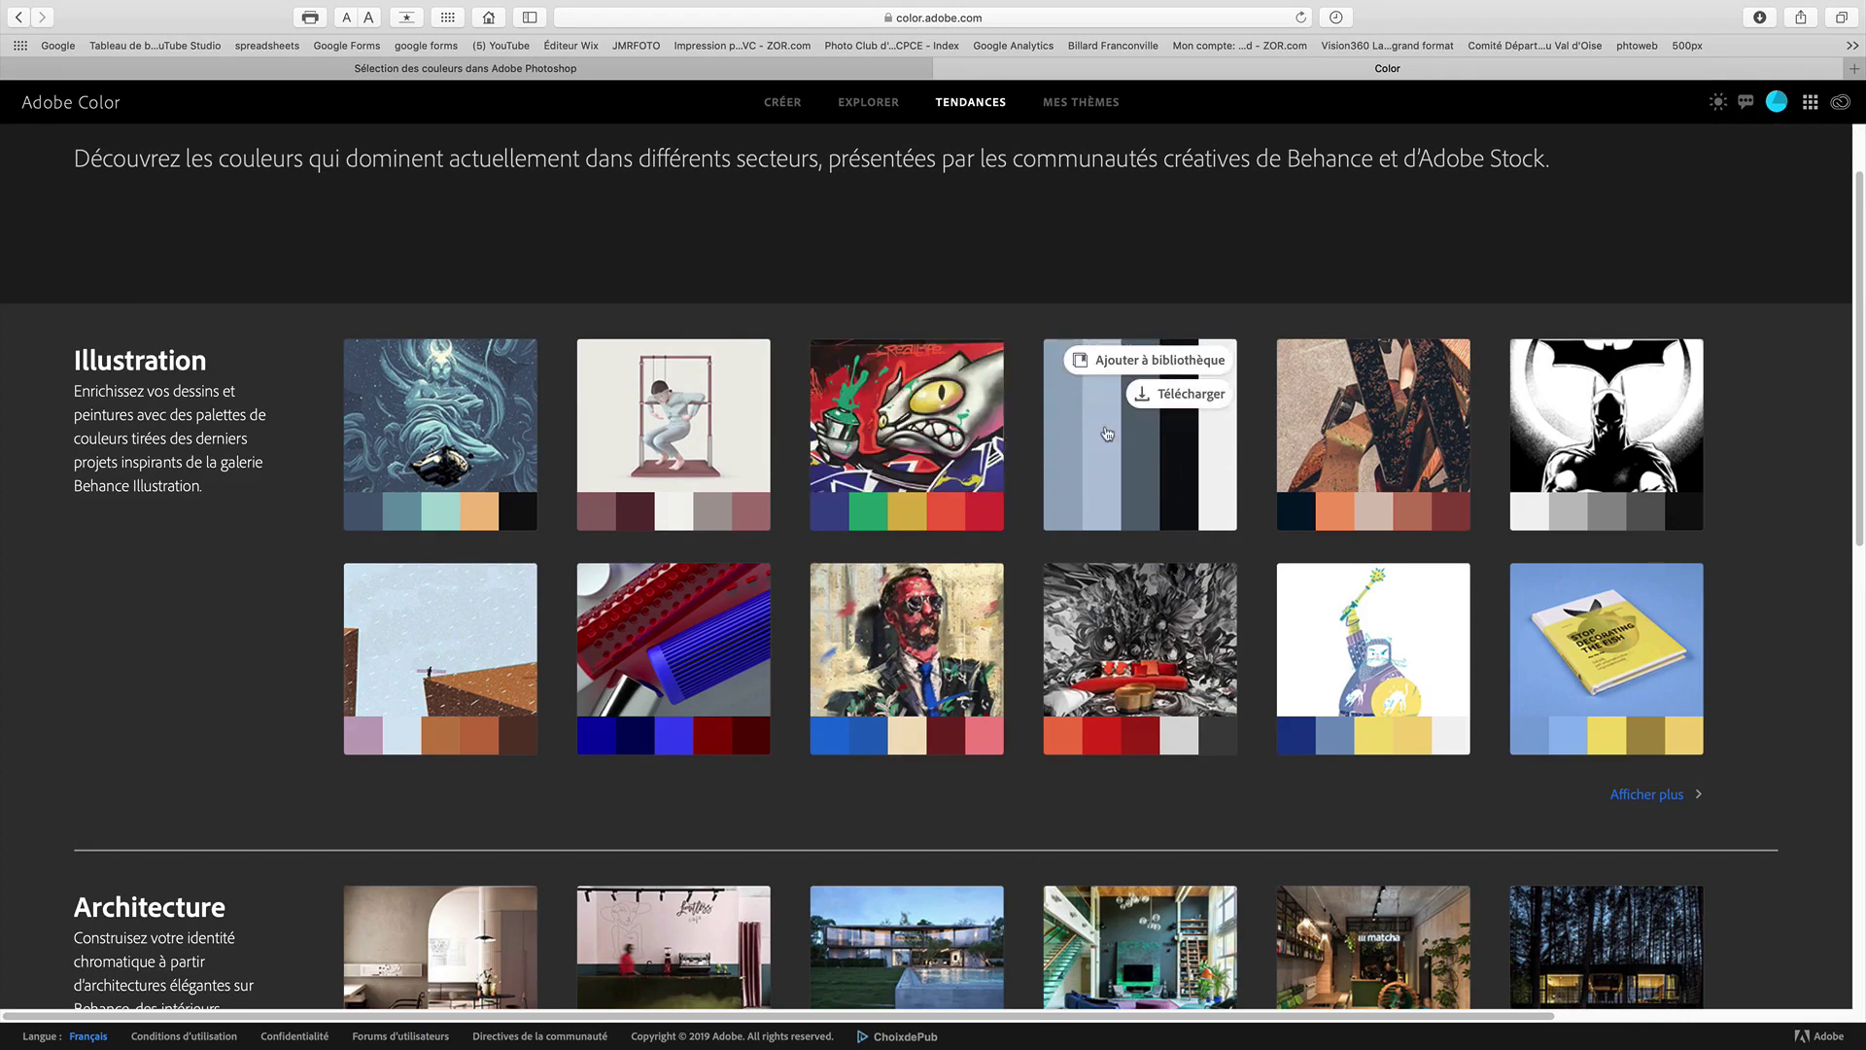
mouse_move(1394, 412)
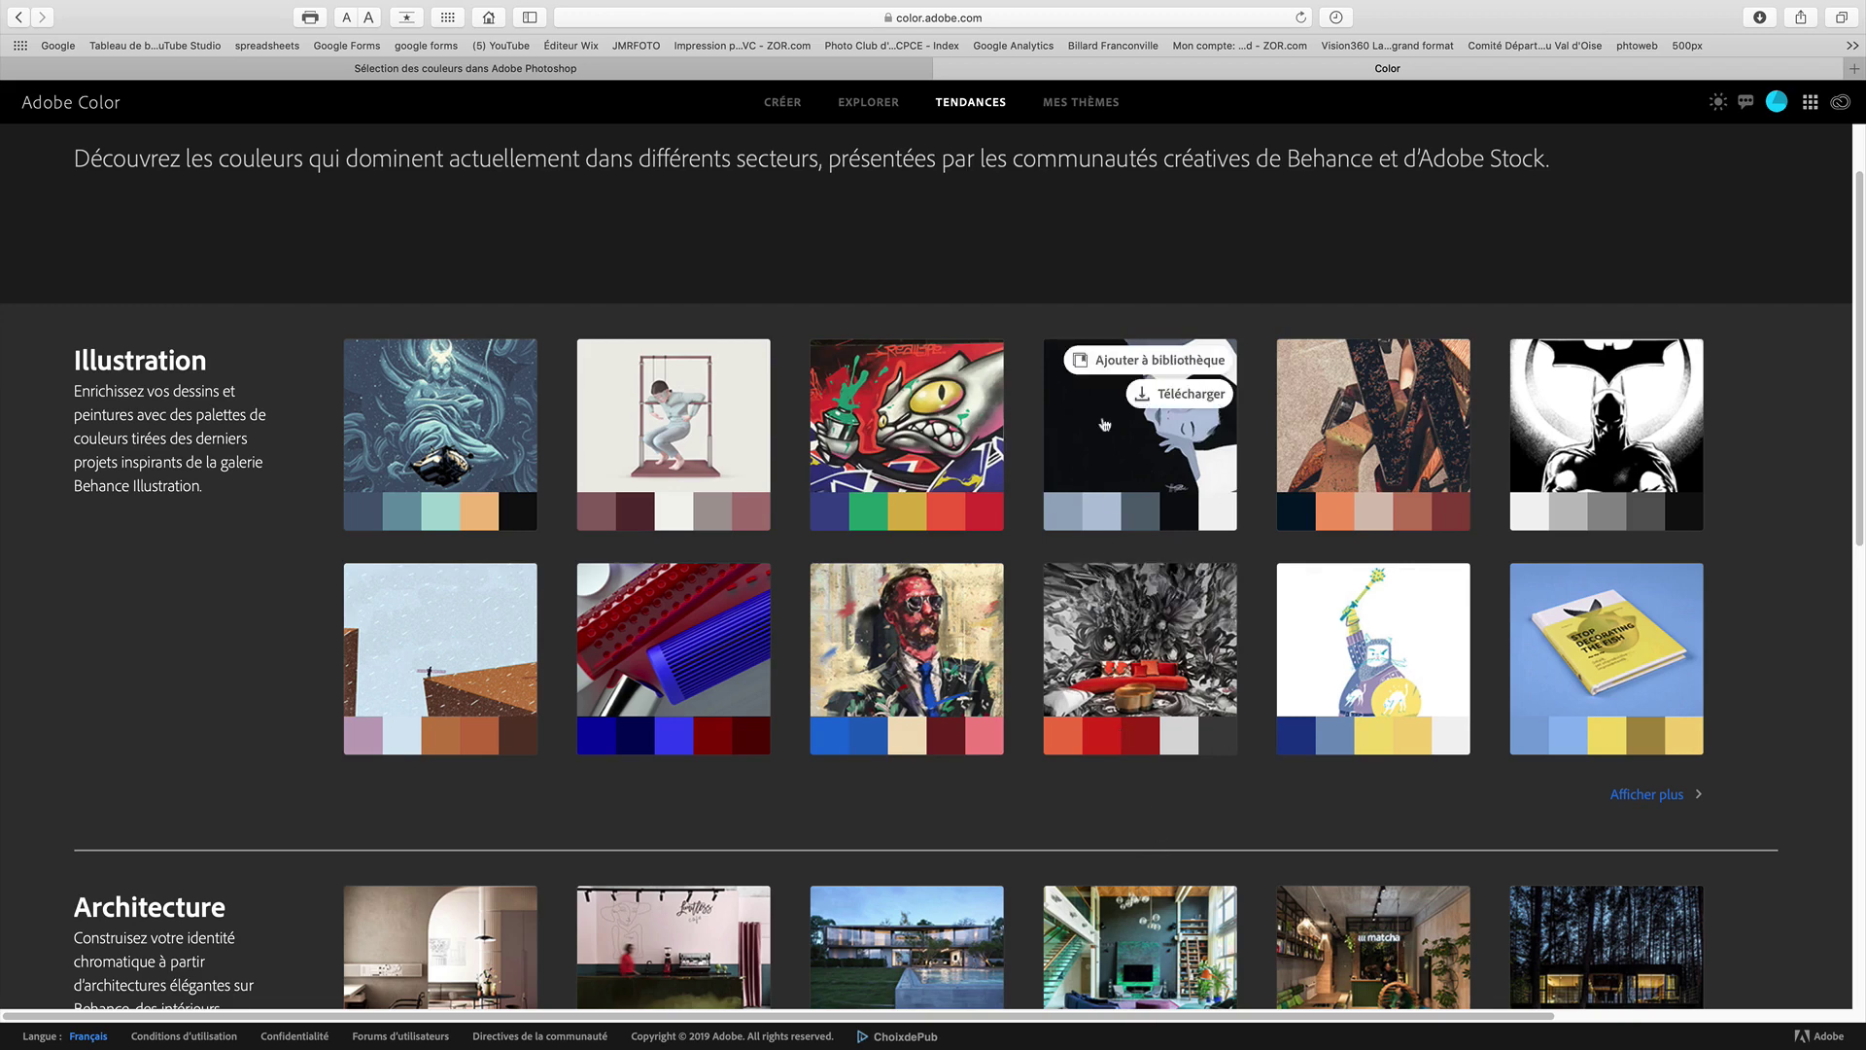
Expand the JMR BIBLIOTHEQUE -COUL library in the saved themes and delete the second bruno v3 theme and bruno v4
click(1089, 104)
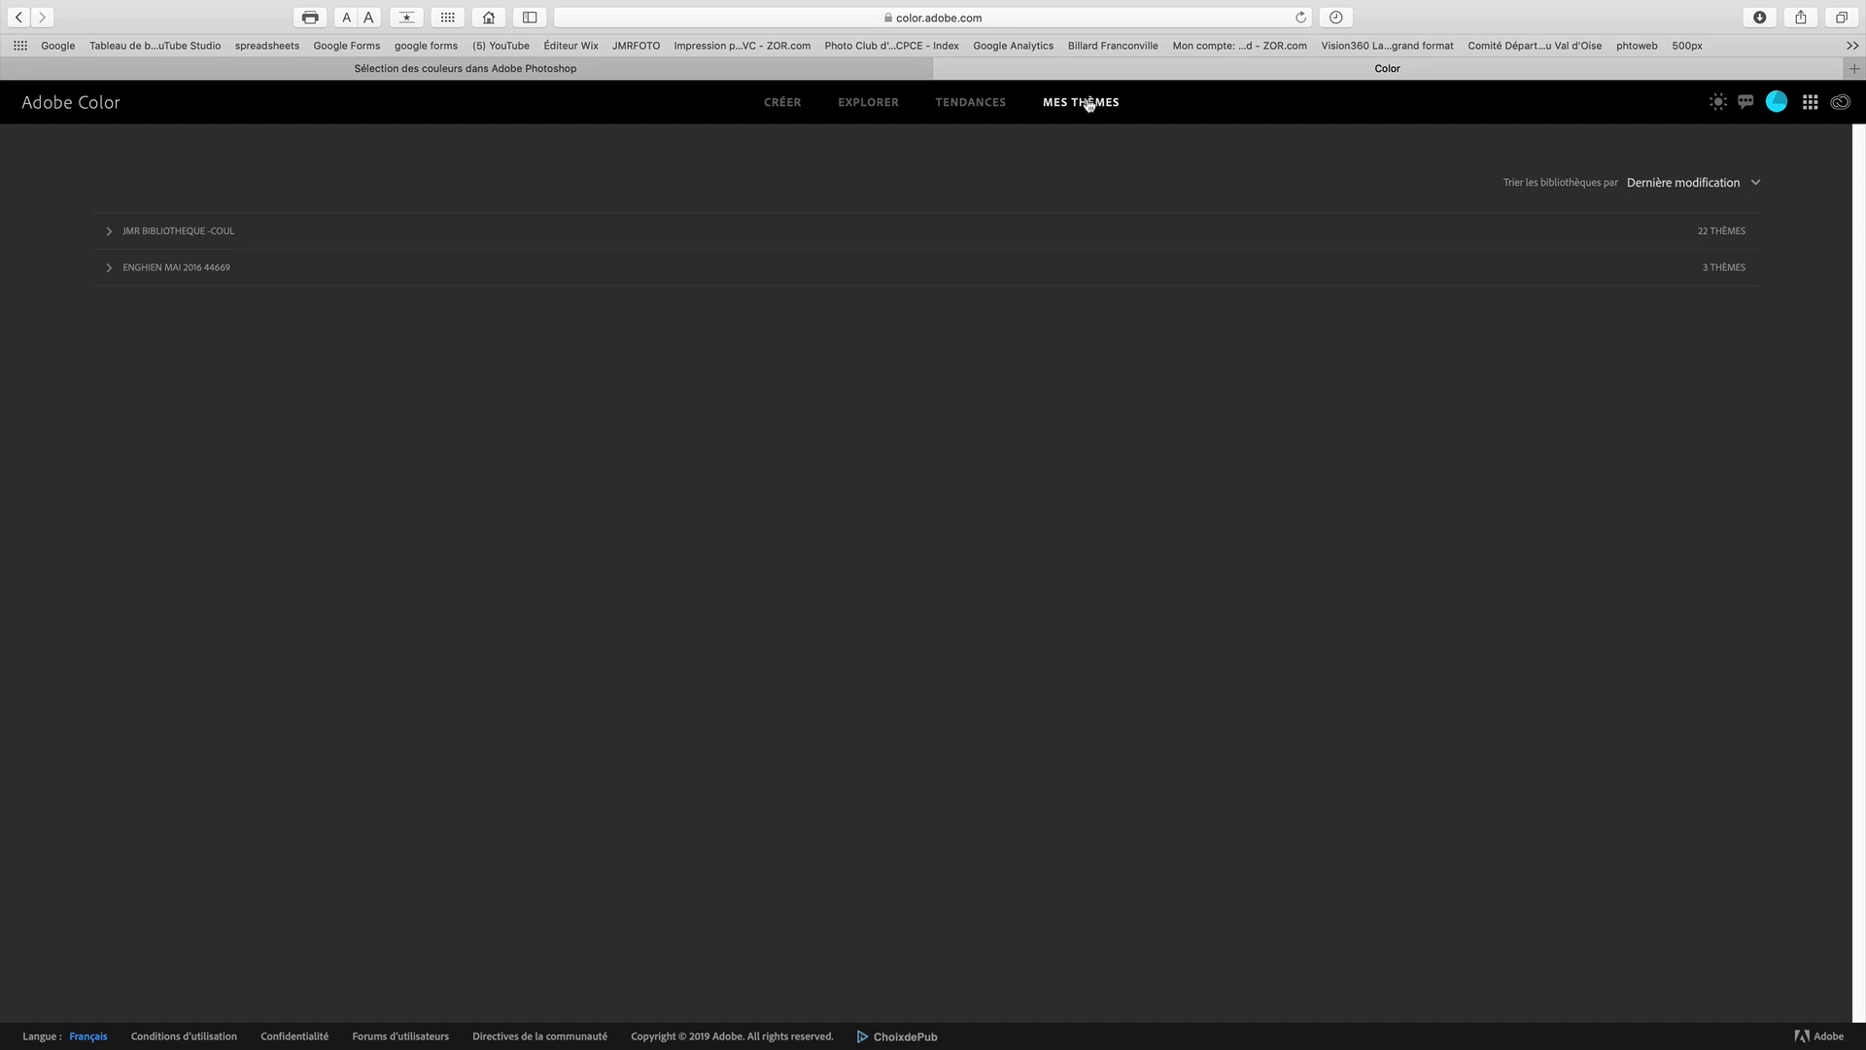
click(269, 234)
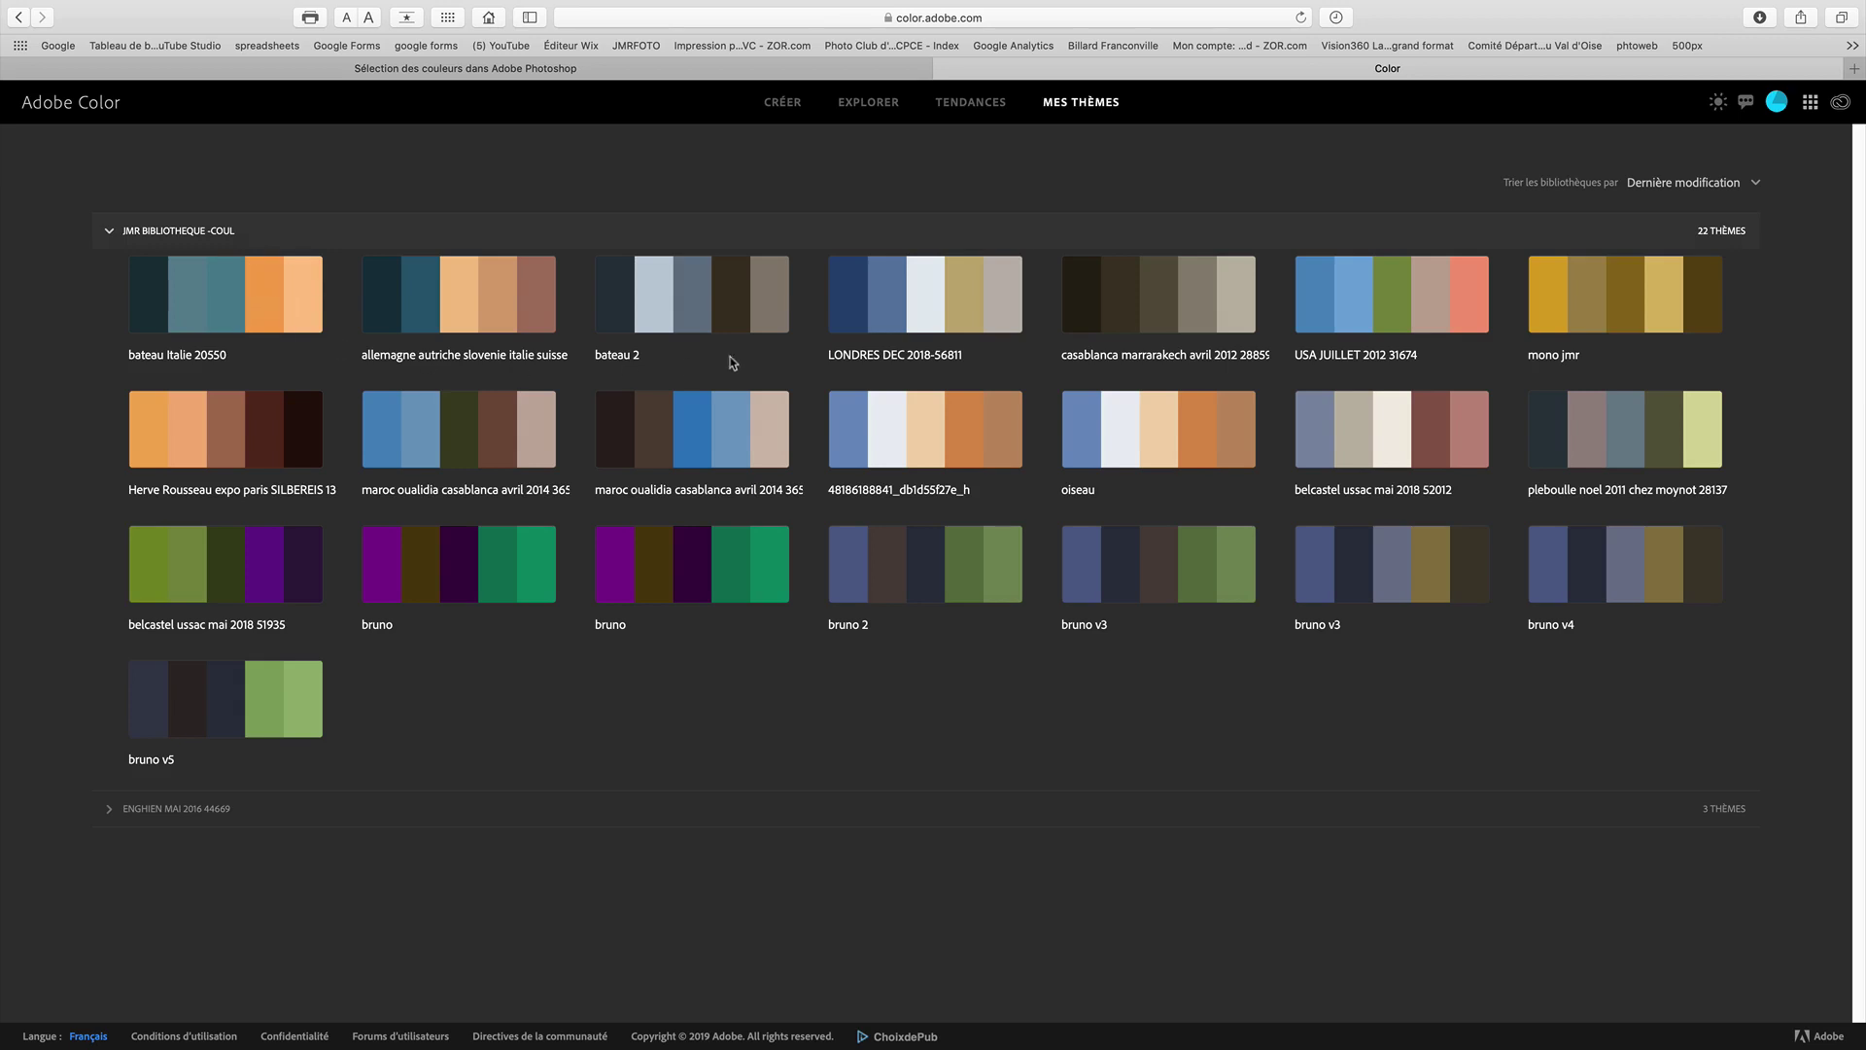
mouse_move(1175, 316)
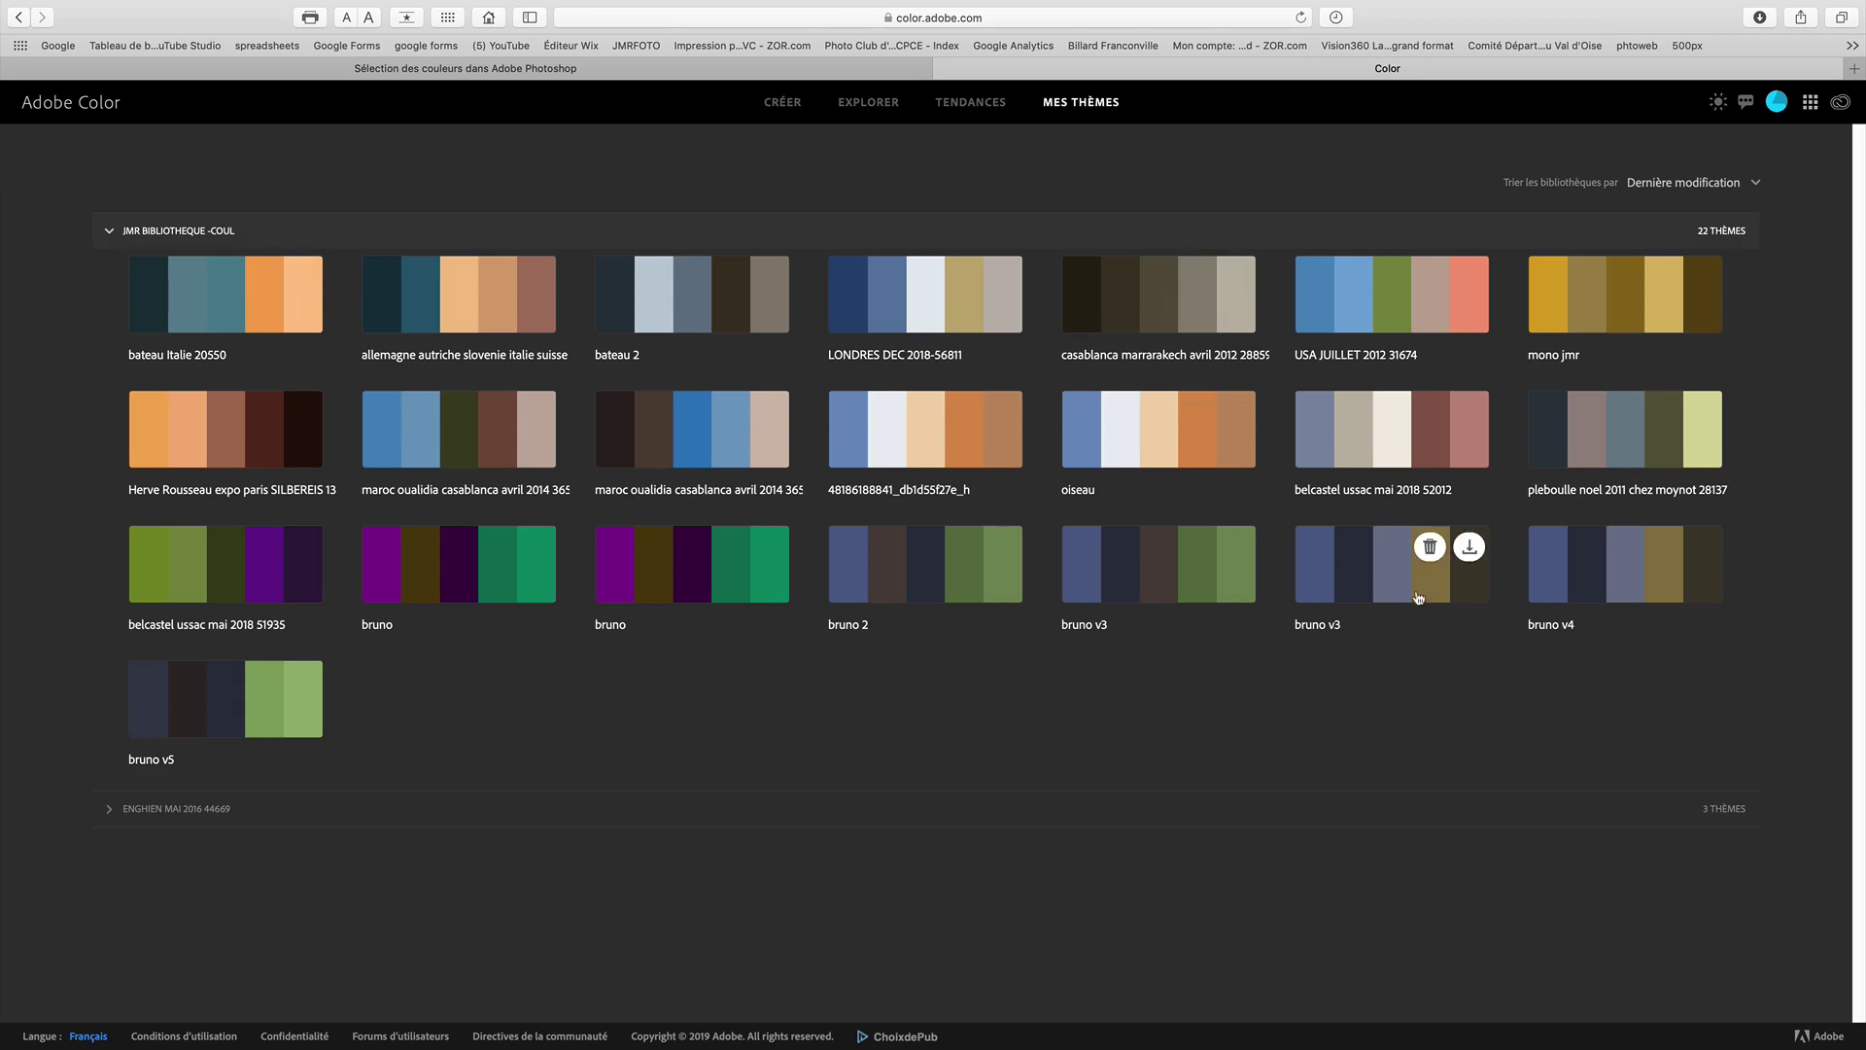
click(1430, 547)
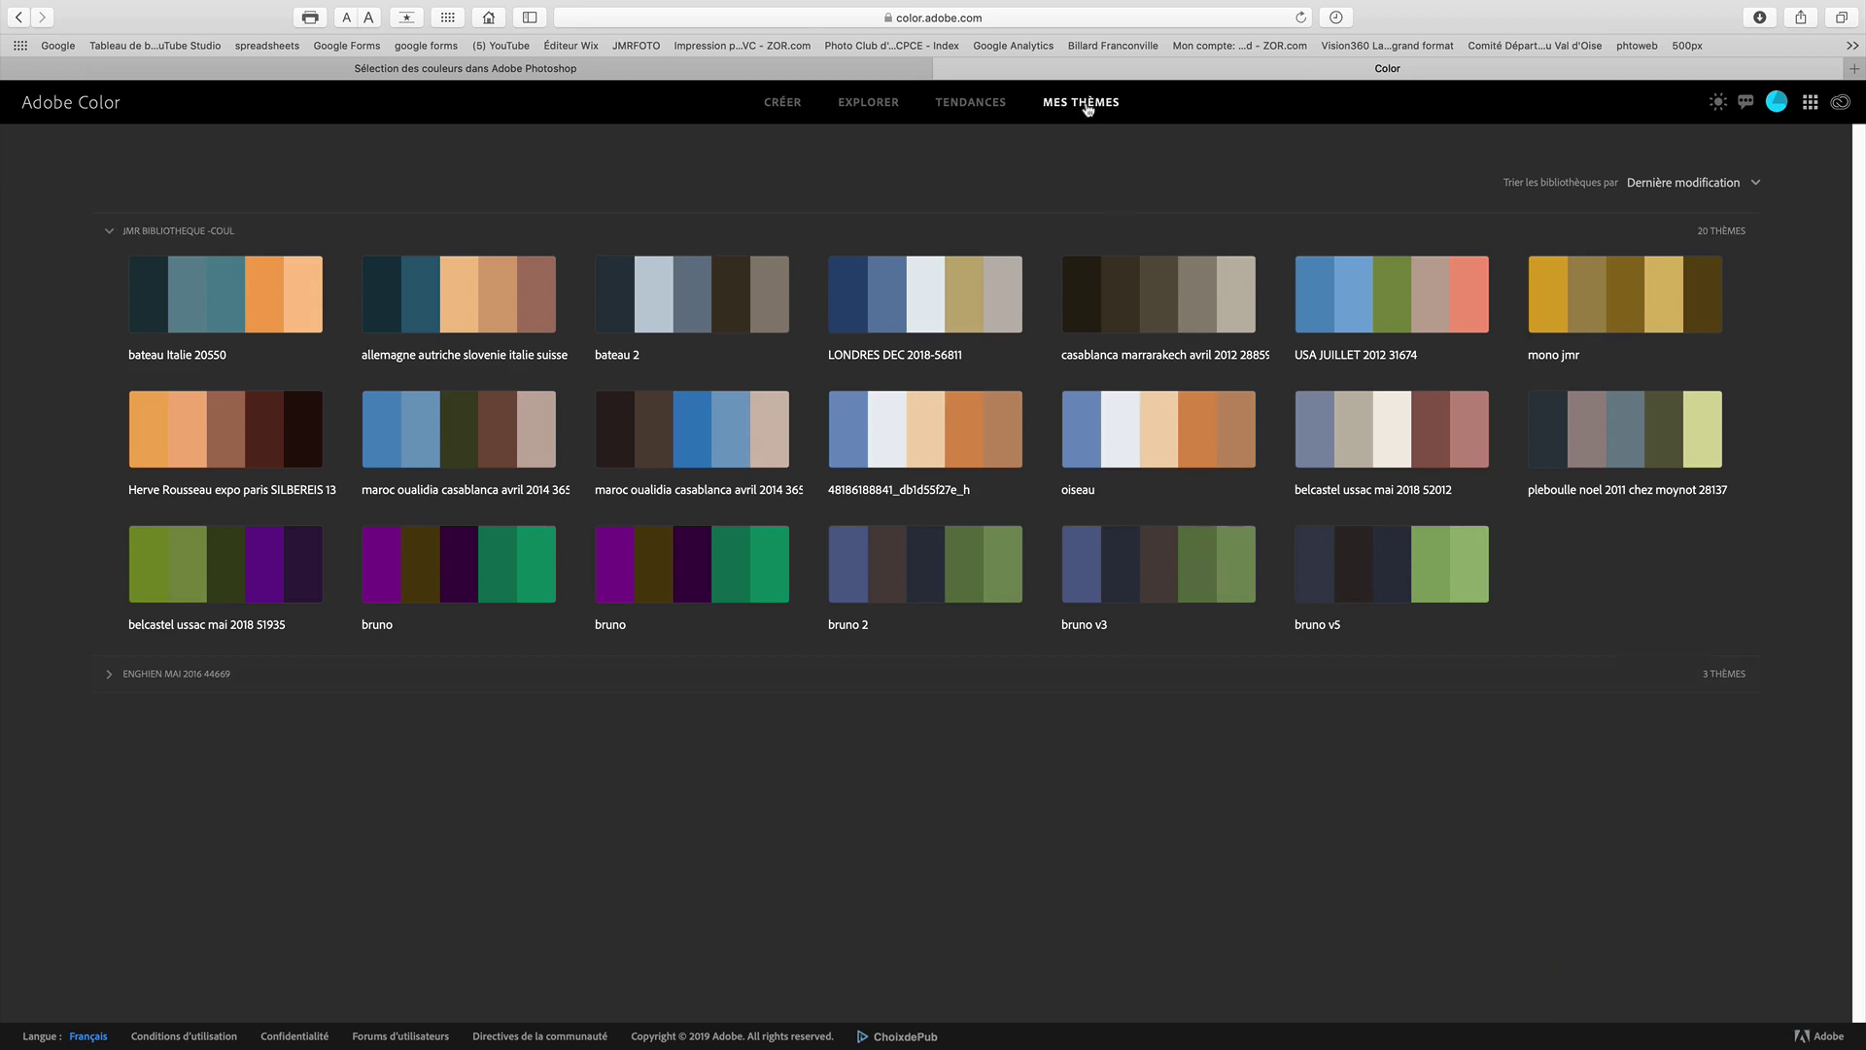
Switch the site's interface to the light theme and return it to dark
mouse_move(1232, 284)
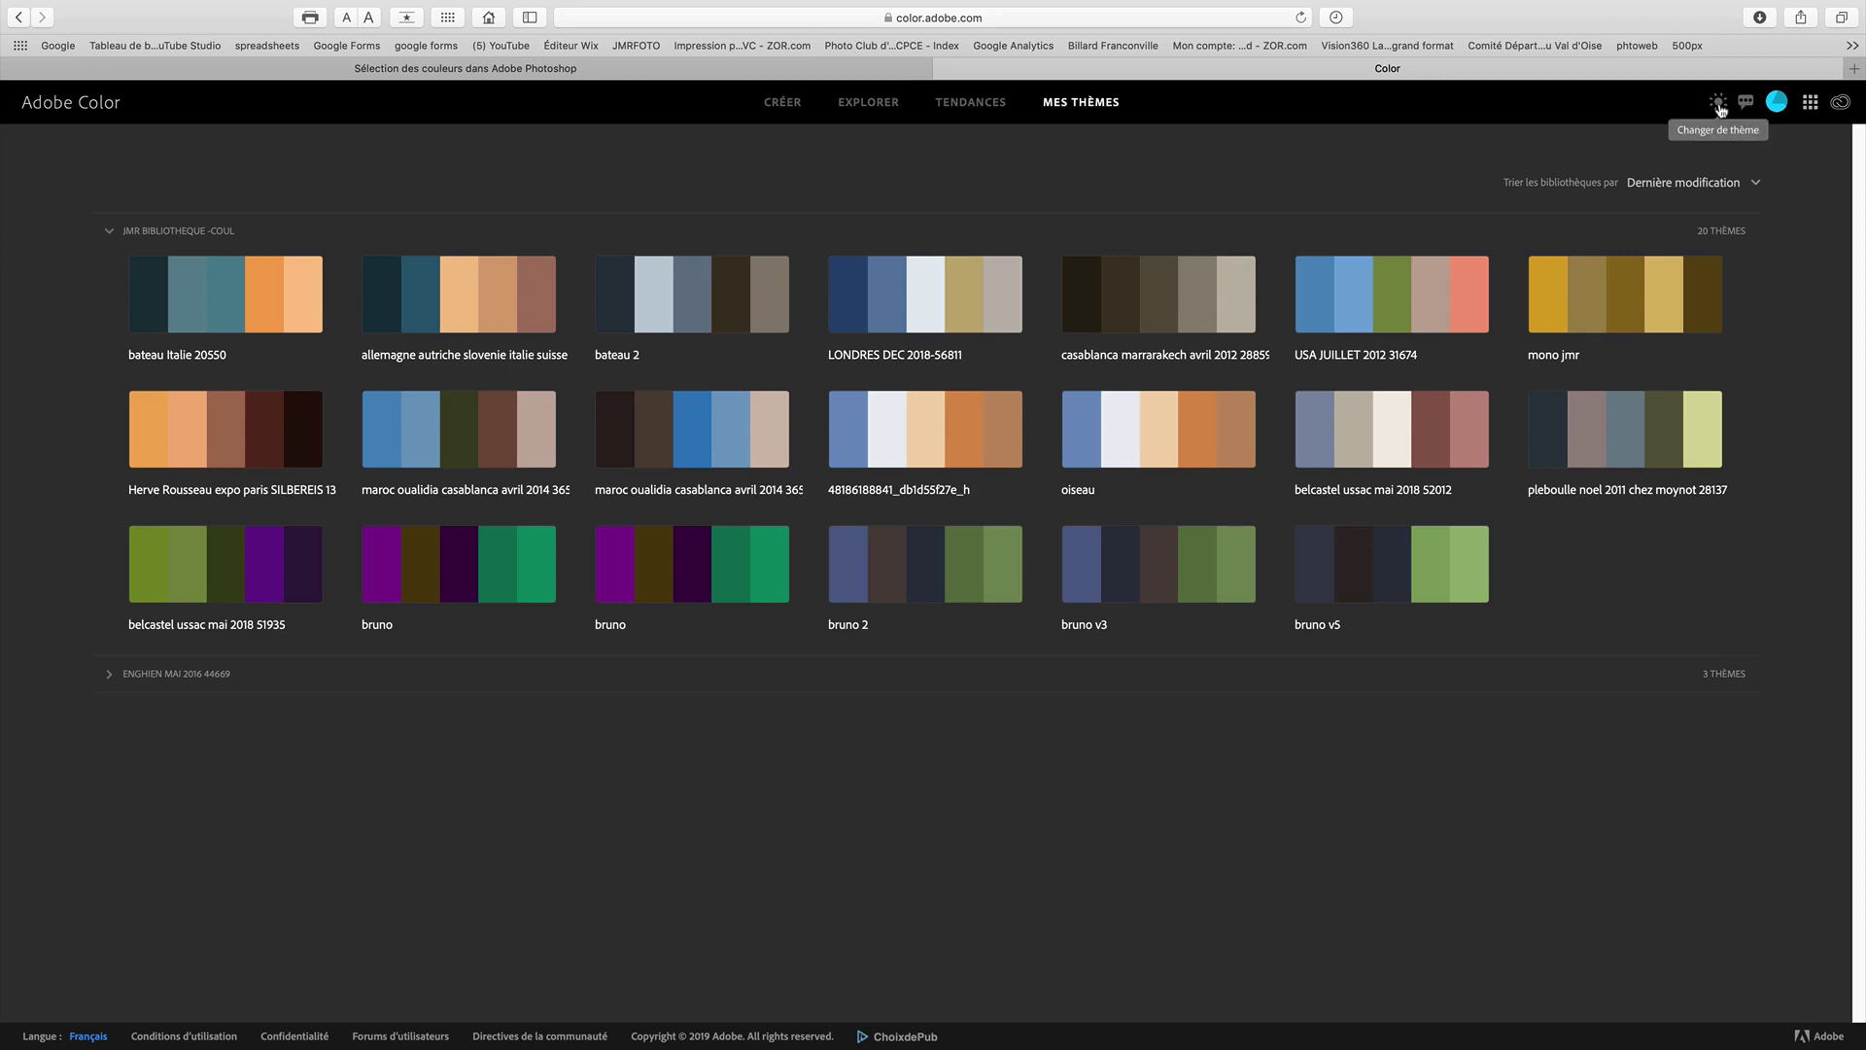
click(1719, 105)
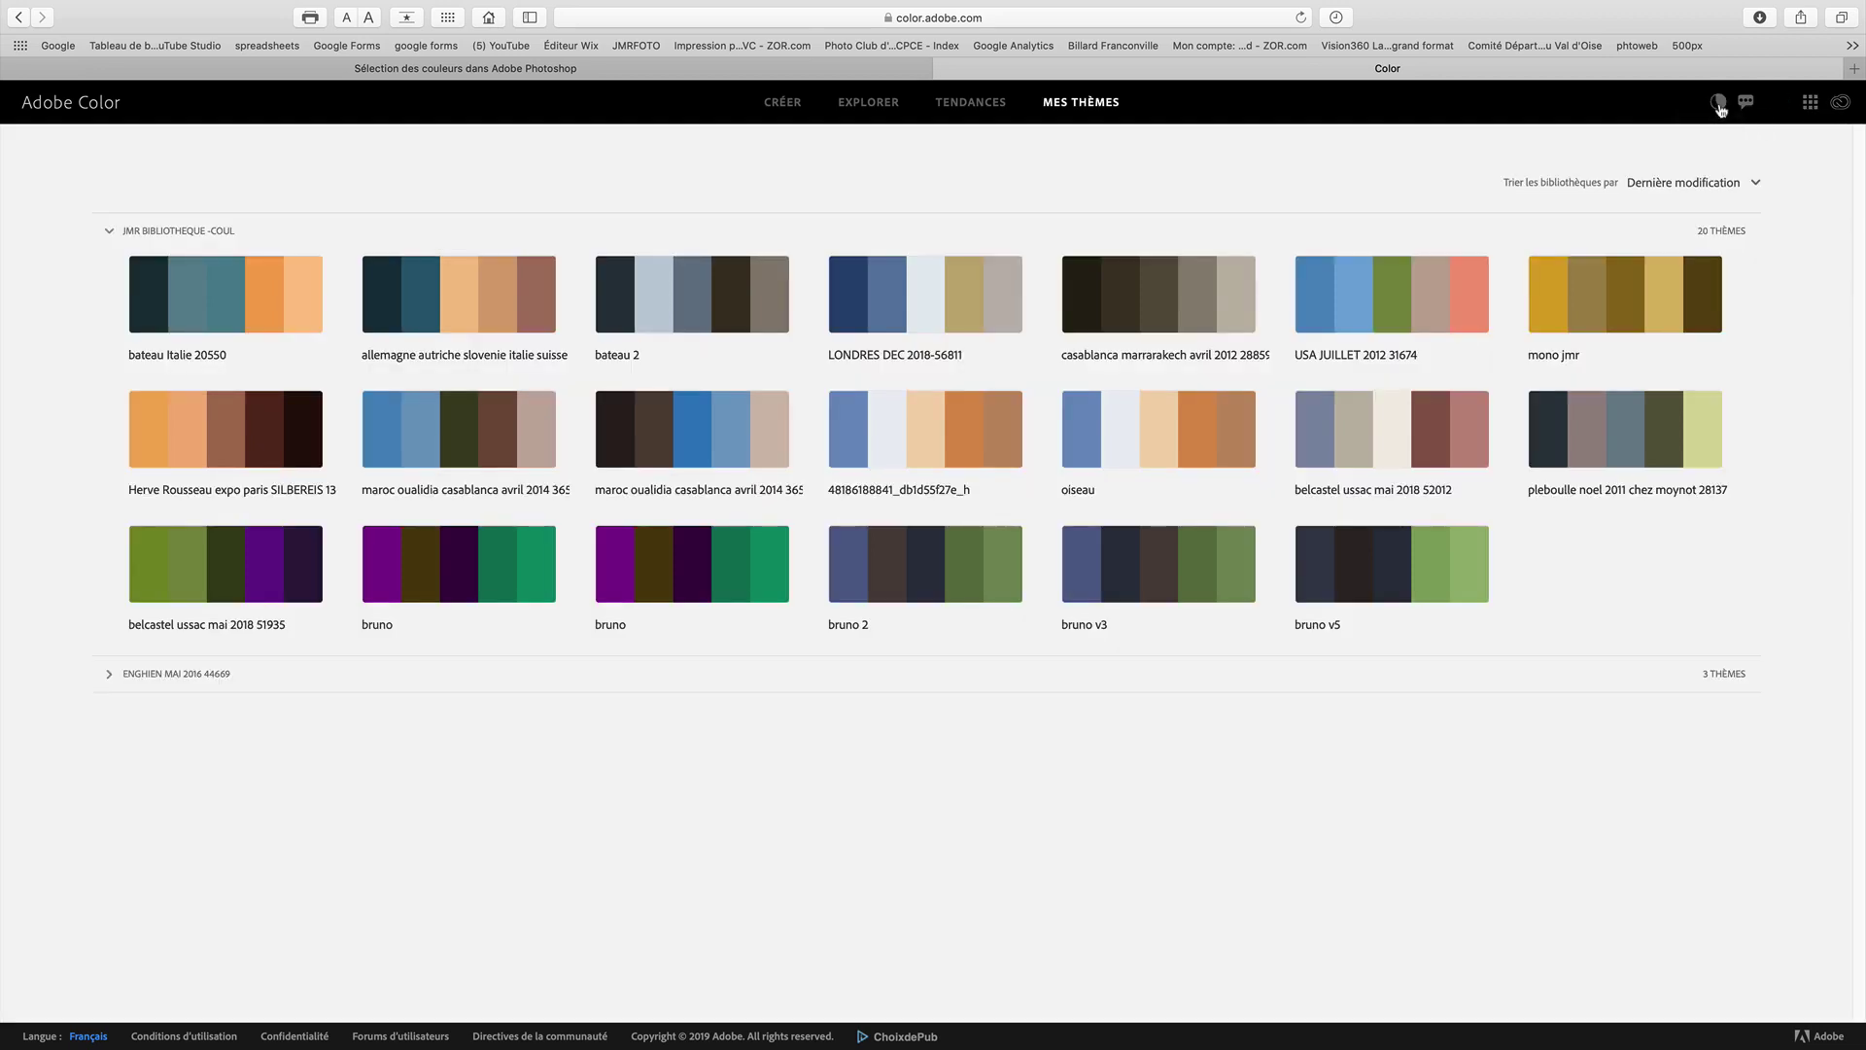
click(1719, 104)
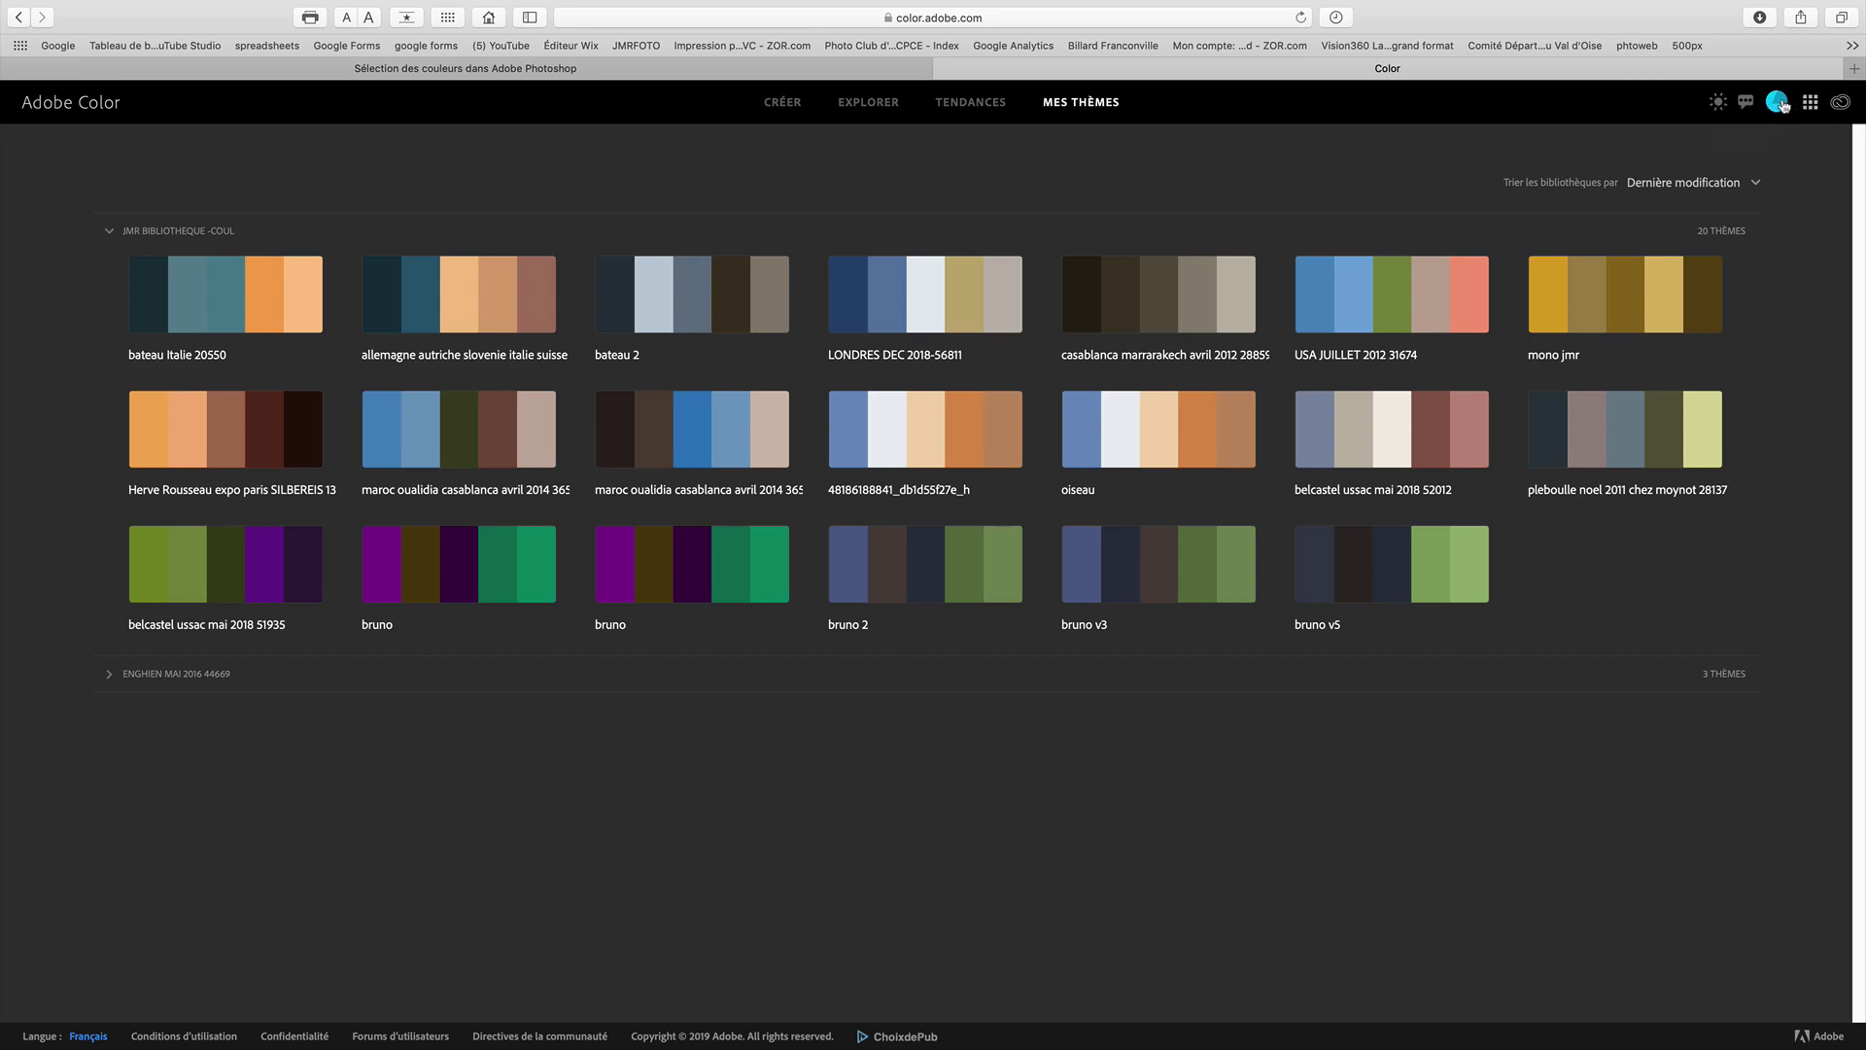
View the account details and the list of Adobe web services and applications
click(1780, 102)
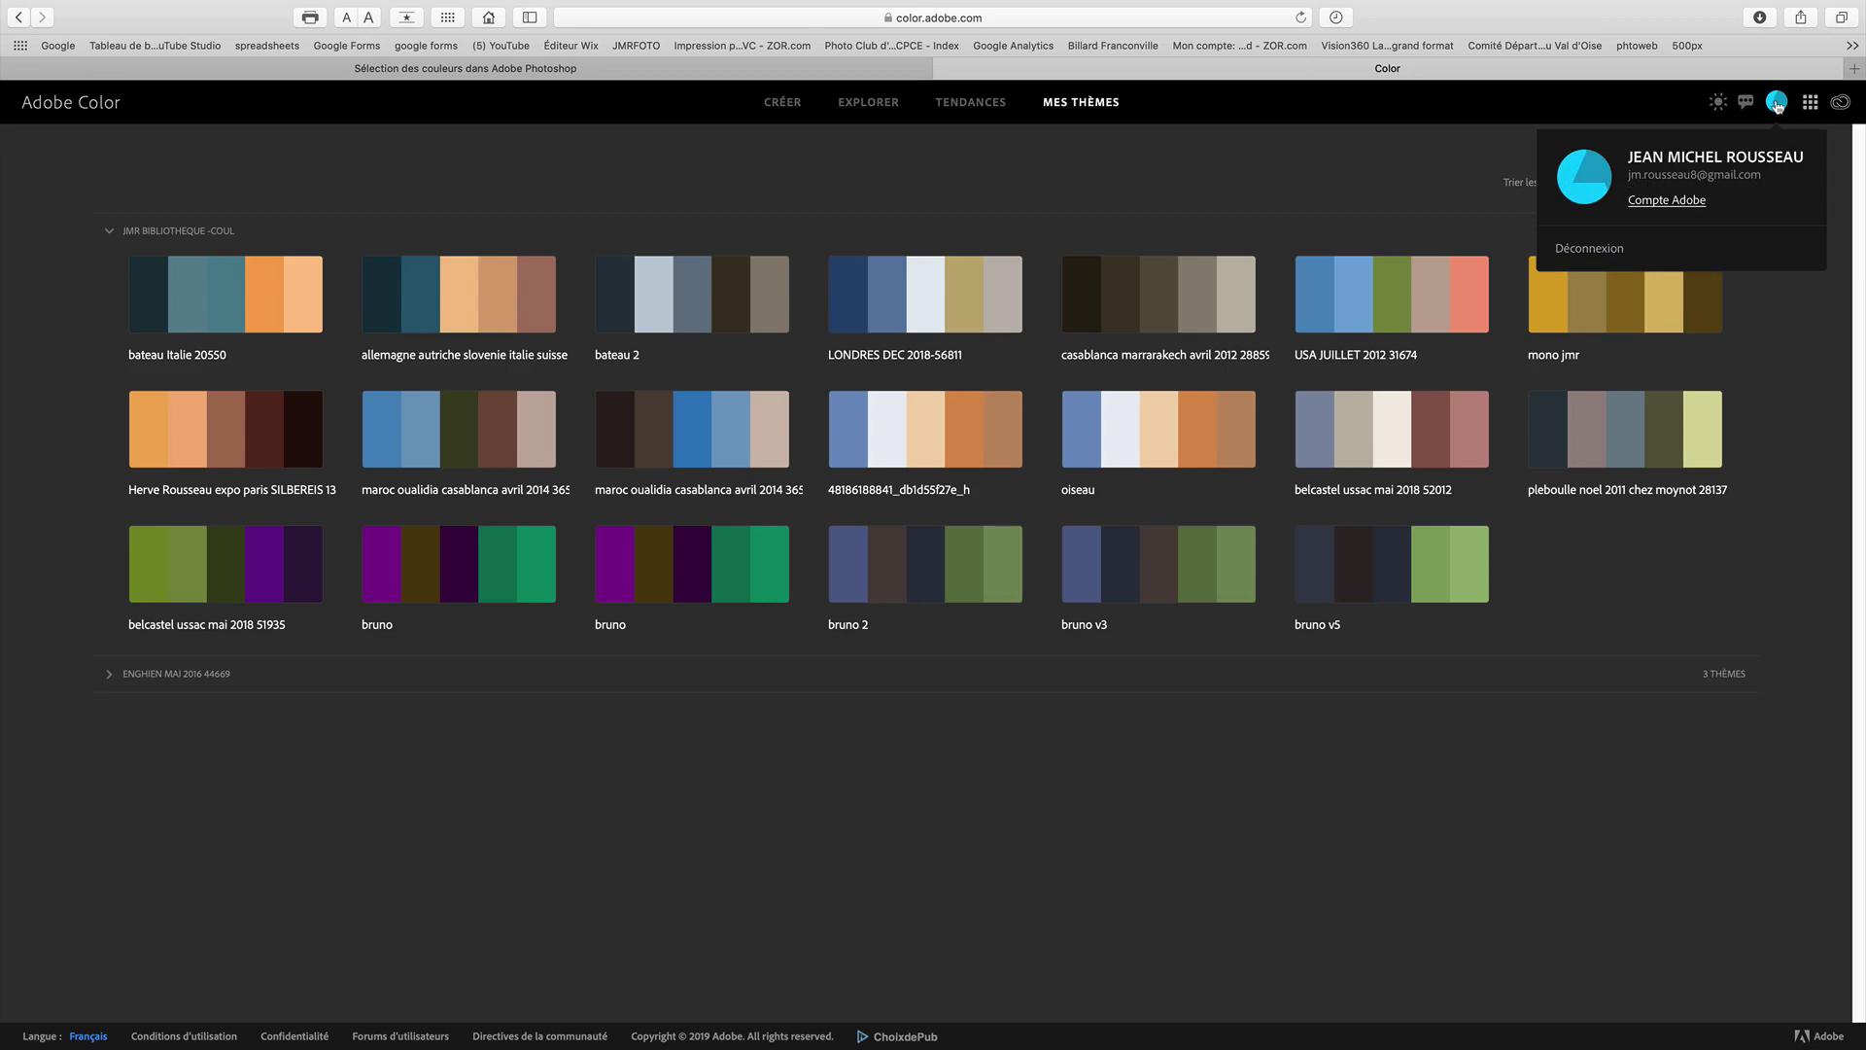
click(1811, 103)
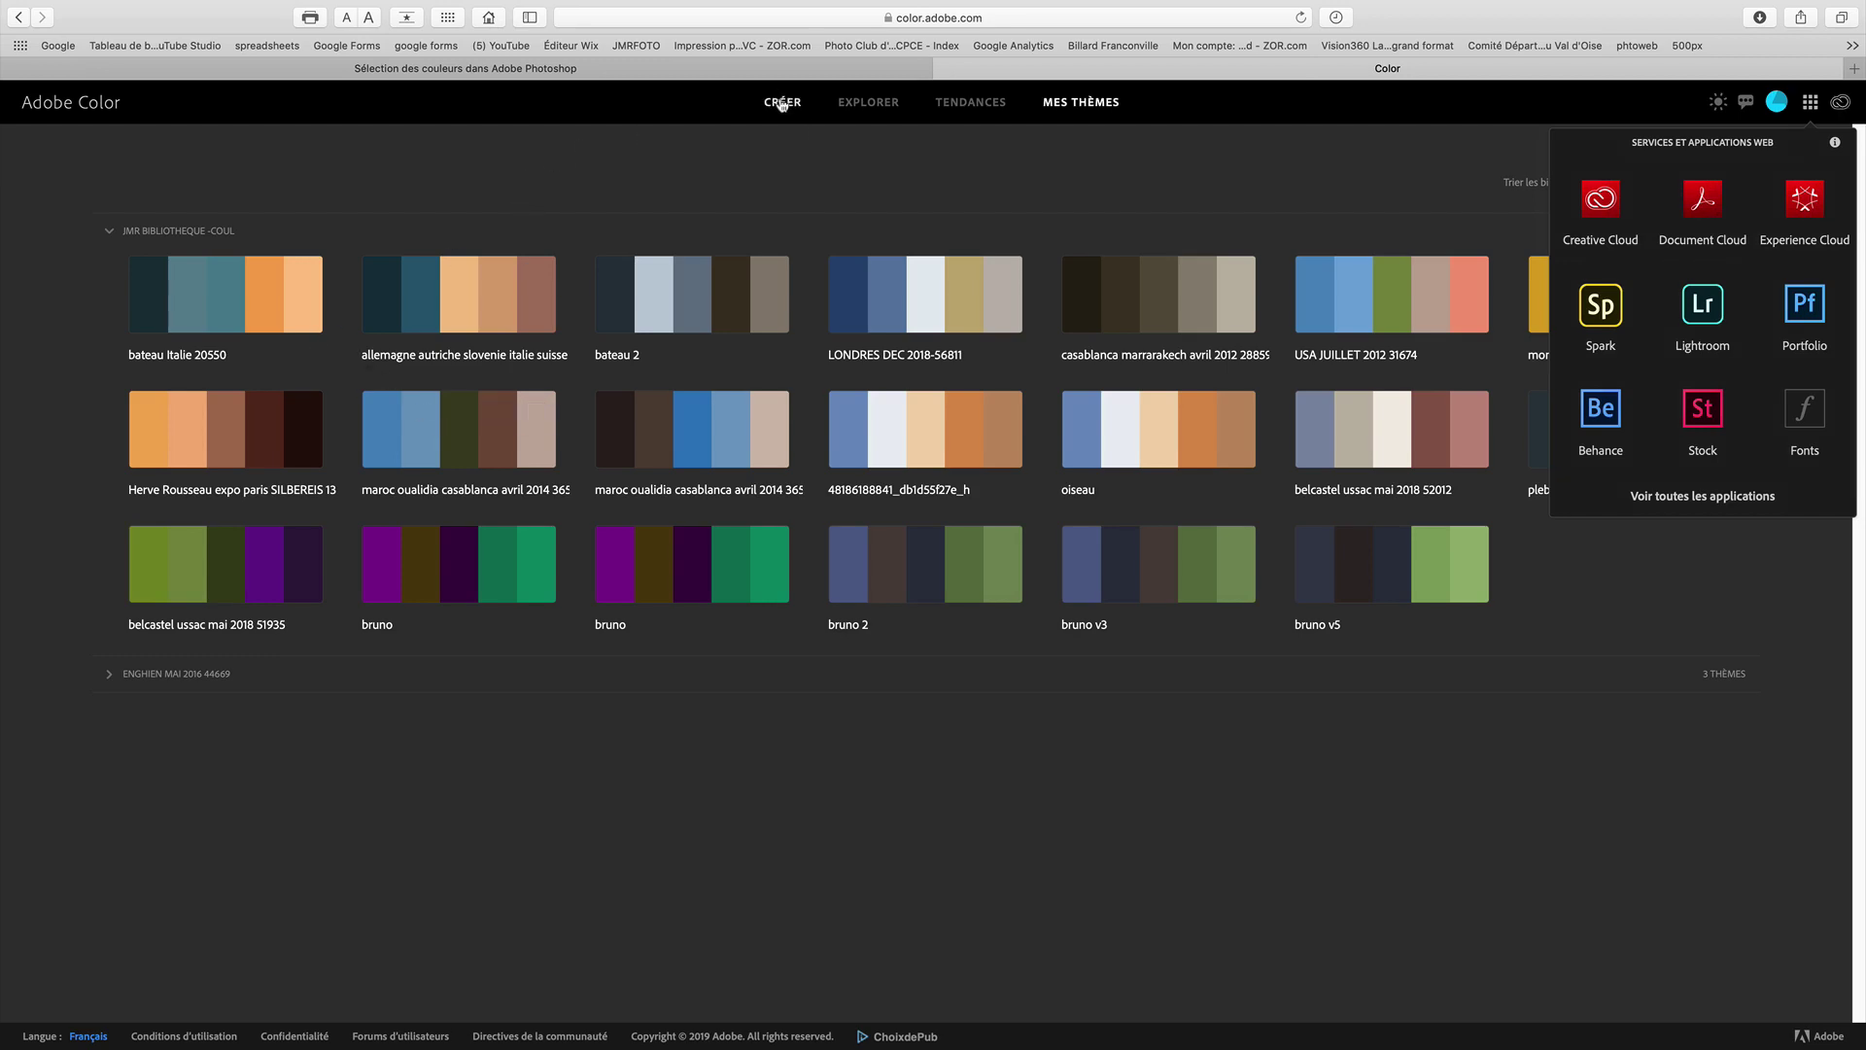
Return to the colour creation page and examine the base colour marker, the first swatch's hex code and the available colour modes
click(778, 100)
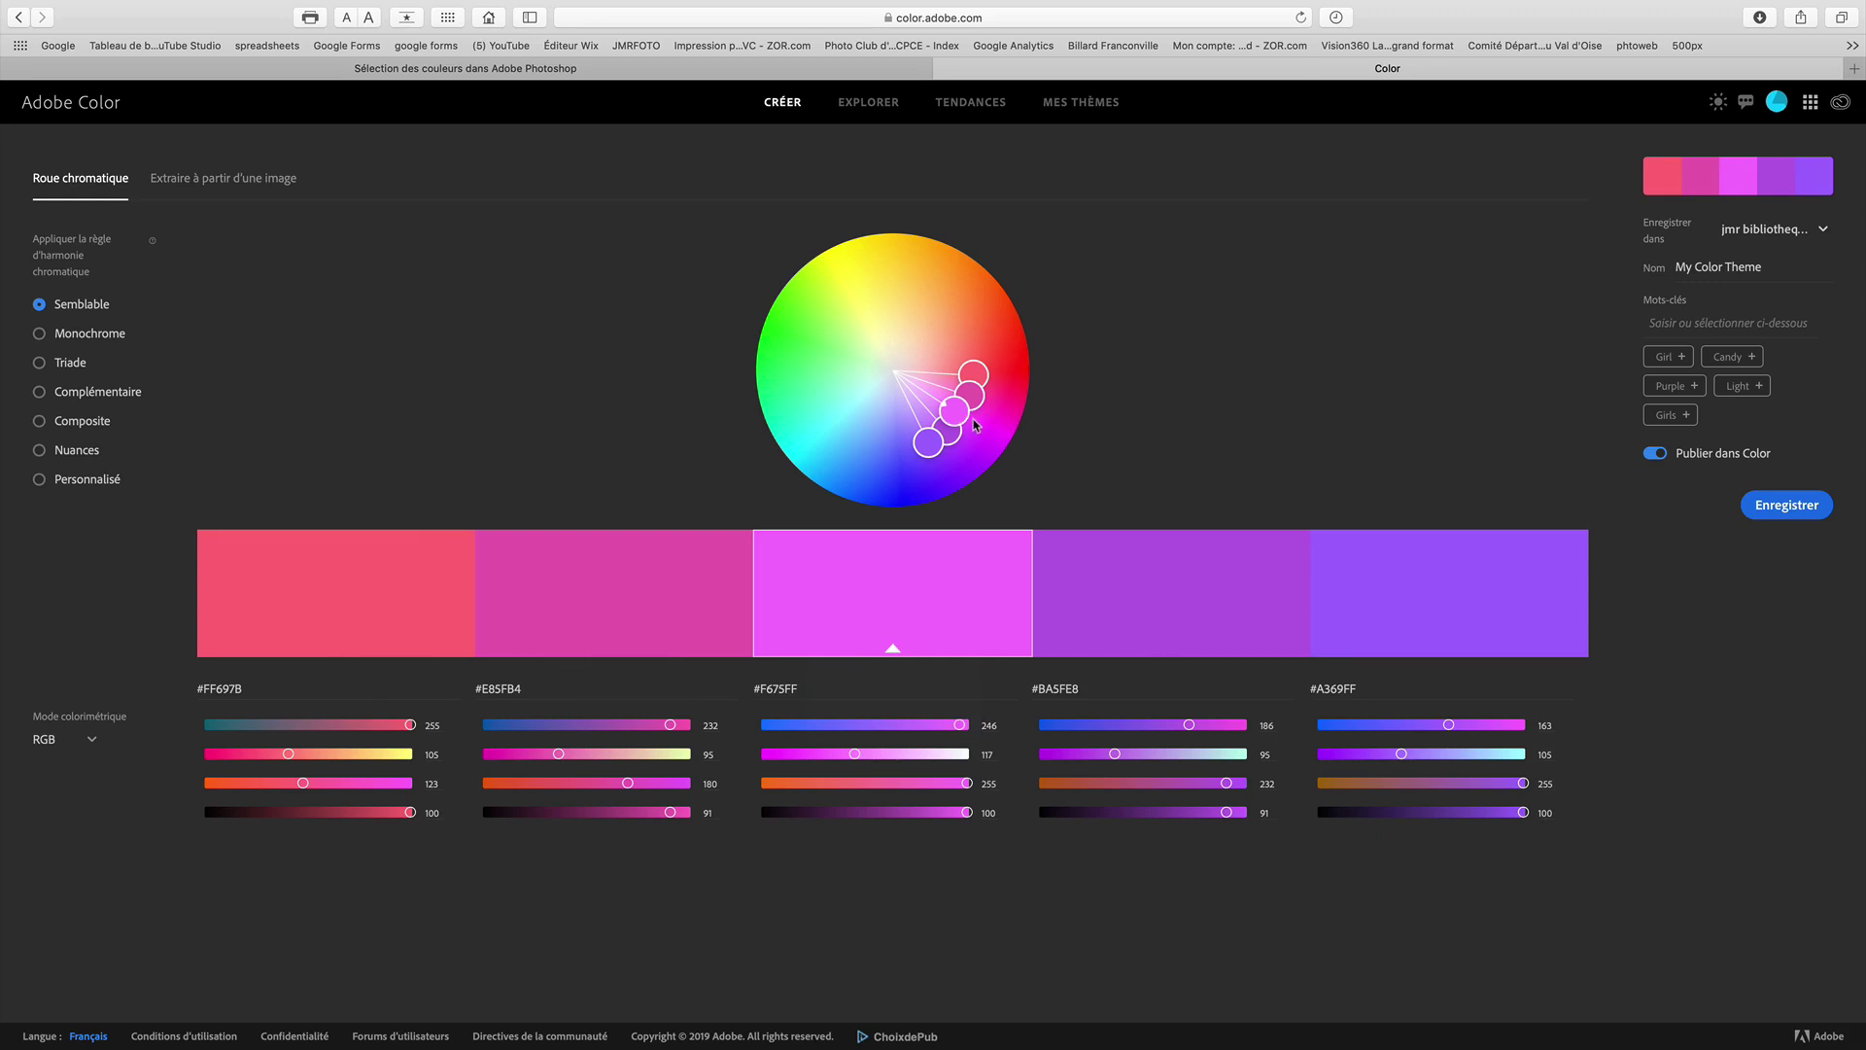
mouse_move(896, 651)
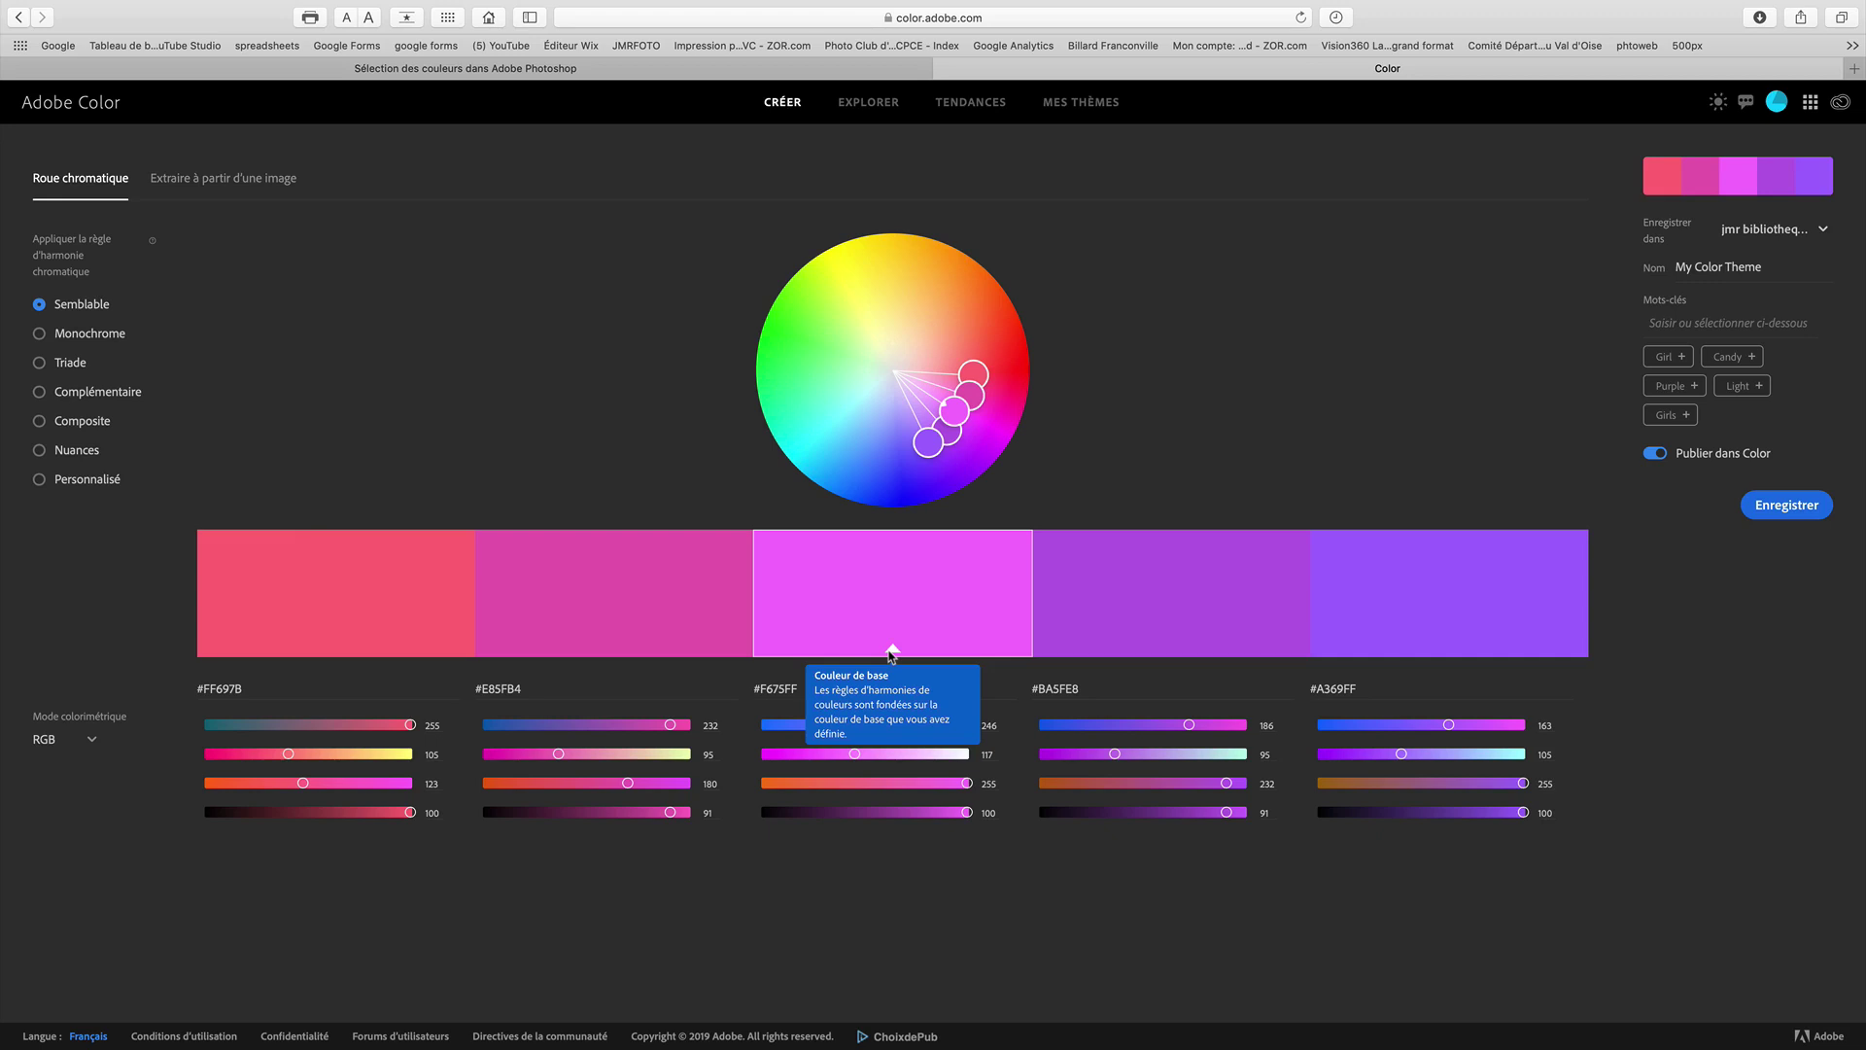
click(260, 687)
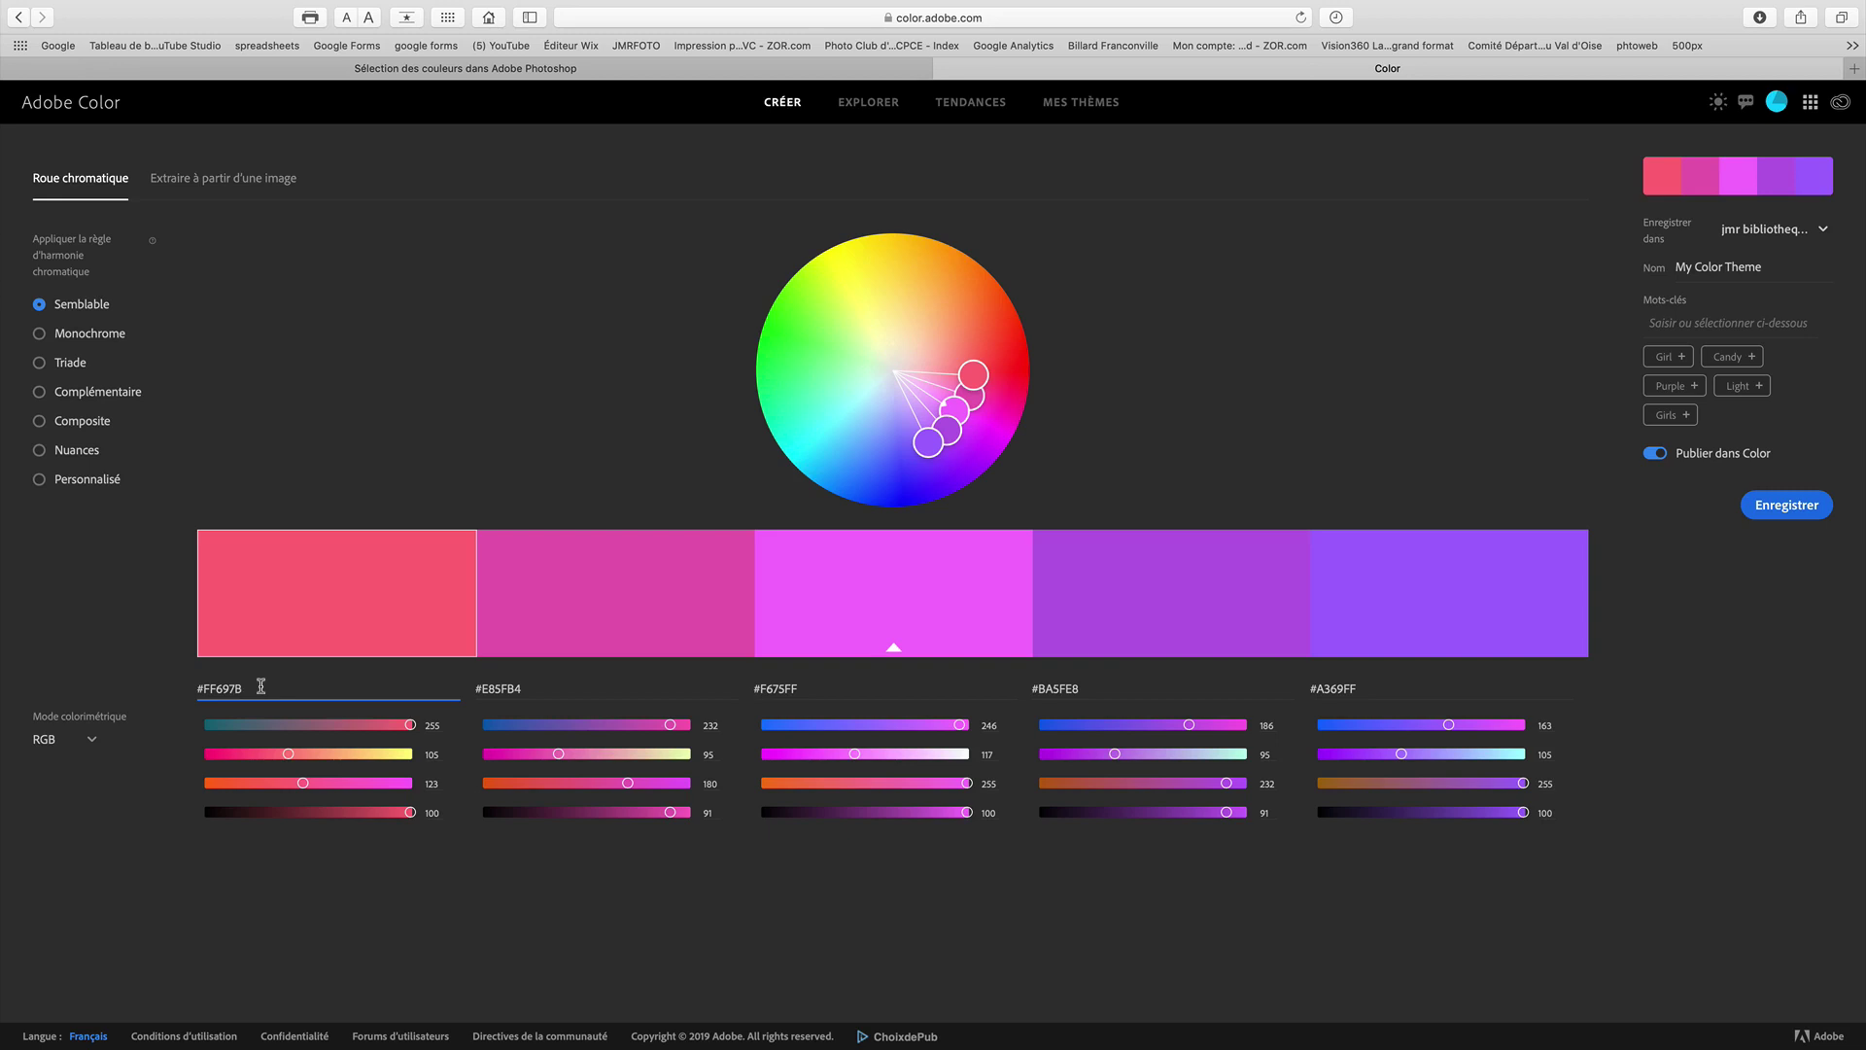
click(94, 740)
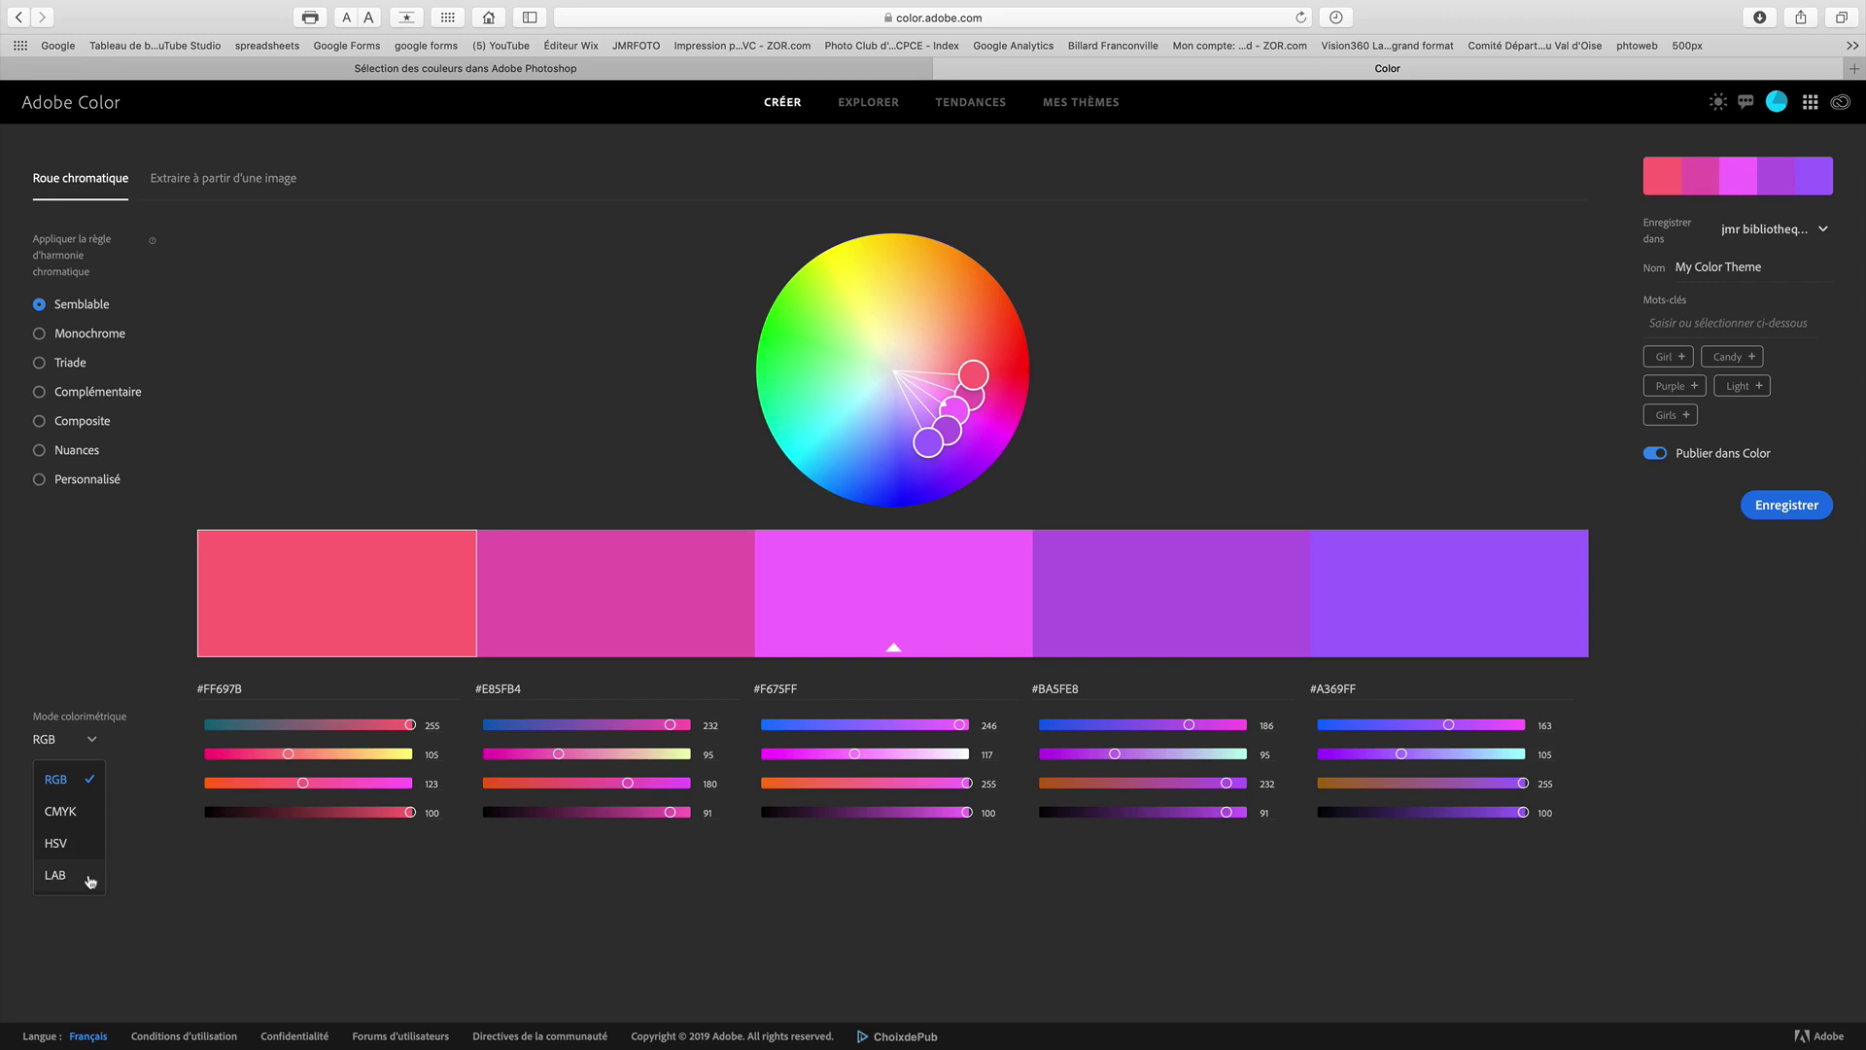
click(95, 741)
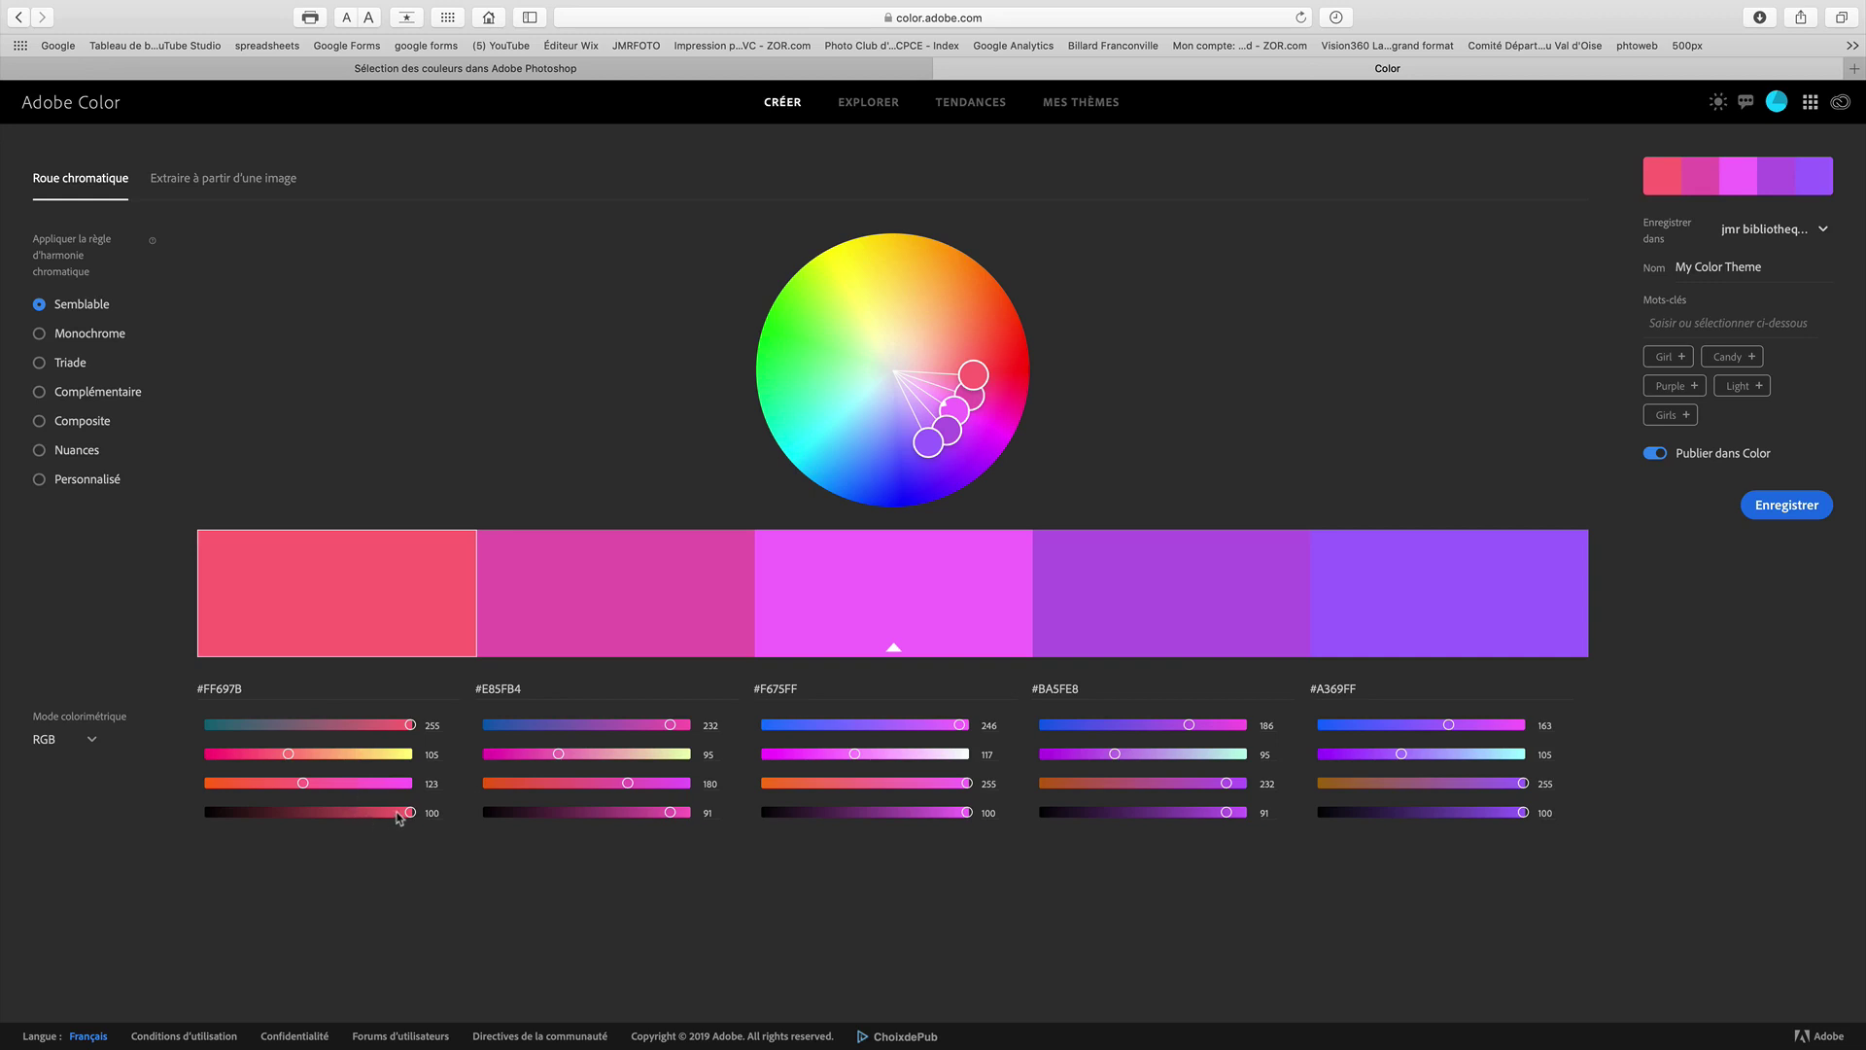
Try lowering the first swatch's brightness to 17 and the base colour's to 22, restoring each to 100
drag(407, 812, 262, 811)
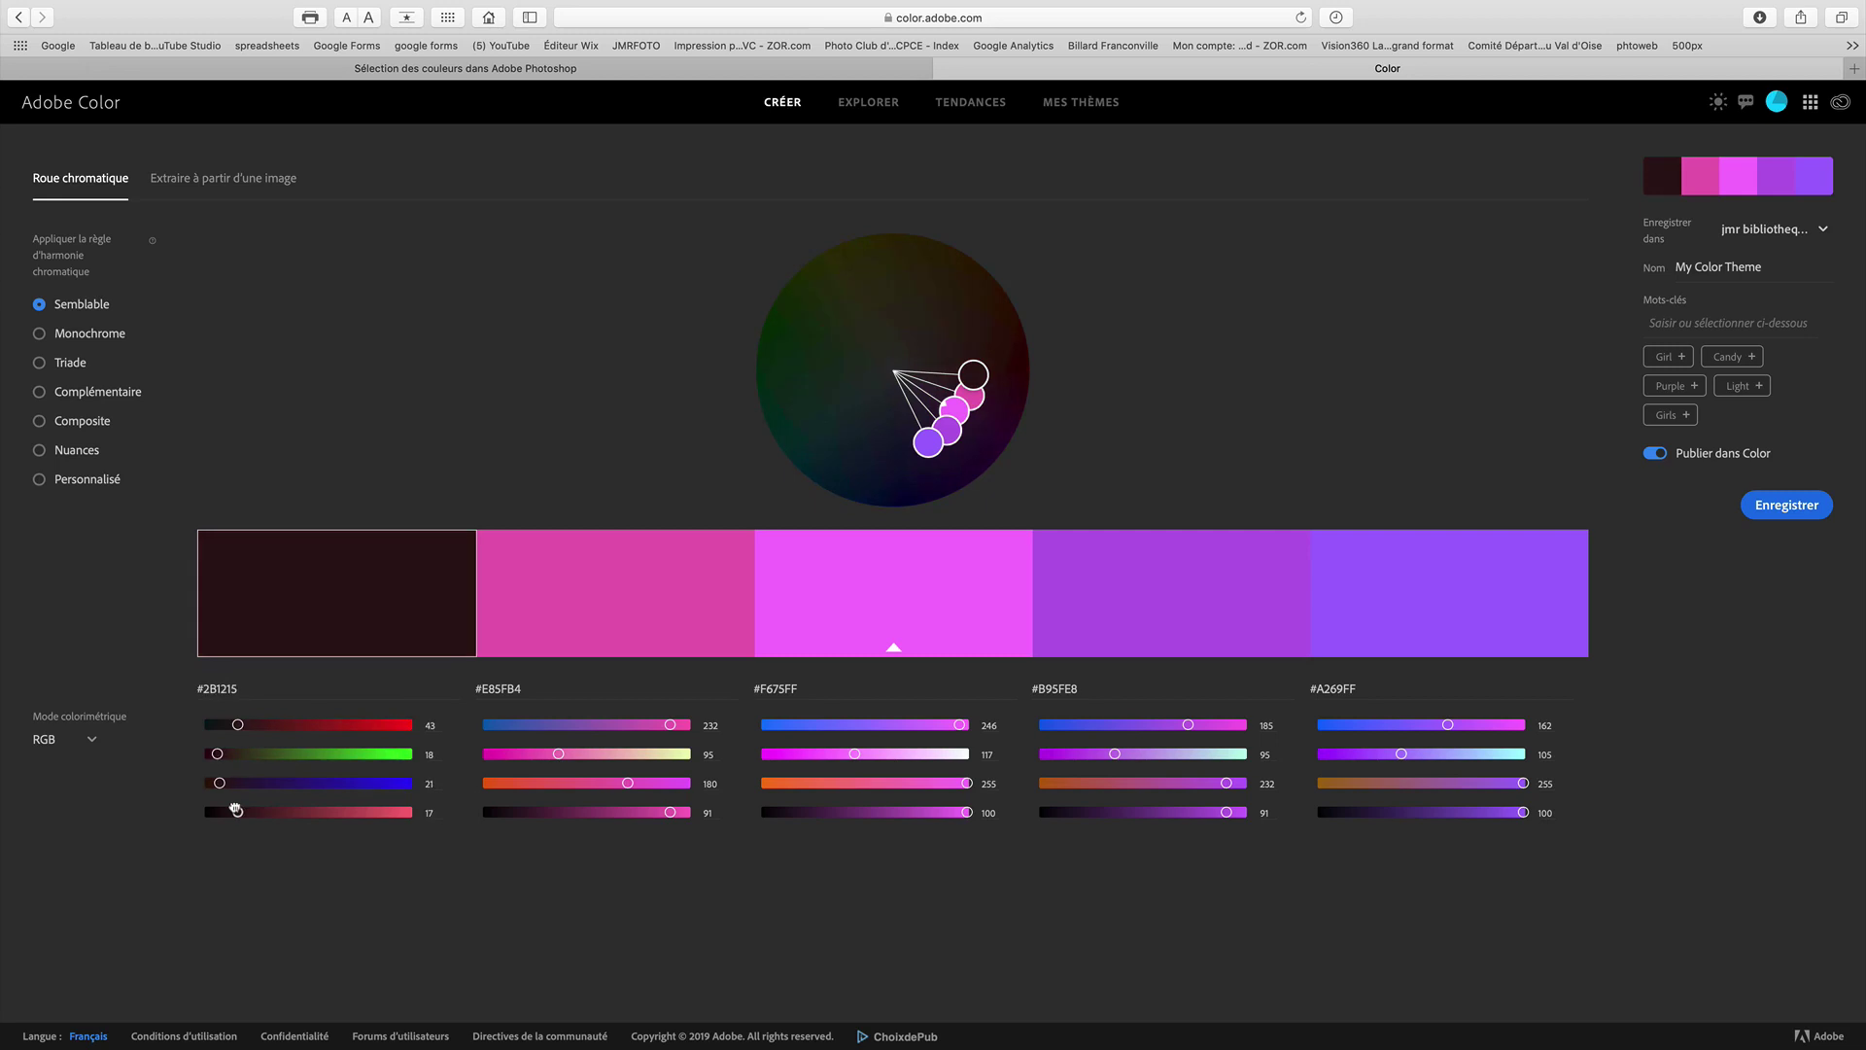
drag(238, 810, 439, 814)
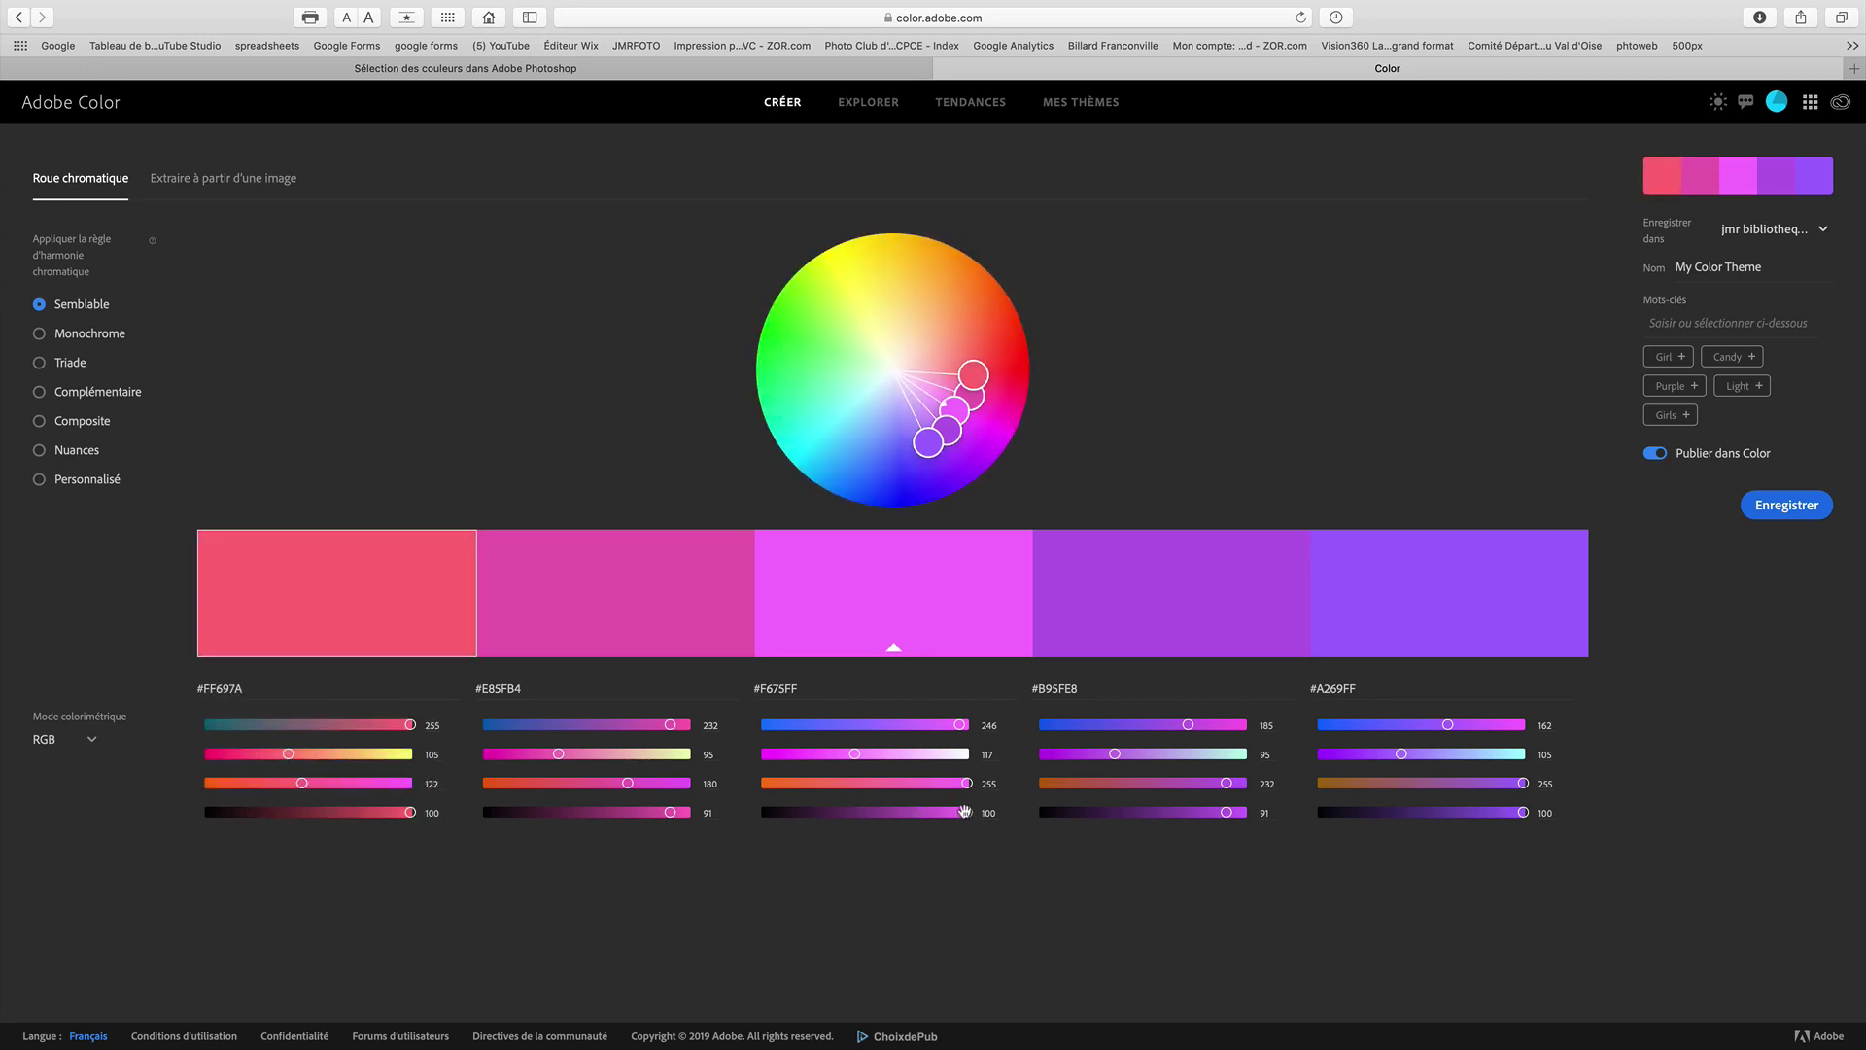
drag(967, 810, 804, 810)
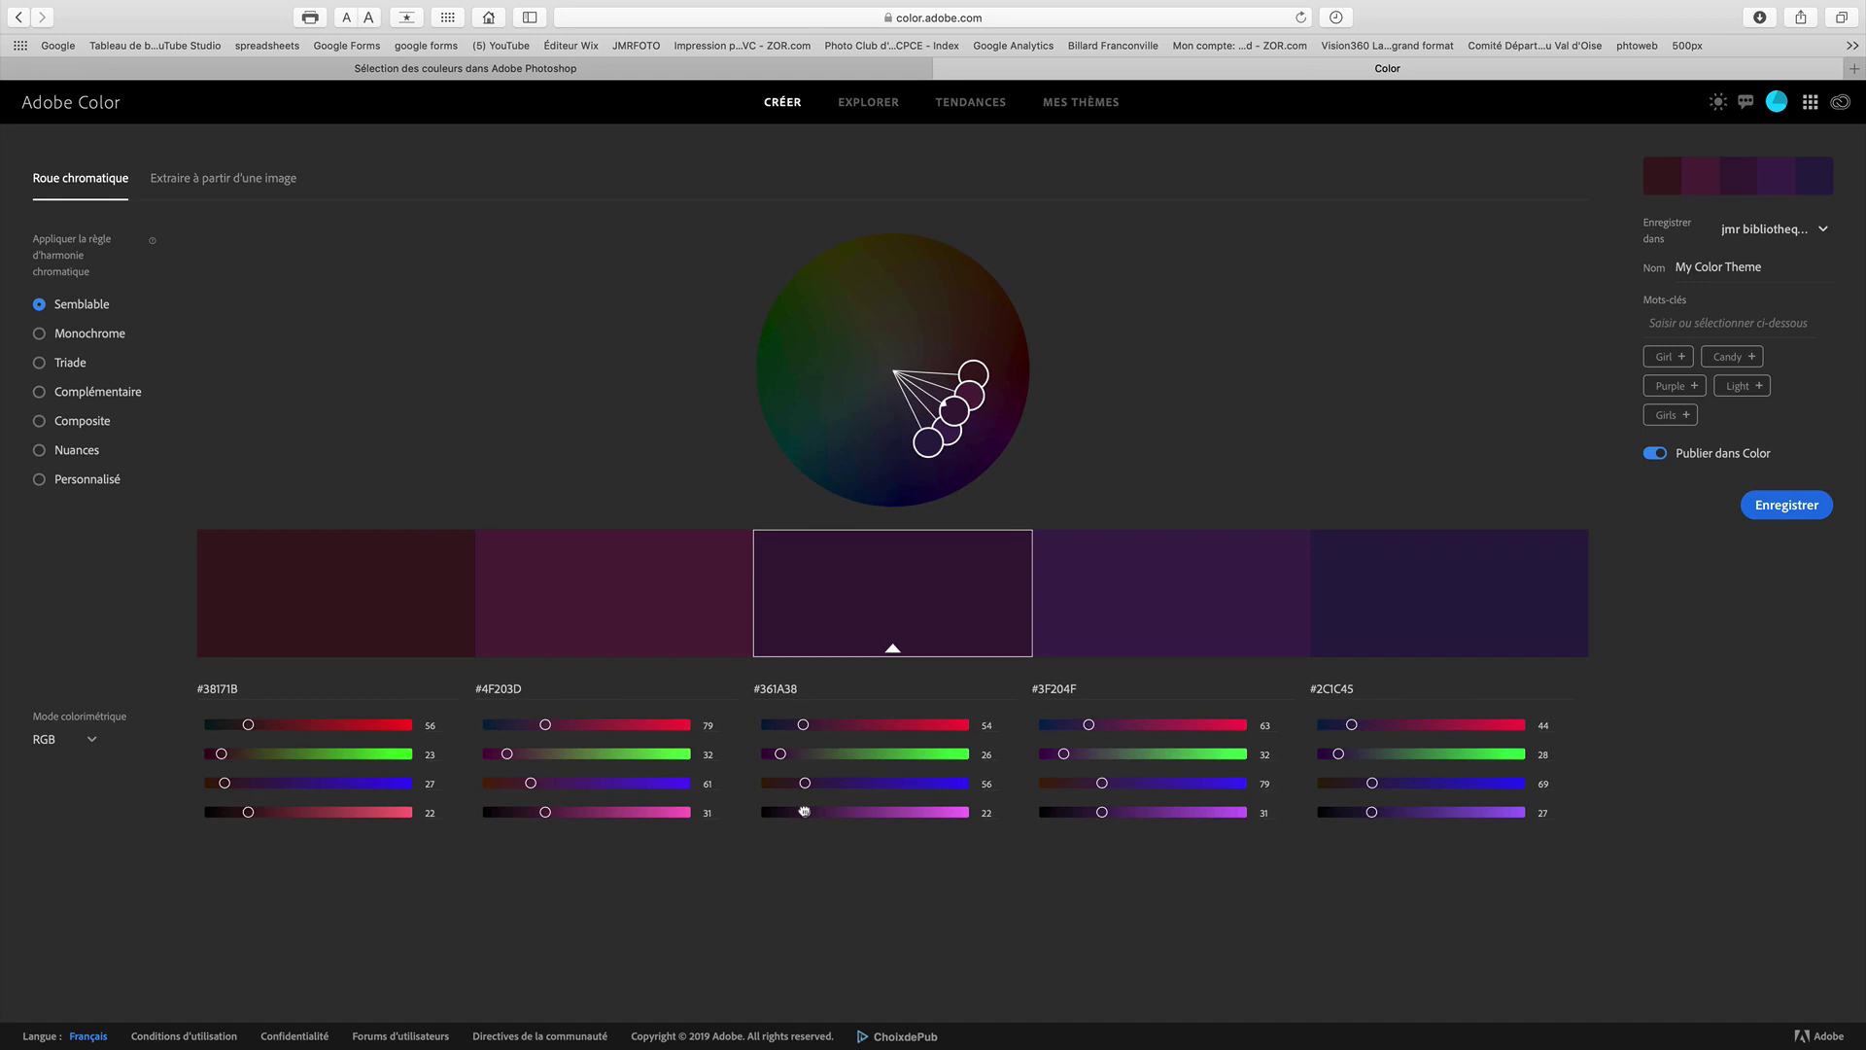
drag(806, 810, 985, 813)
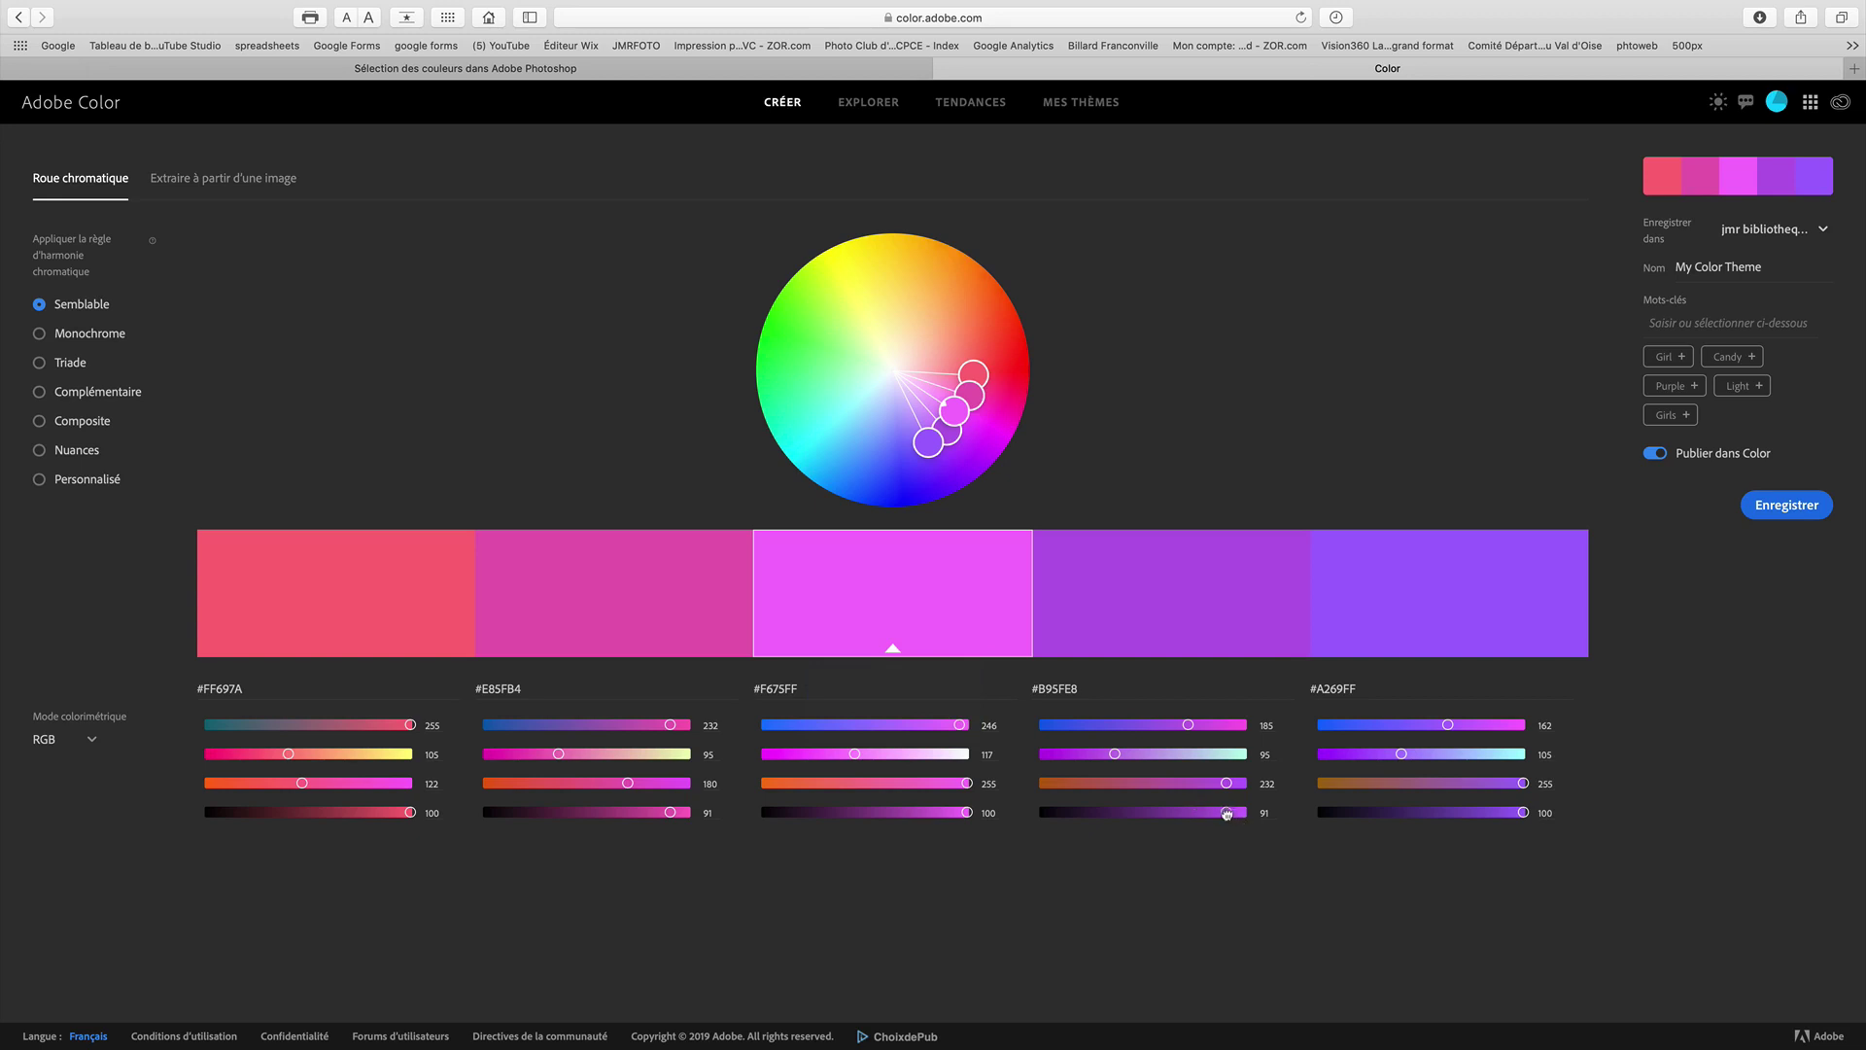
Raise the fourth swatch's brightness to 100 and shift the fifth colour on the wheel to #AC6AFF
drag(1226, 812, 1273, 826)
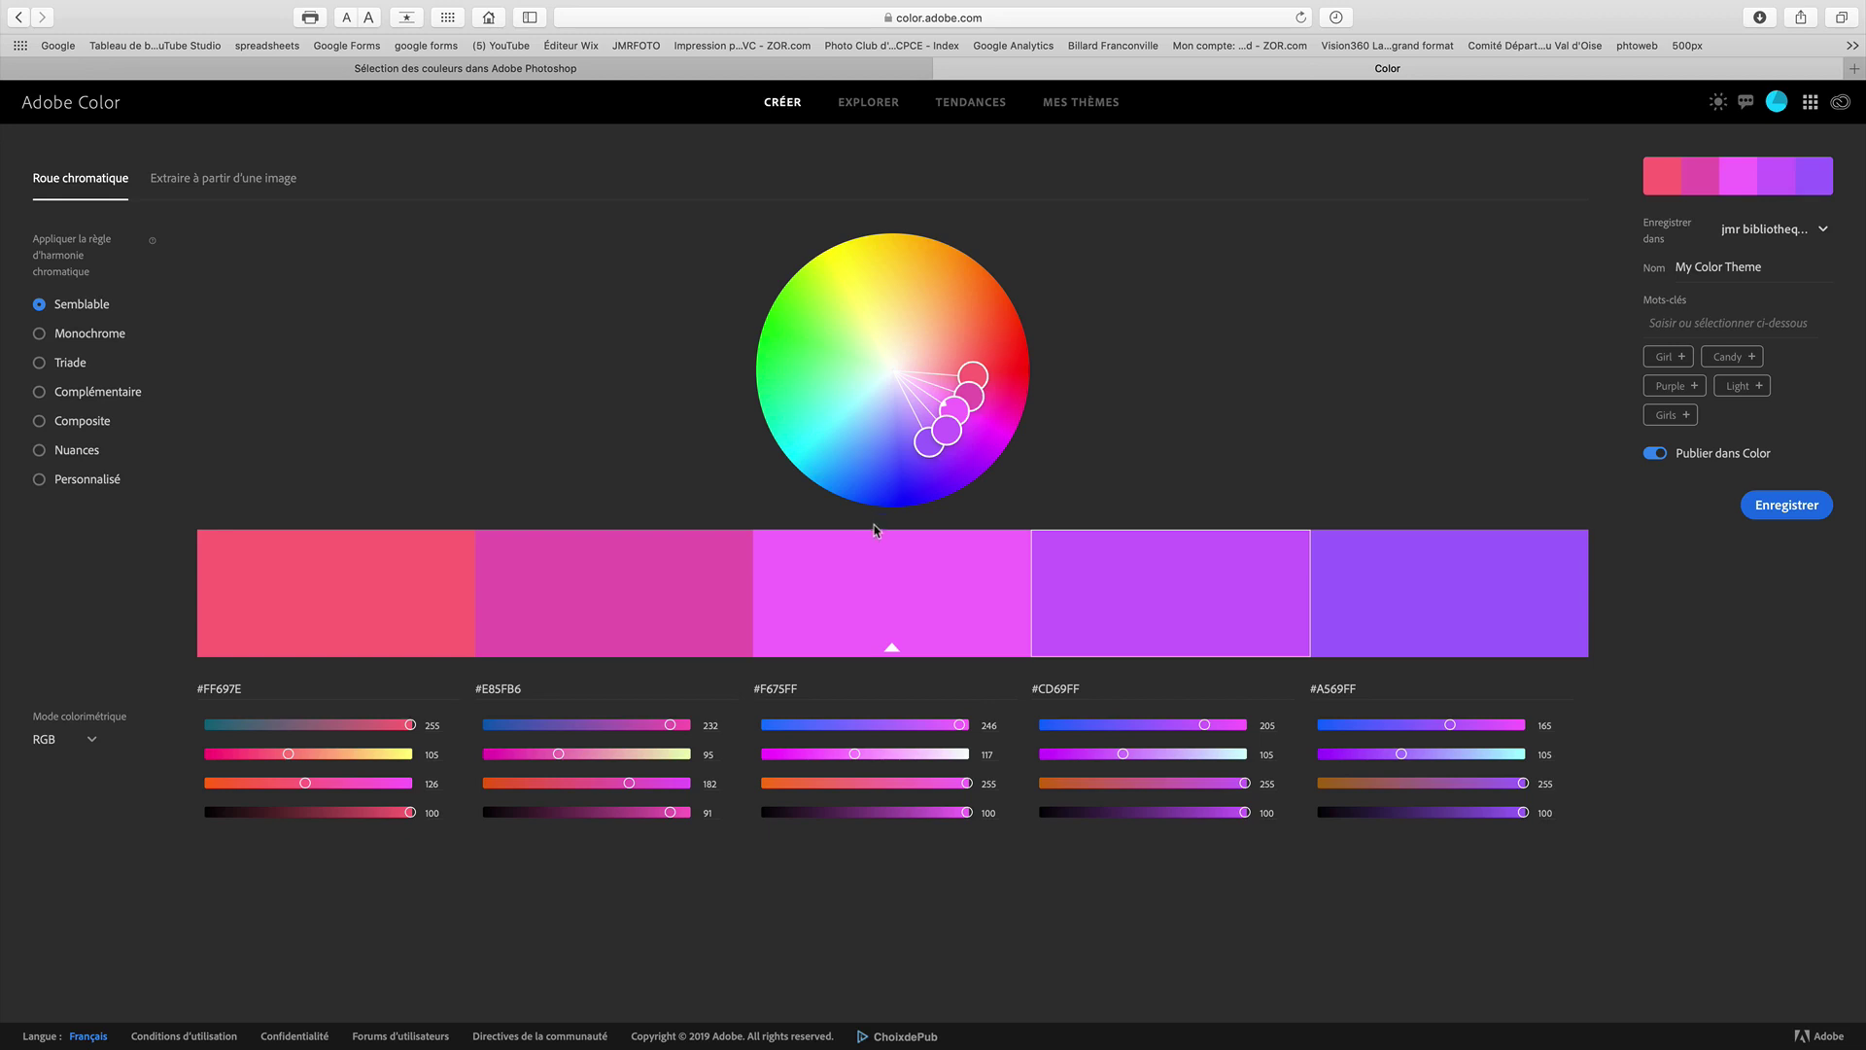
mouse_move(926, 447)
mouse_down()
mouse_move(881, 456)
mouse_move(929, 444)
mouse_up()
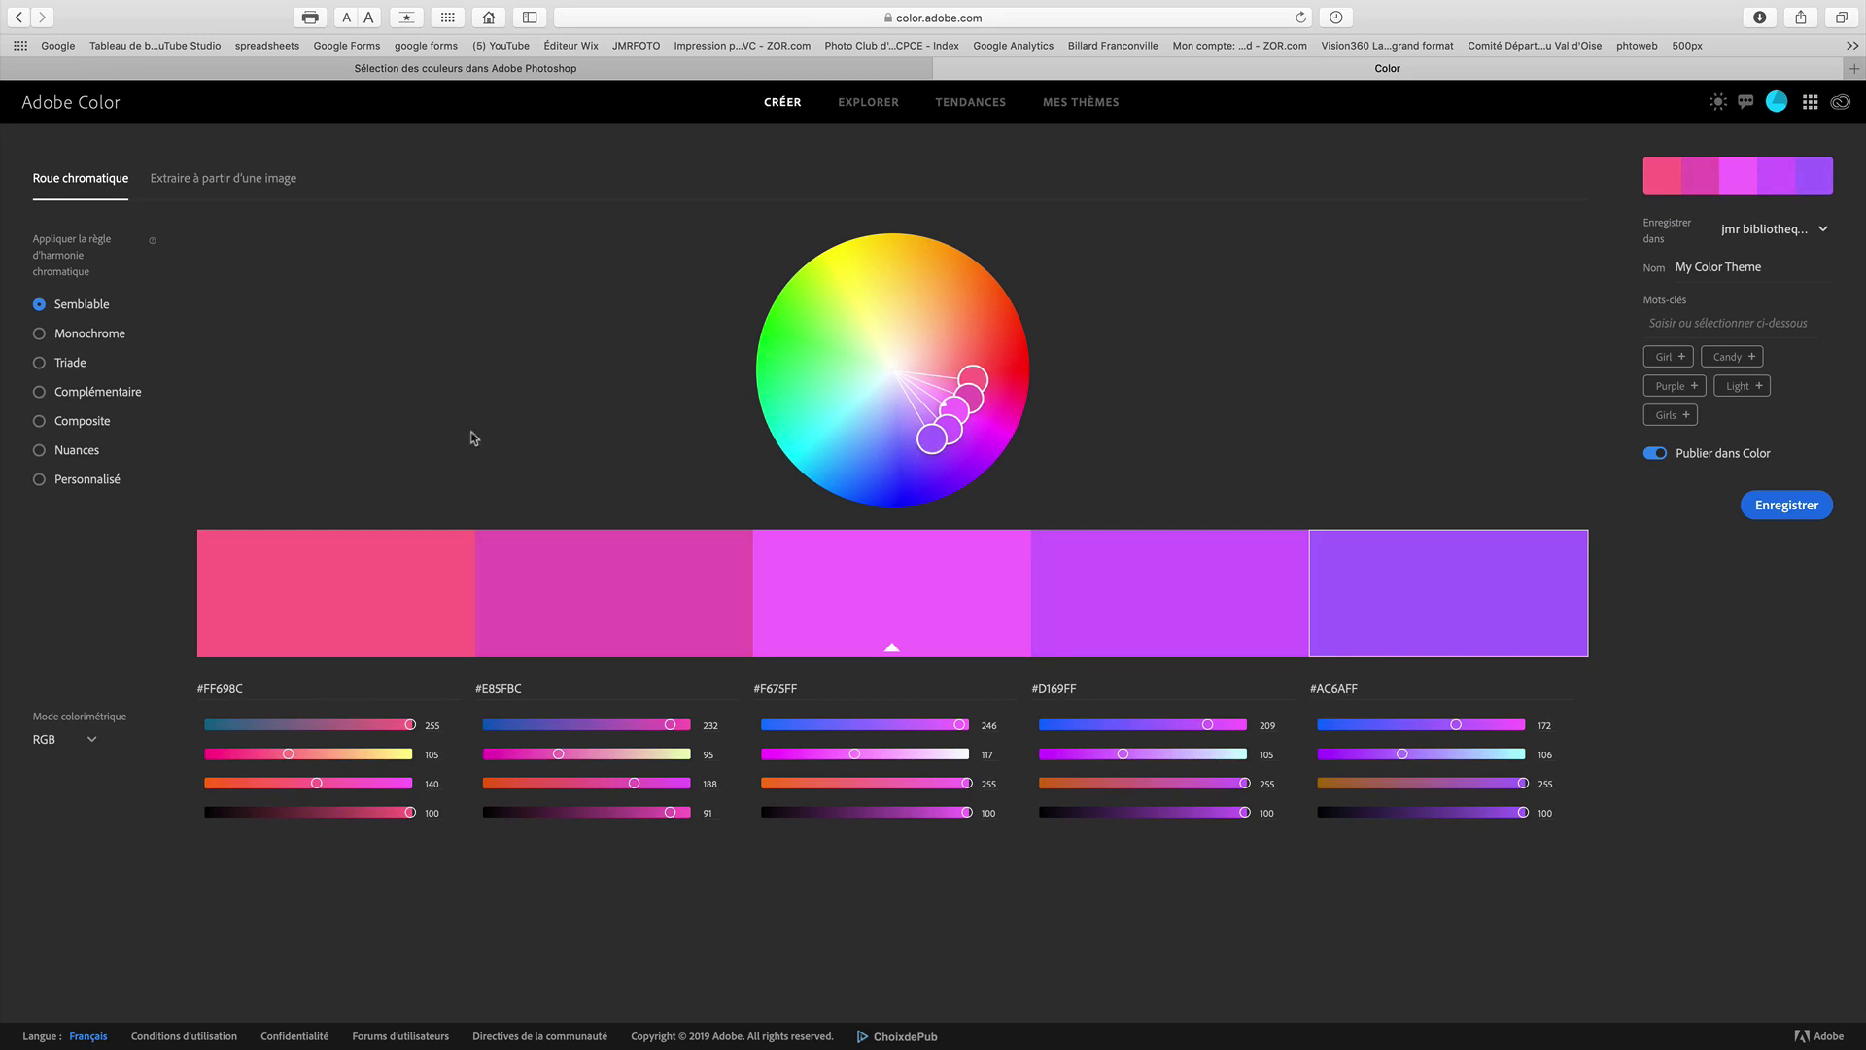
Apply the Monochrome harmony rule and move the colours on the wheel to a violet theme with base colour #BB91DB
click(90, 335)
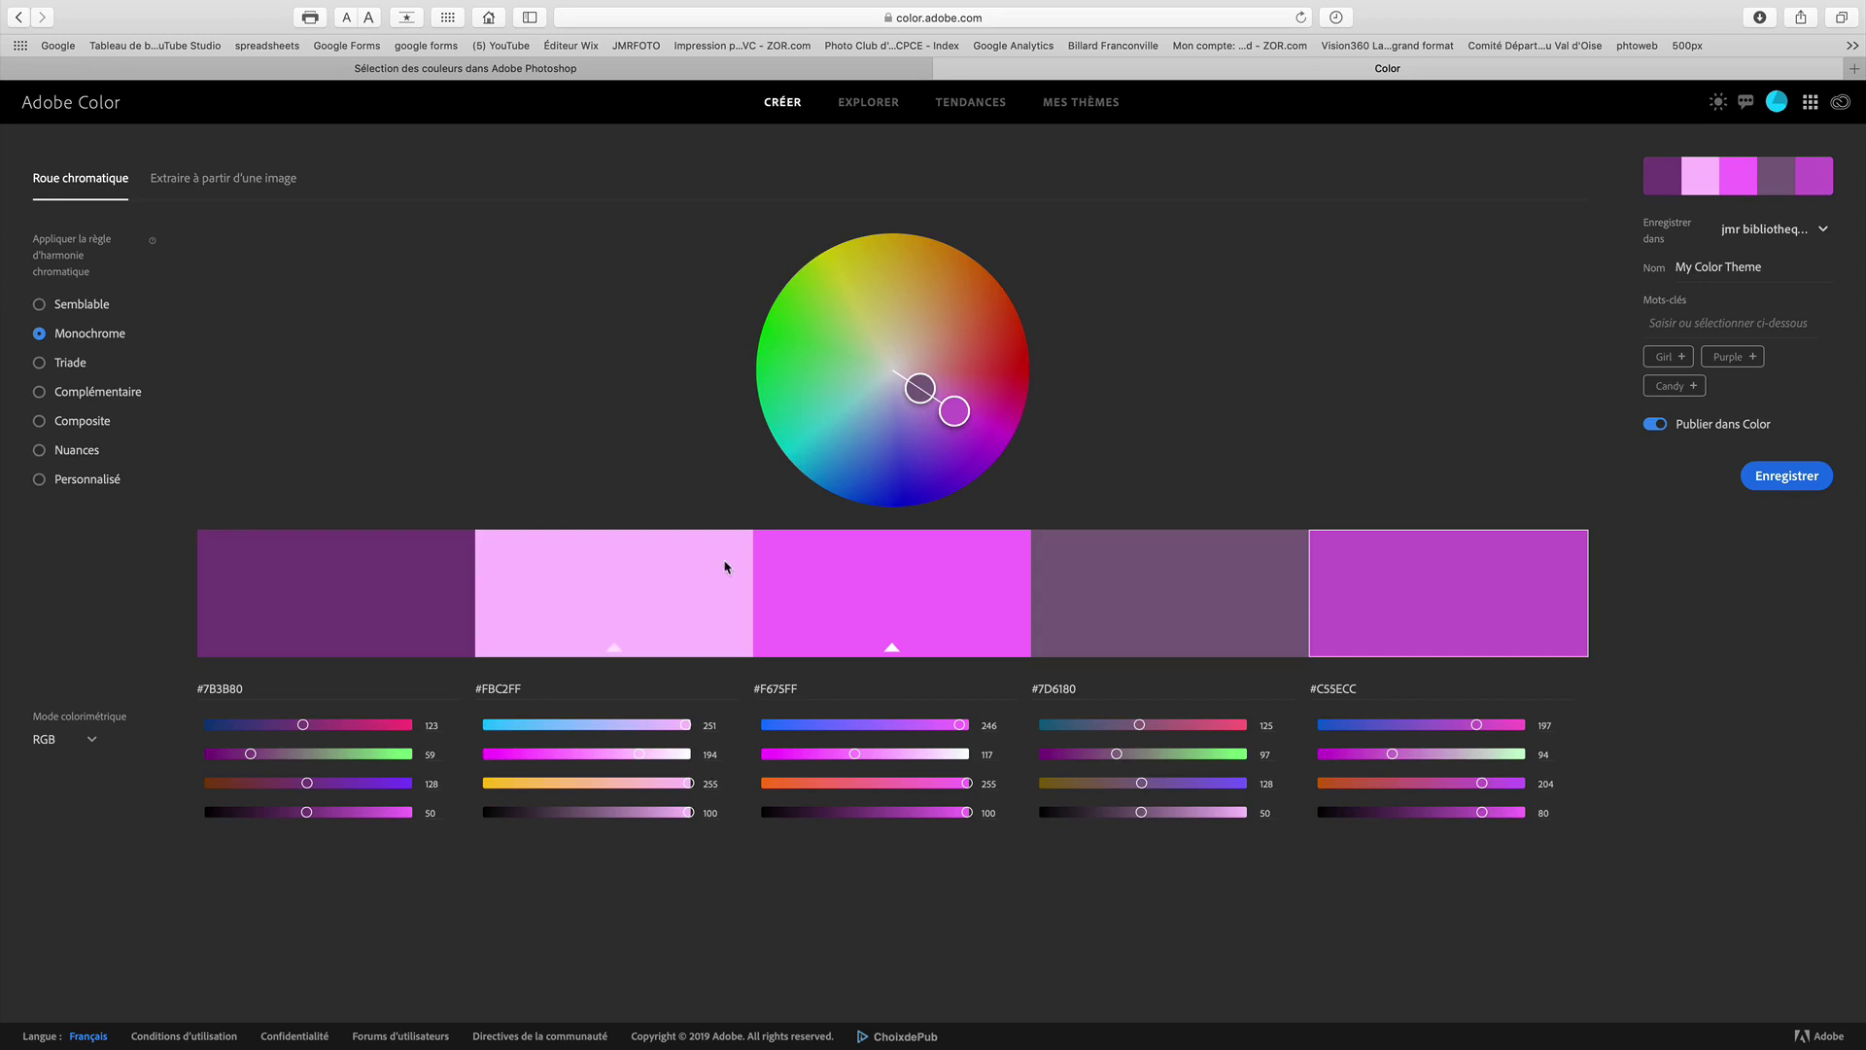
mouse_move(960, 414)
mouse_down()
mouse_move(1007, 350)
mouse_move(902, 270)
mouse_move(814, 342)
mouse_move(805, 365)
mouse_move(875, 476)
mouse_move(901, 480)
mouse_move(888, 362)
mouse_move(906, 530)
mouse_move(897, 409)
mouse_move(921, 500)
mouse_move(893, 386)
mouse_move(908, 511)
mouse_move(893, 371)
mouse_up()
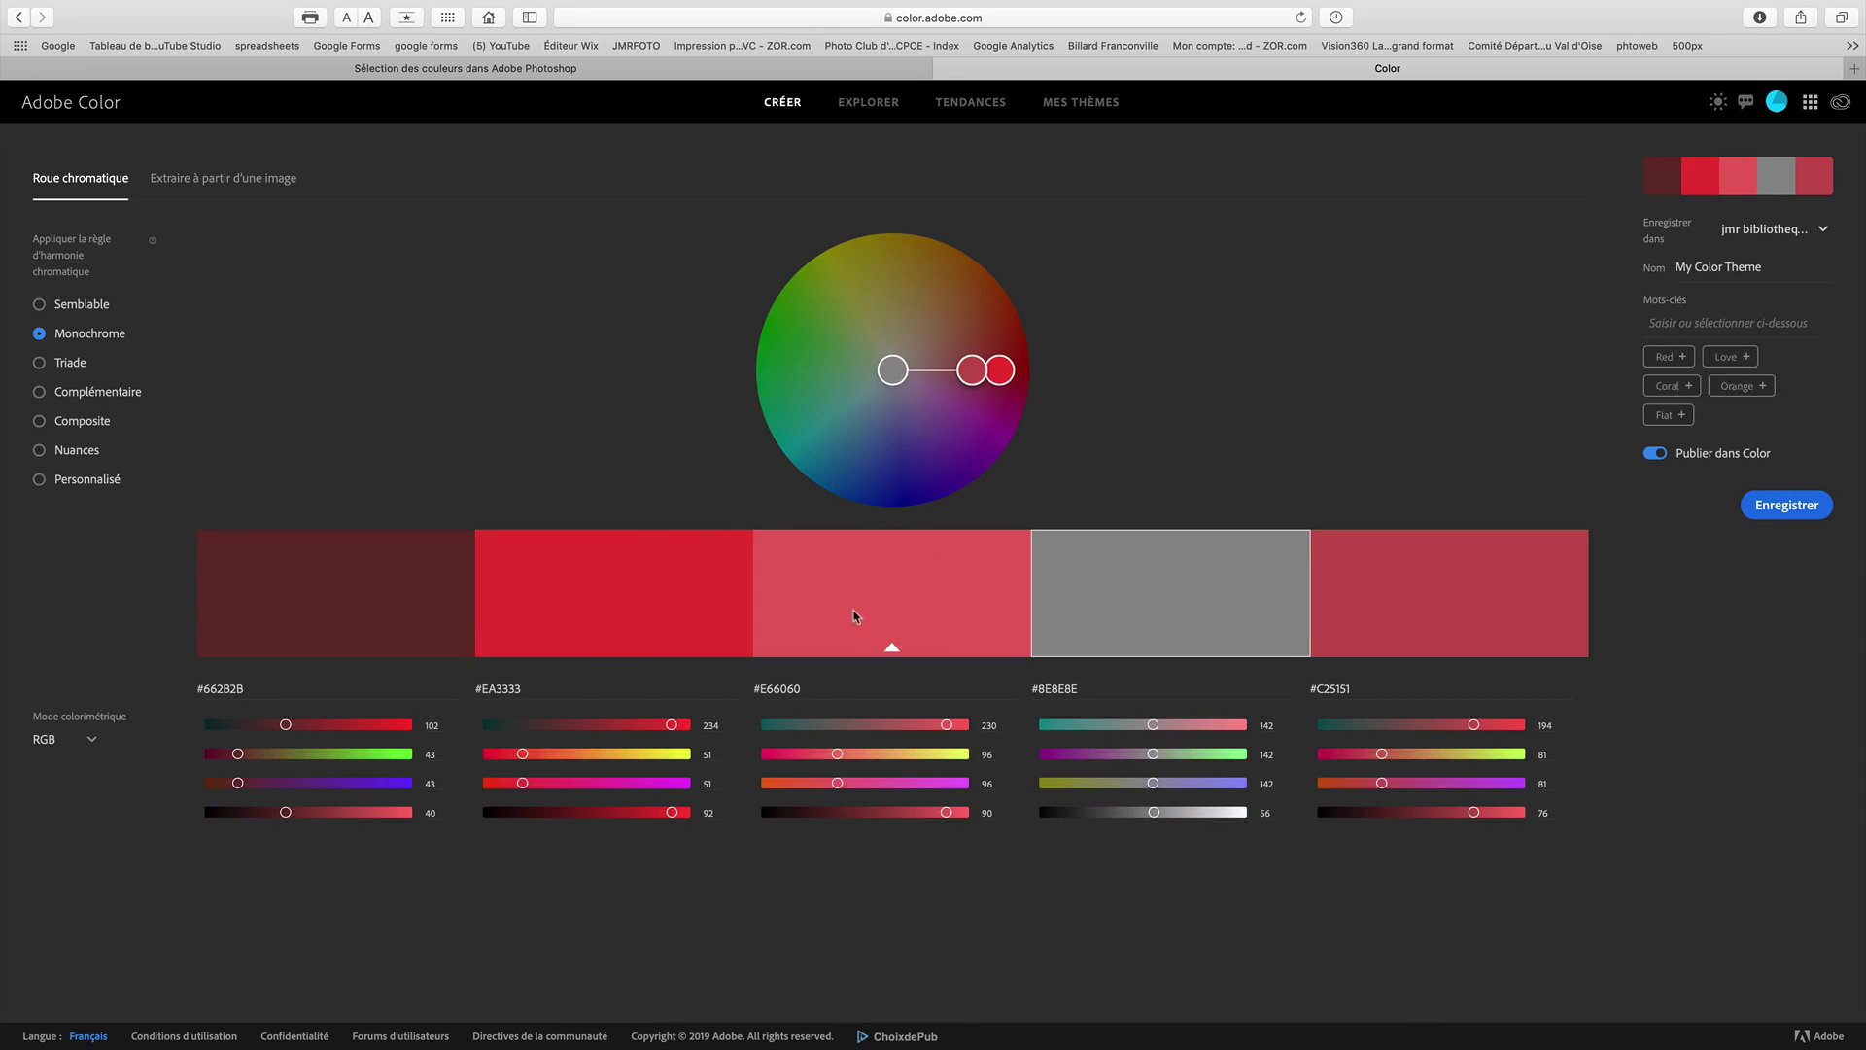
click(904, 591)
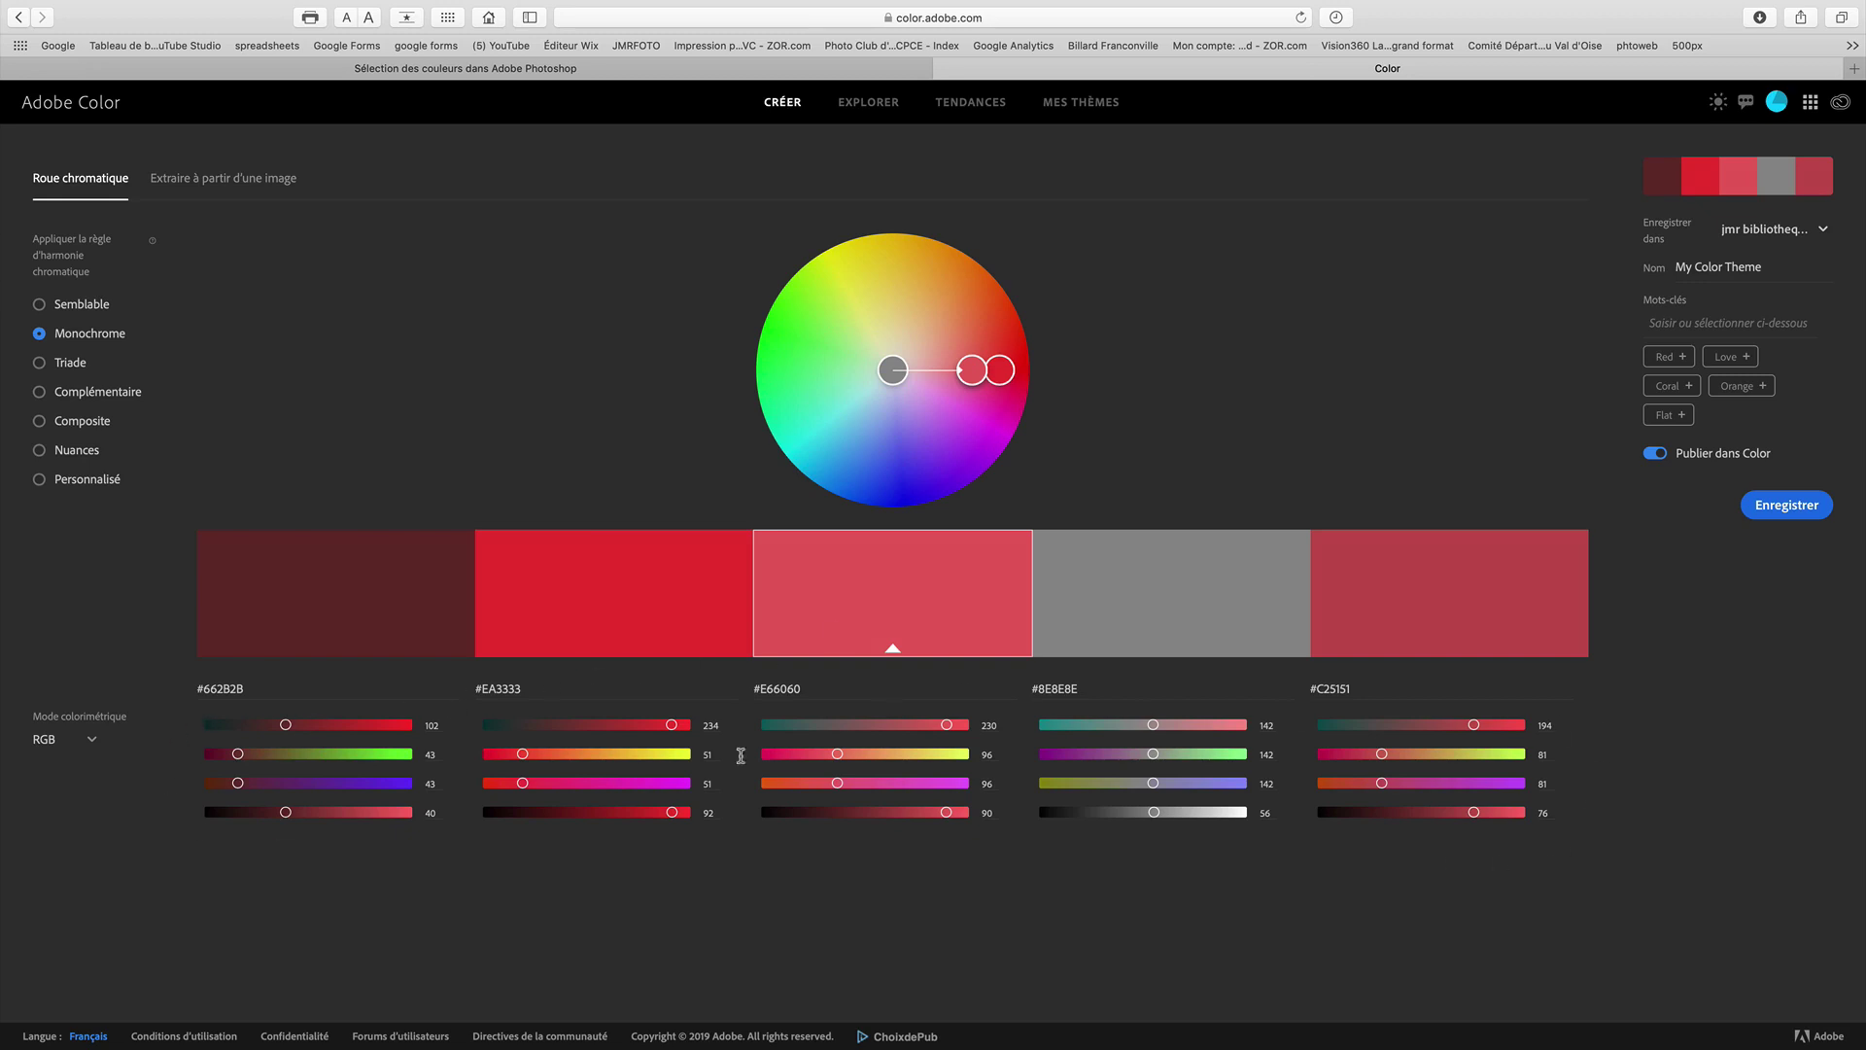
drag(972, 369, 954, 454)
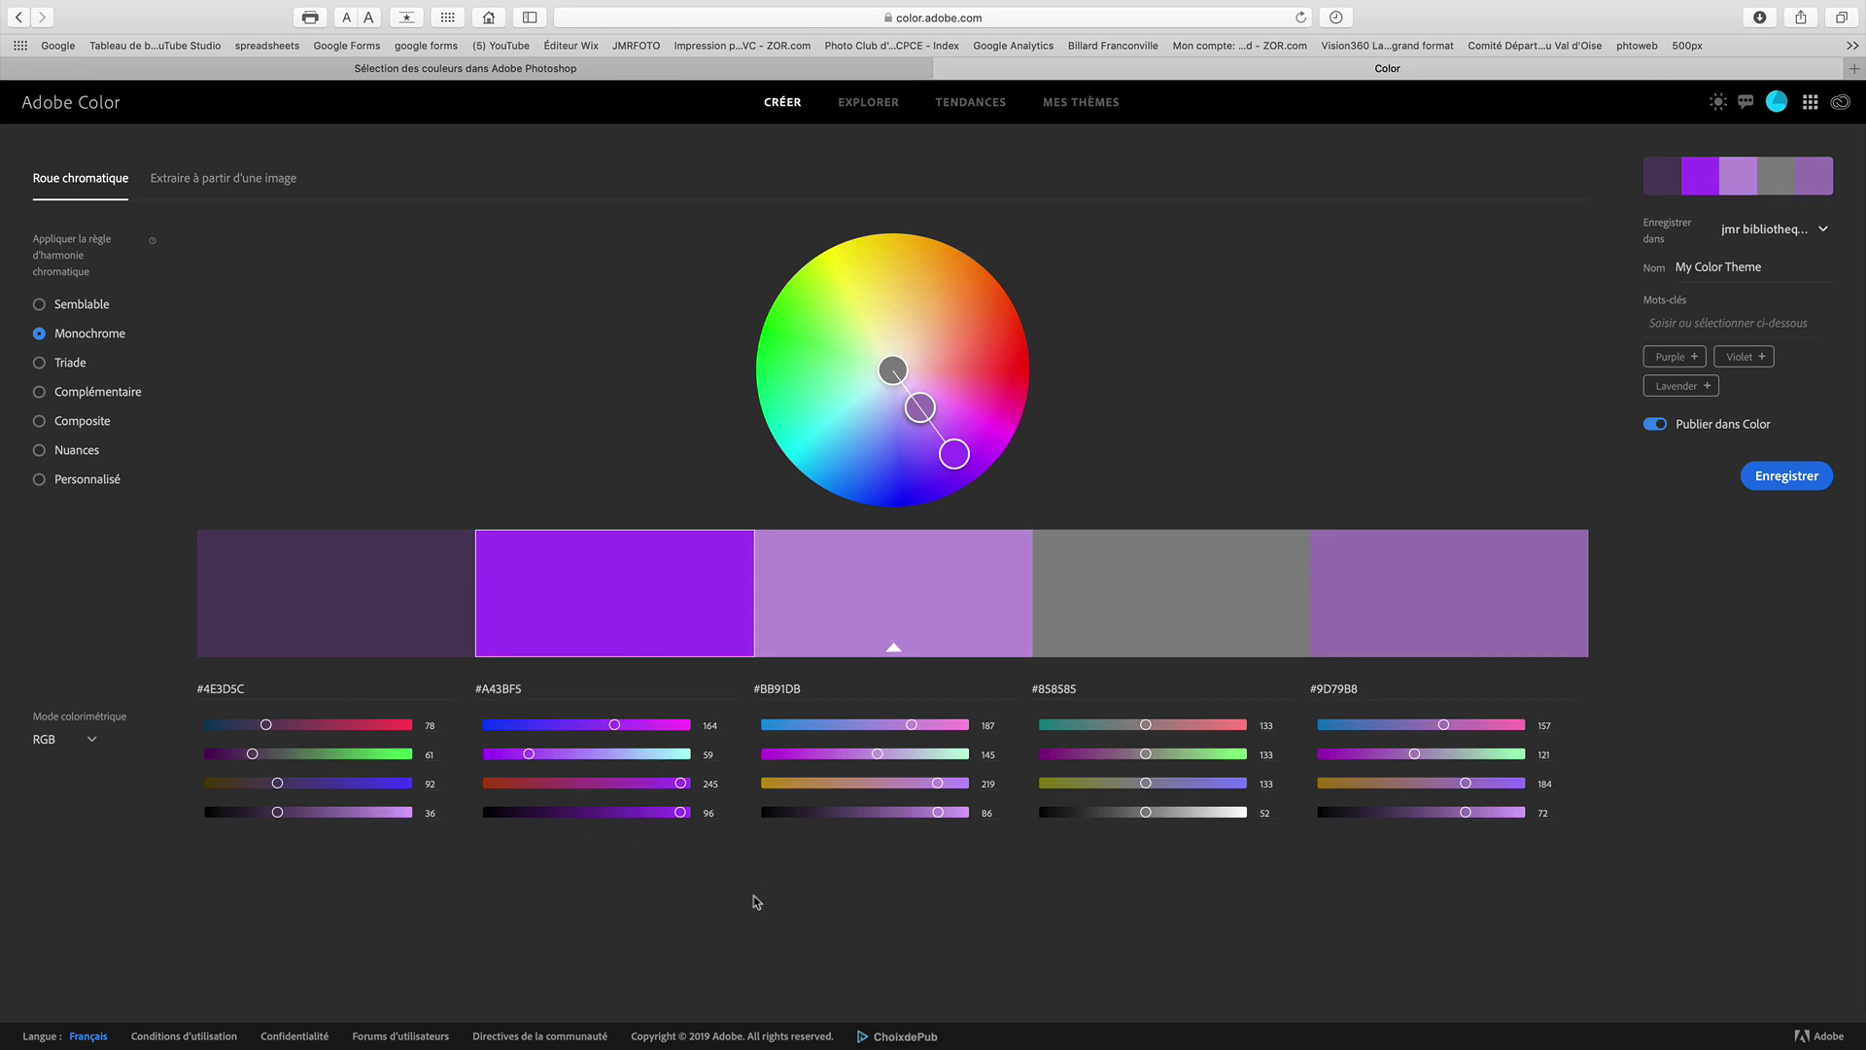
Switch the sliders to HSV, shift the monochrome theme's hue to 278, and return to the RGB colour mode
click(92, 743)
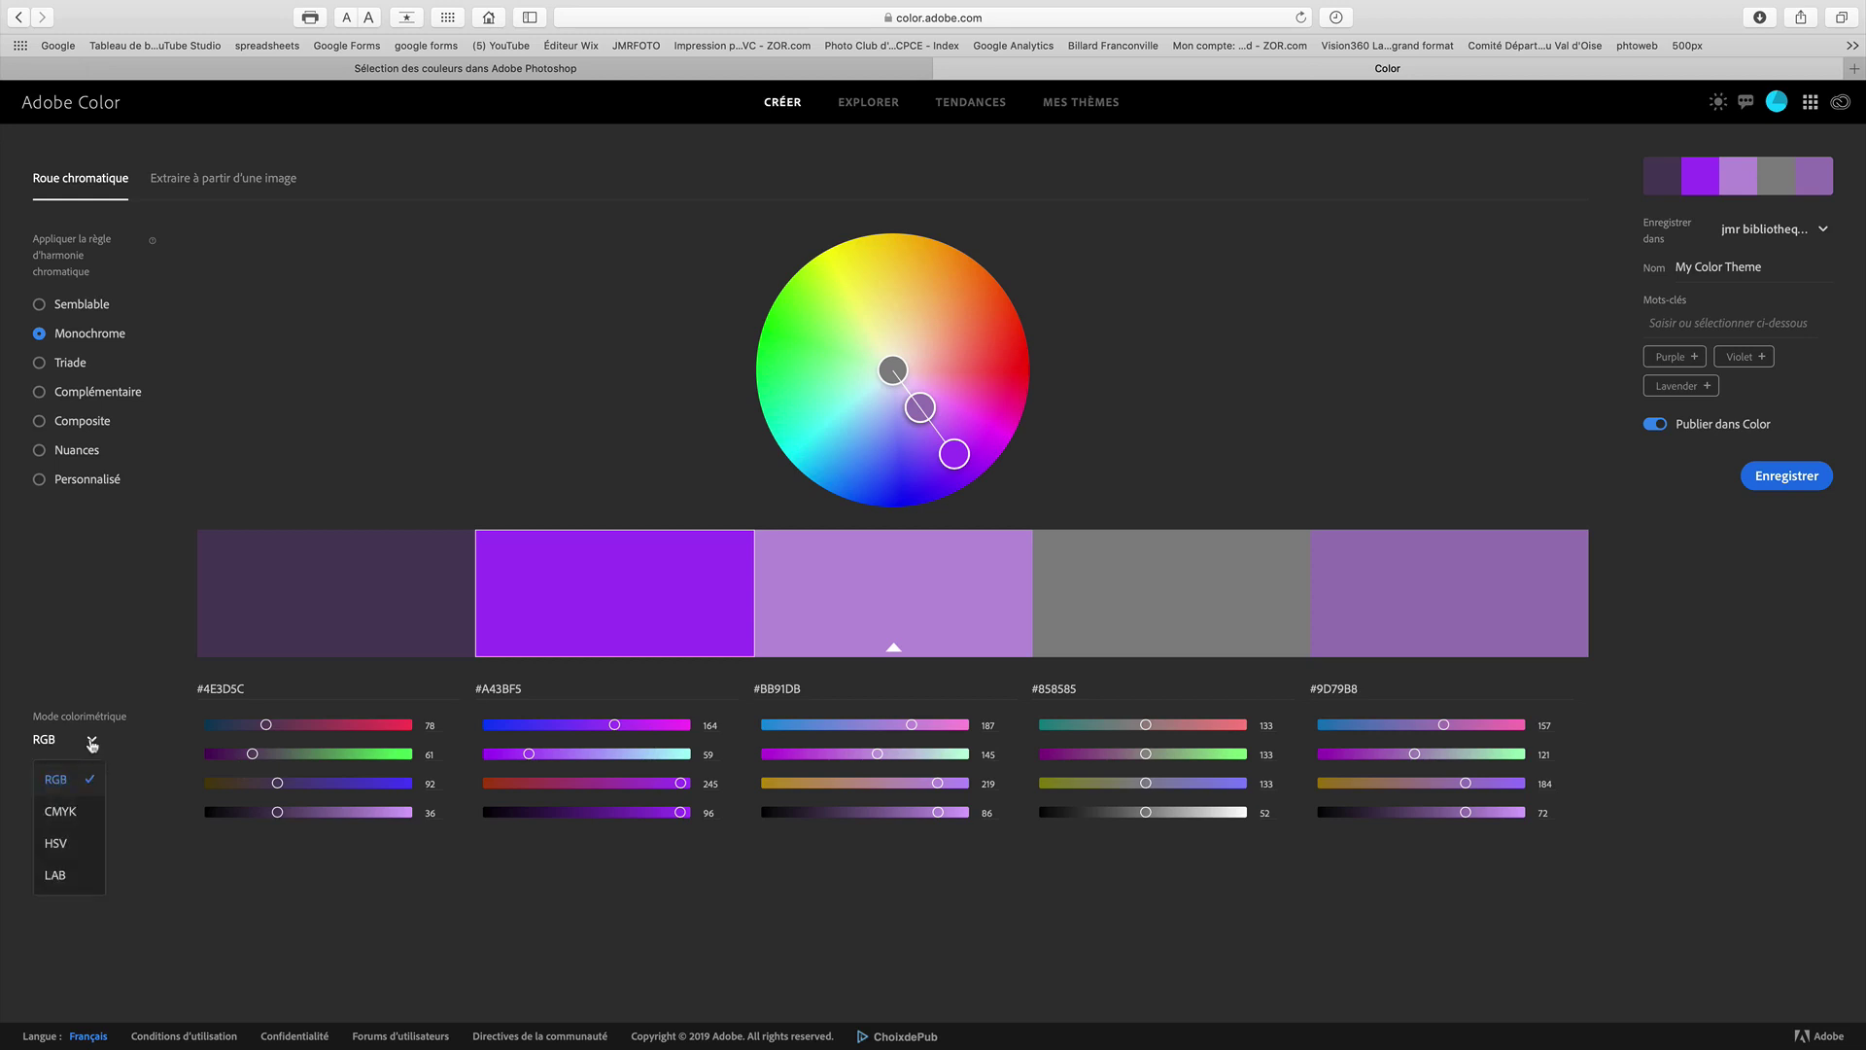
click(78, 844)
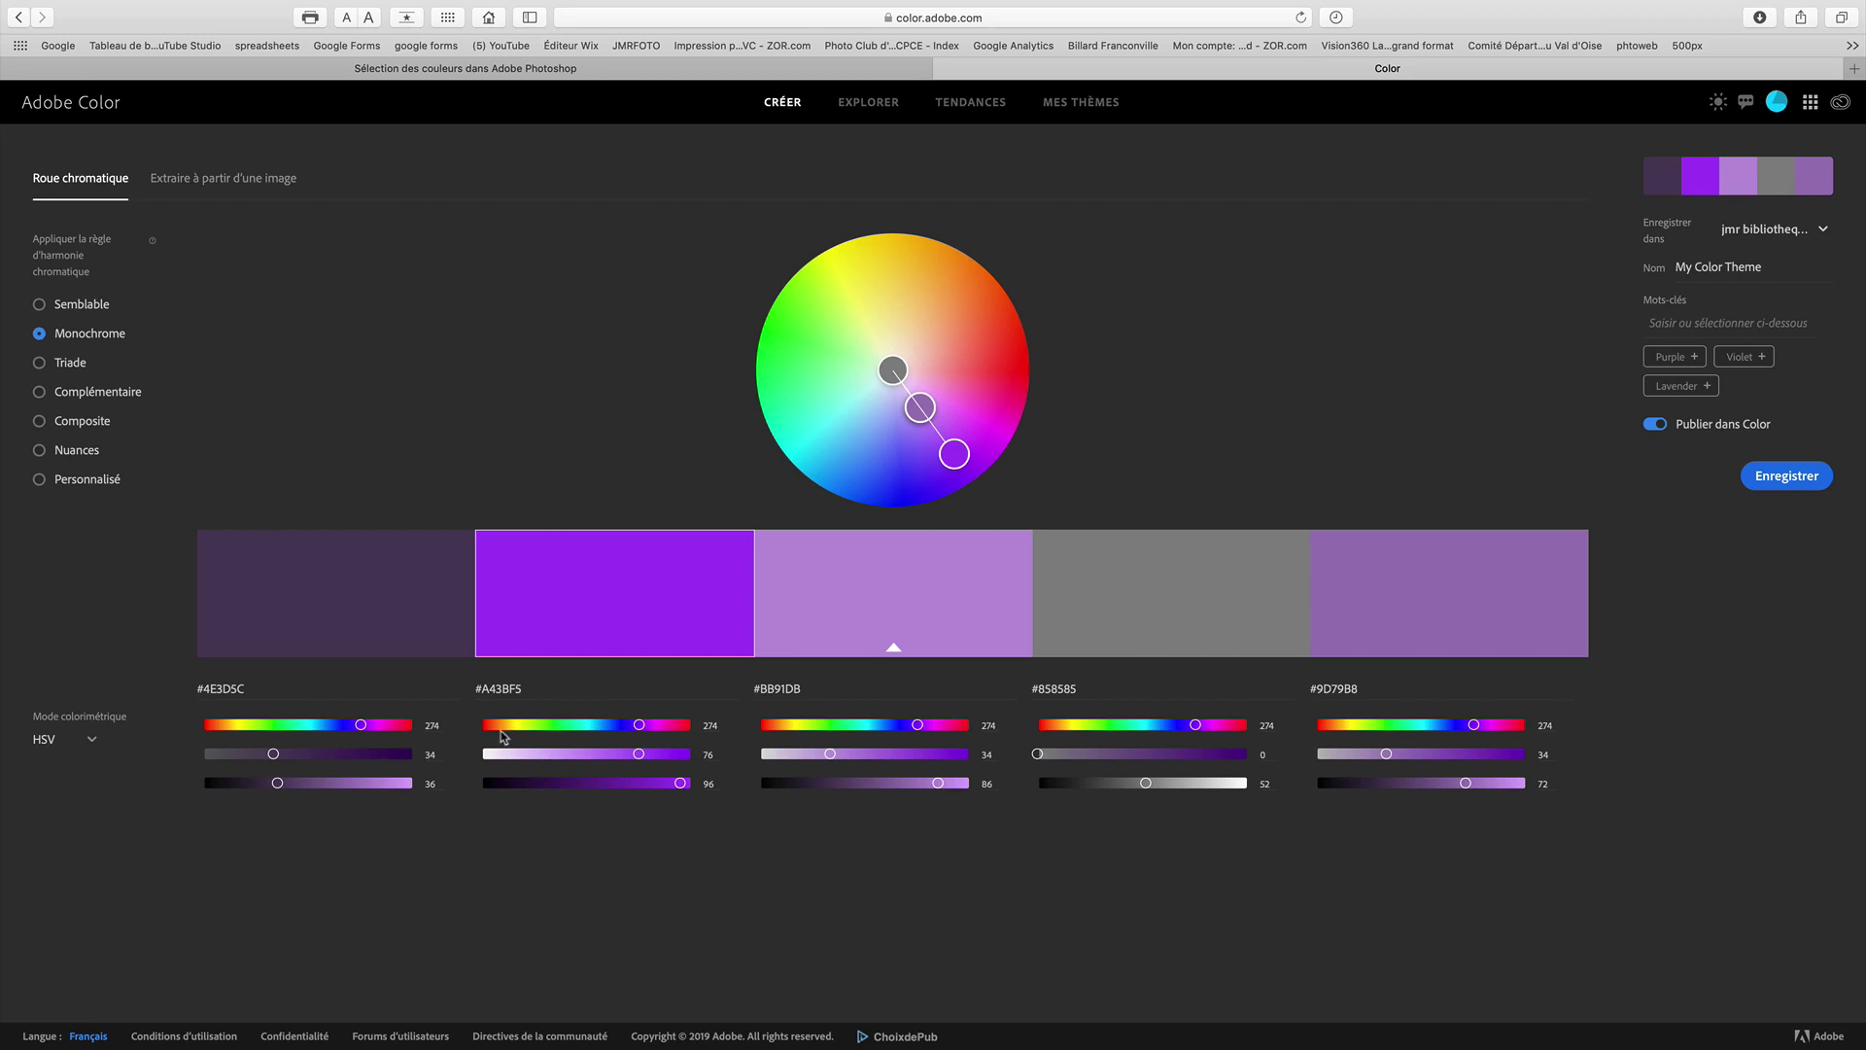
drag(361, 725, 367, 725)
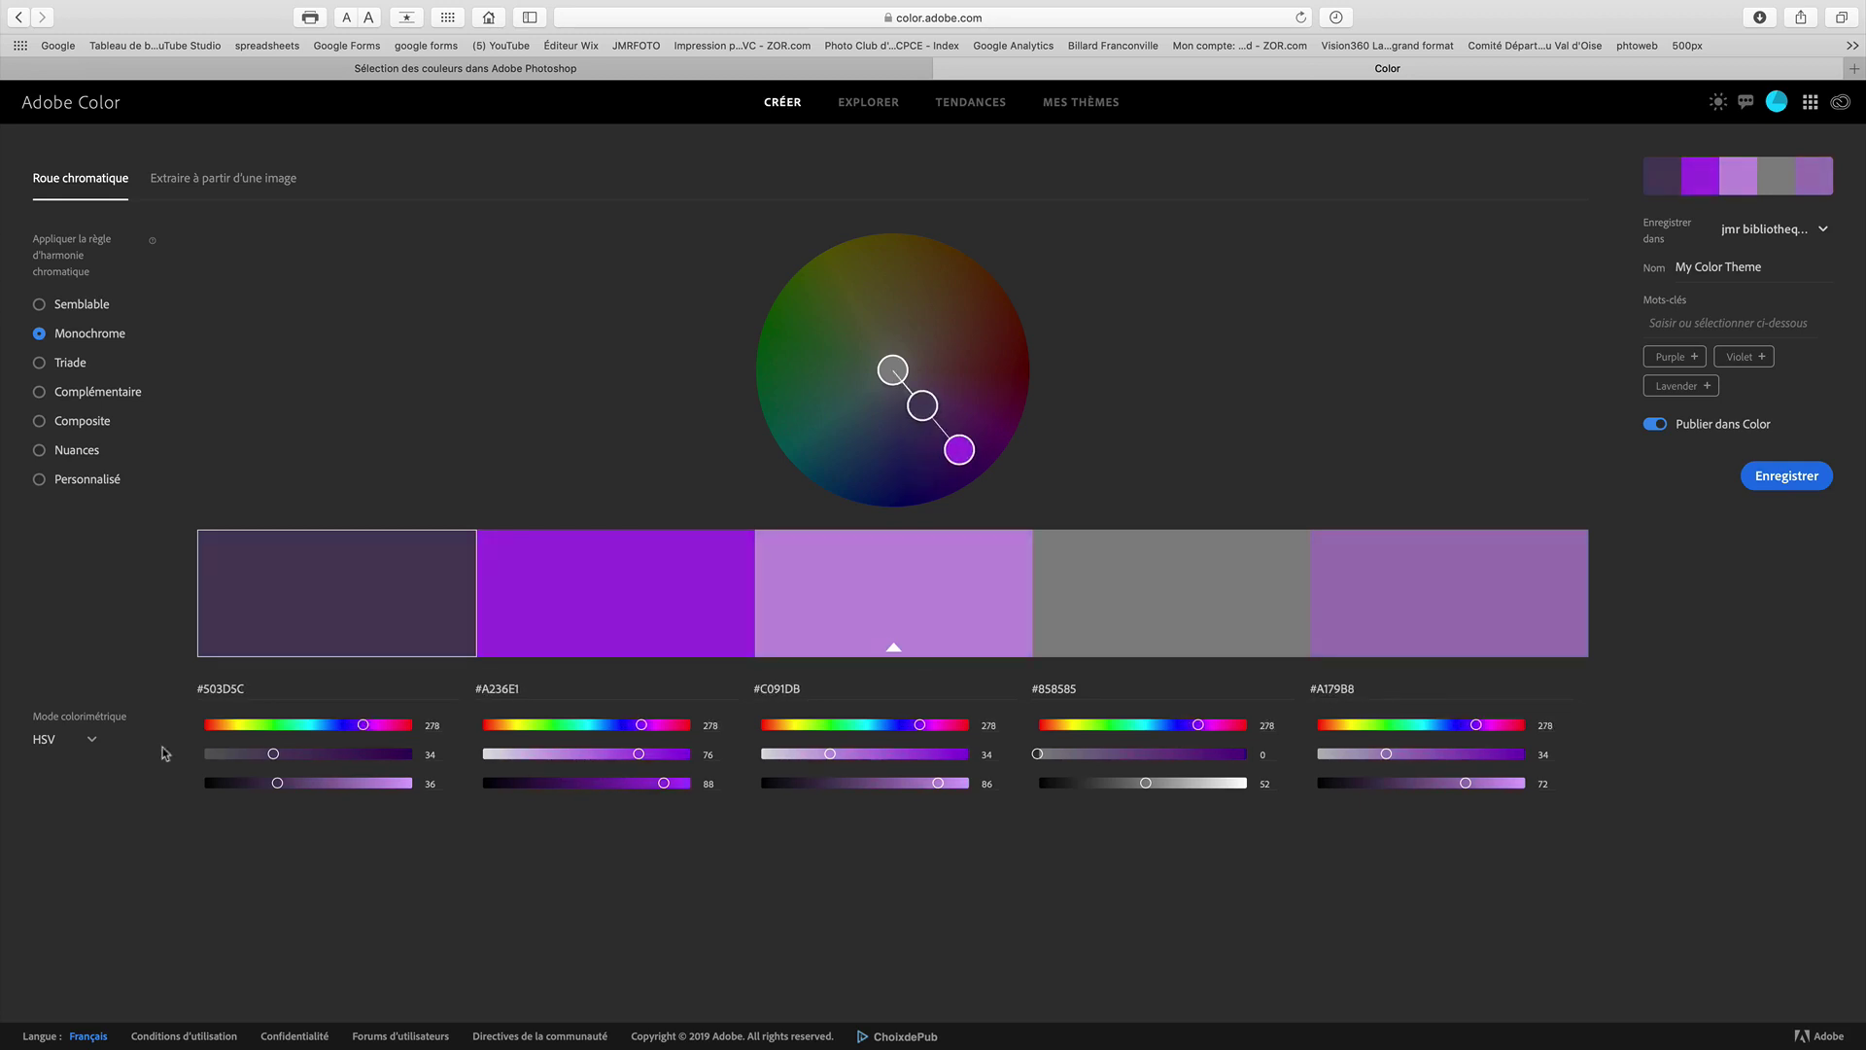
click(90, 740)
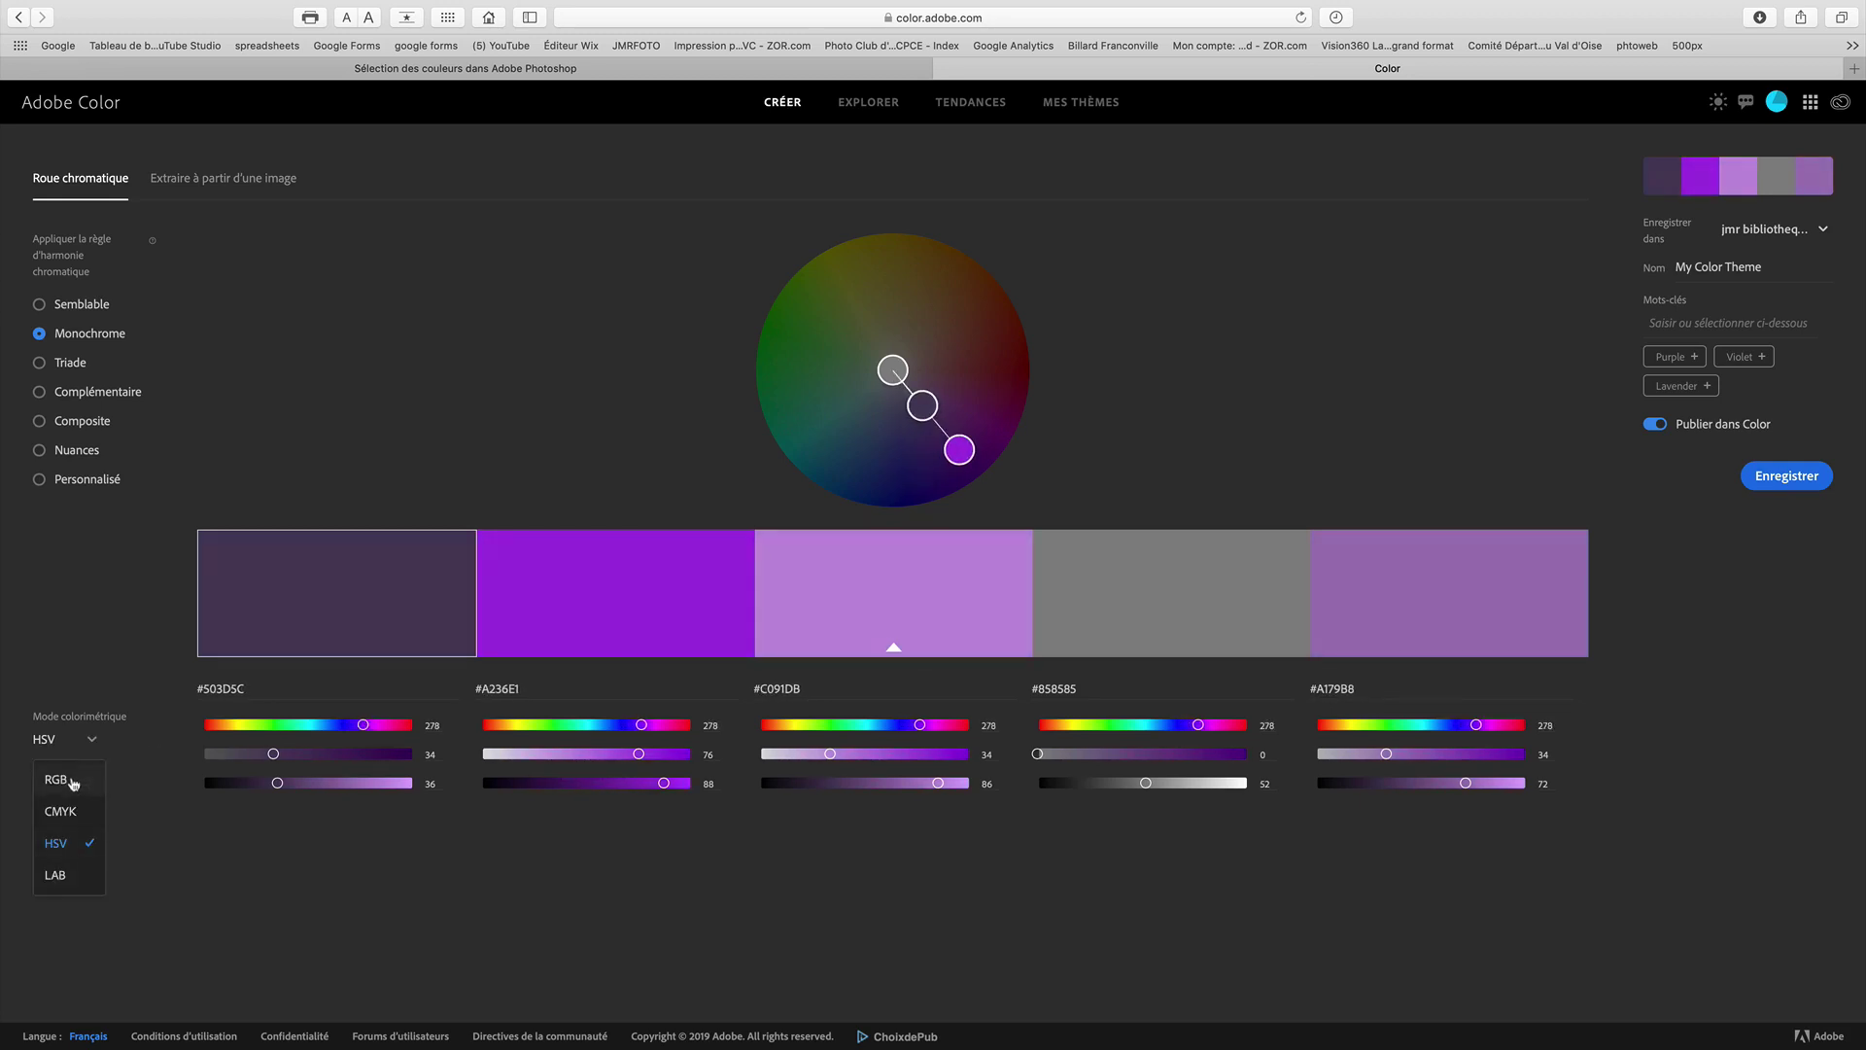
click(73, 784)
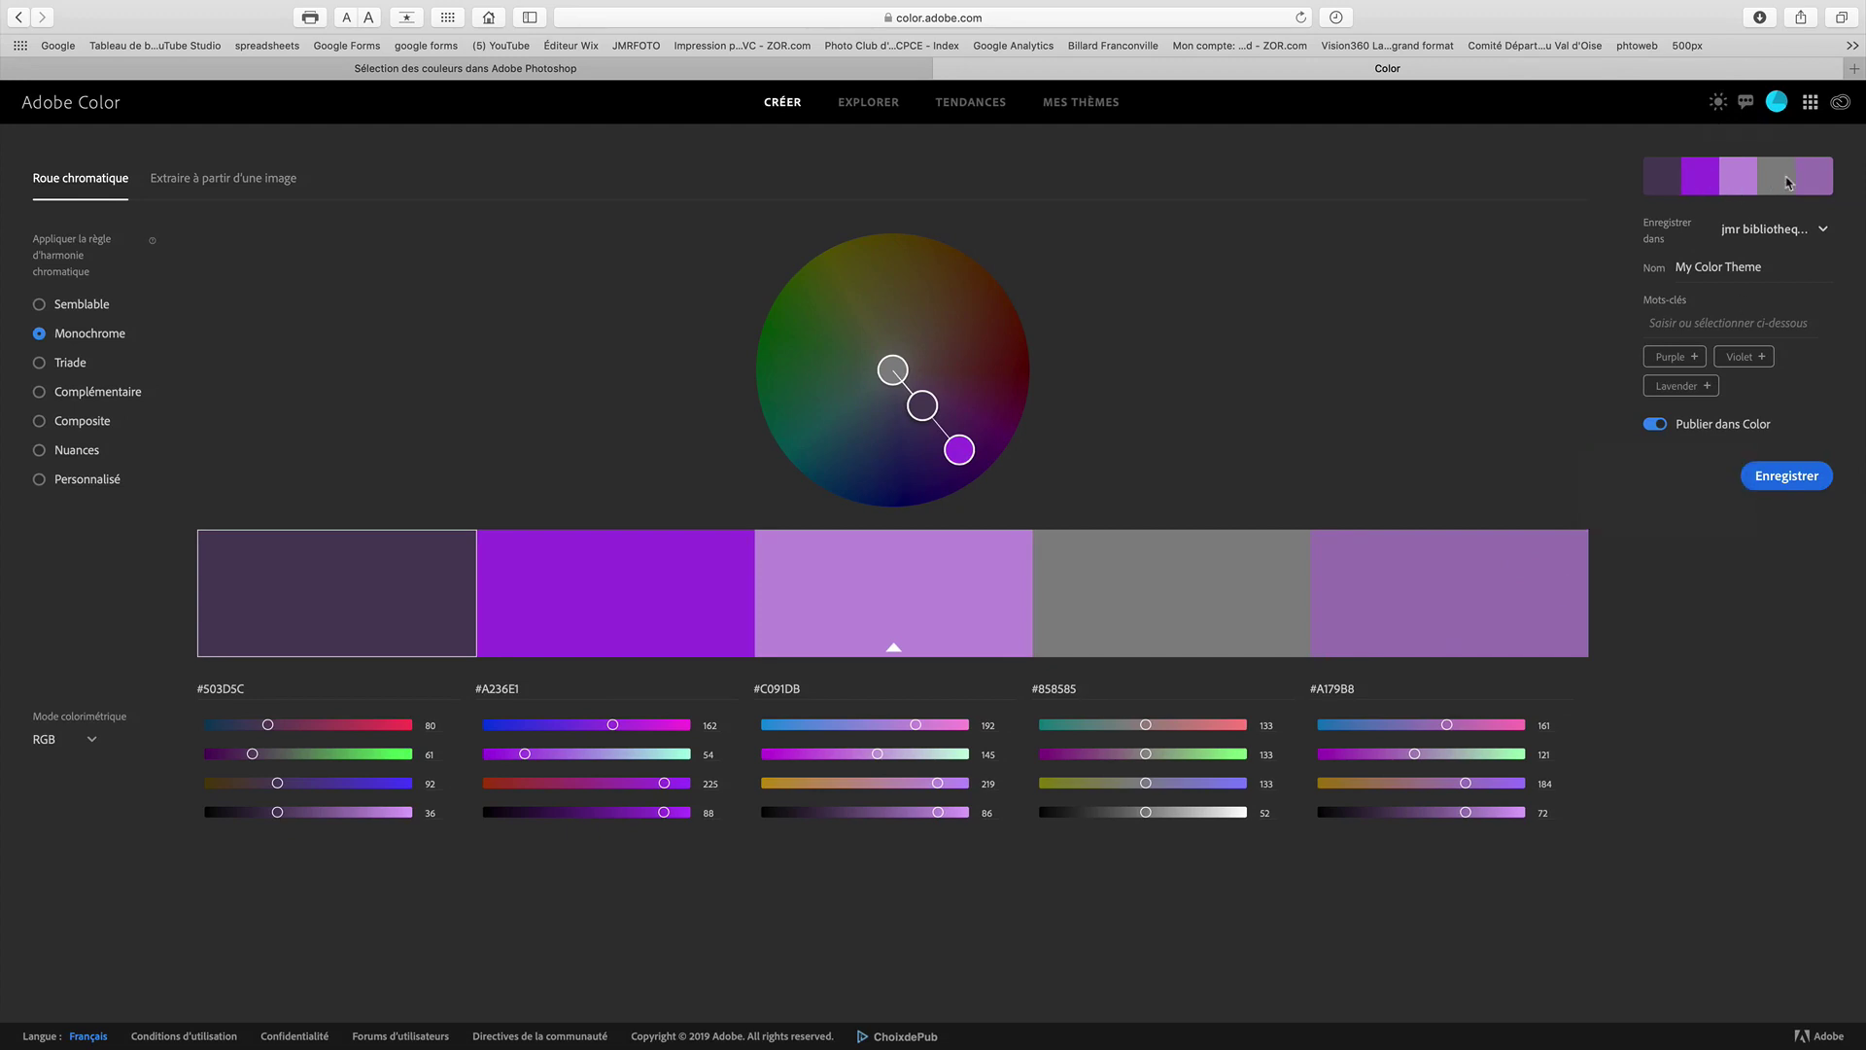
Name the theme "essai jmr" and save it in the library jmr bibliotheque -coul, keeping it published in Color
click(1823, 232)
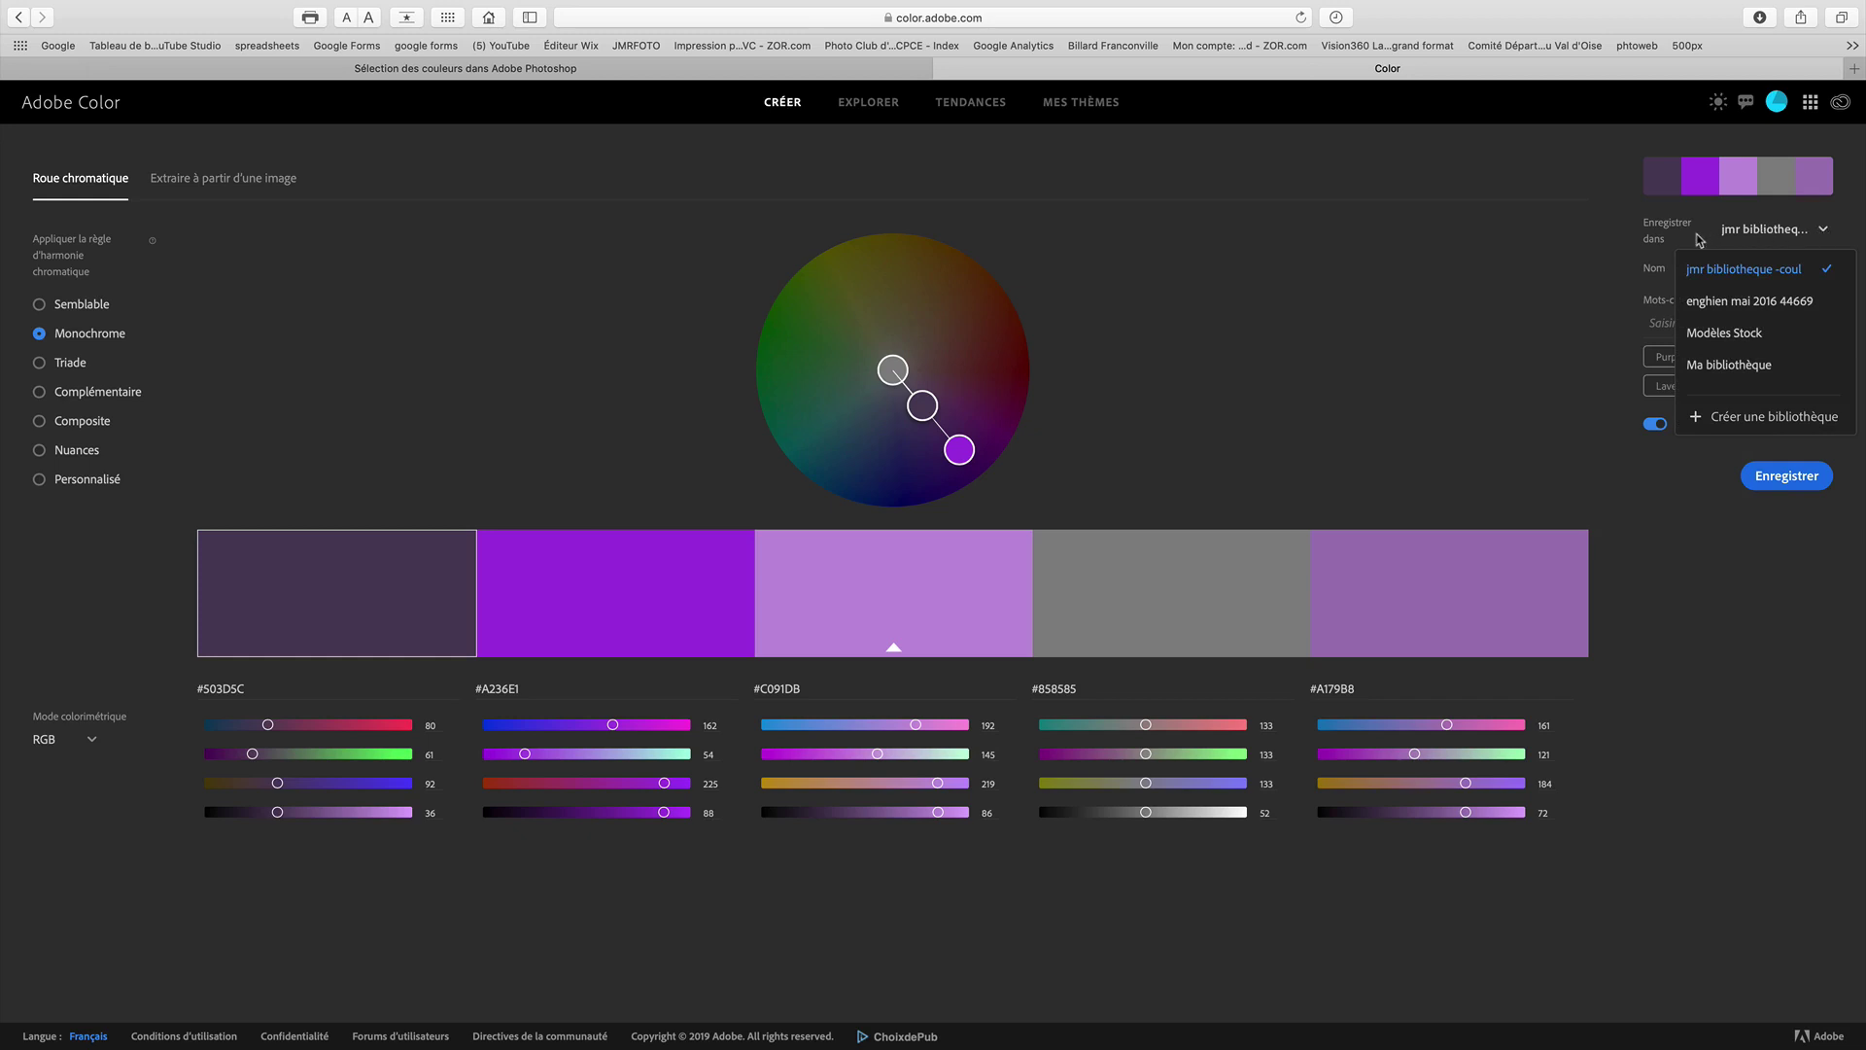
click(1825, 233)
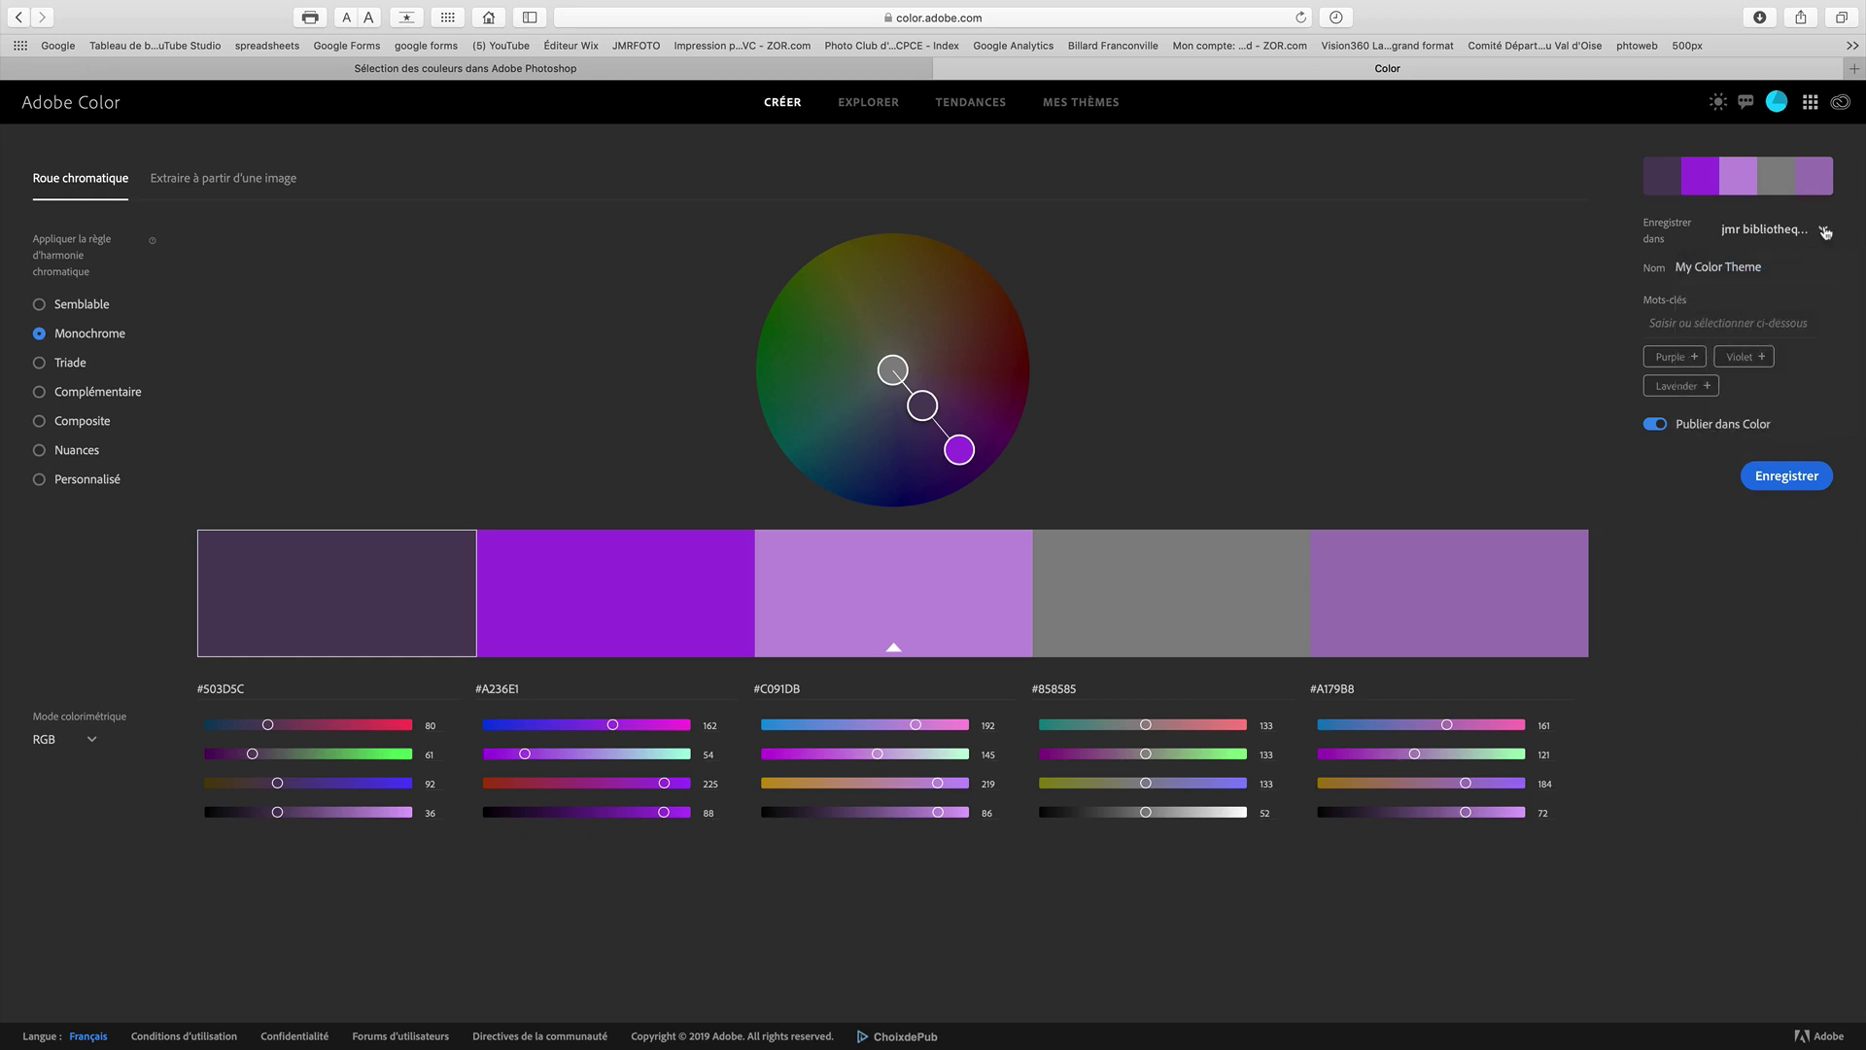
click(1720, 270)
drag(1781, 271, 1668, 268)
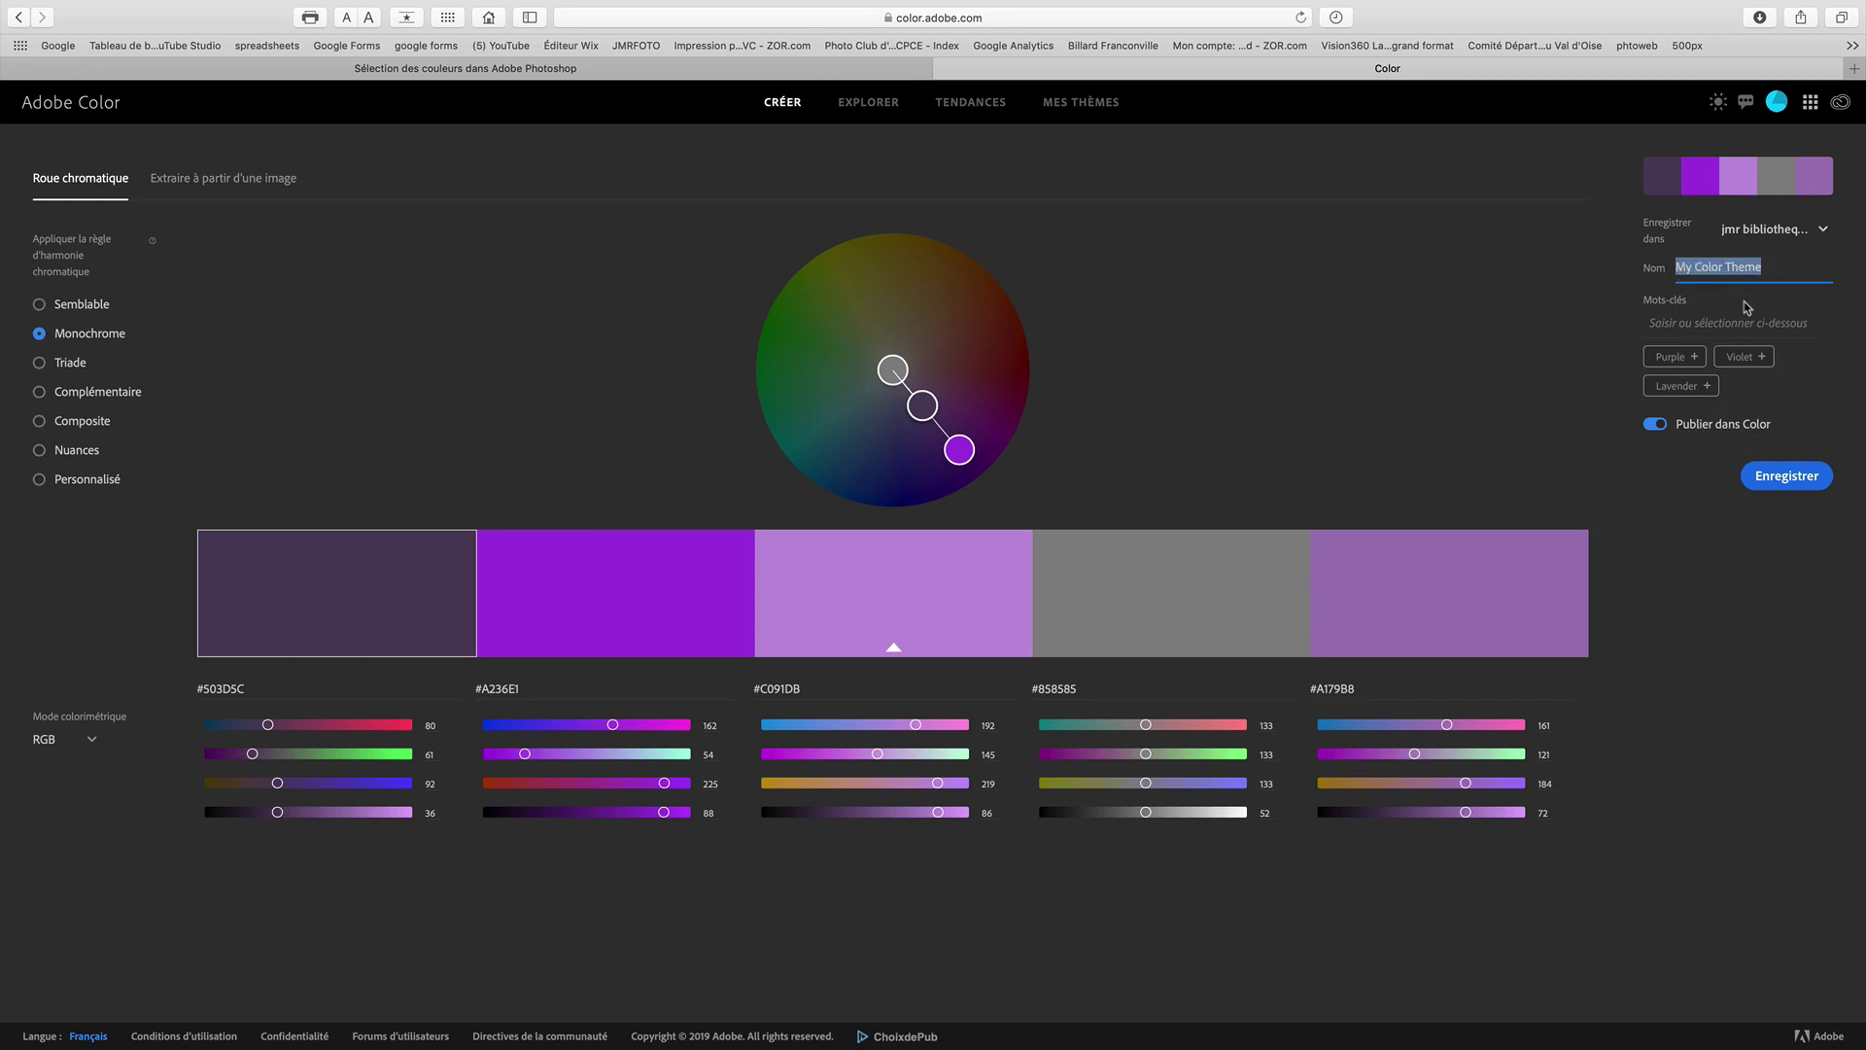
text(essai jmr)
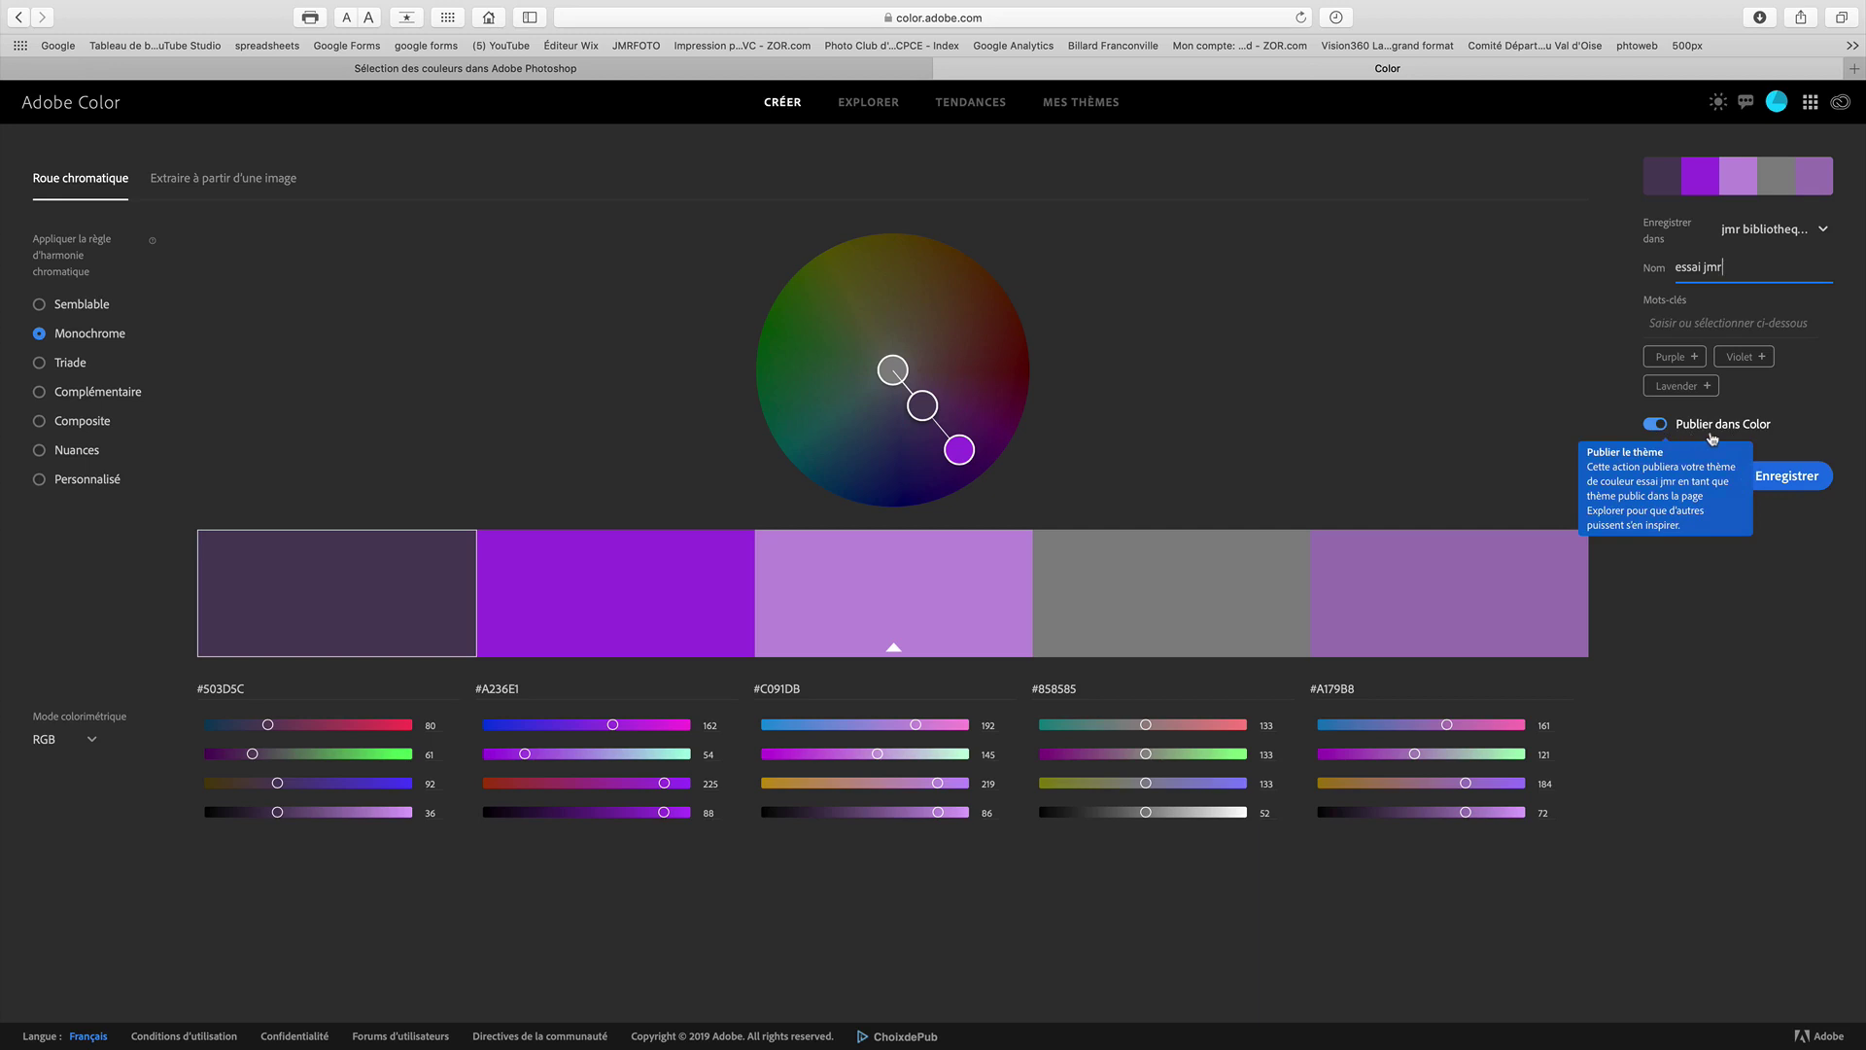
click(1805, 478)
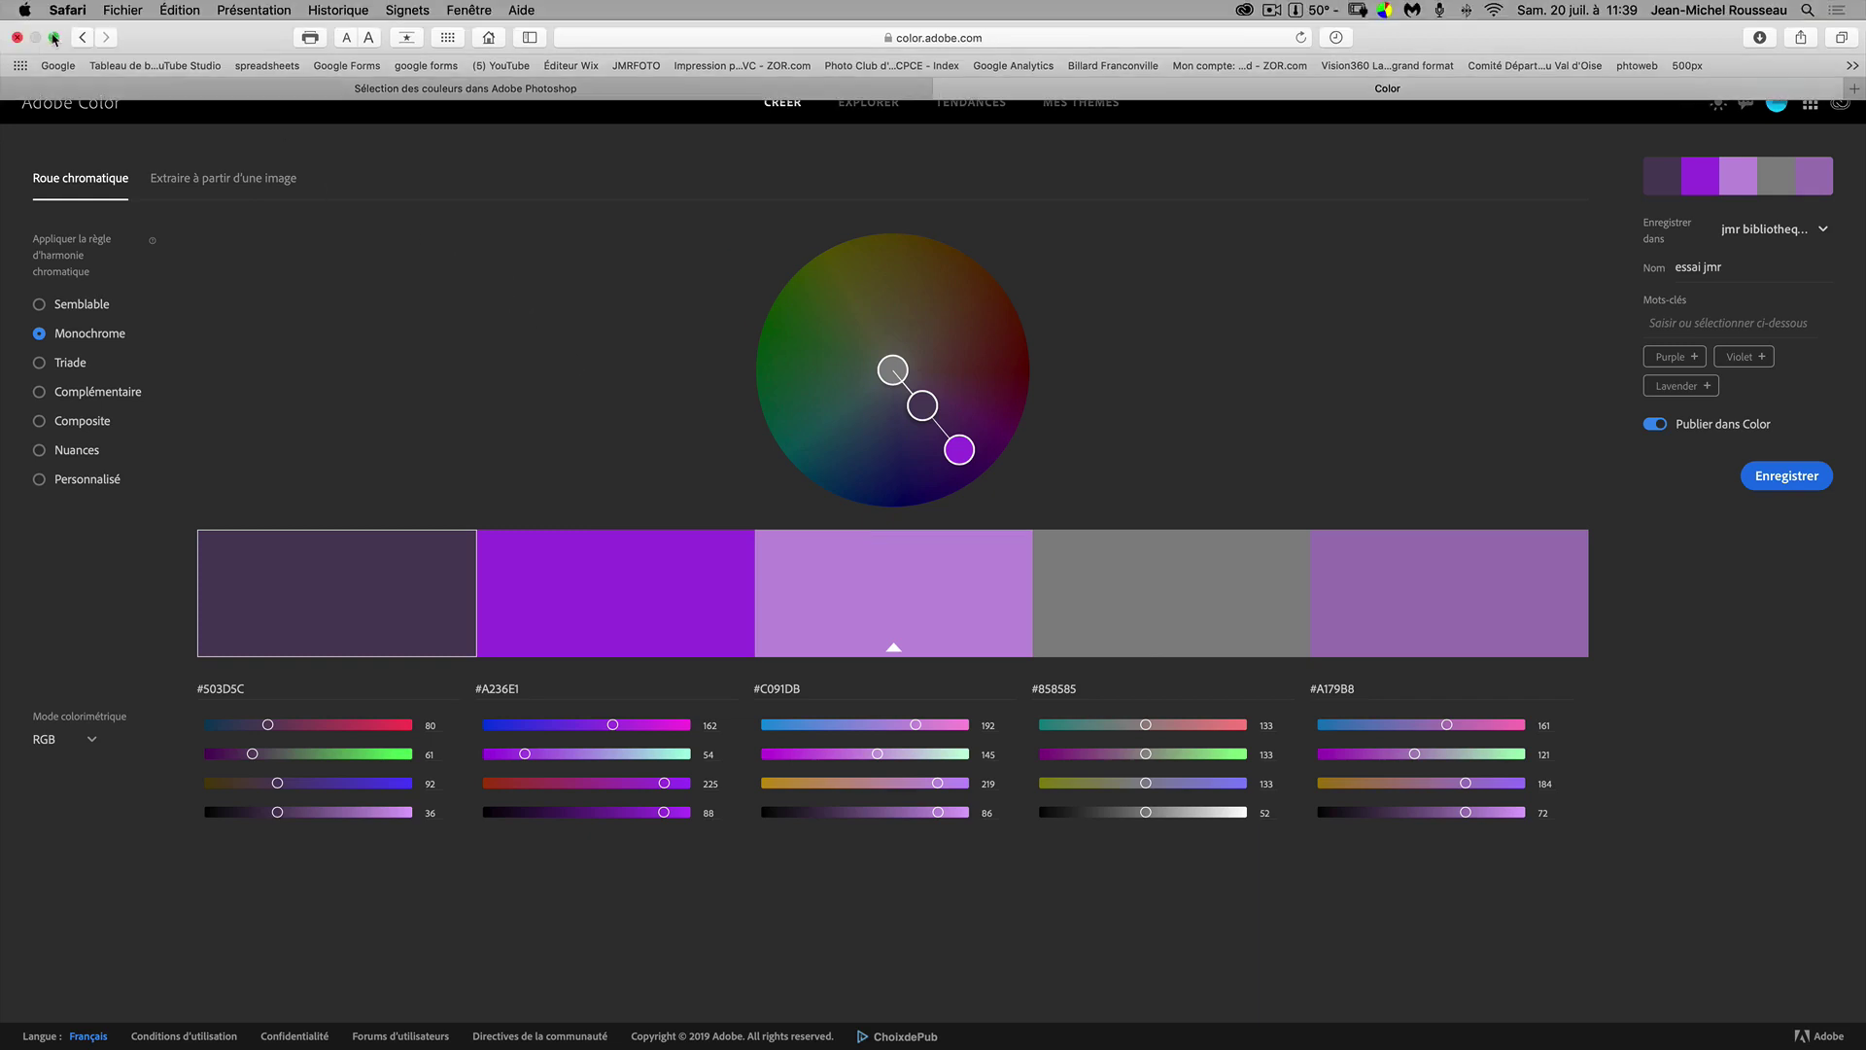
Switch to Photoshop, display the saved themes in Adobe Color Themes, and position that panel beside the artwork's title text
click(53, 37)
click(1610, 786)
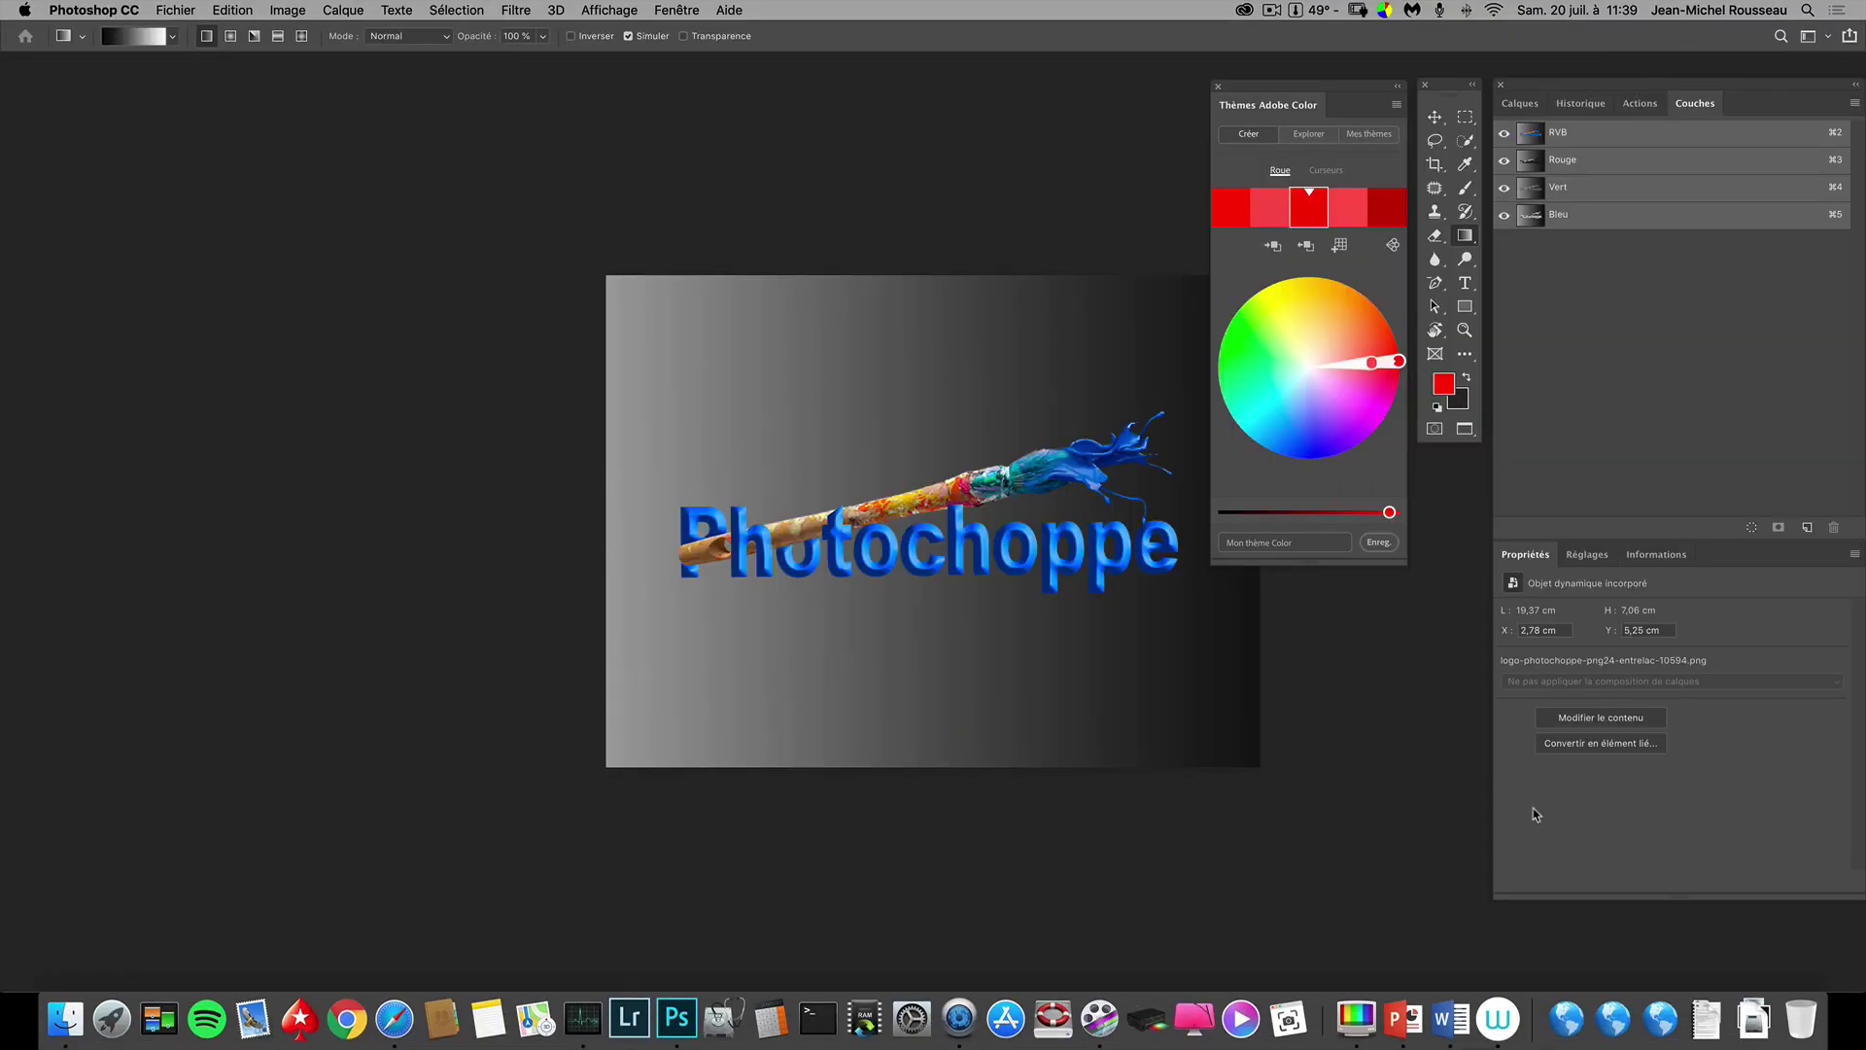
drag(1339, 87, 820, 156)
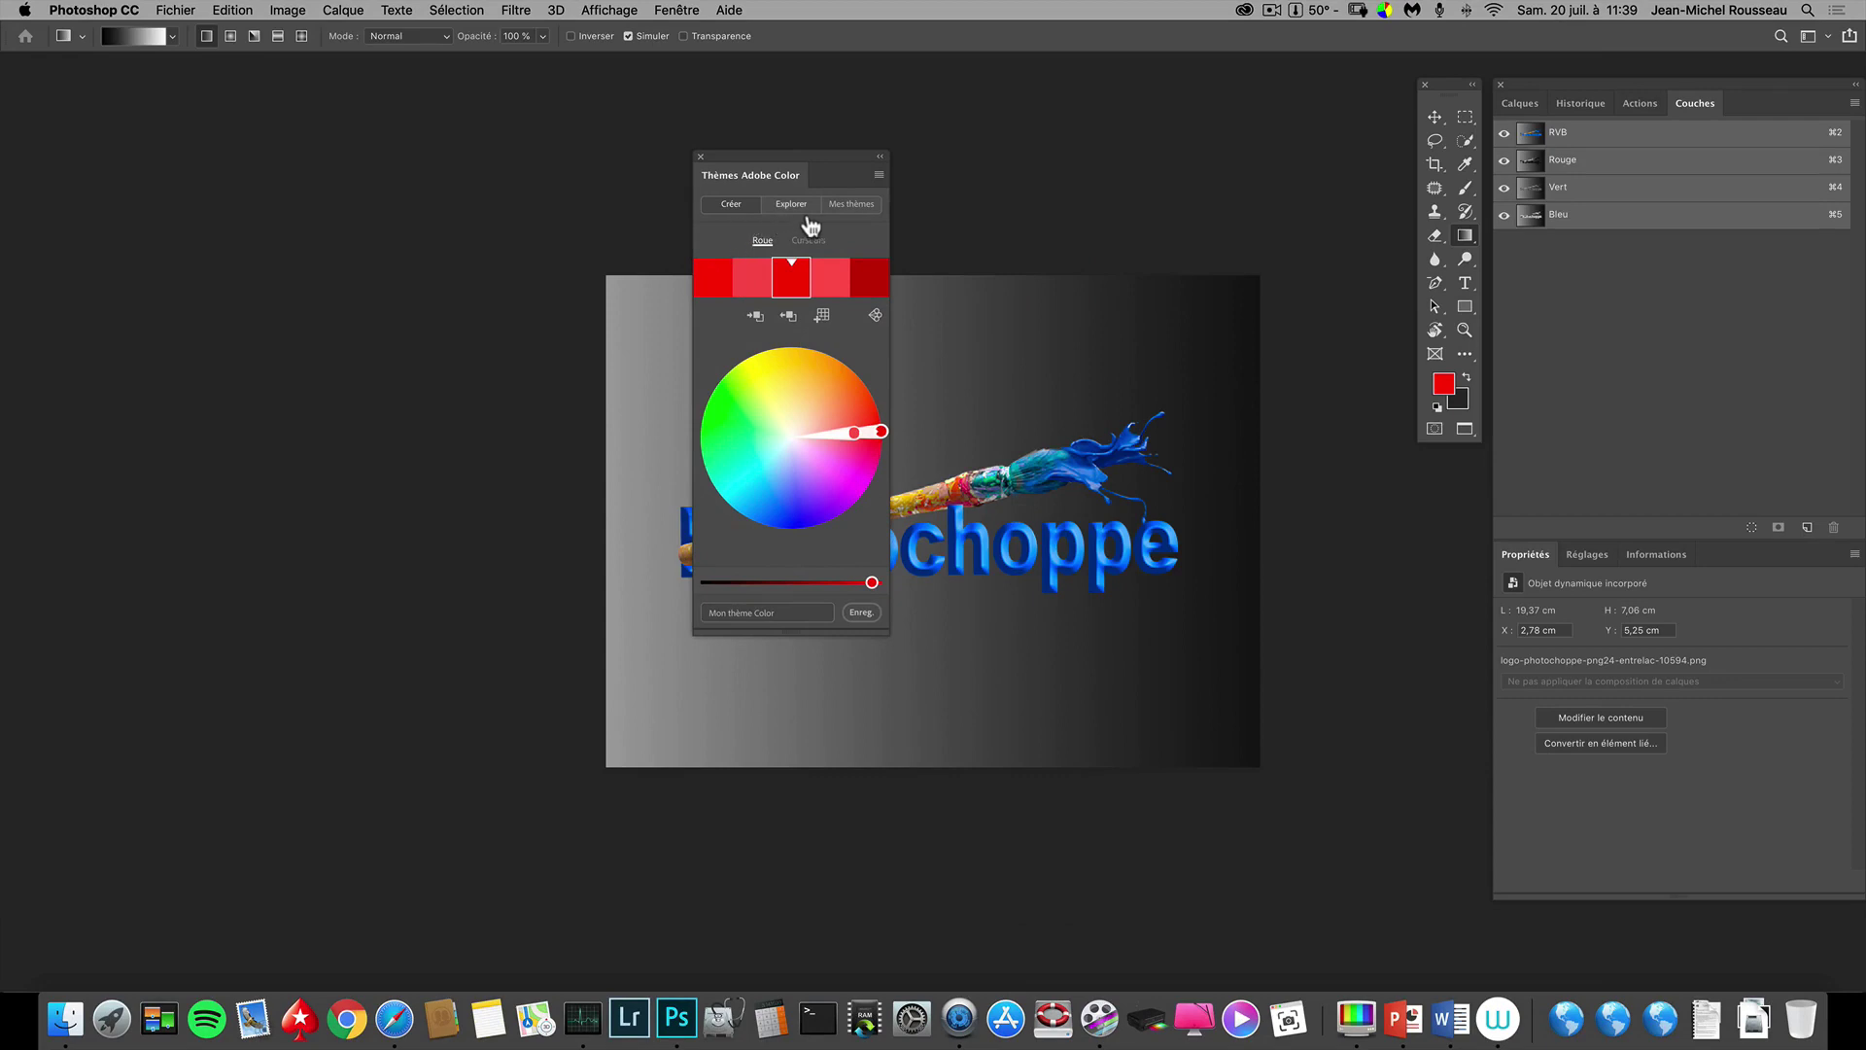
click(862, 212)
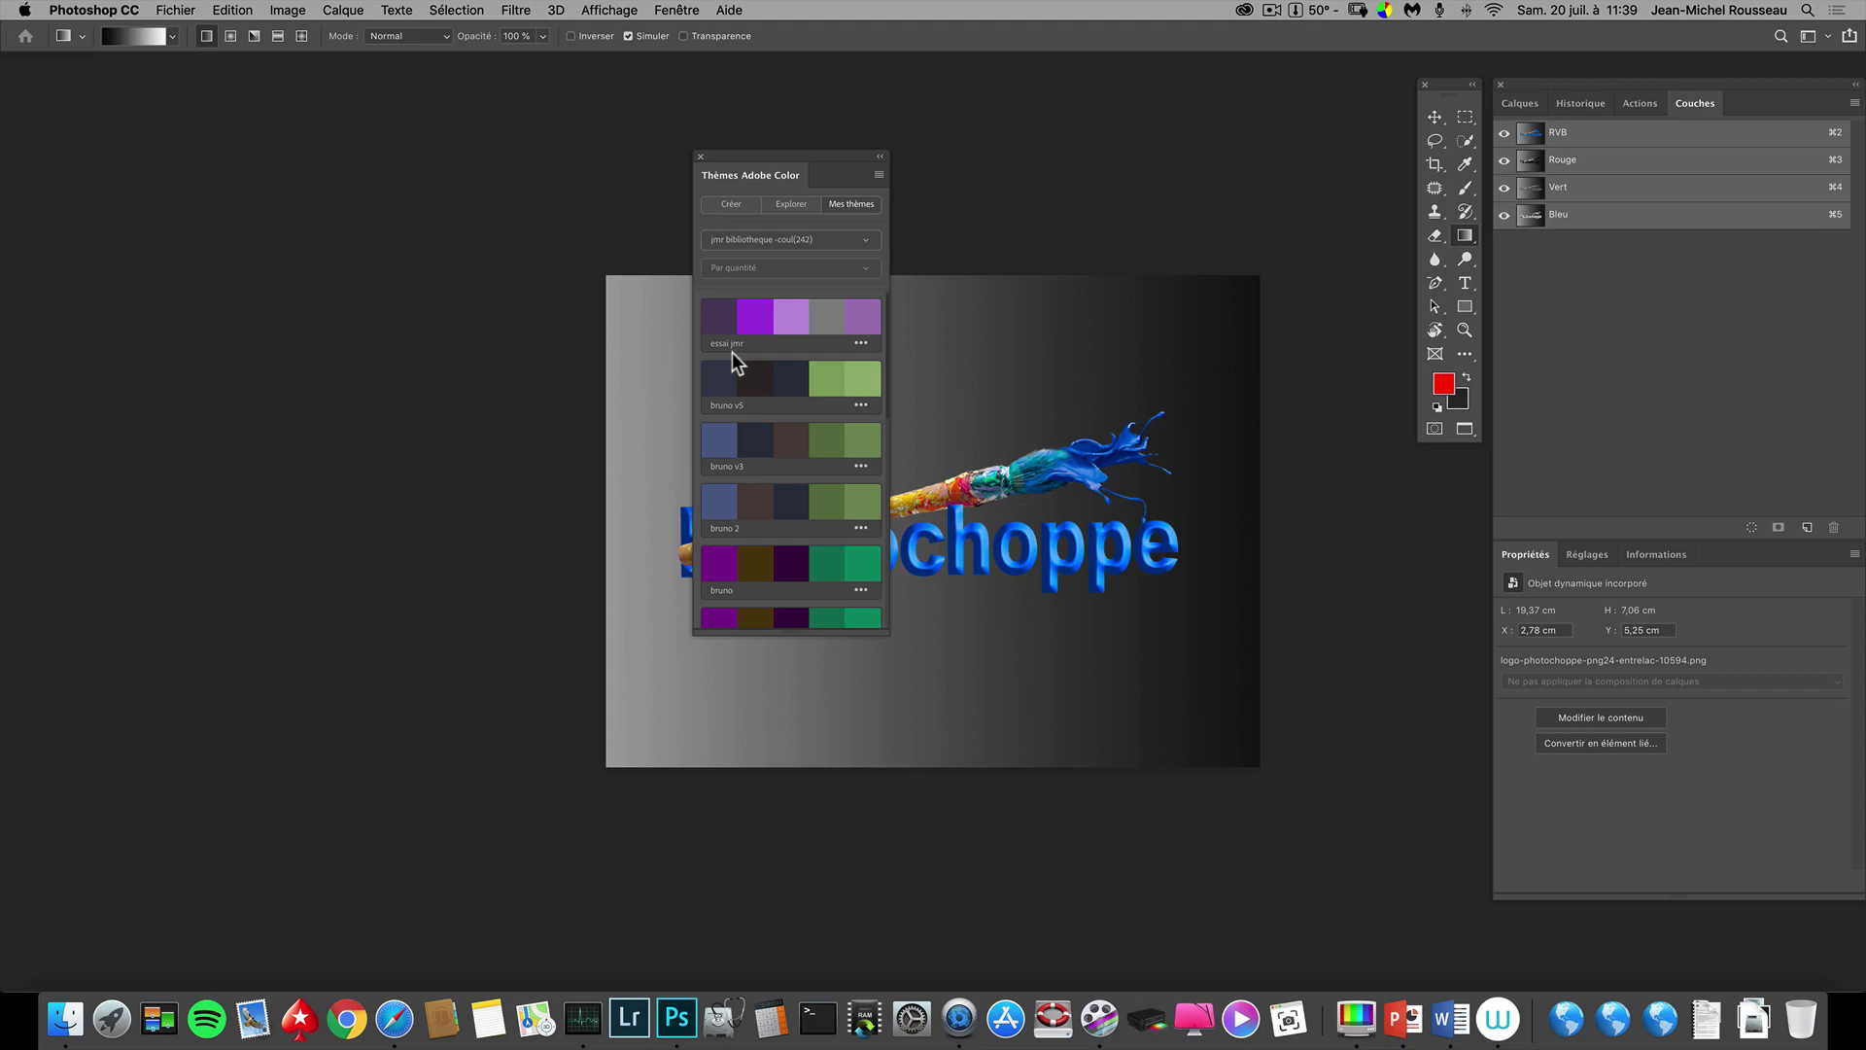
drag(744, 155, 540, 141)
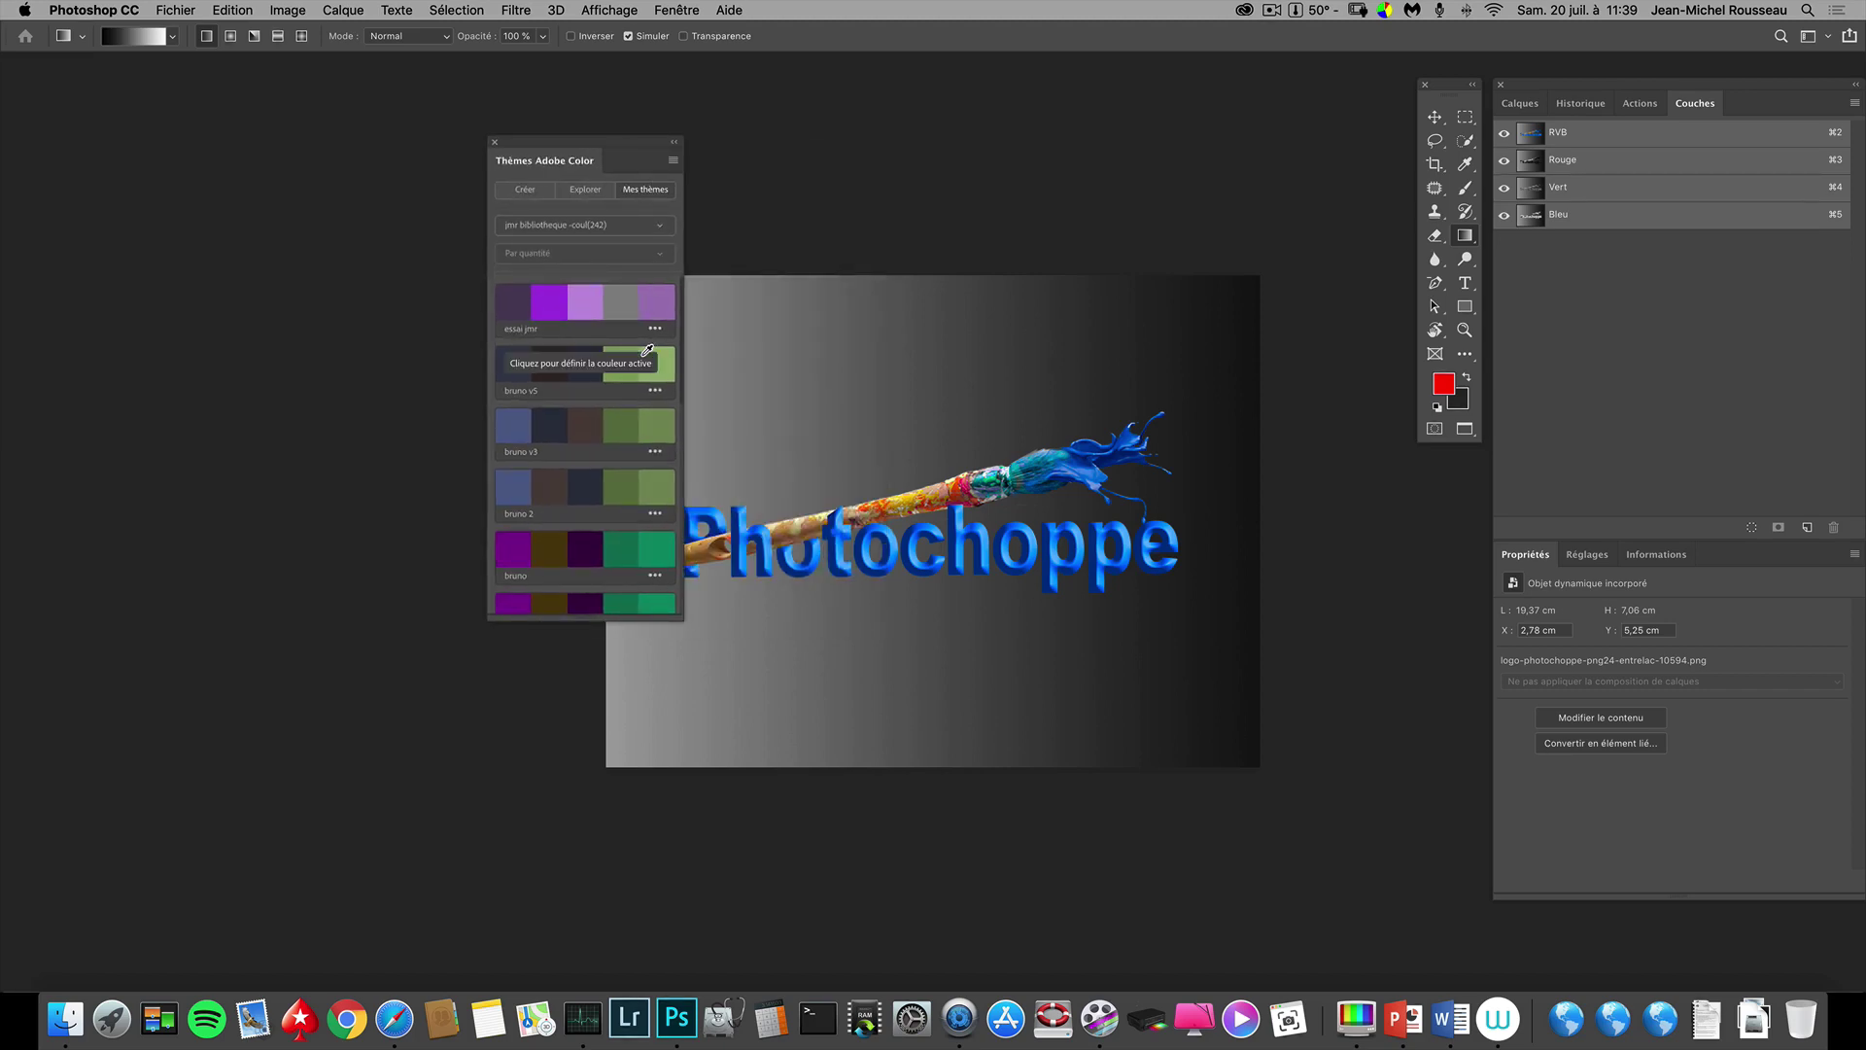
Show the Swatches panel and place it next to the Adobe Color Themes panel
click(677, 11)
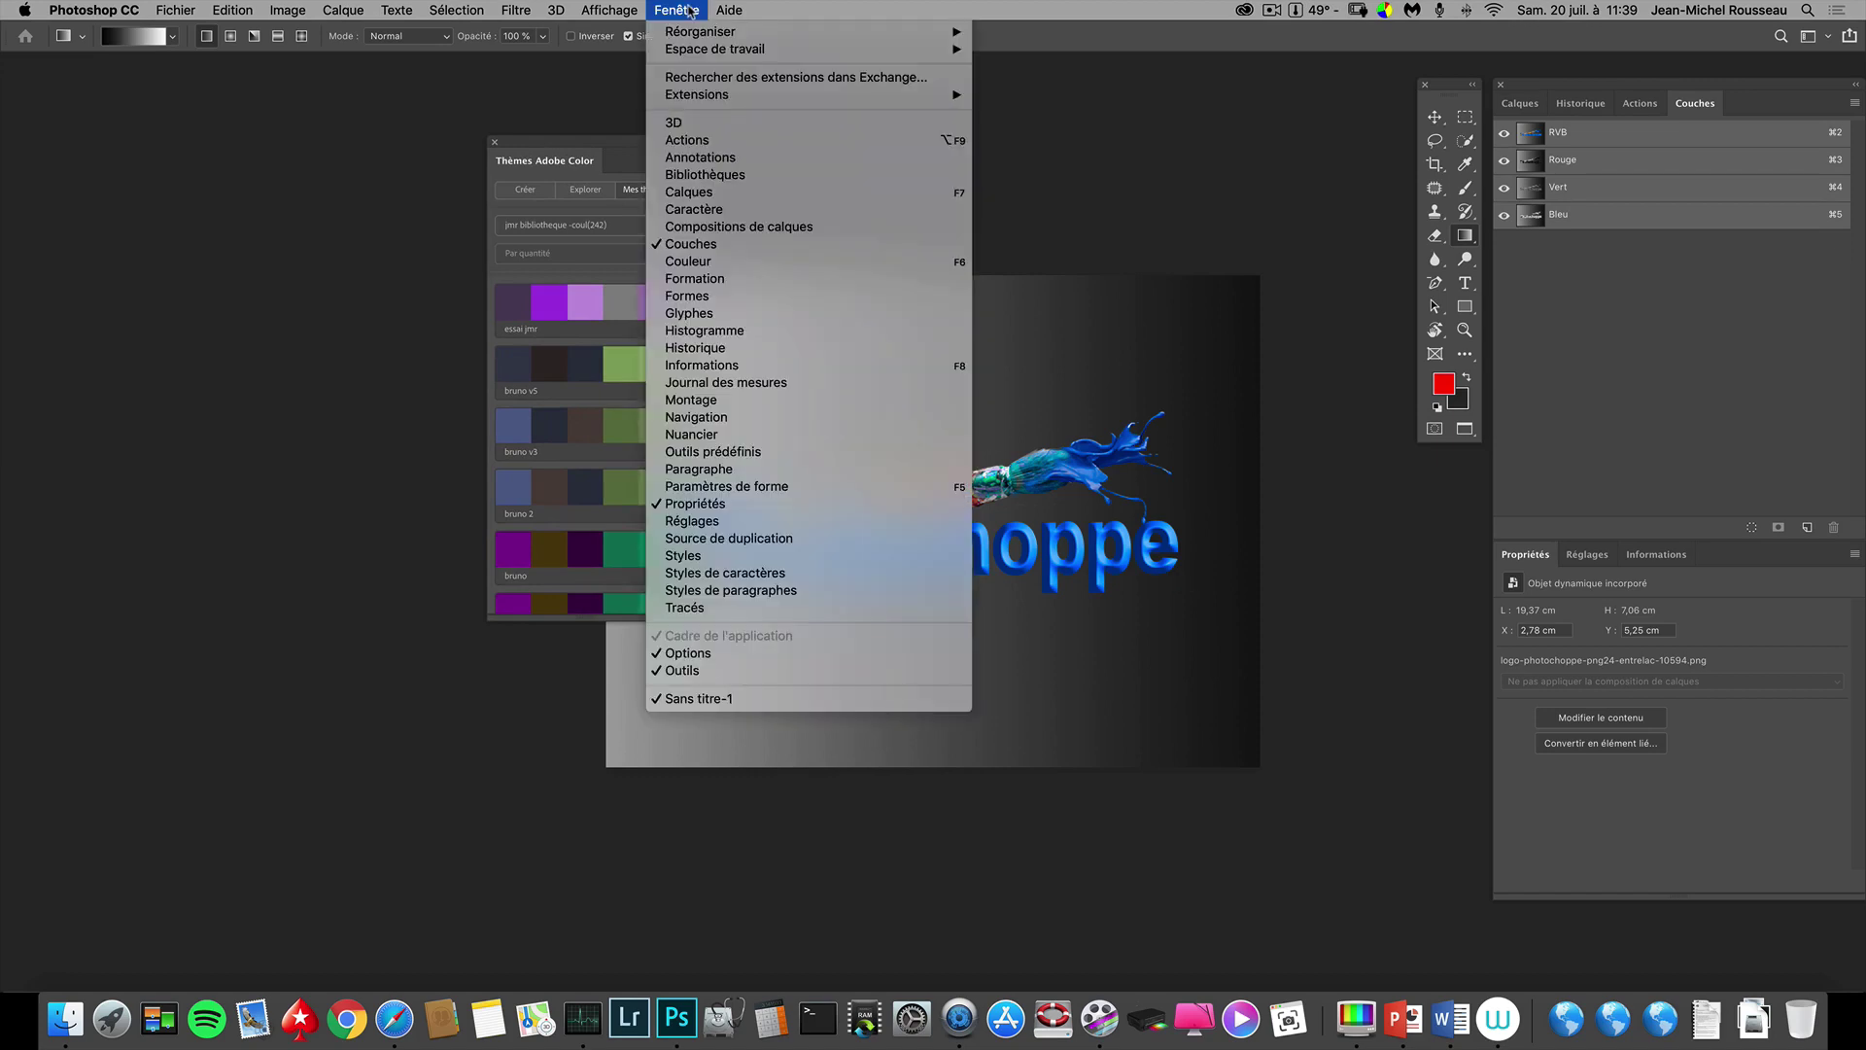
click(719, 445)
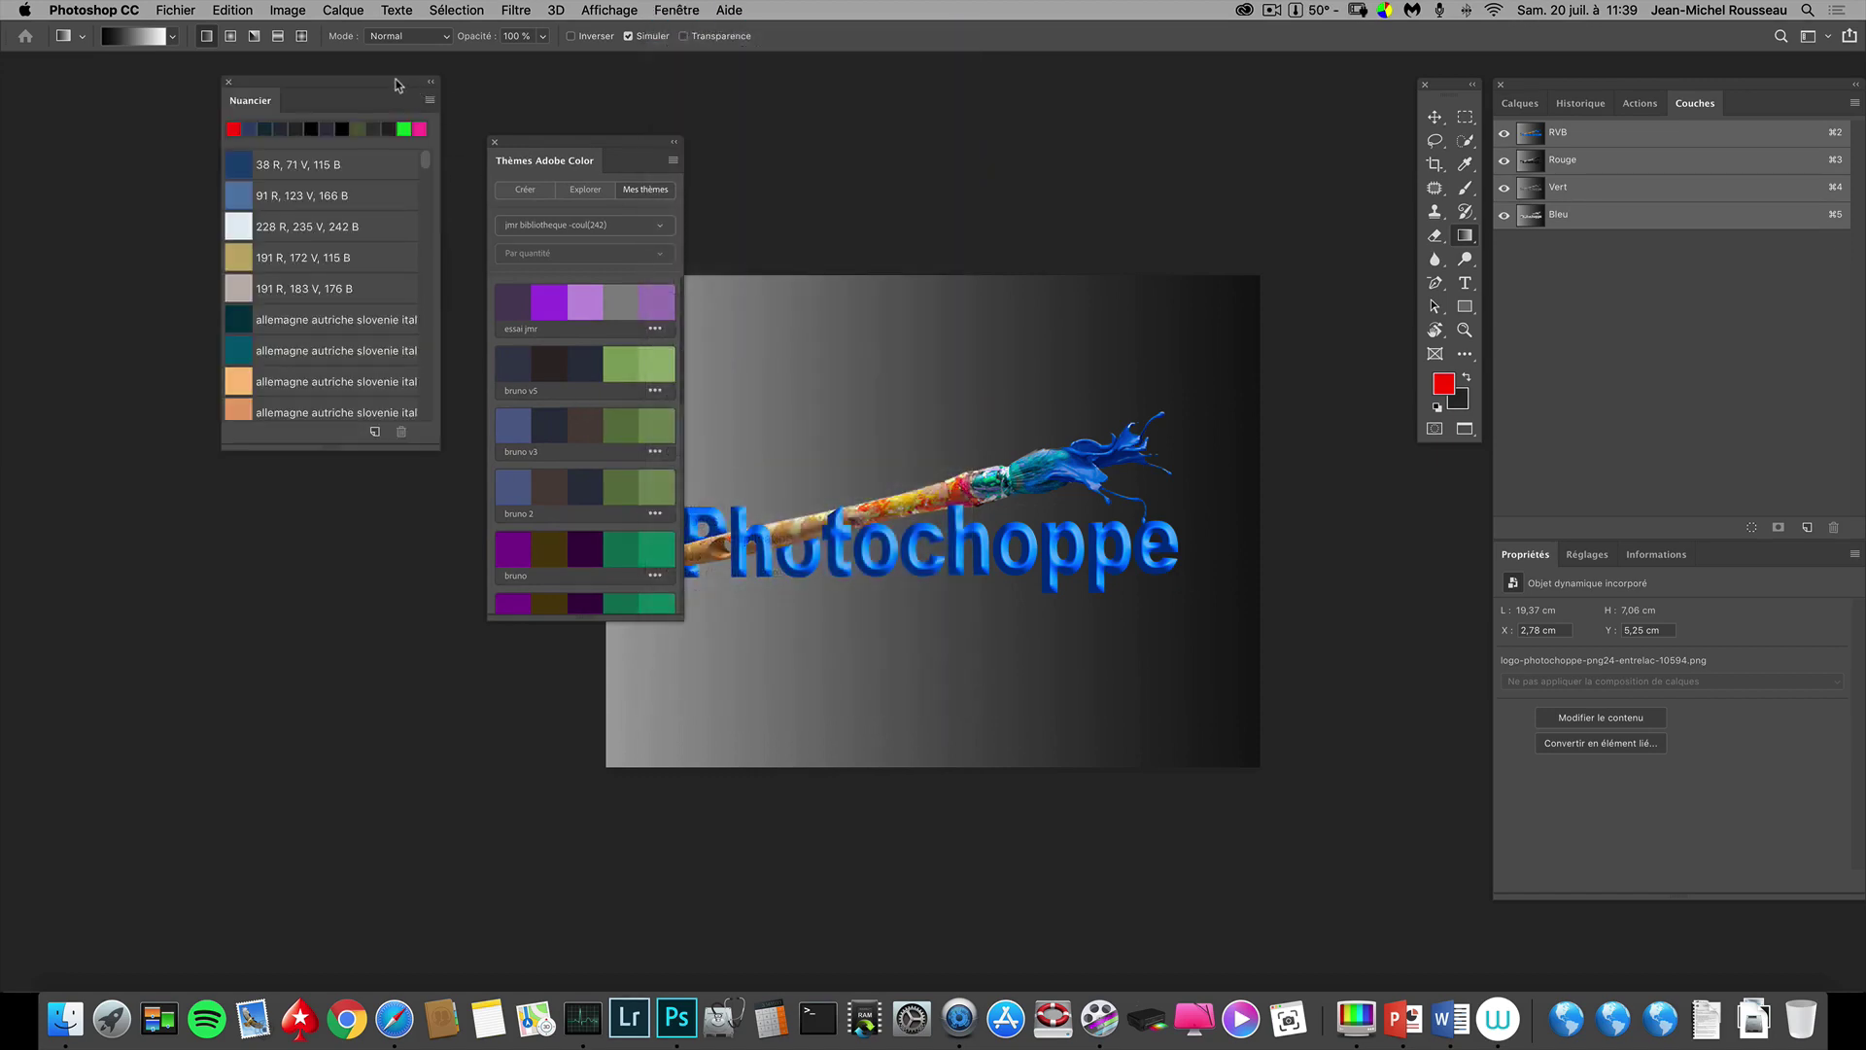
click(684, 11)
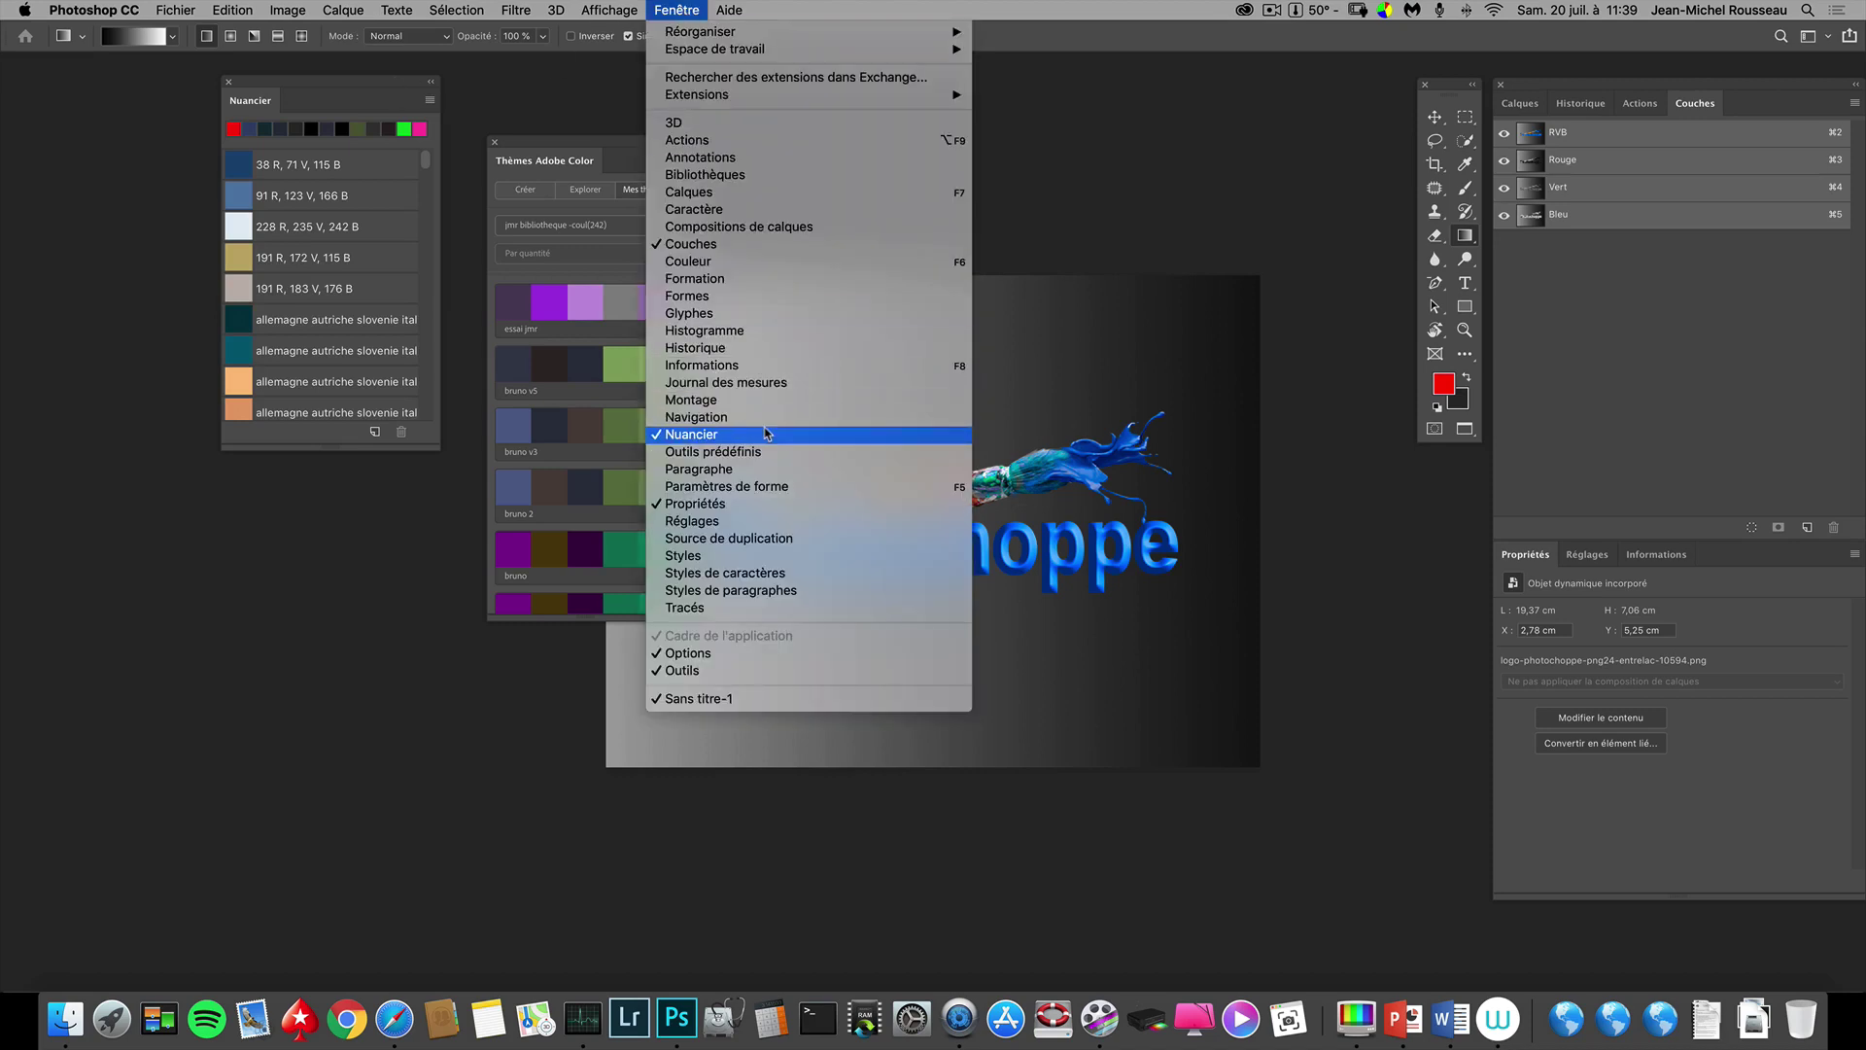
click(340, 86)
drag(340, 85, 825, 155)
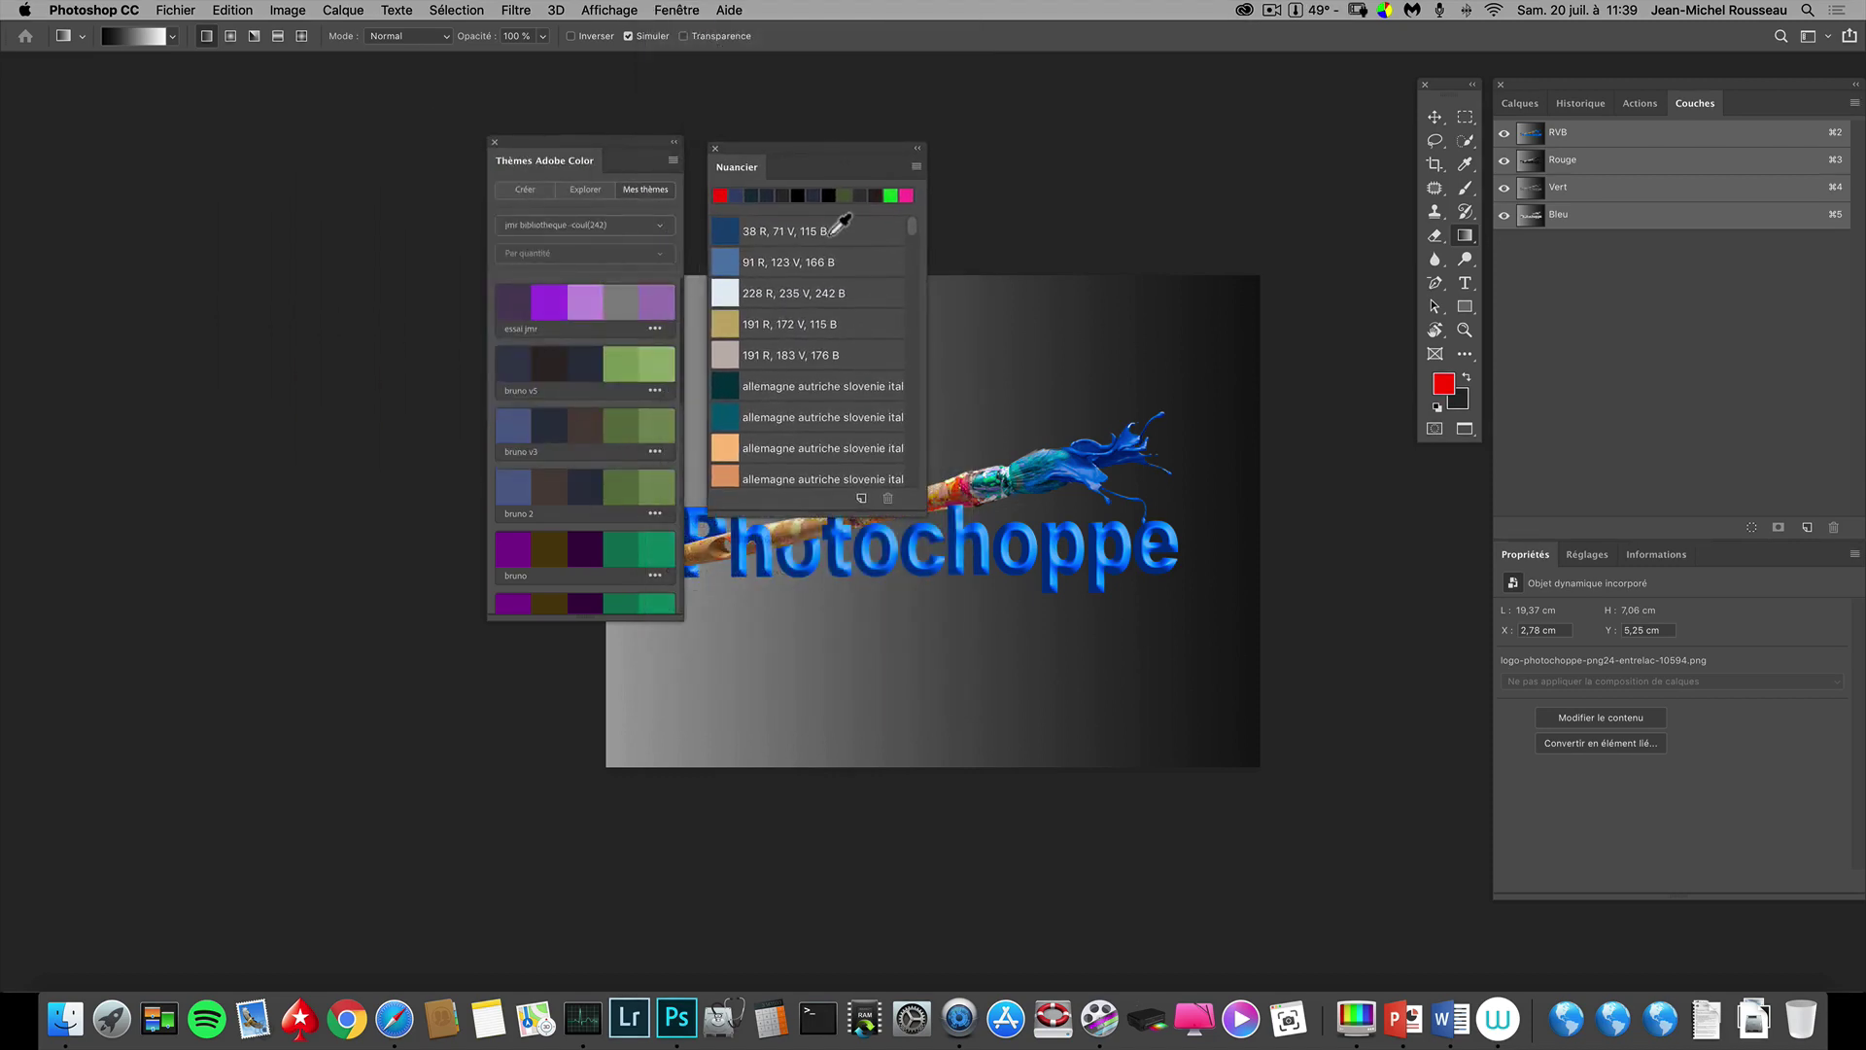
Add the essai jmr theme's colours to the swatches and pick the essai jmr 1 swatch
click(656, 331)
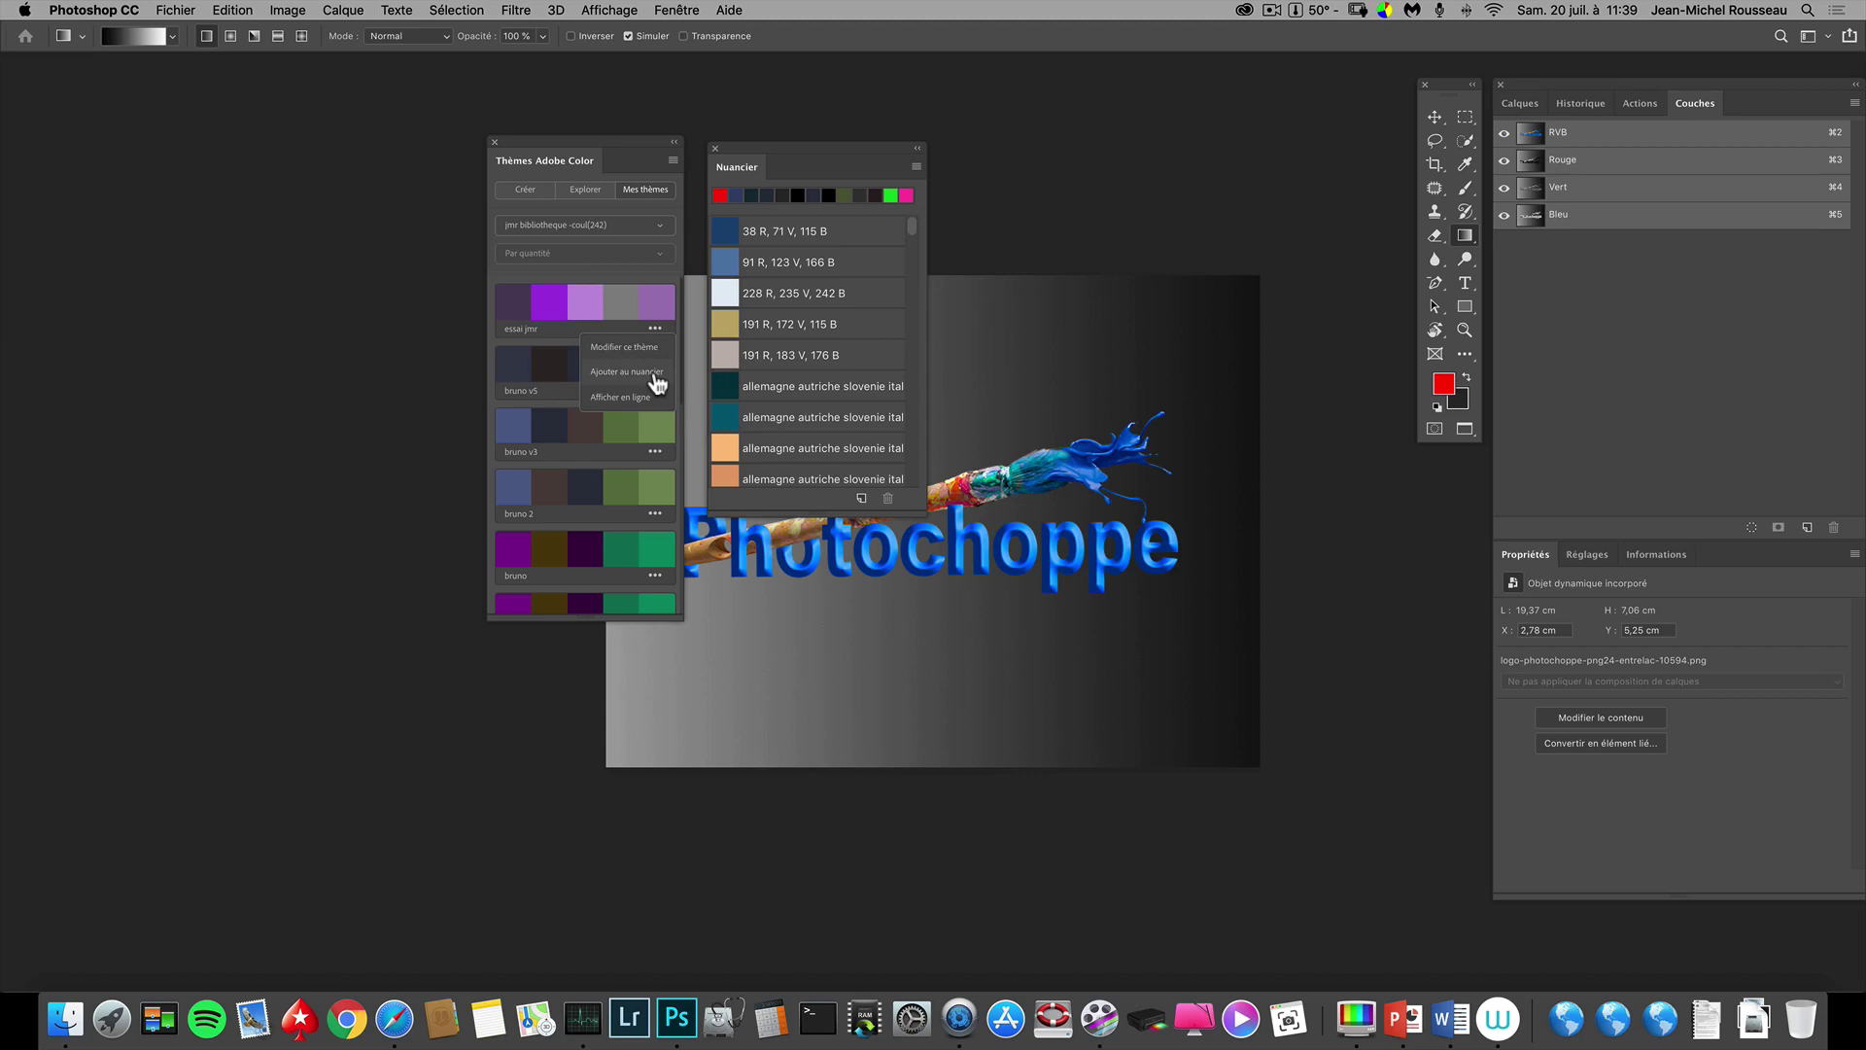
click(655, 377)
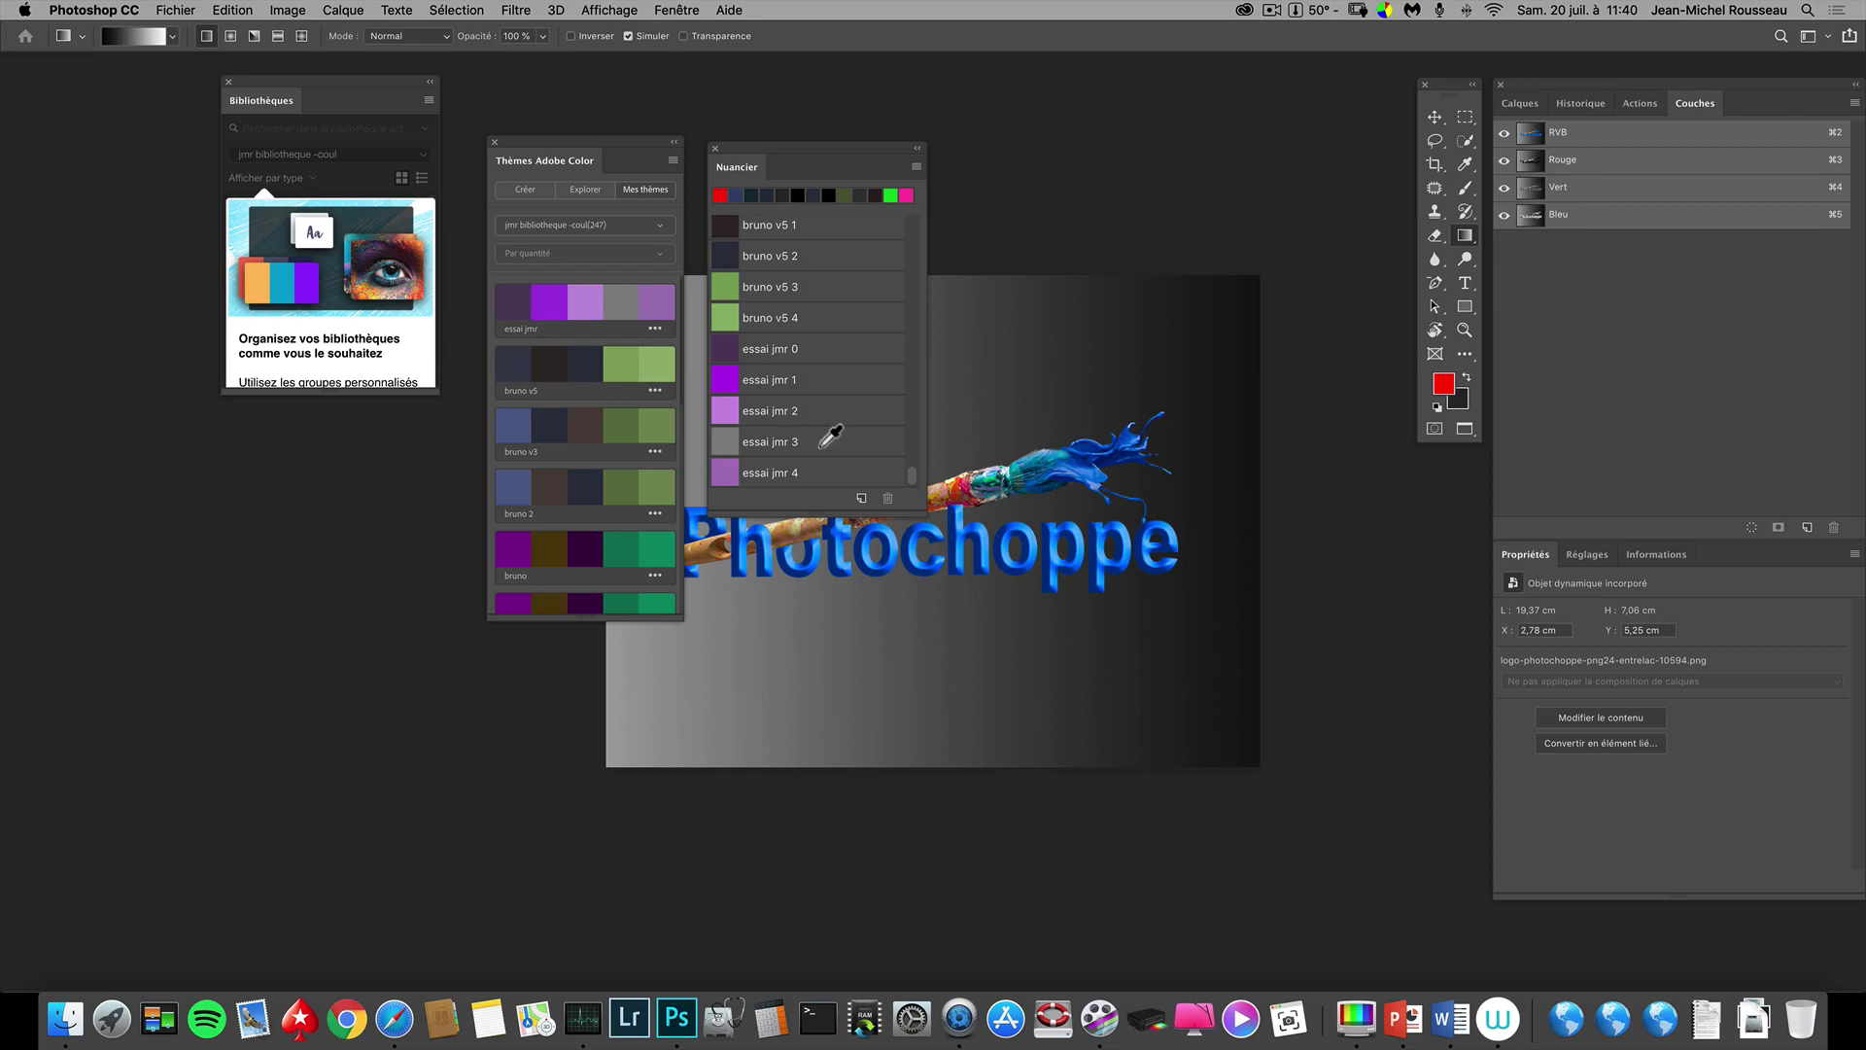
click(740, 376)
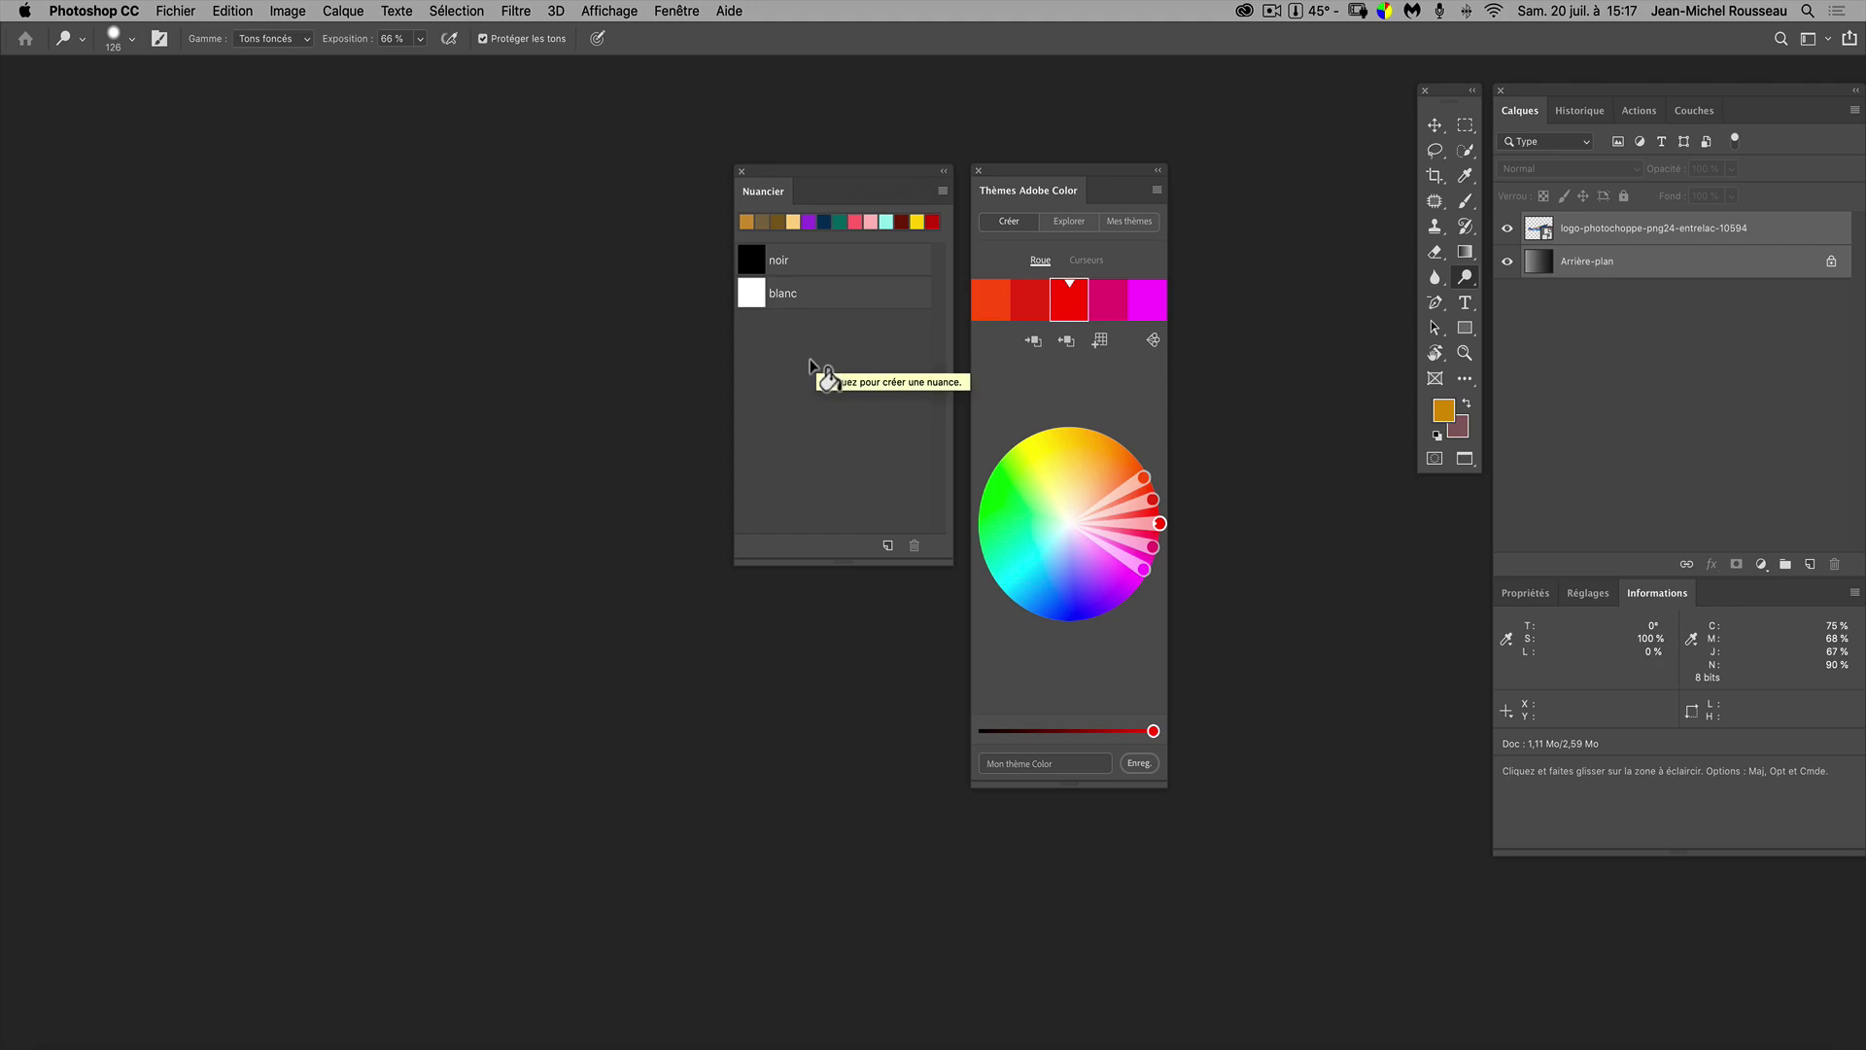
Hide the recent colours in the Swatches panel and show them again
click(943, 192)
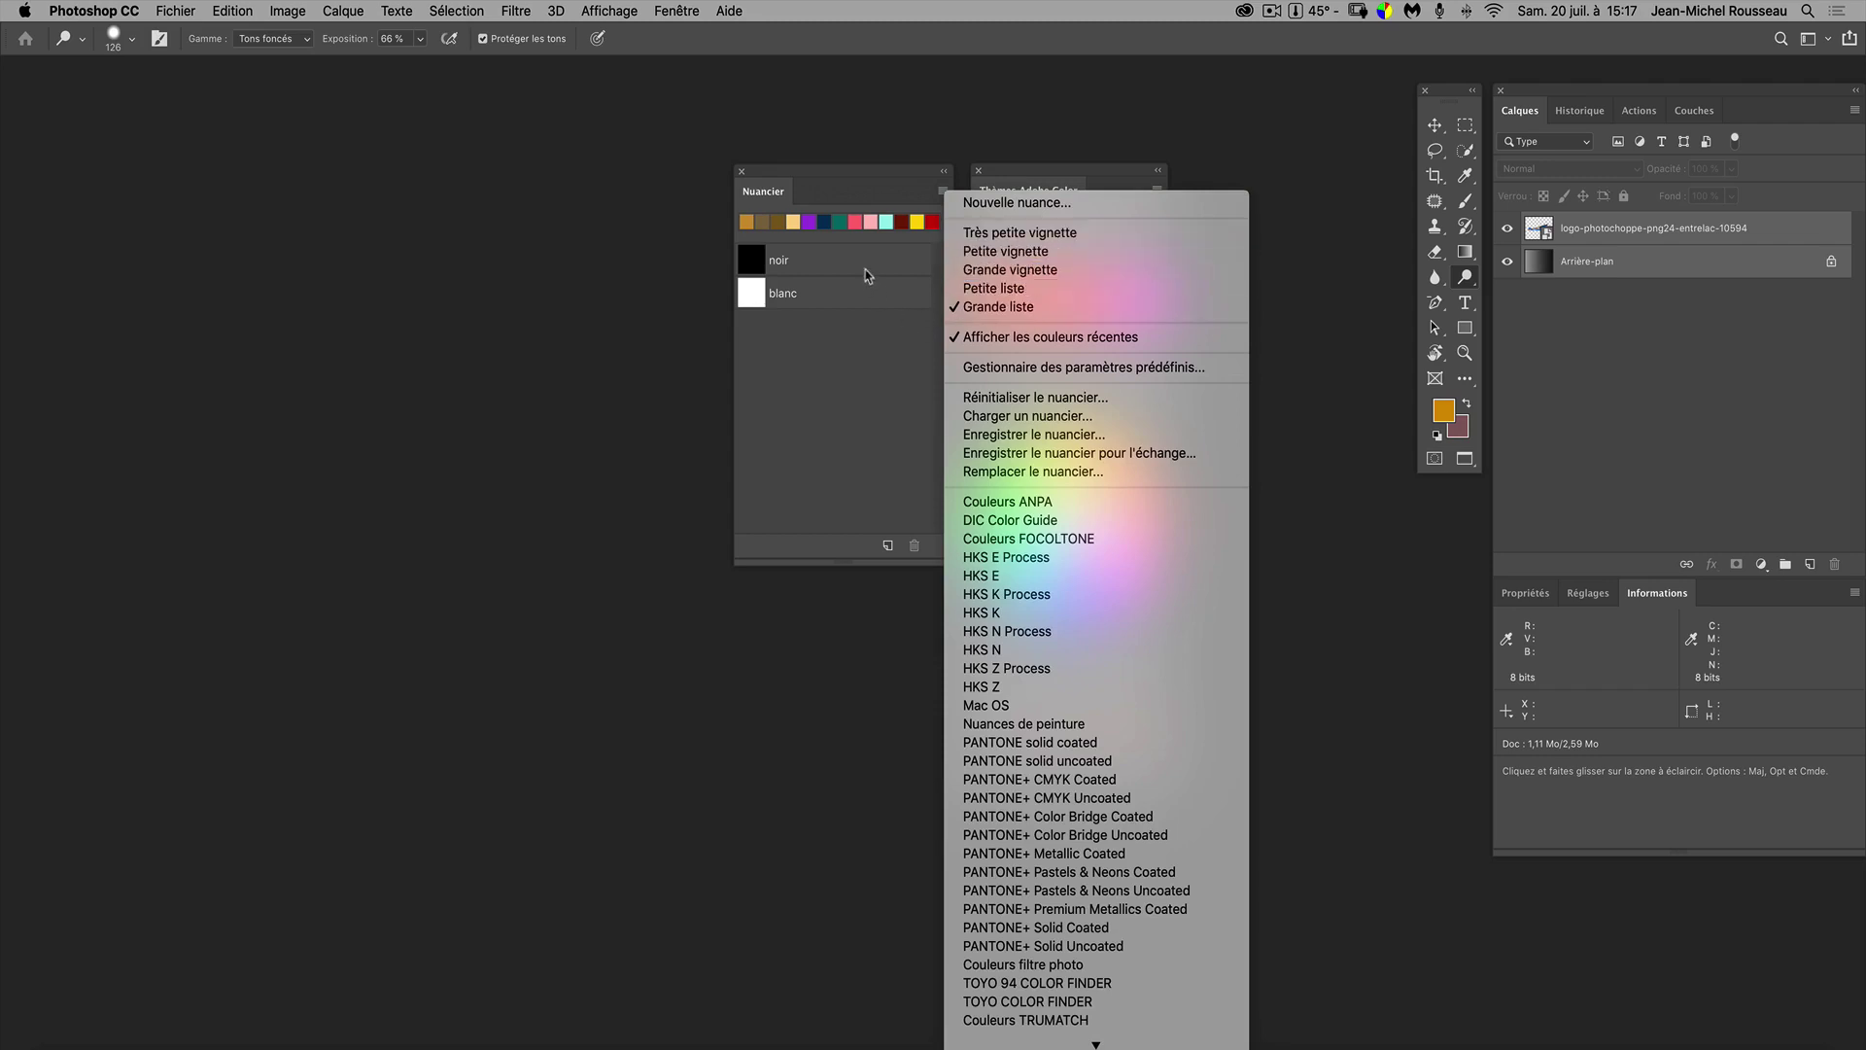
click(1137, 339)
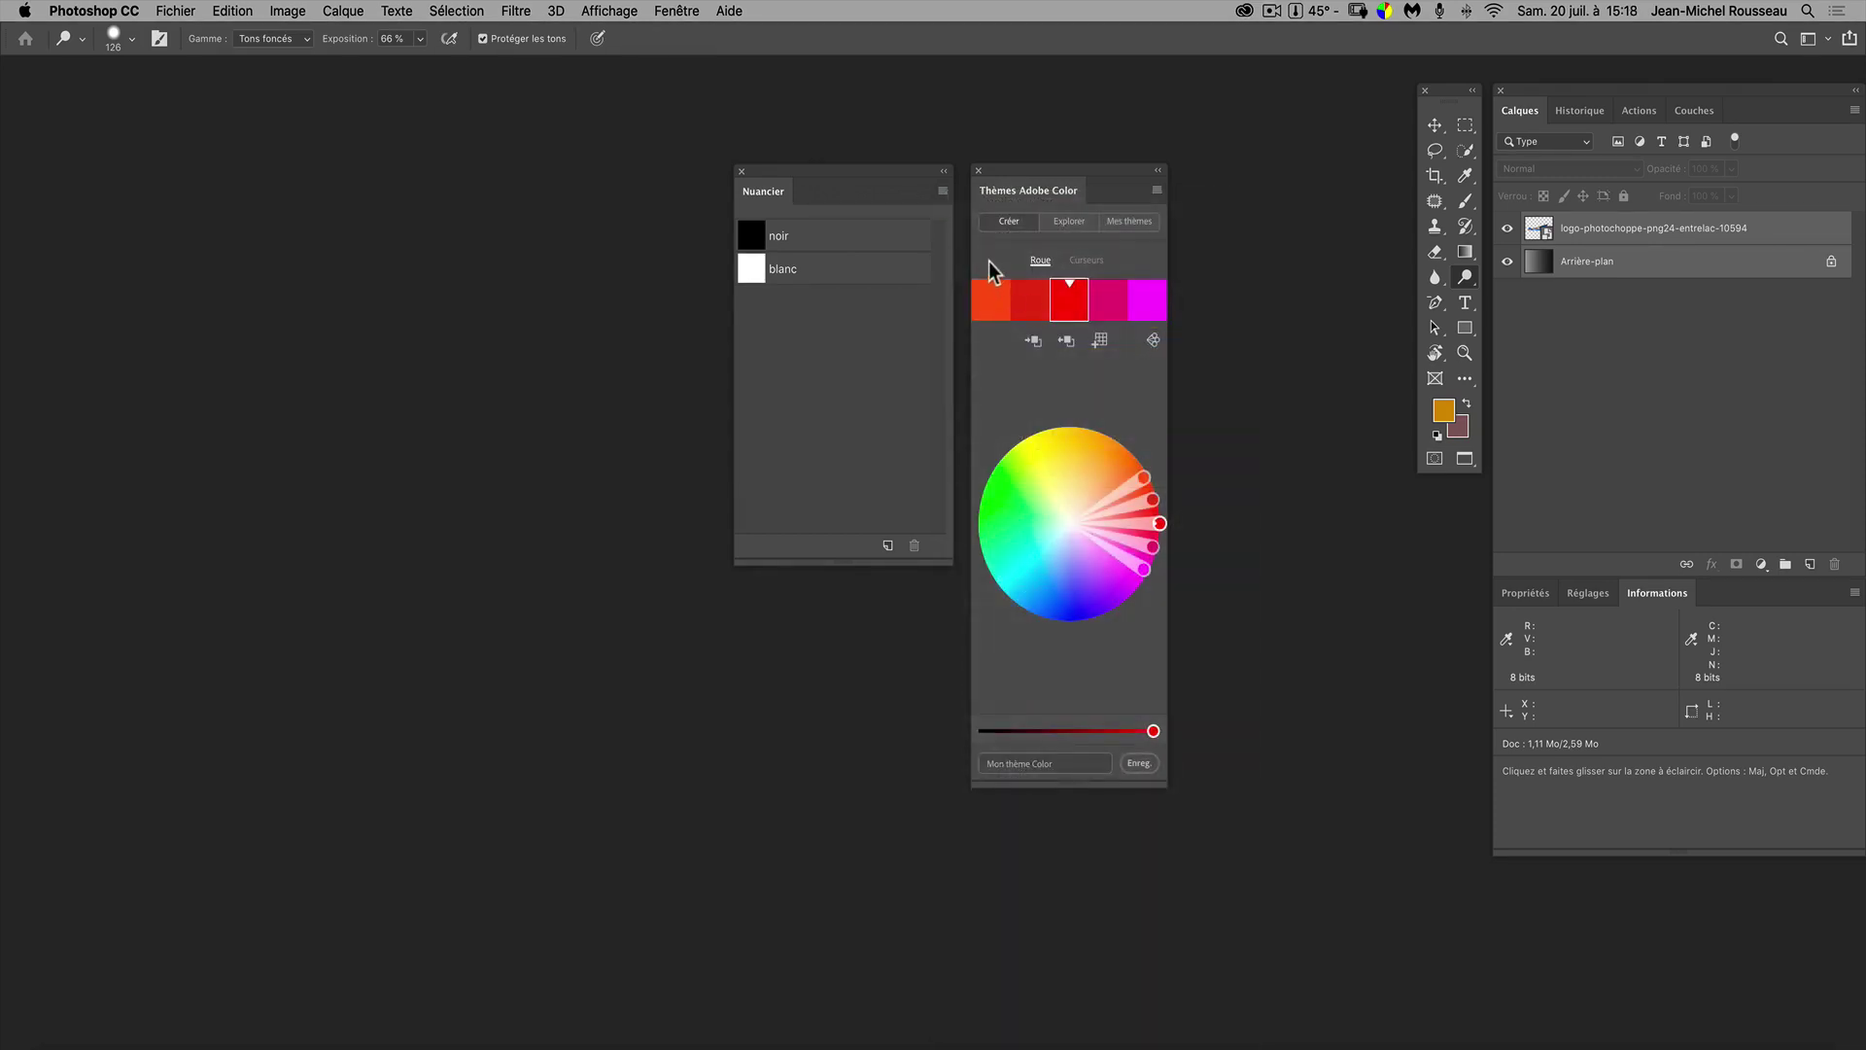
click(943, 195)
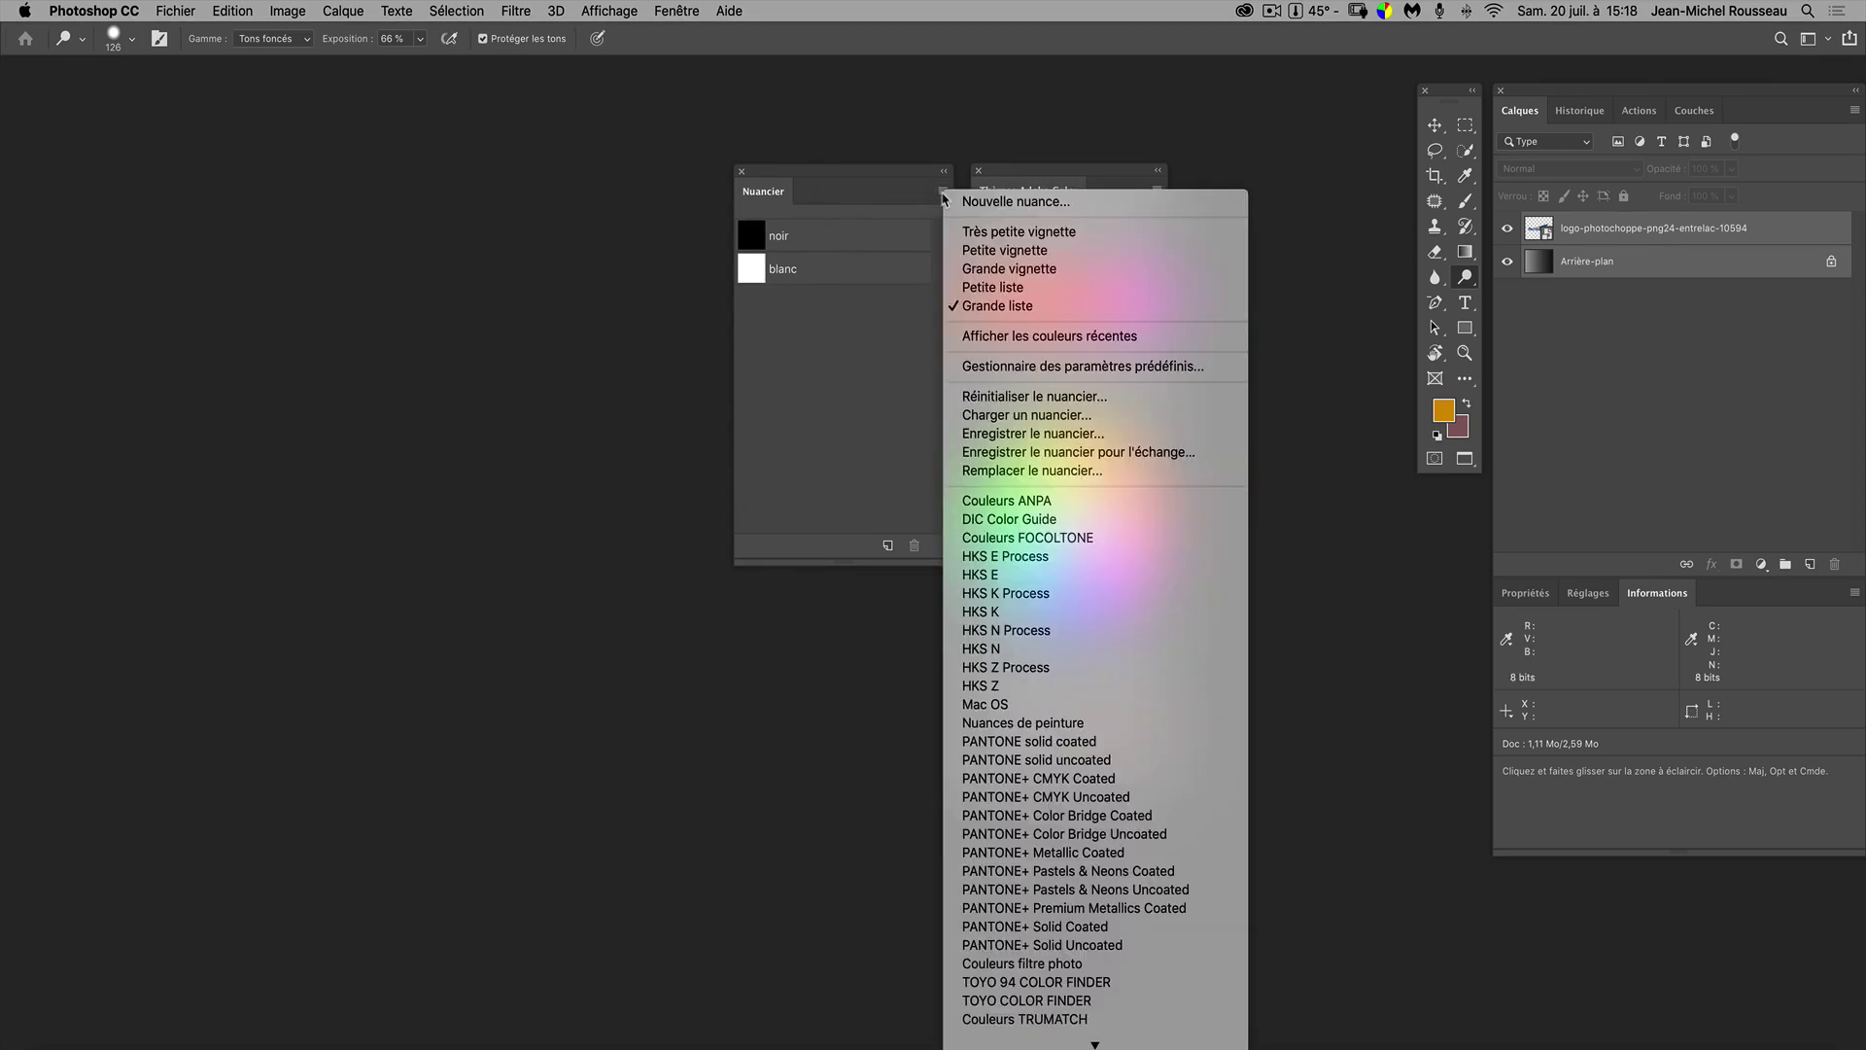
click(1018, 342)
Examine the swatches in the Preset Manager and the swatch files available in Téléchargements, closing both without loading anything
click(942, 192)
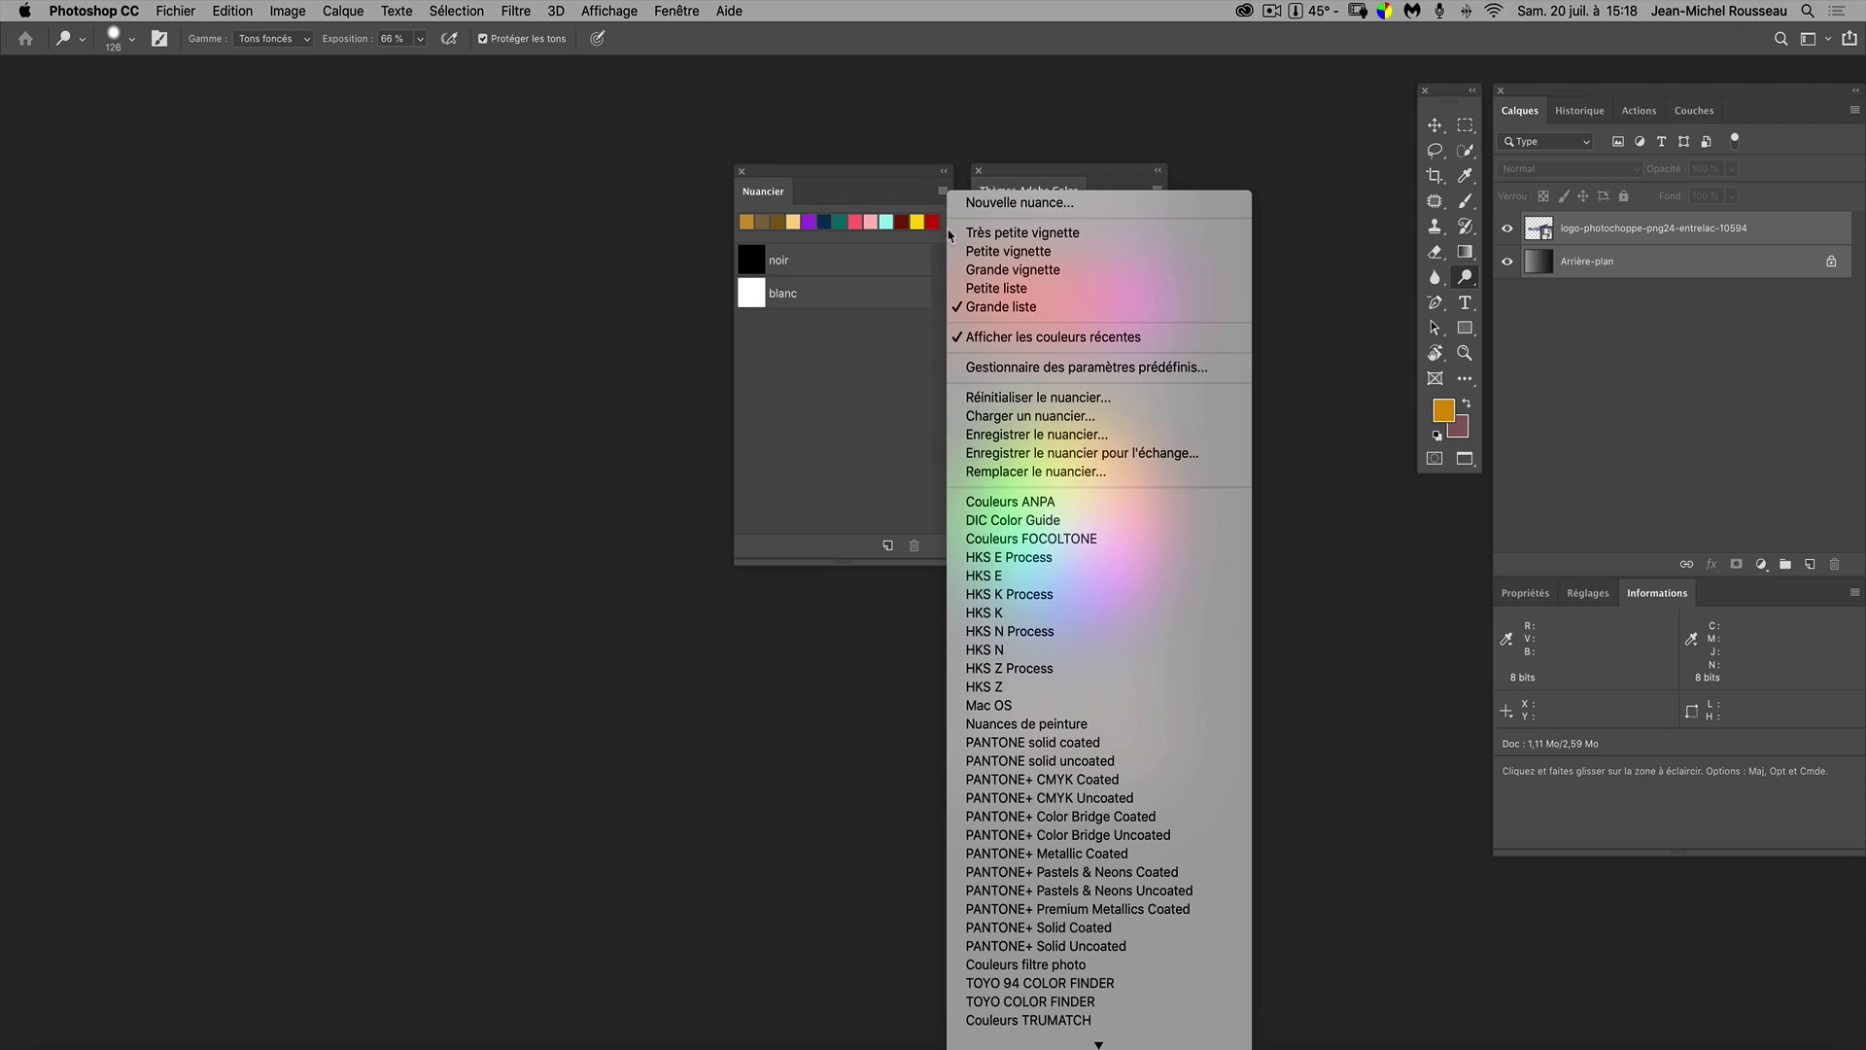
click(1030, 369)
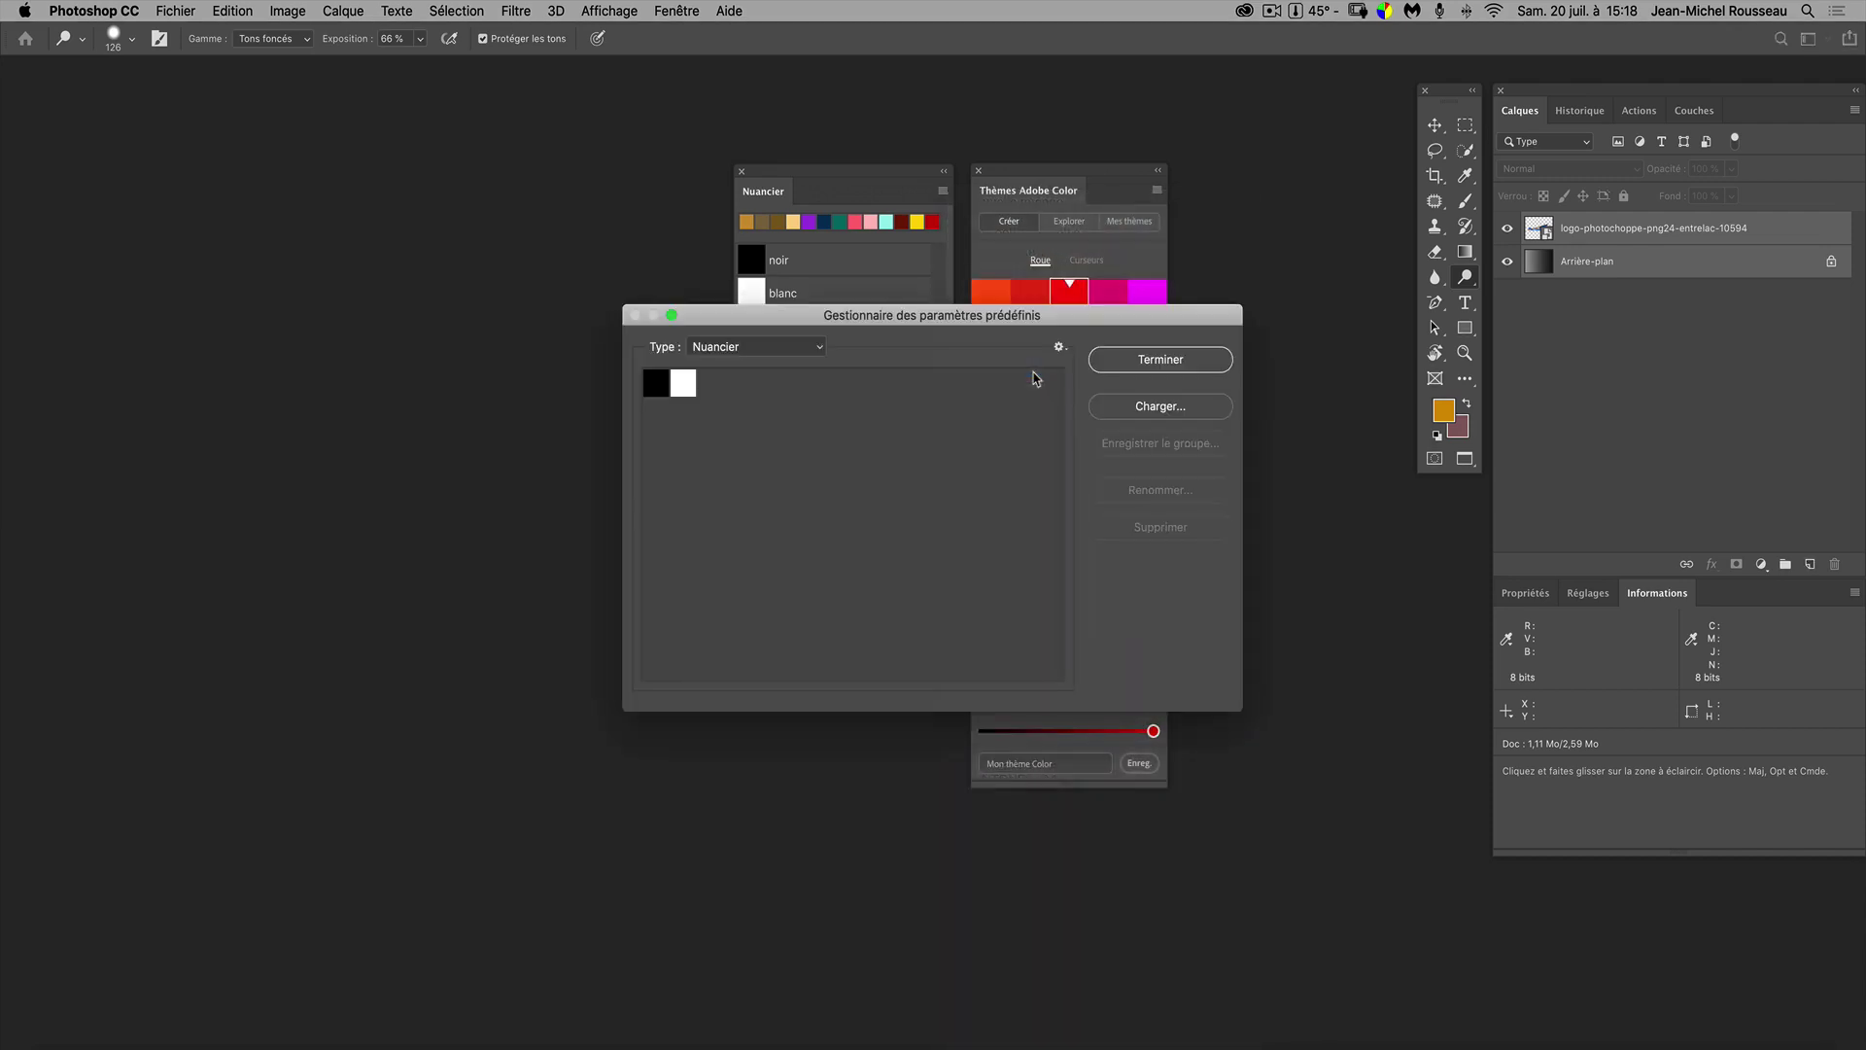
click(1136, 413)
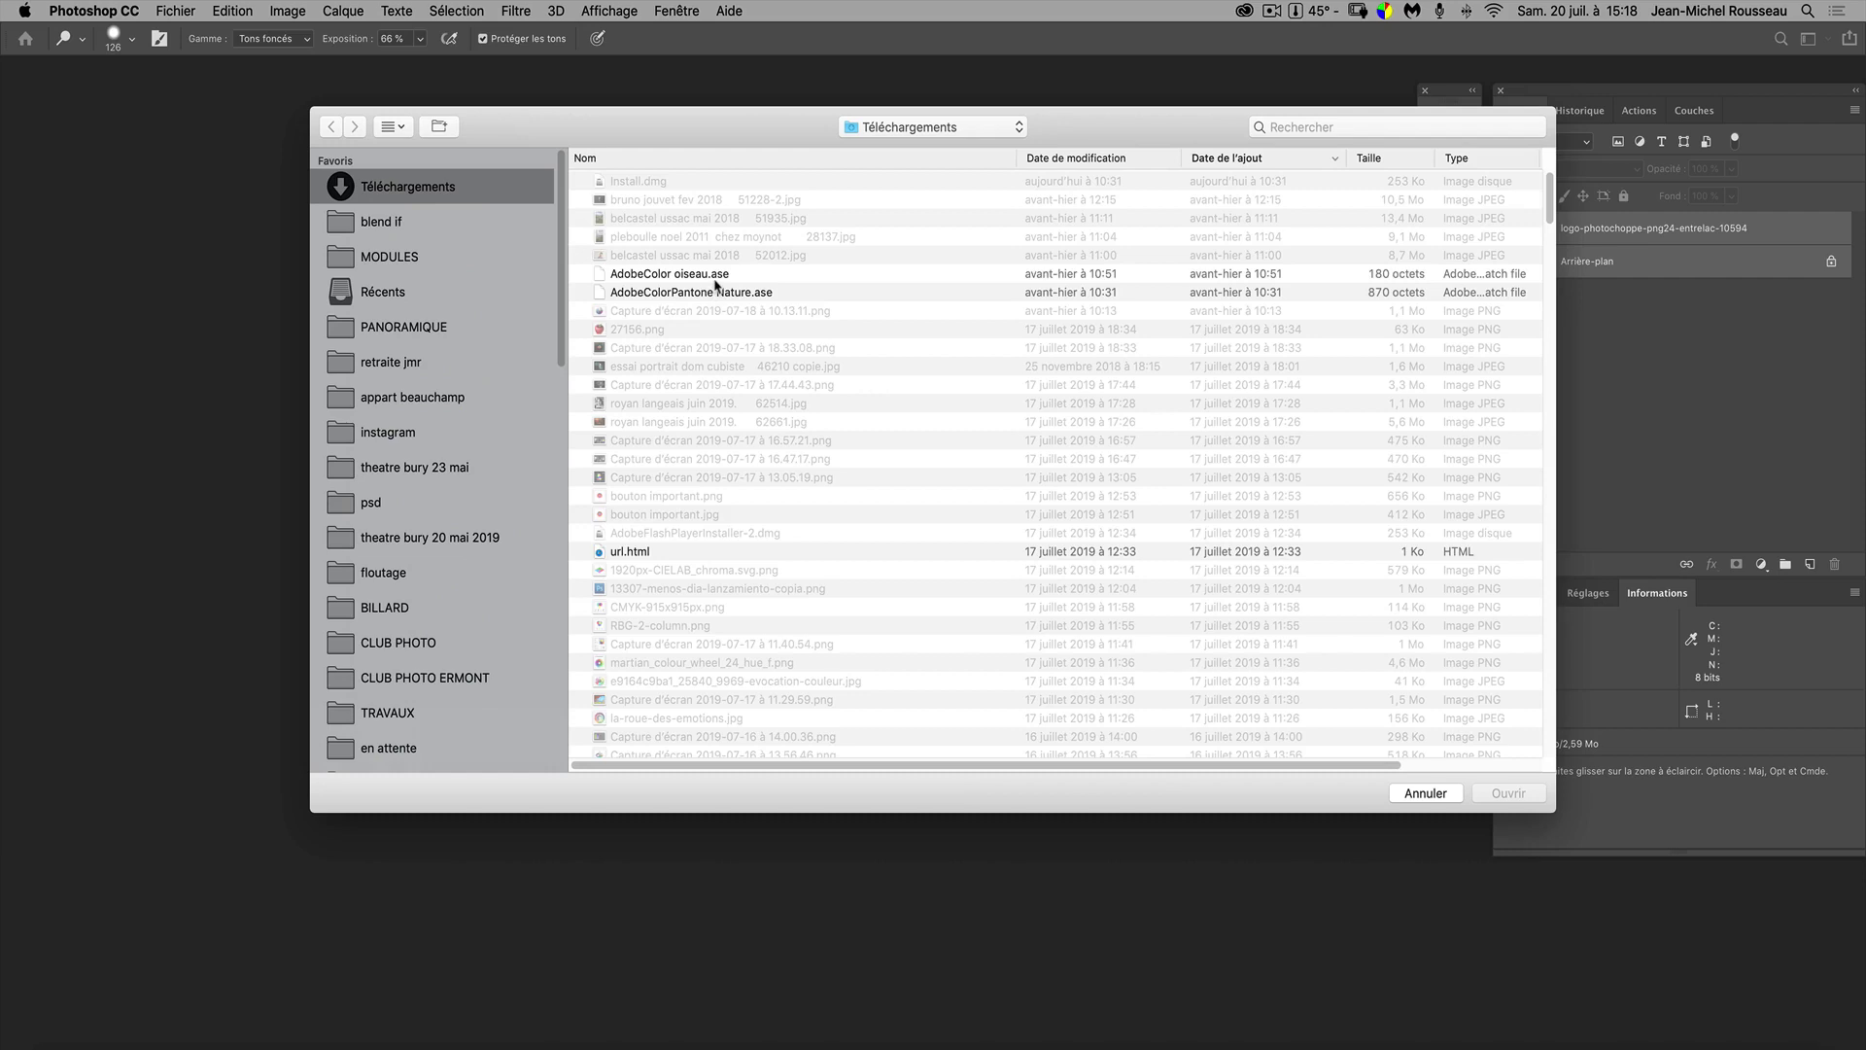
click(1425, 793)
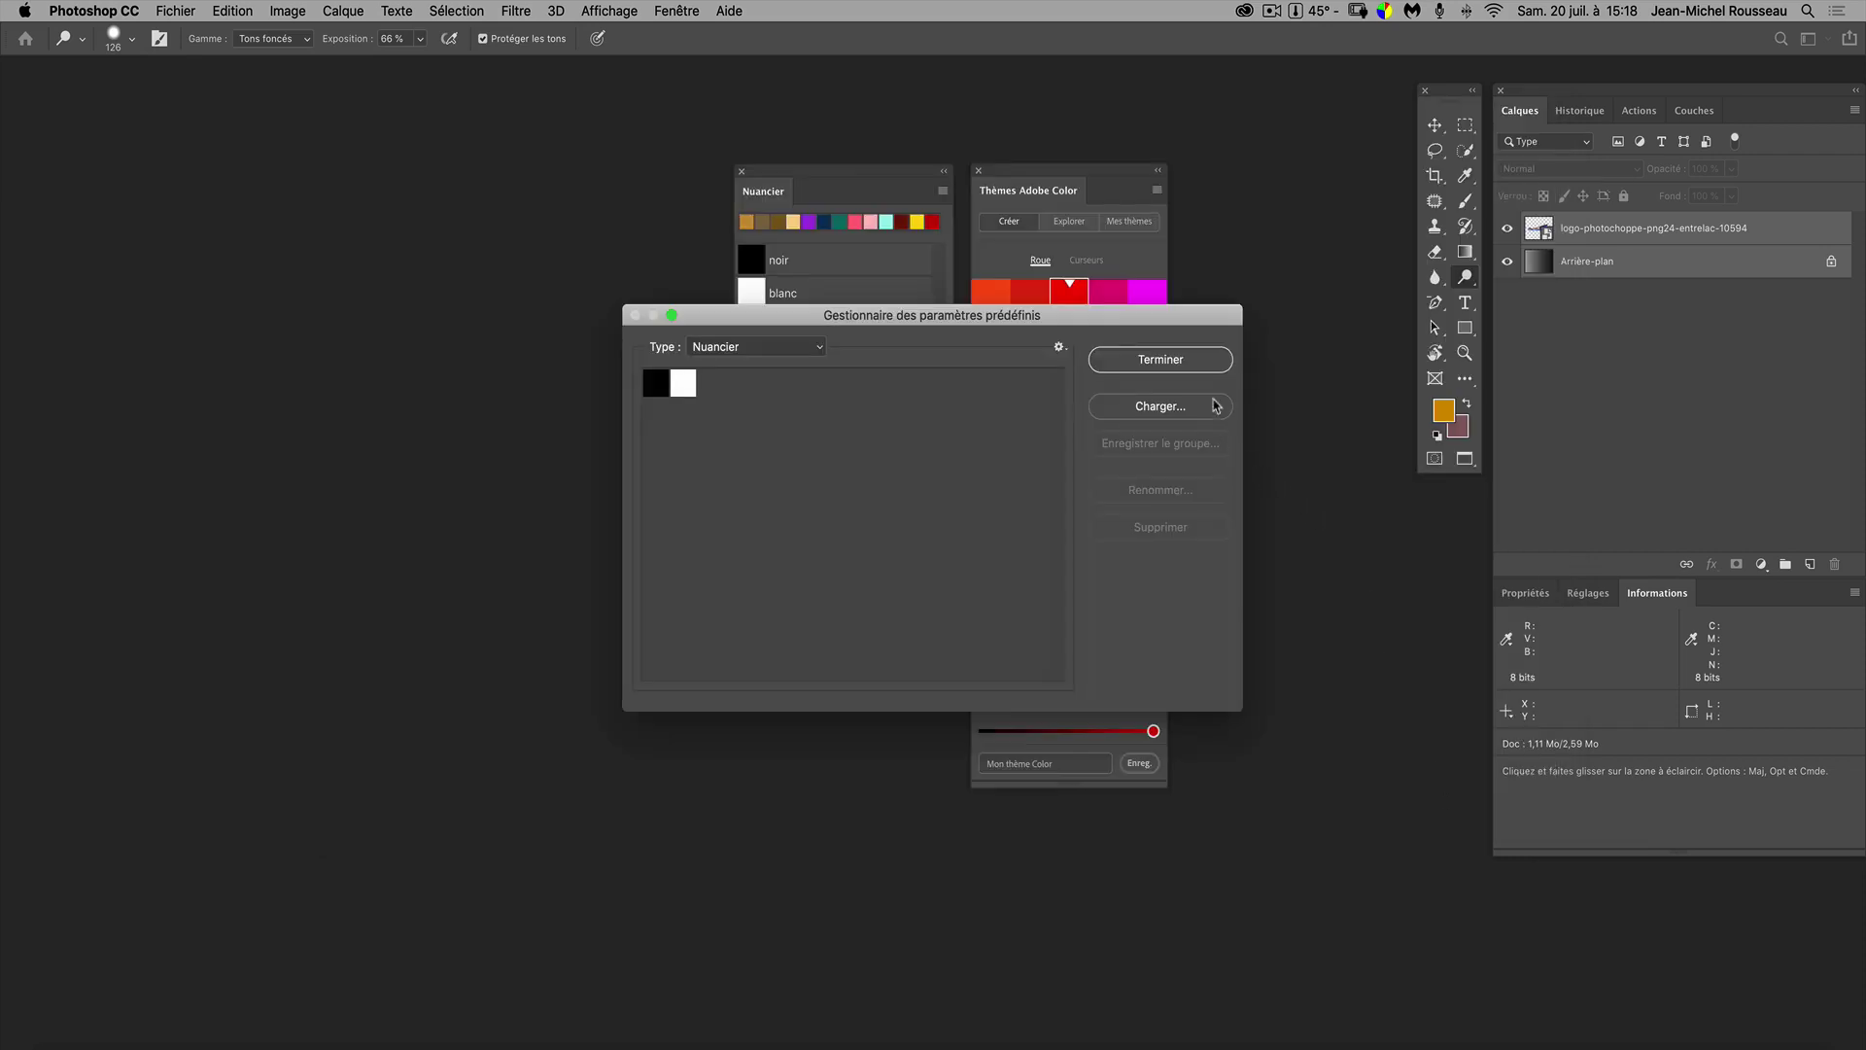
click(1149, 361)
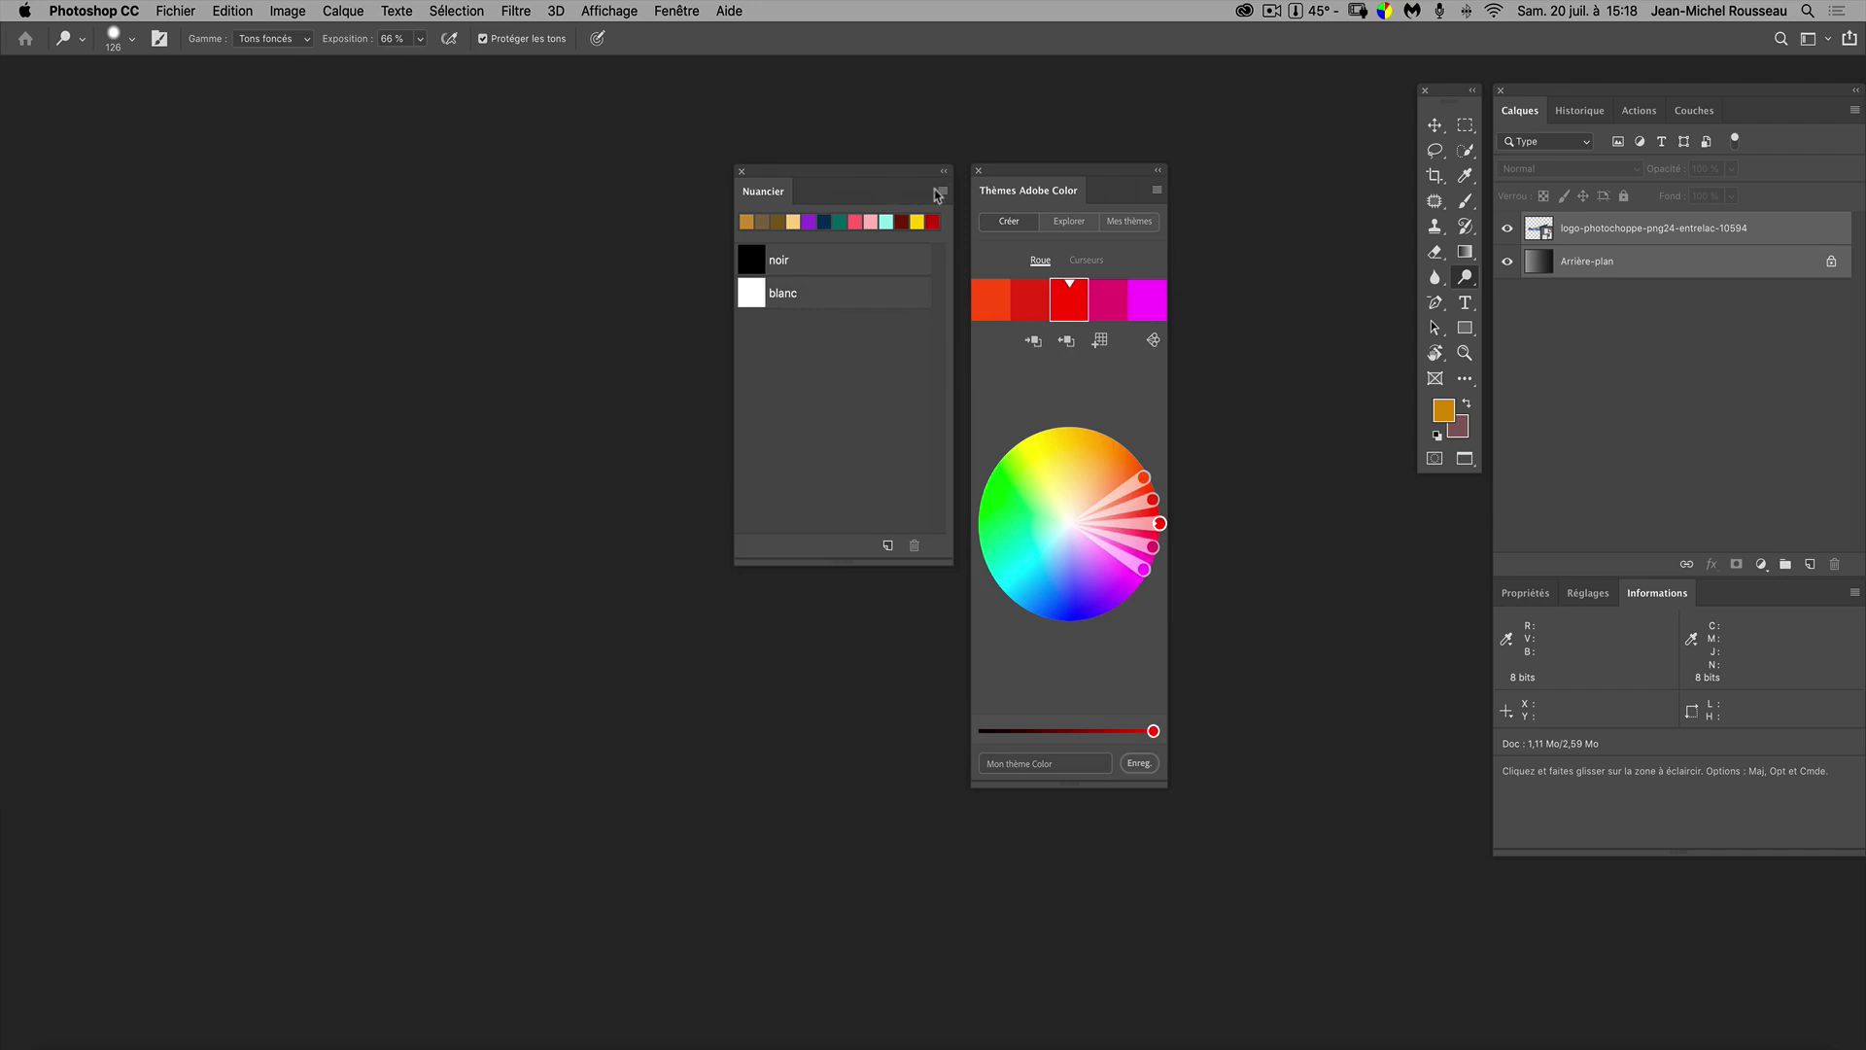
Reset the swatches to the default set and display them as small thumbnails
click(943, 191)
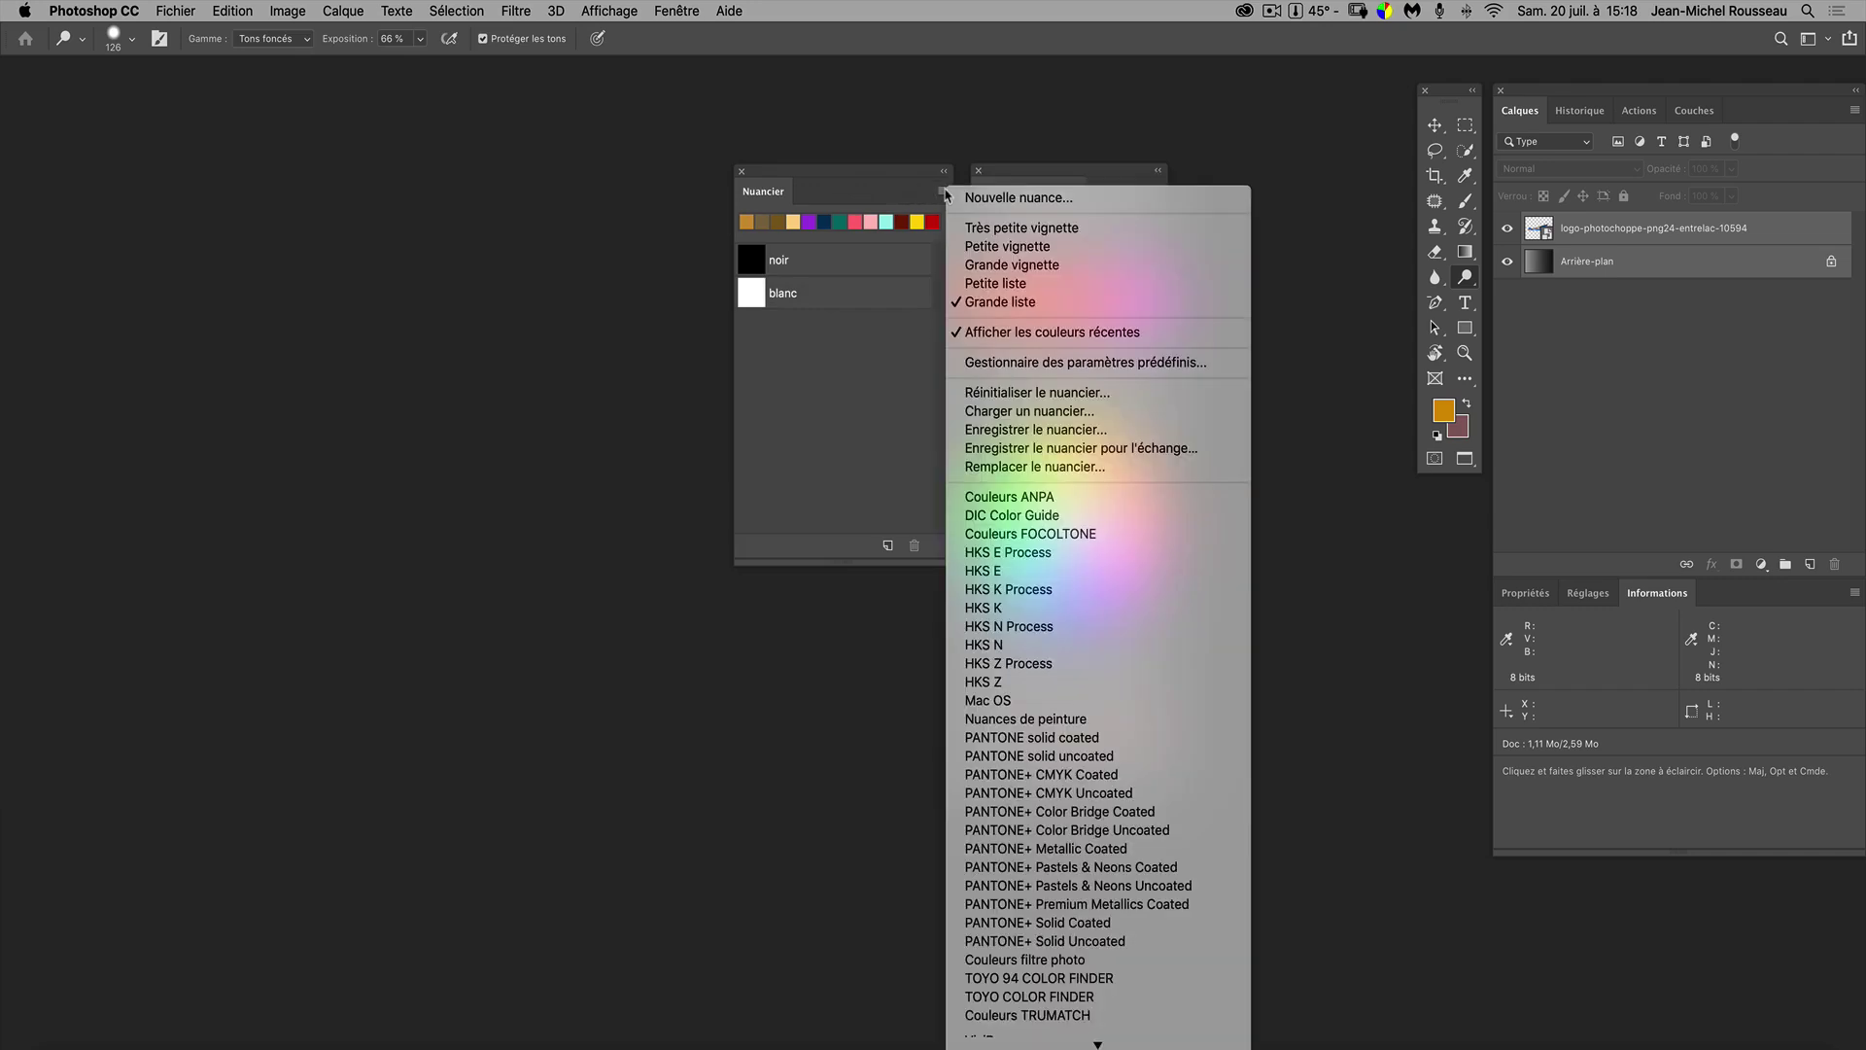
click(1038, 393)
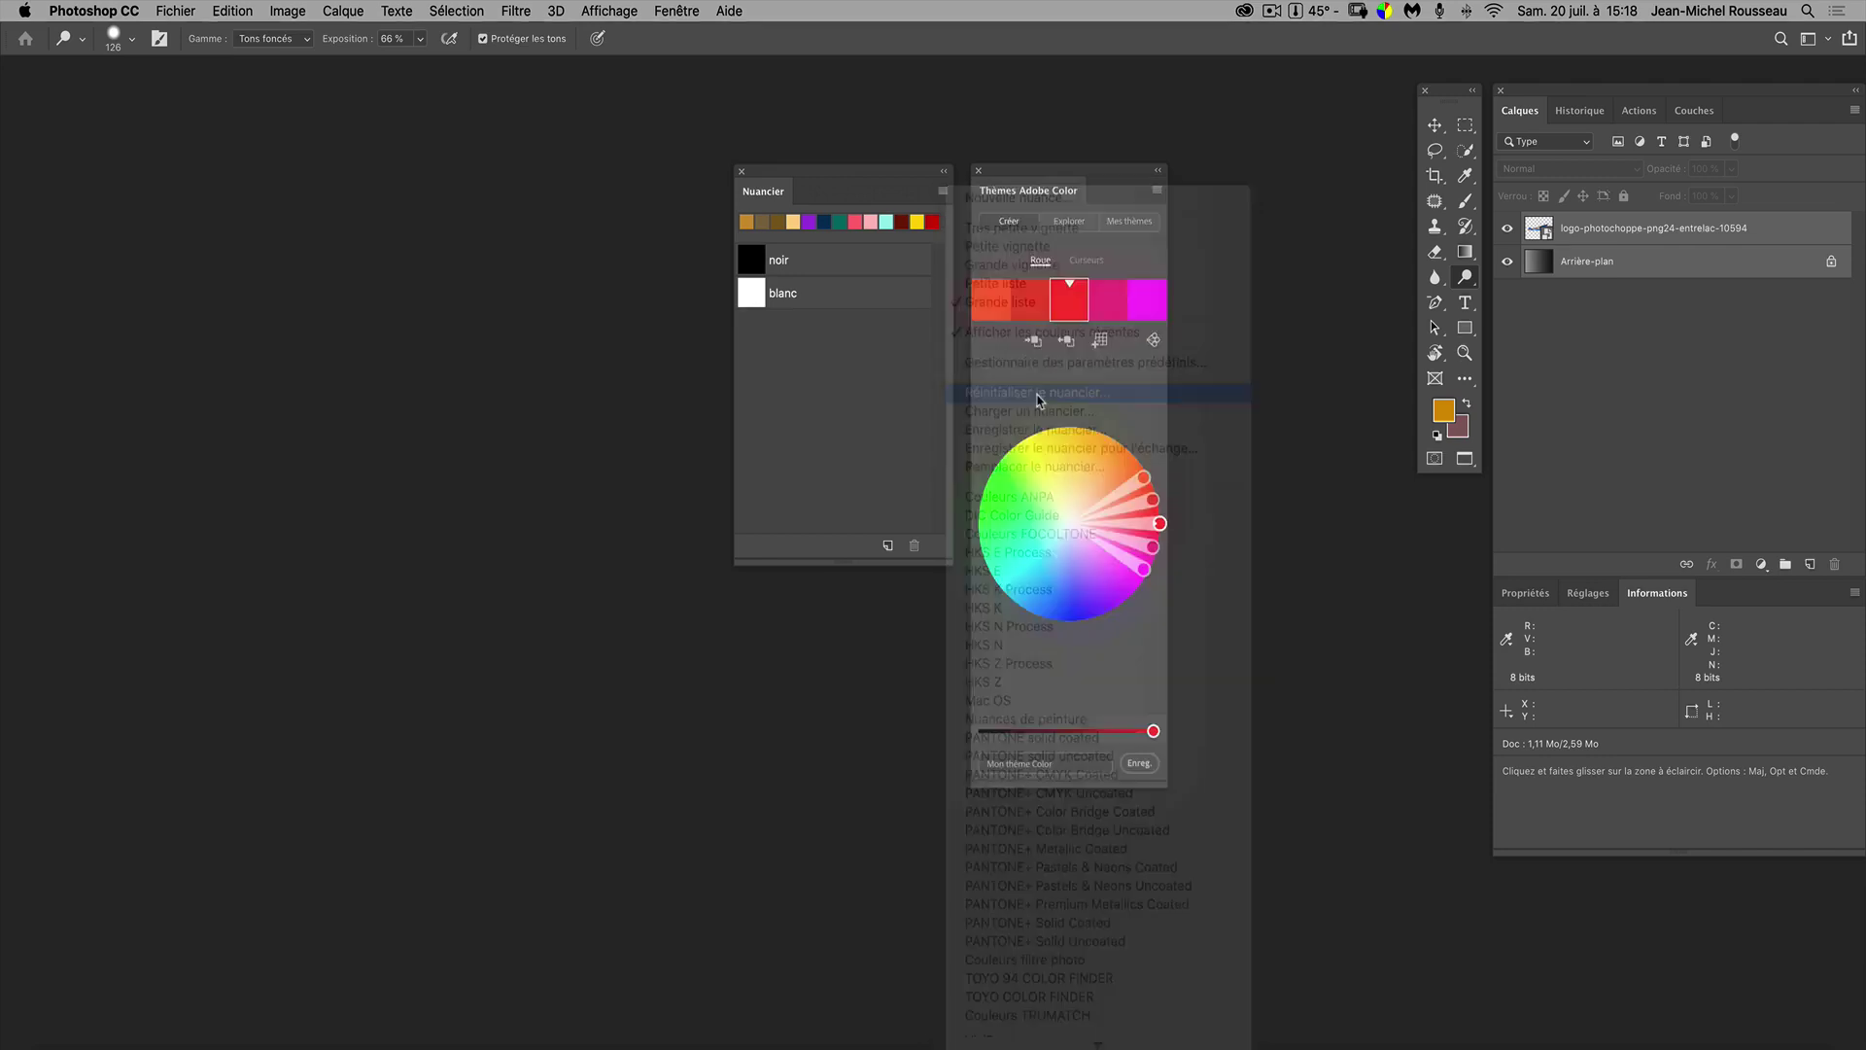
click(1072, 366)
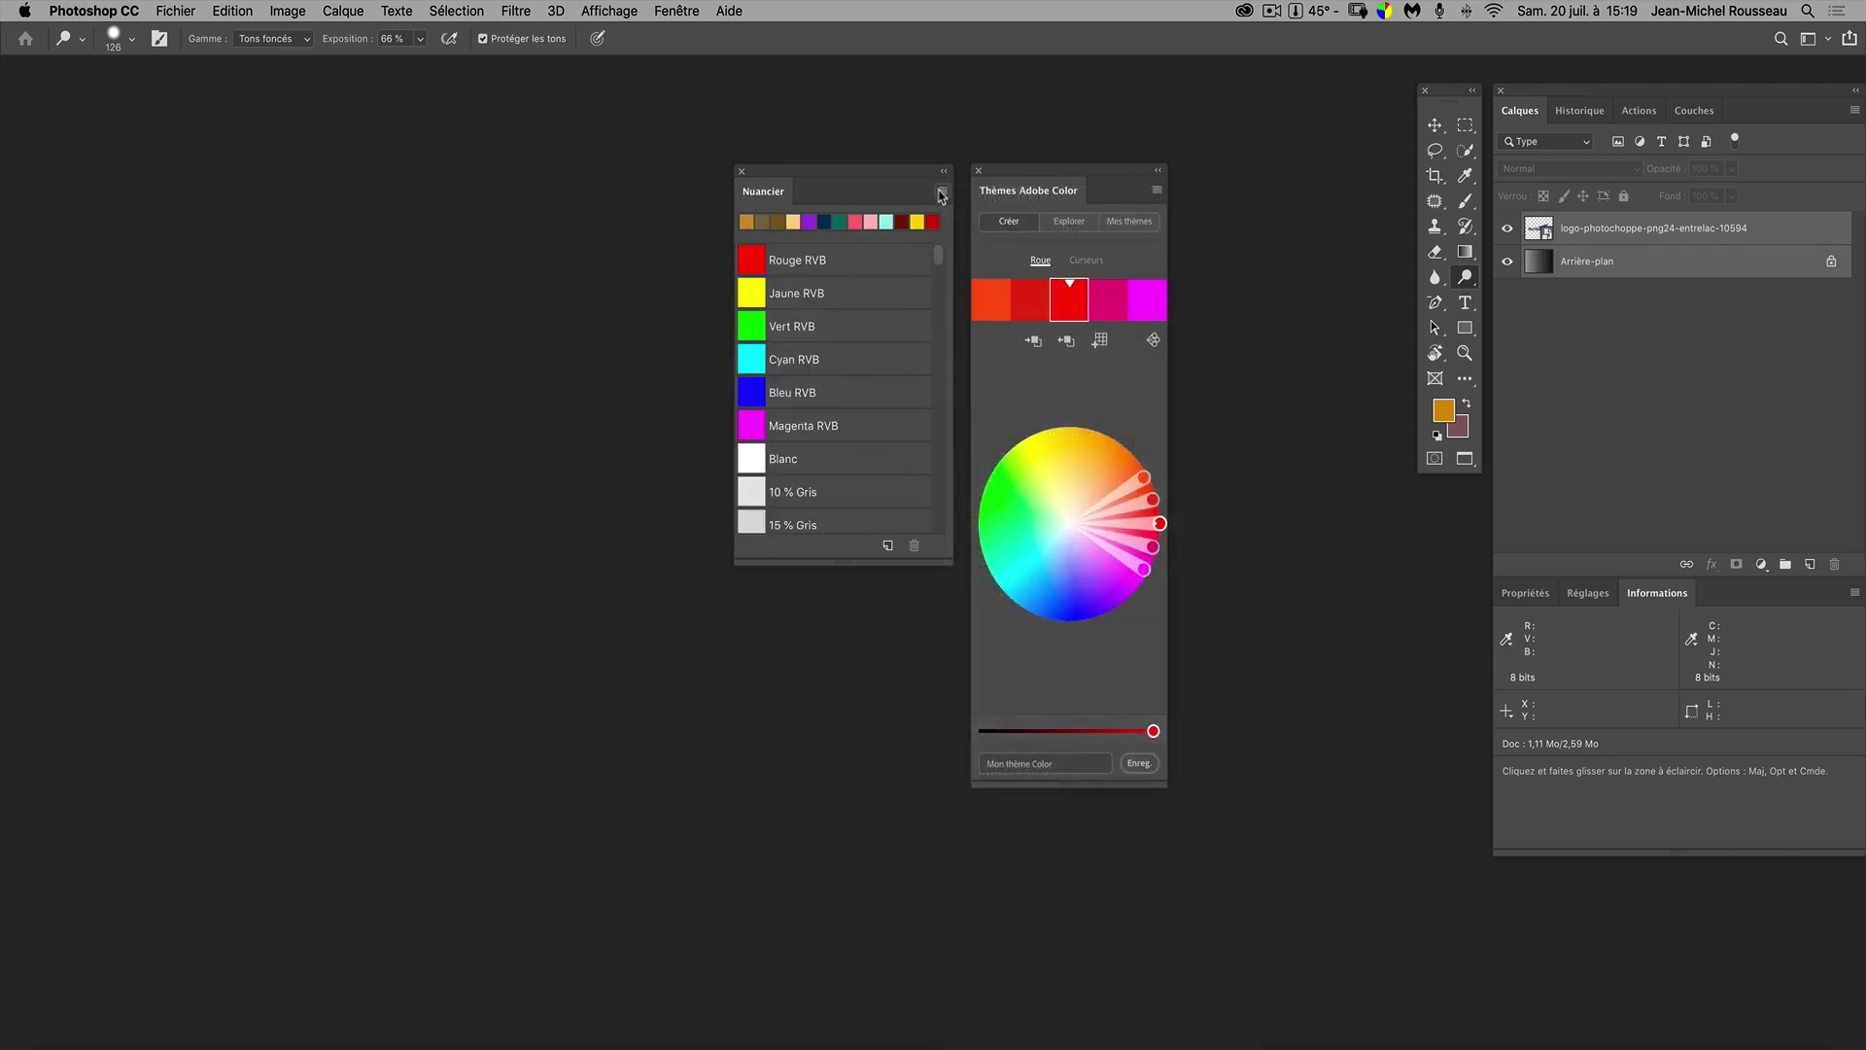
click(943, 191)
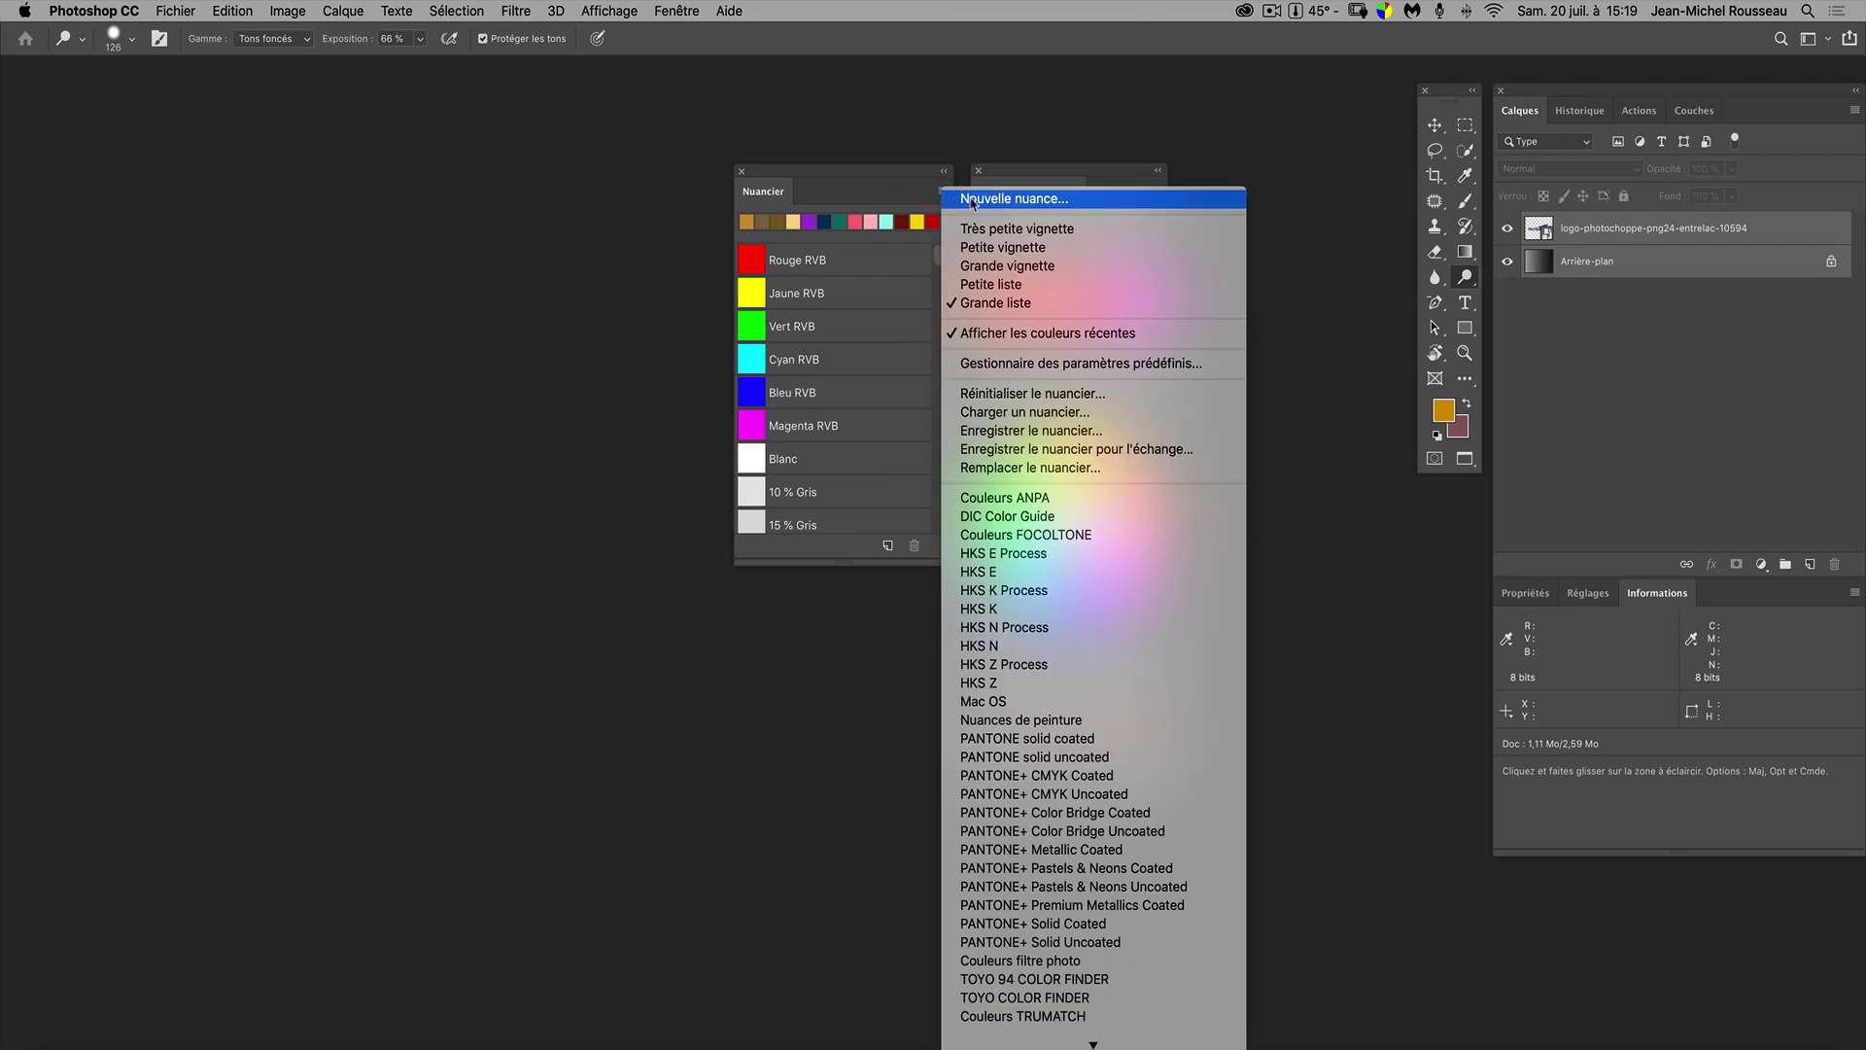
click(985, 251)
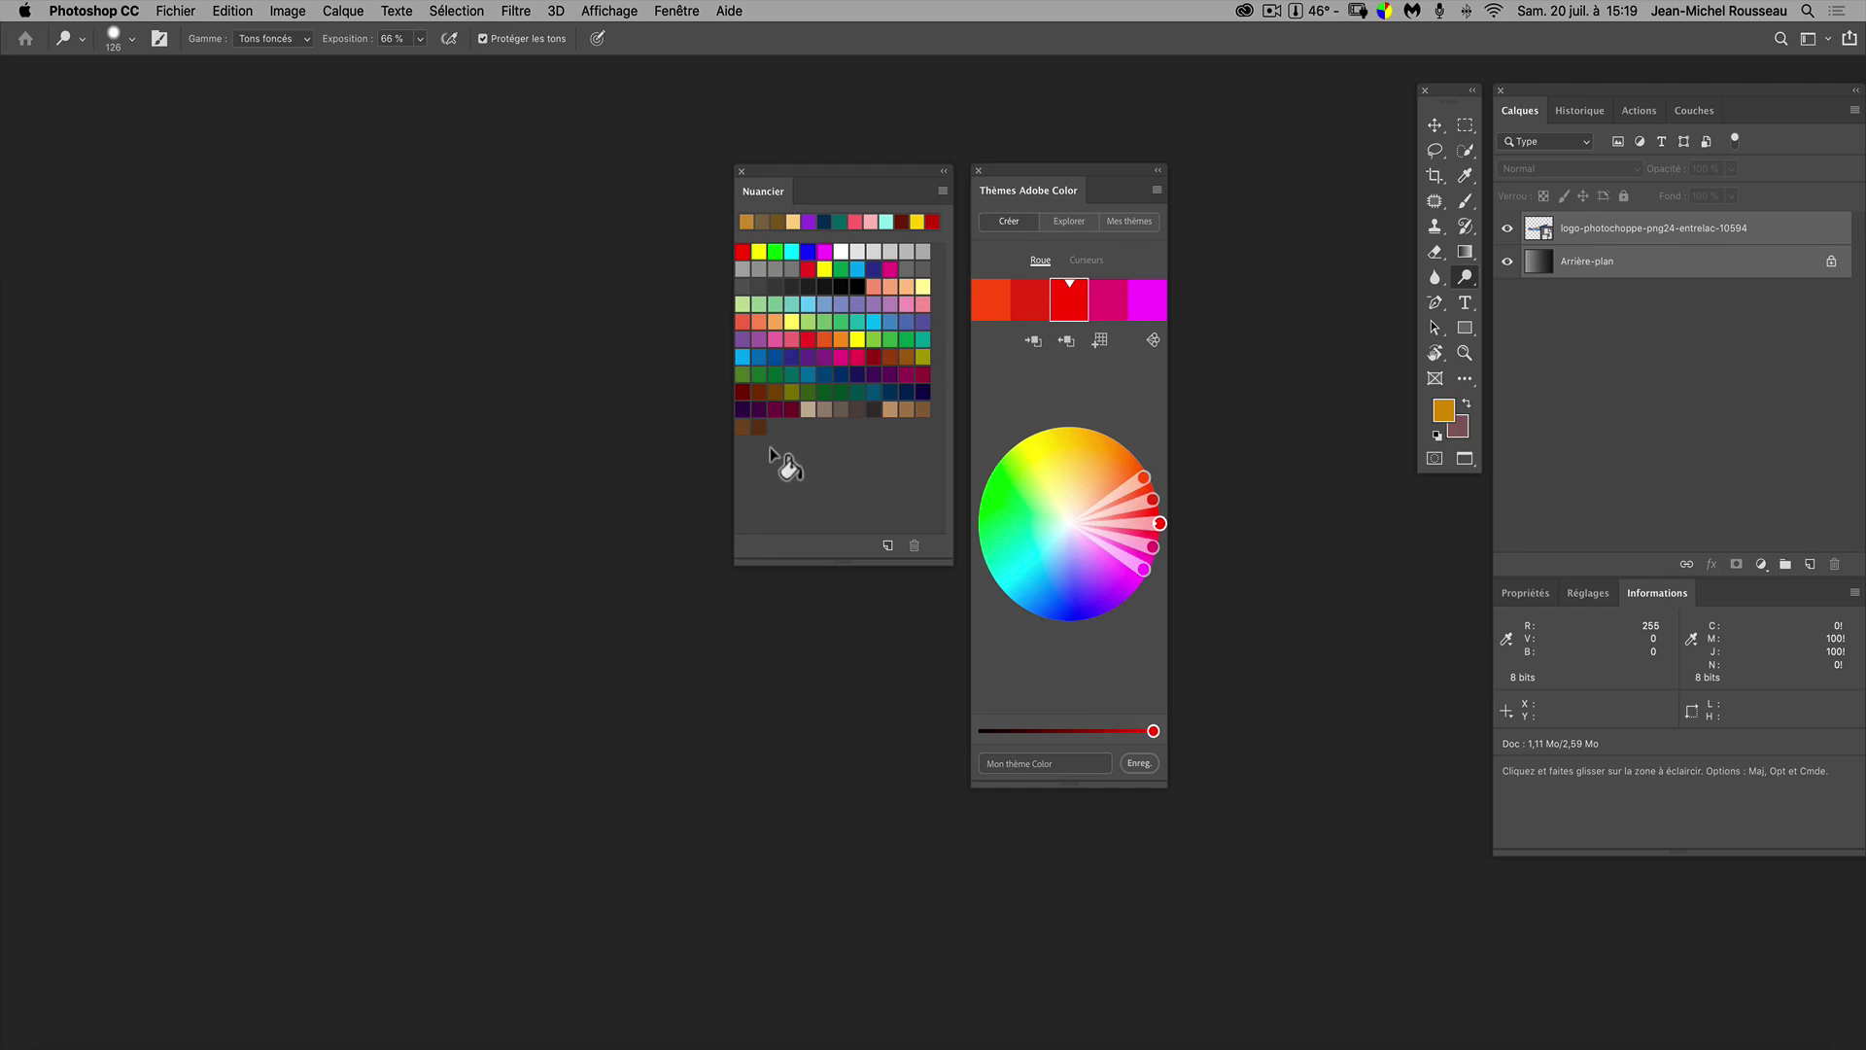
Display the swatches as a large list and replace them with the nuancier par defaut jmr set
click(942, 190)
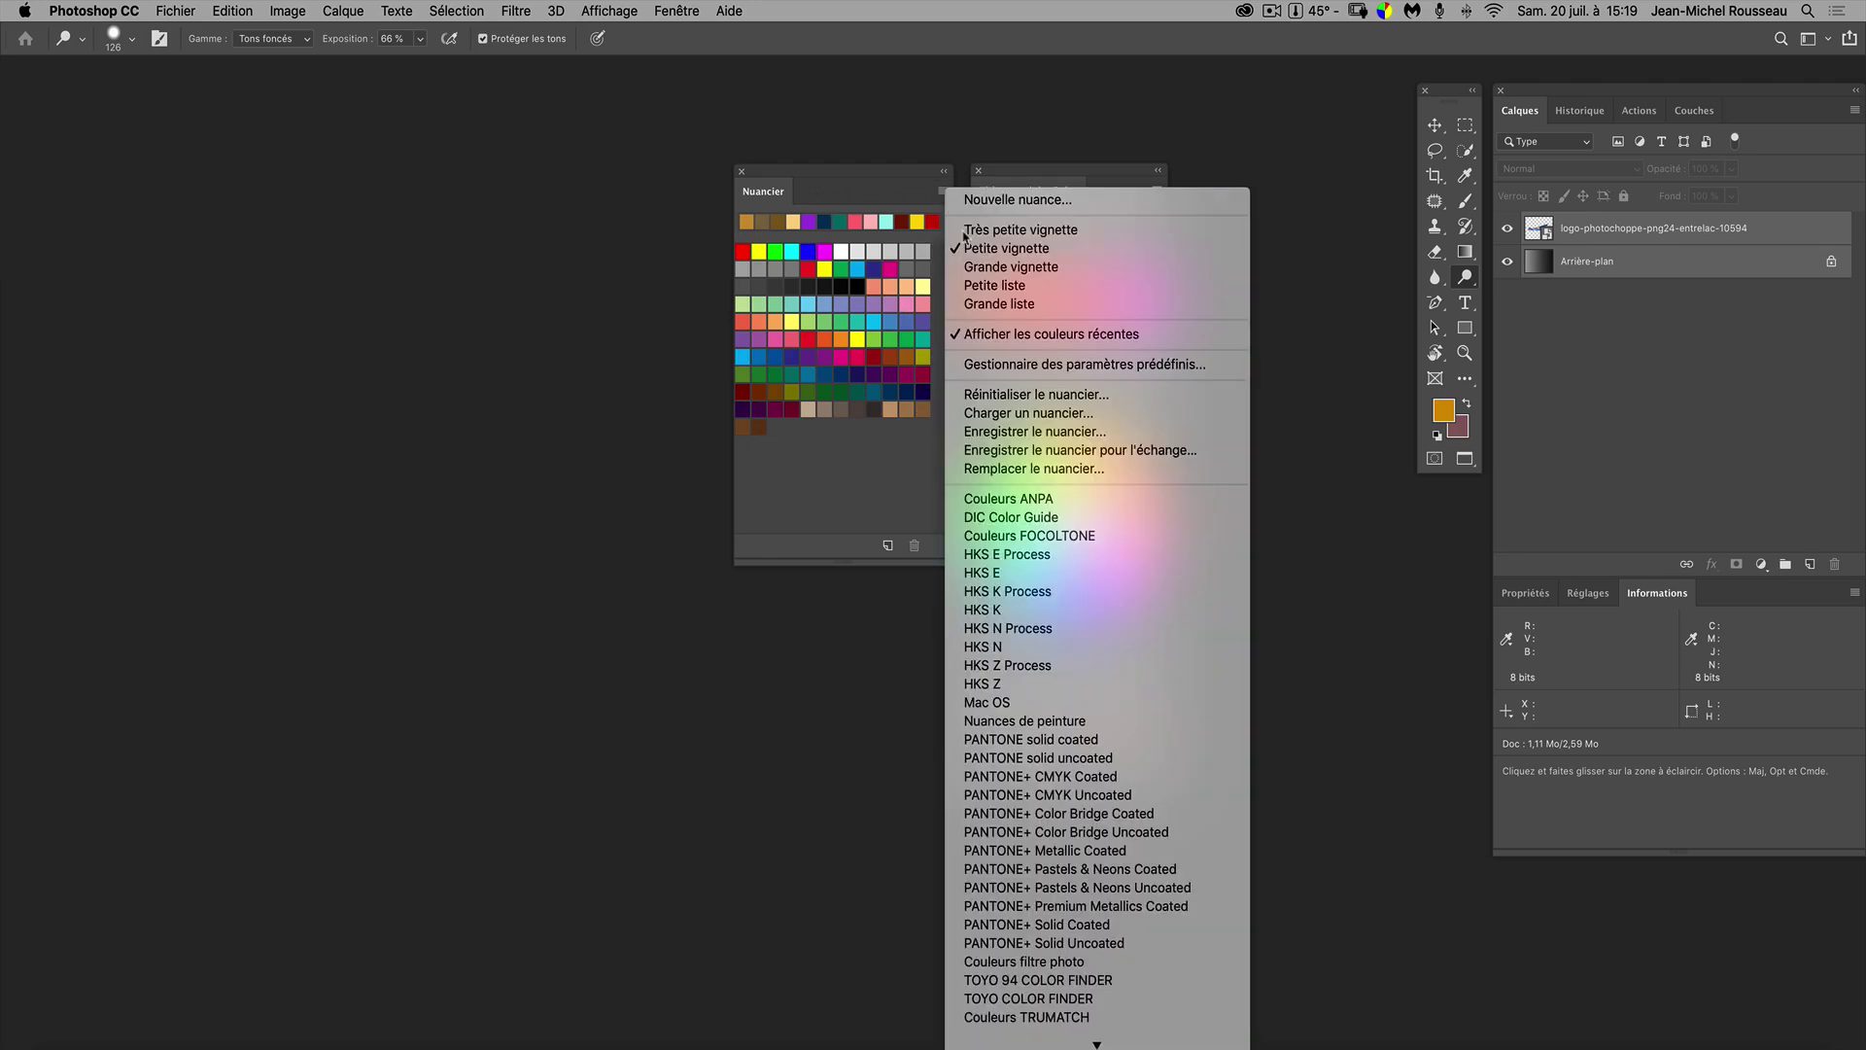
click(985, 305)
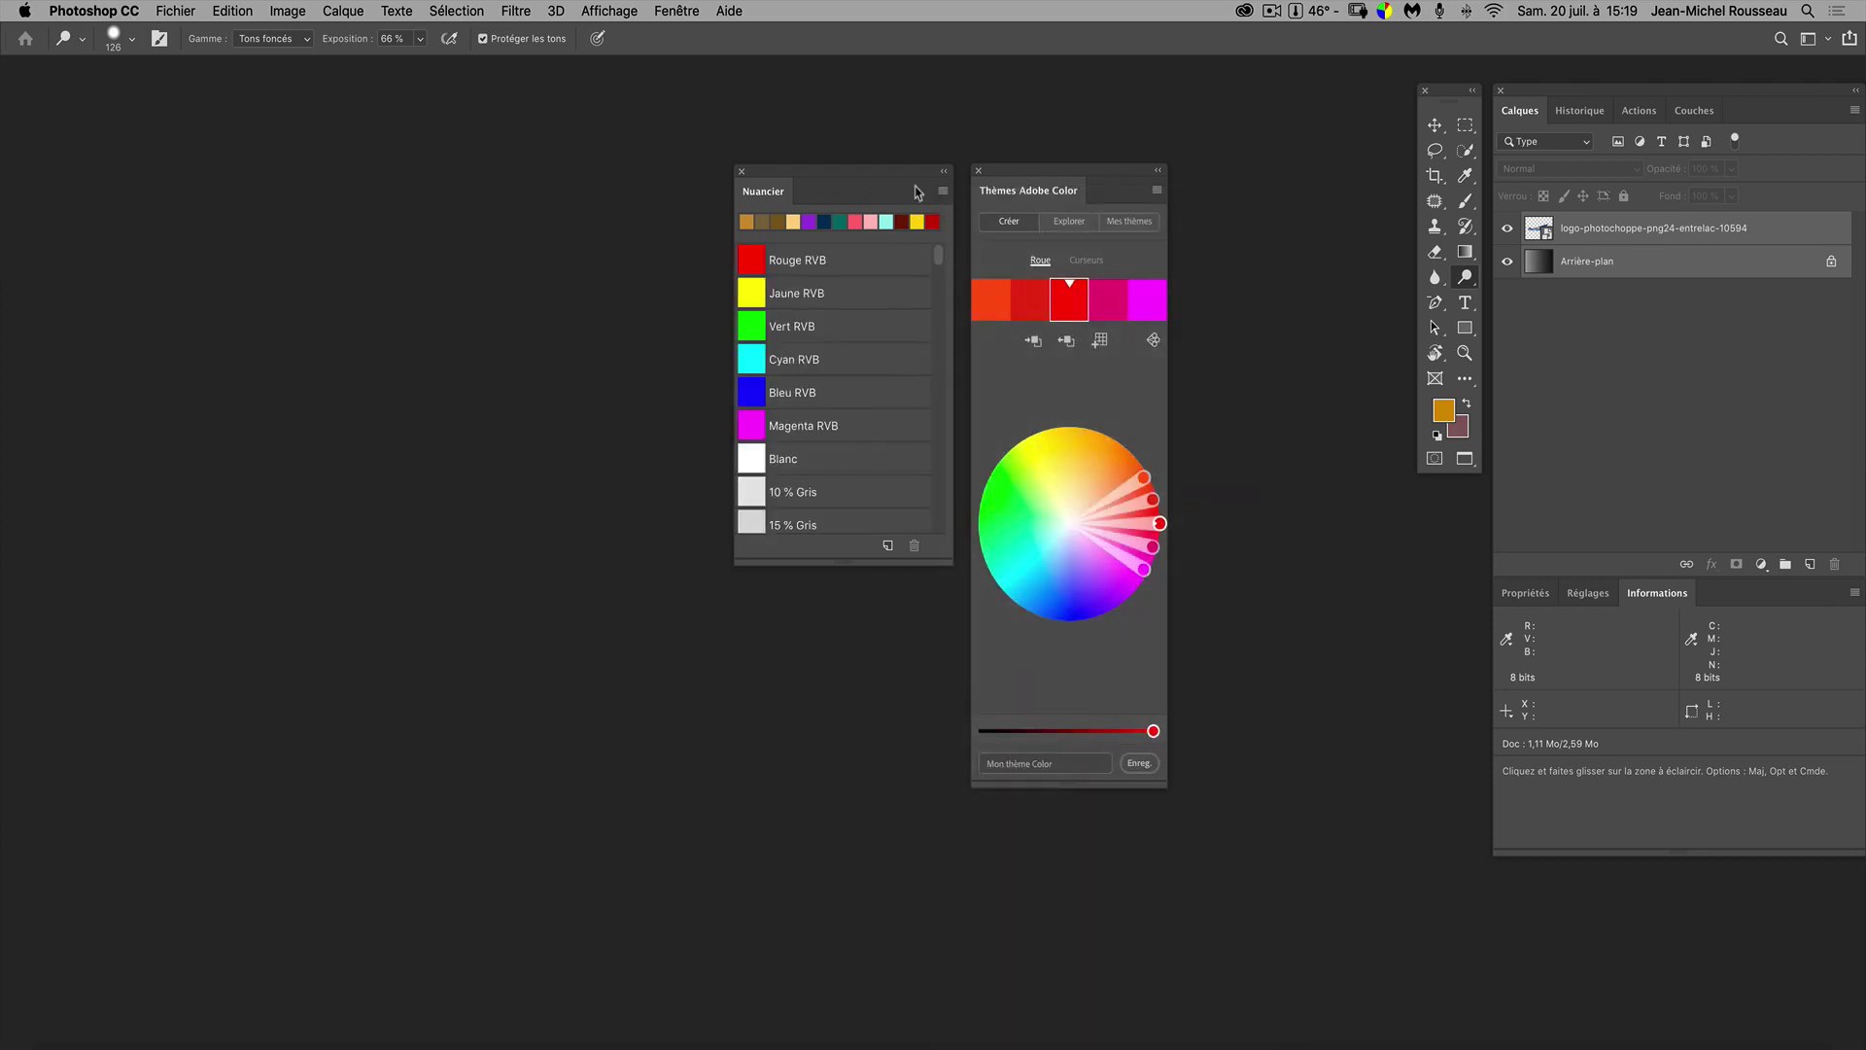
click(941, 194)
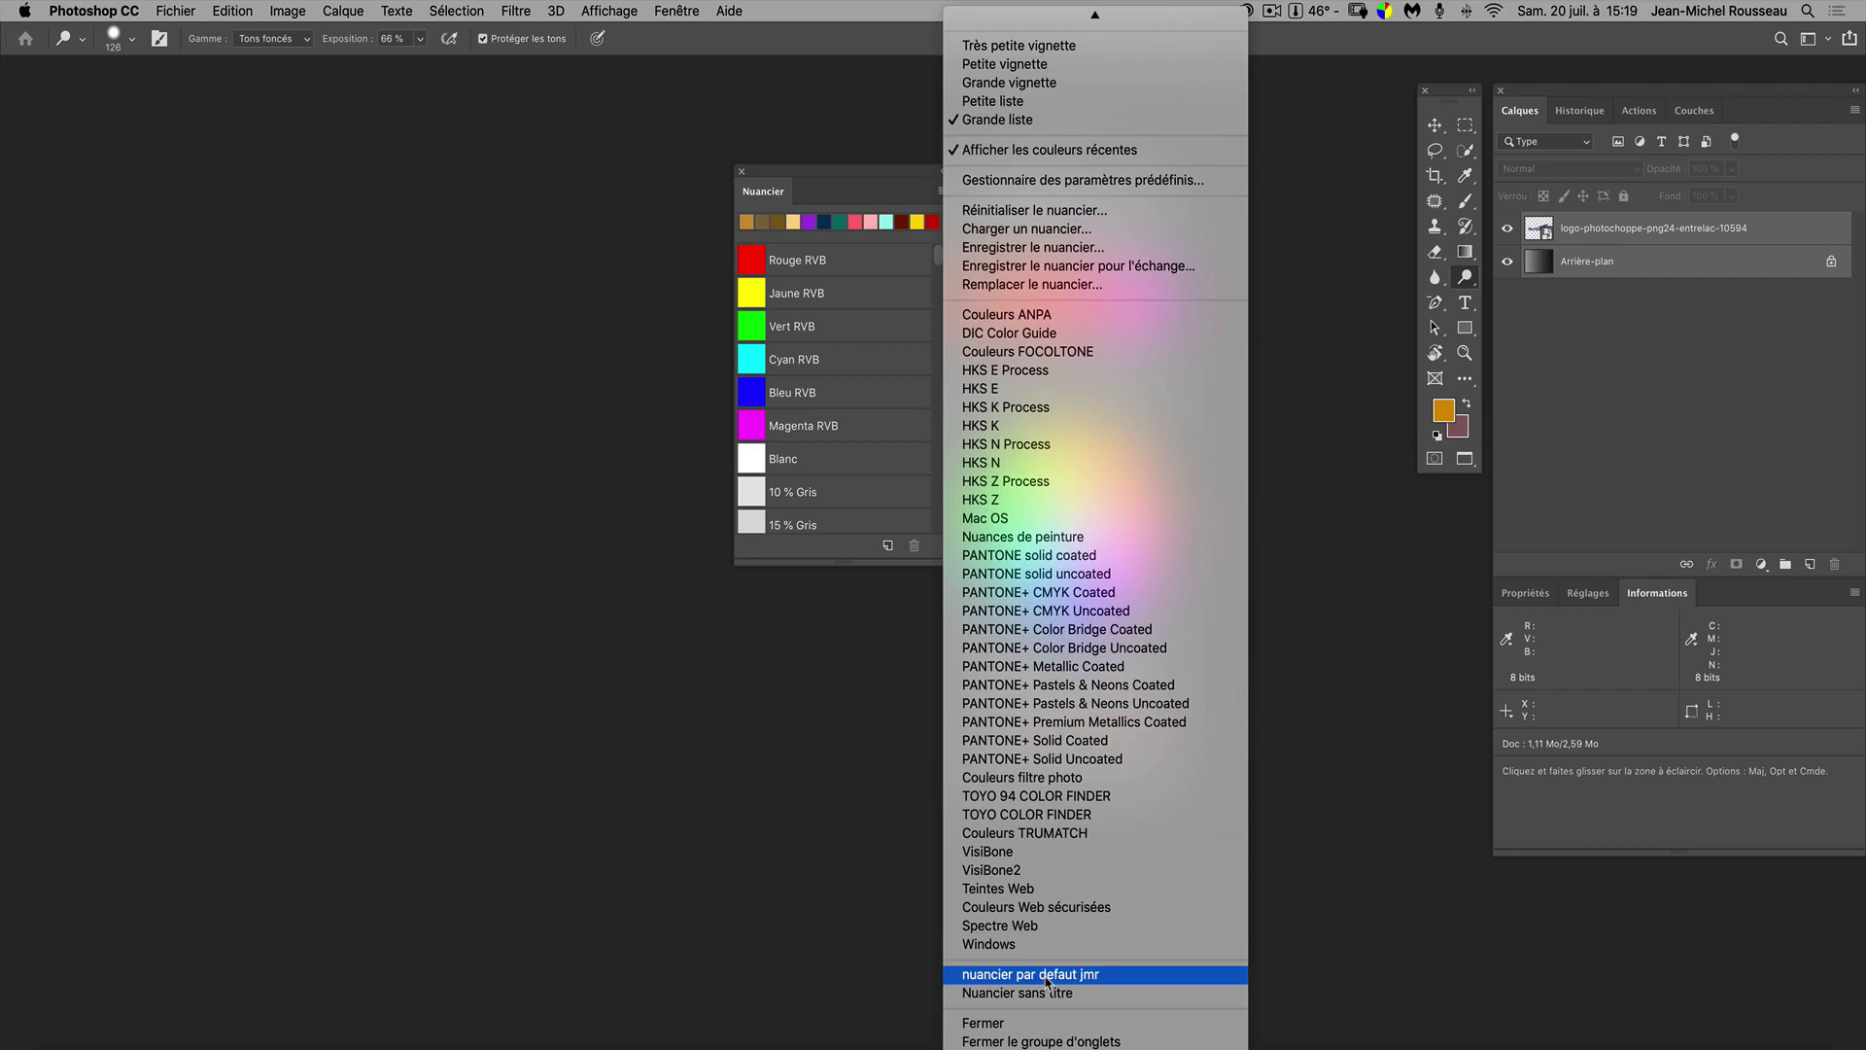
click(1048, 976)
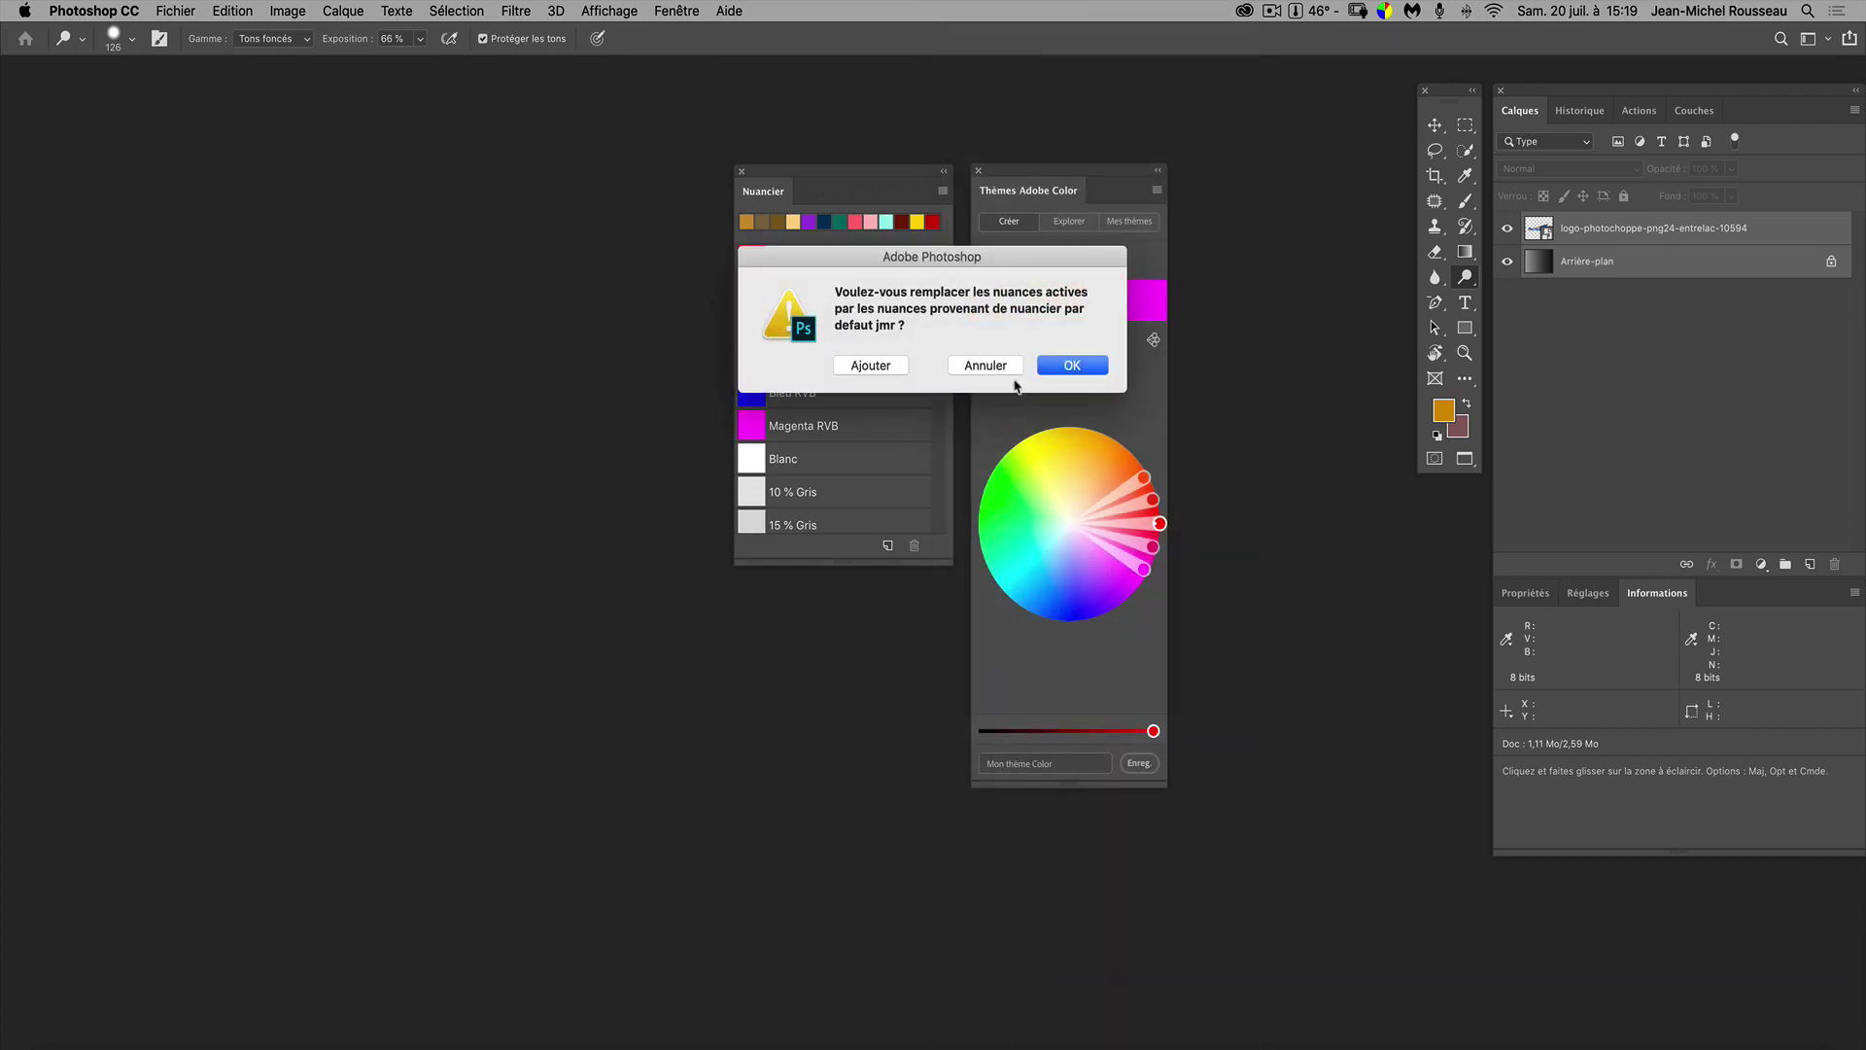
click(1086, 369)
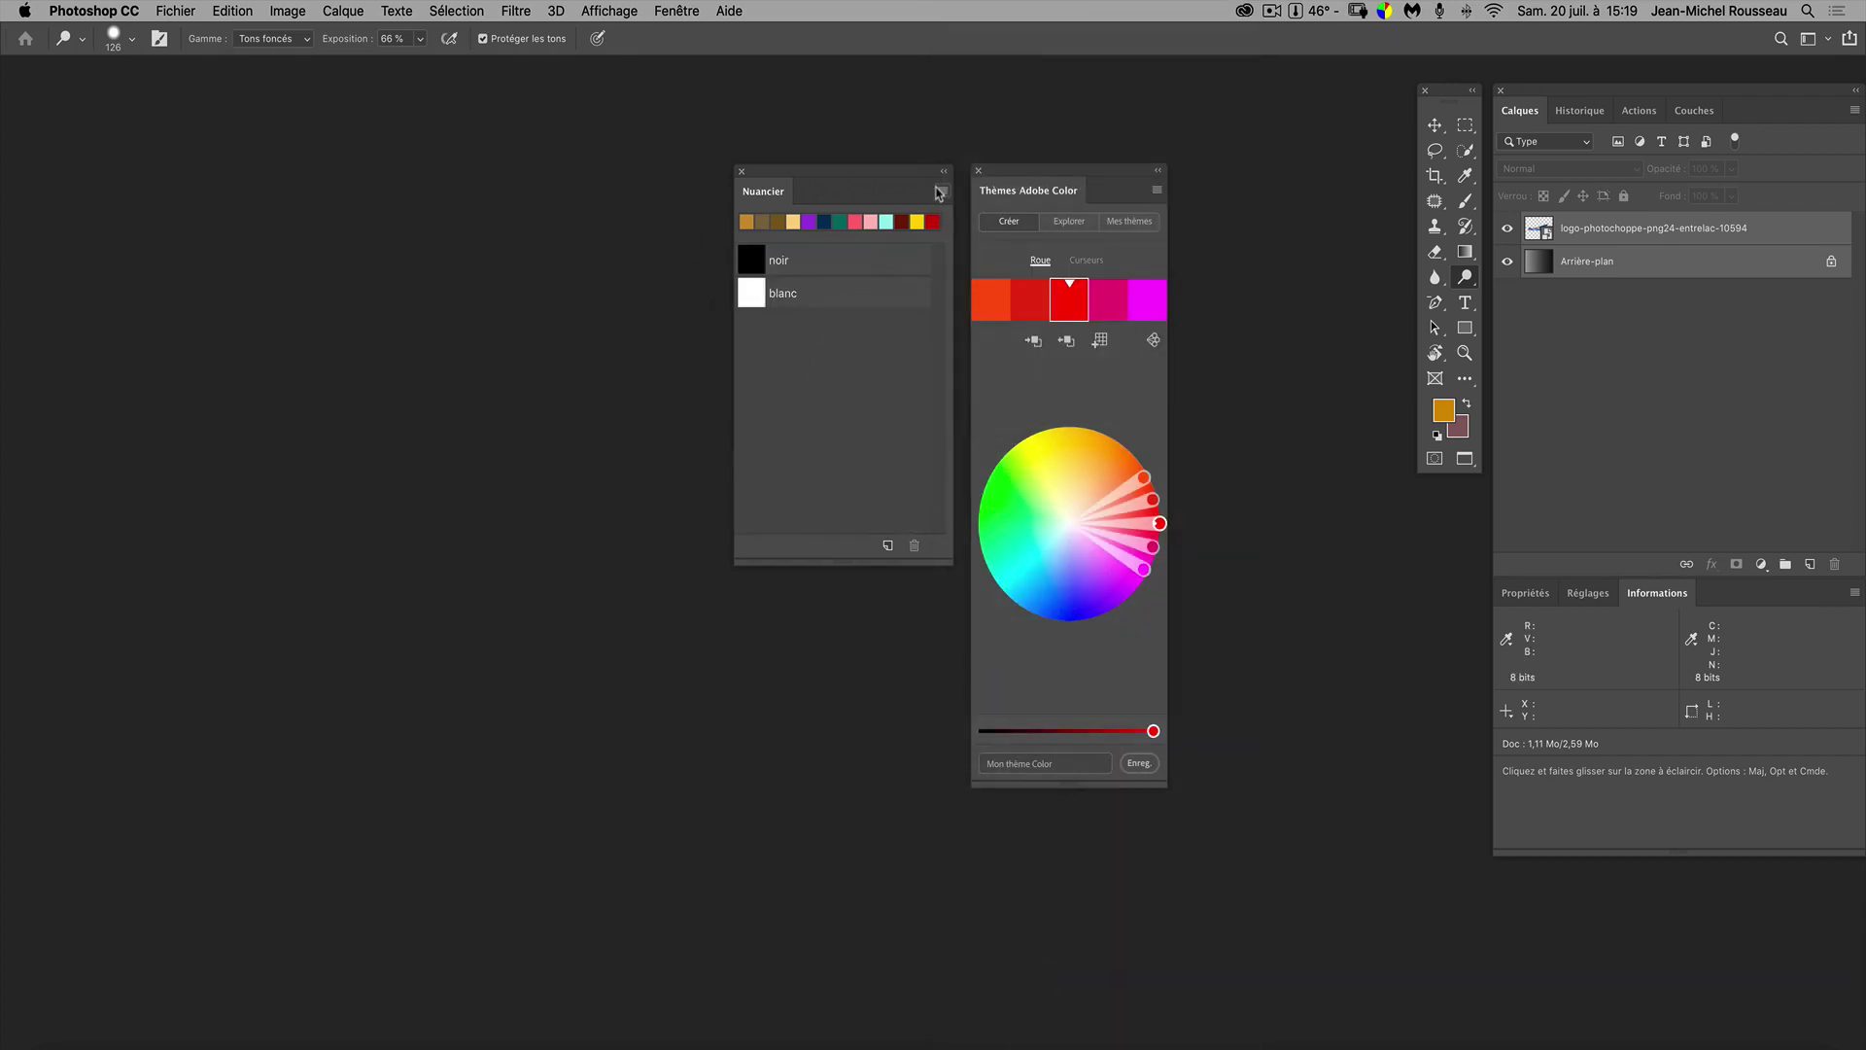
click(942, 191)
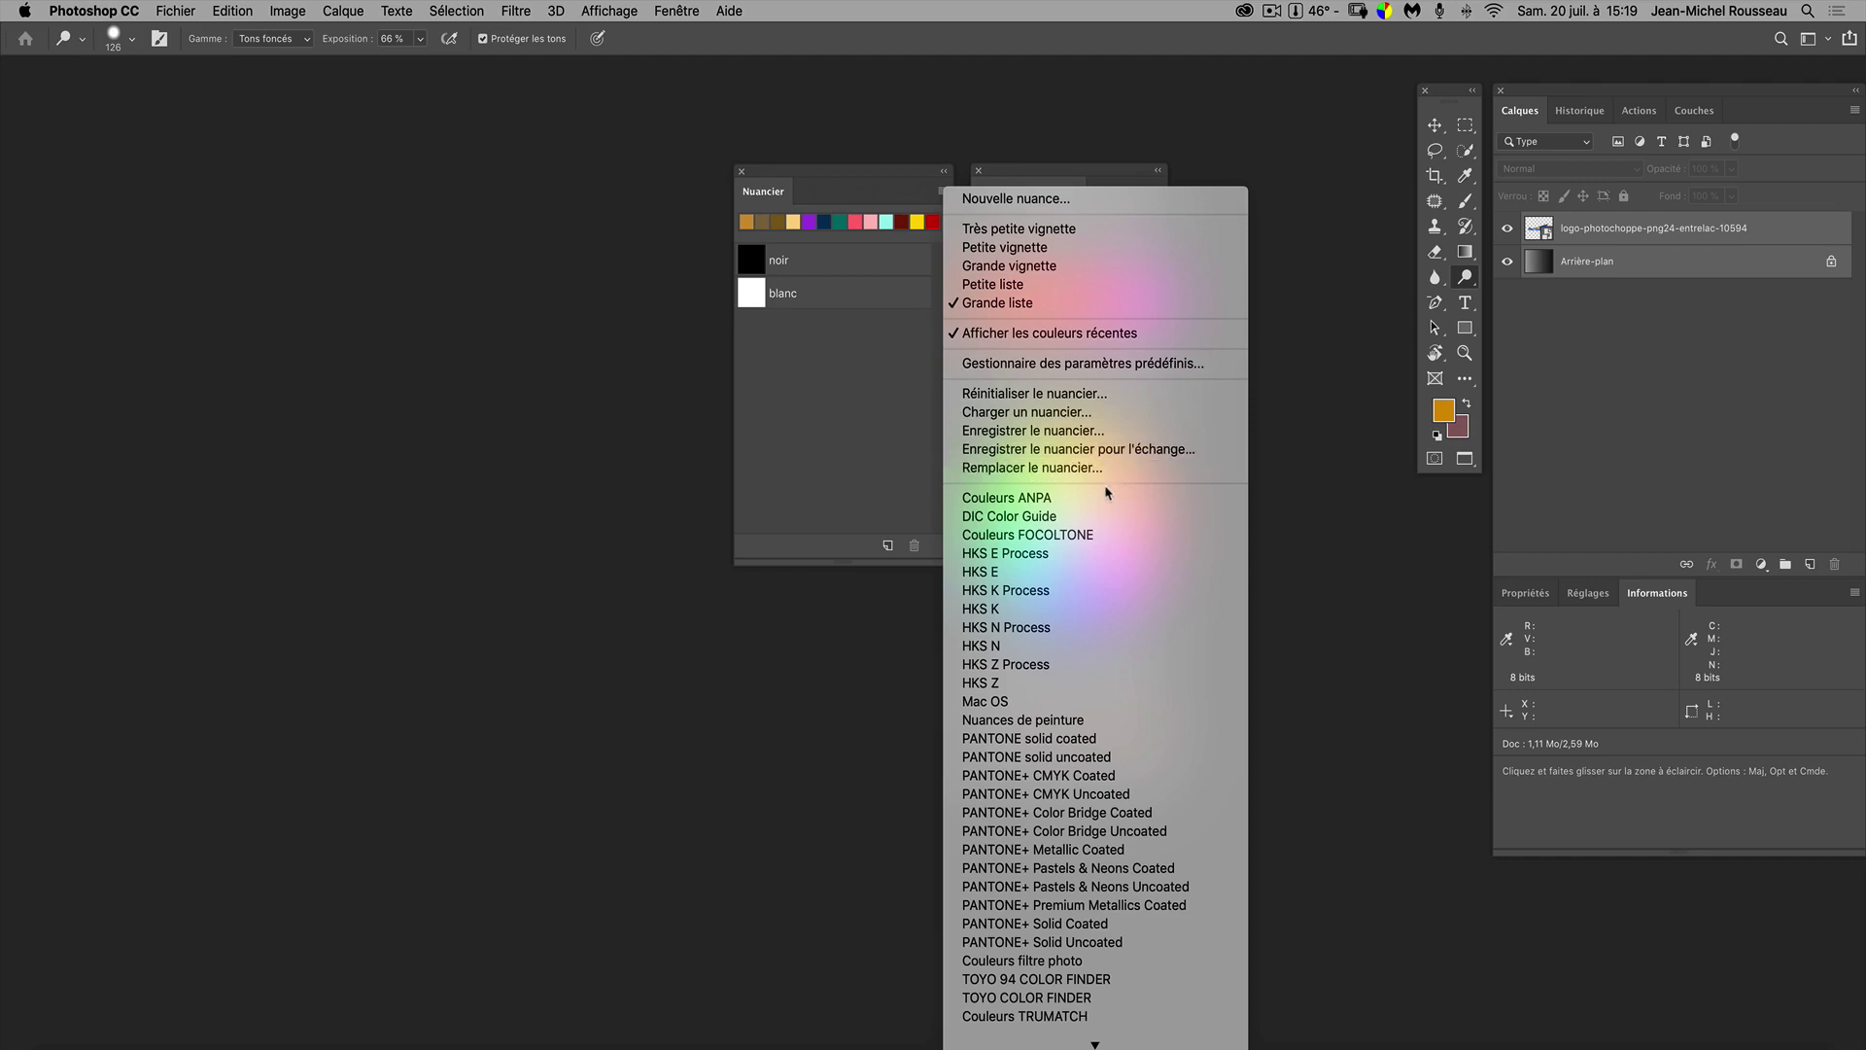
scroll(1098, 773, down, 4)
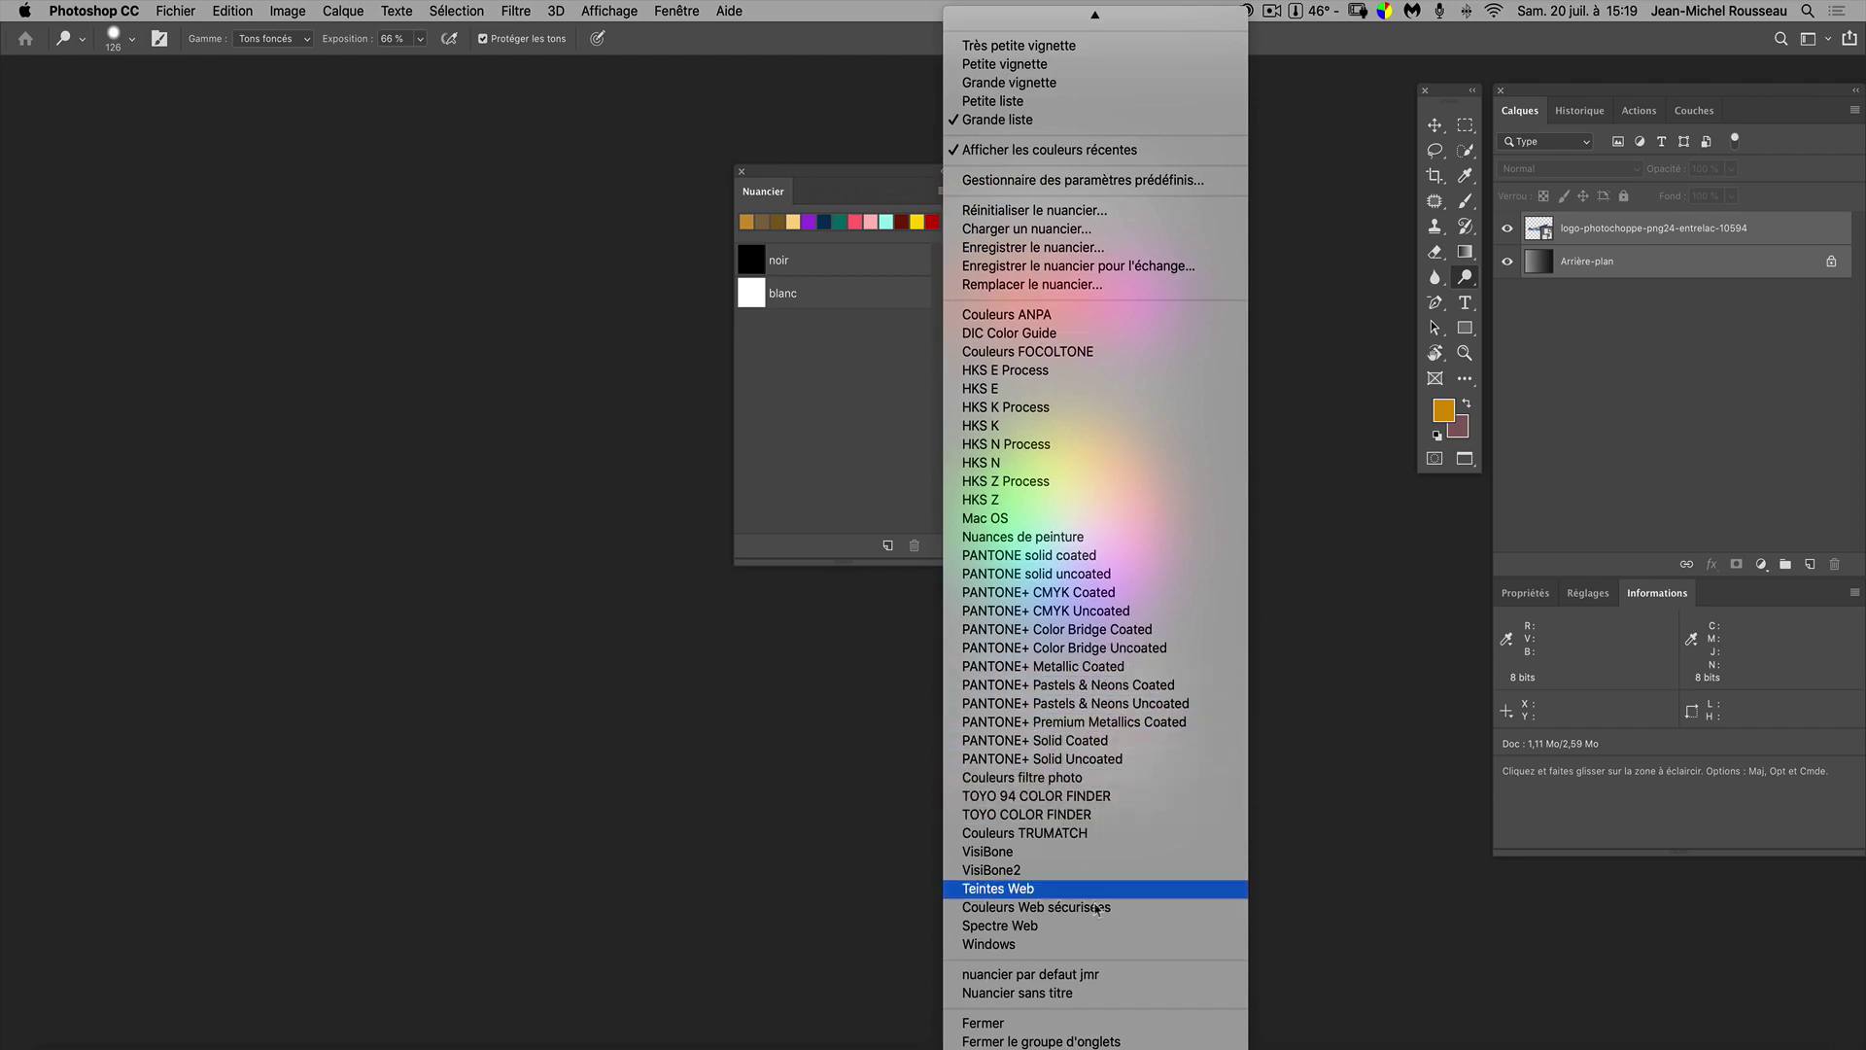
click(888, 434)
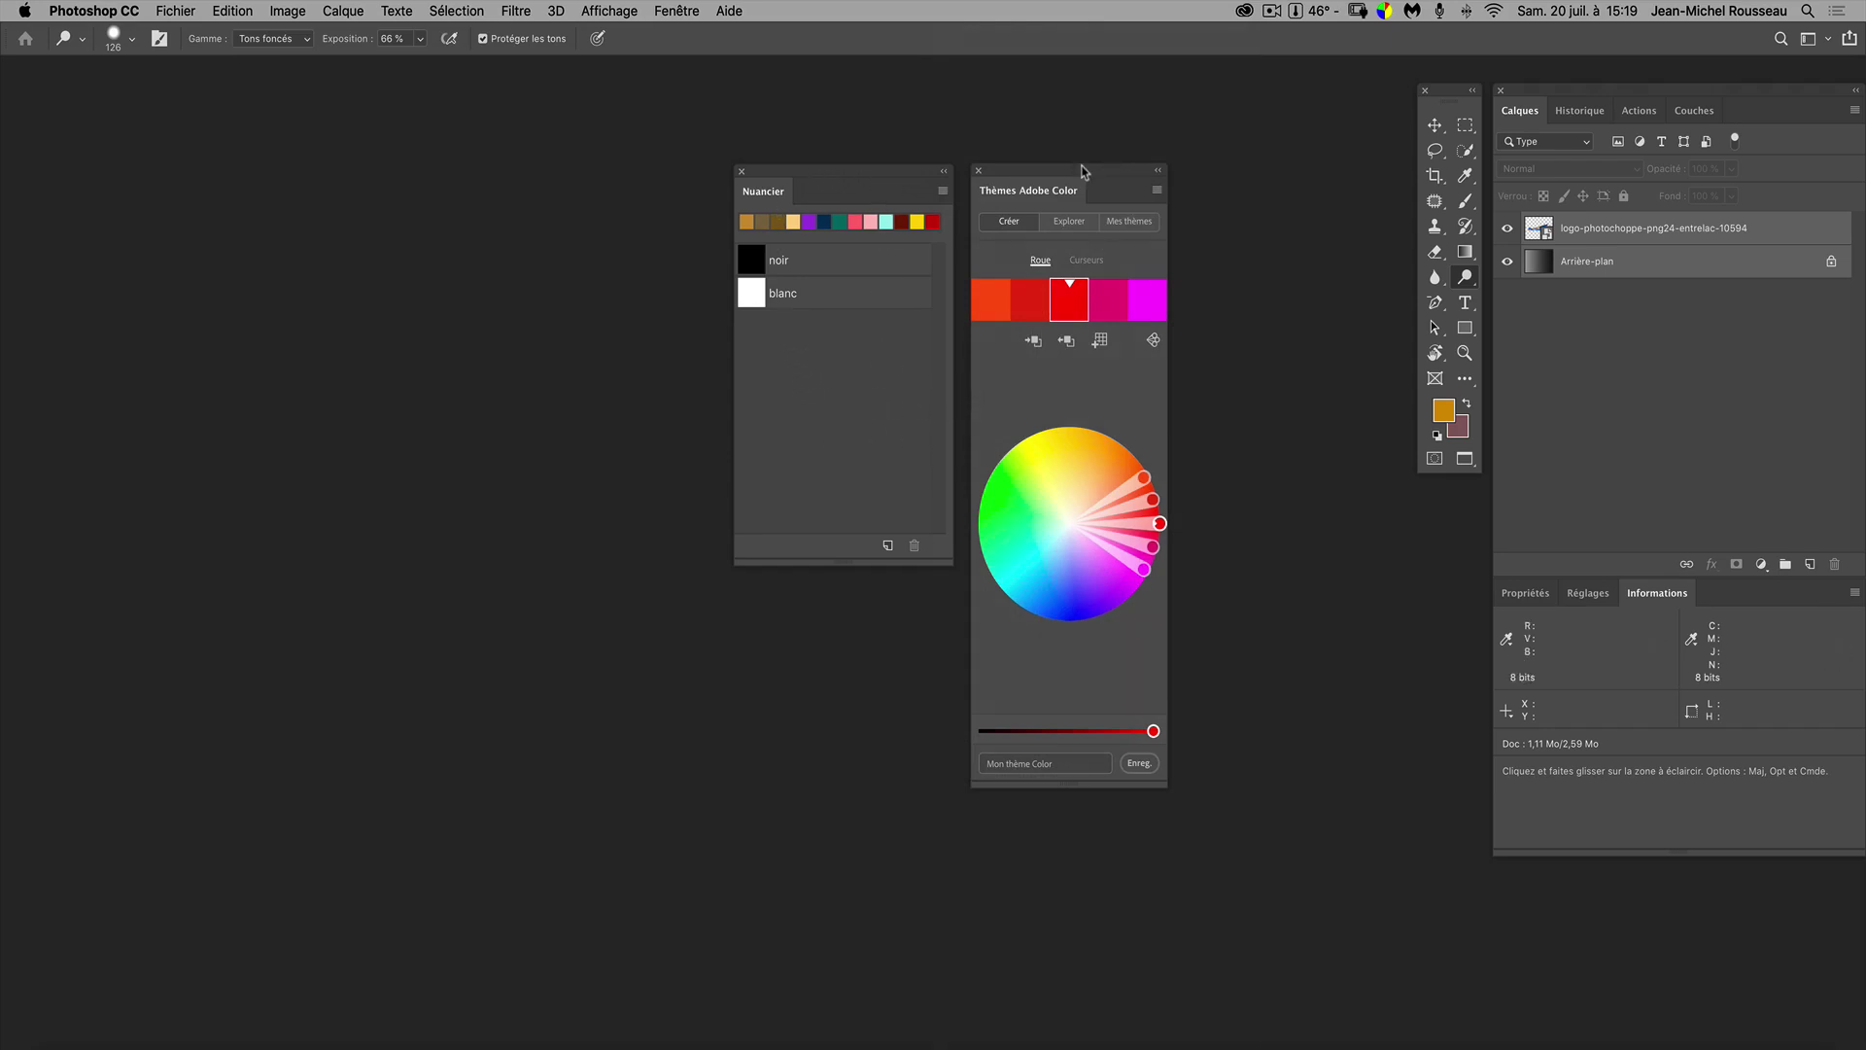
Examine the RVB and TSL sliders for the Adobe Color theme's base colour, and return to the colour wheel
drag(1081, 172, 1105, 174)
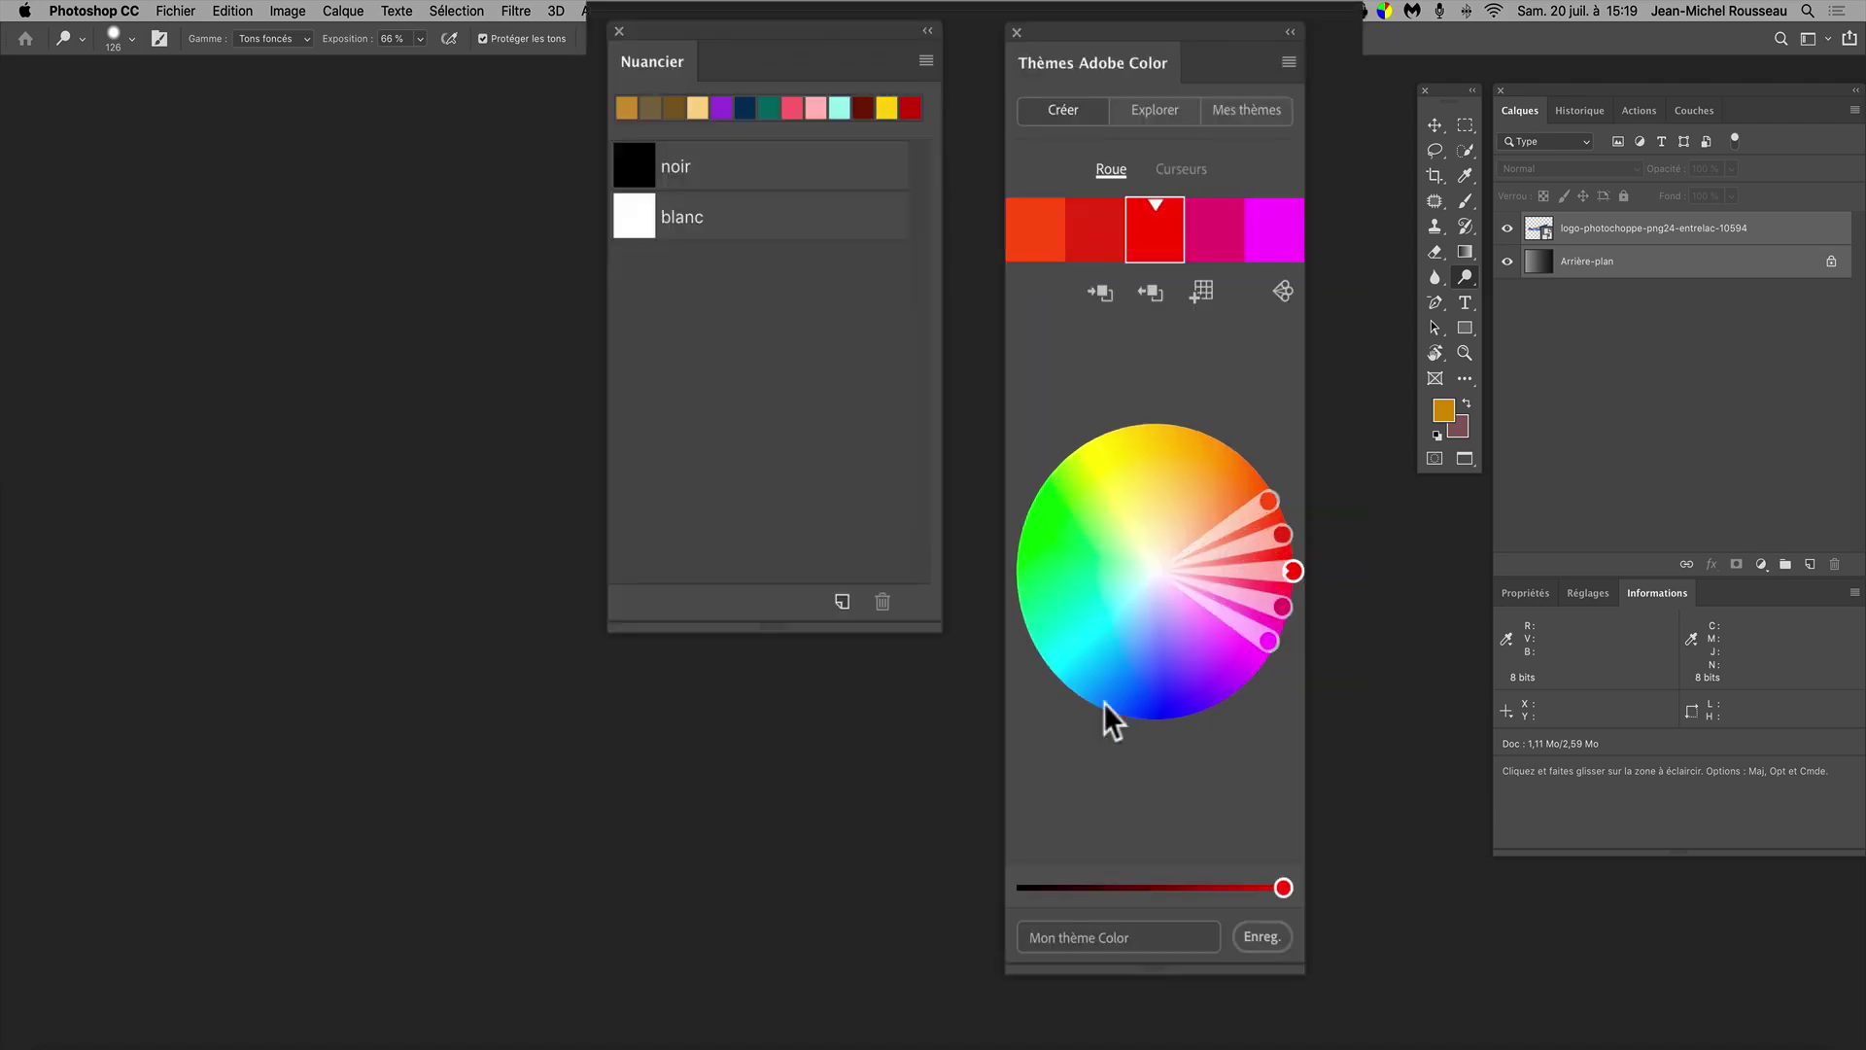
click(1196, 173)
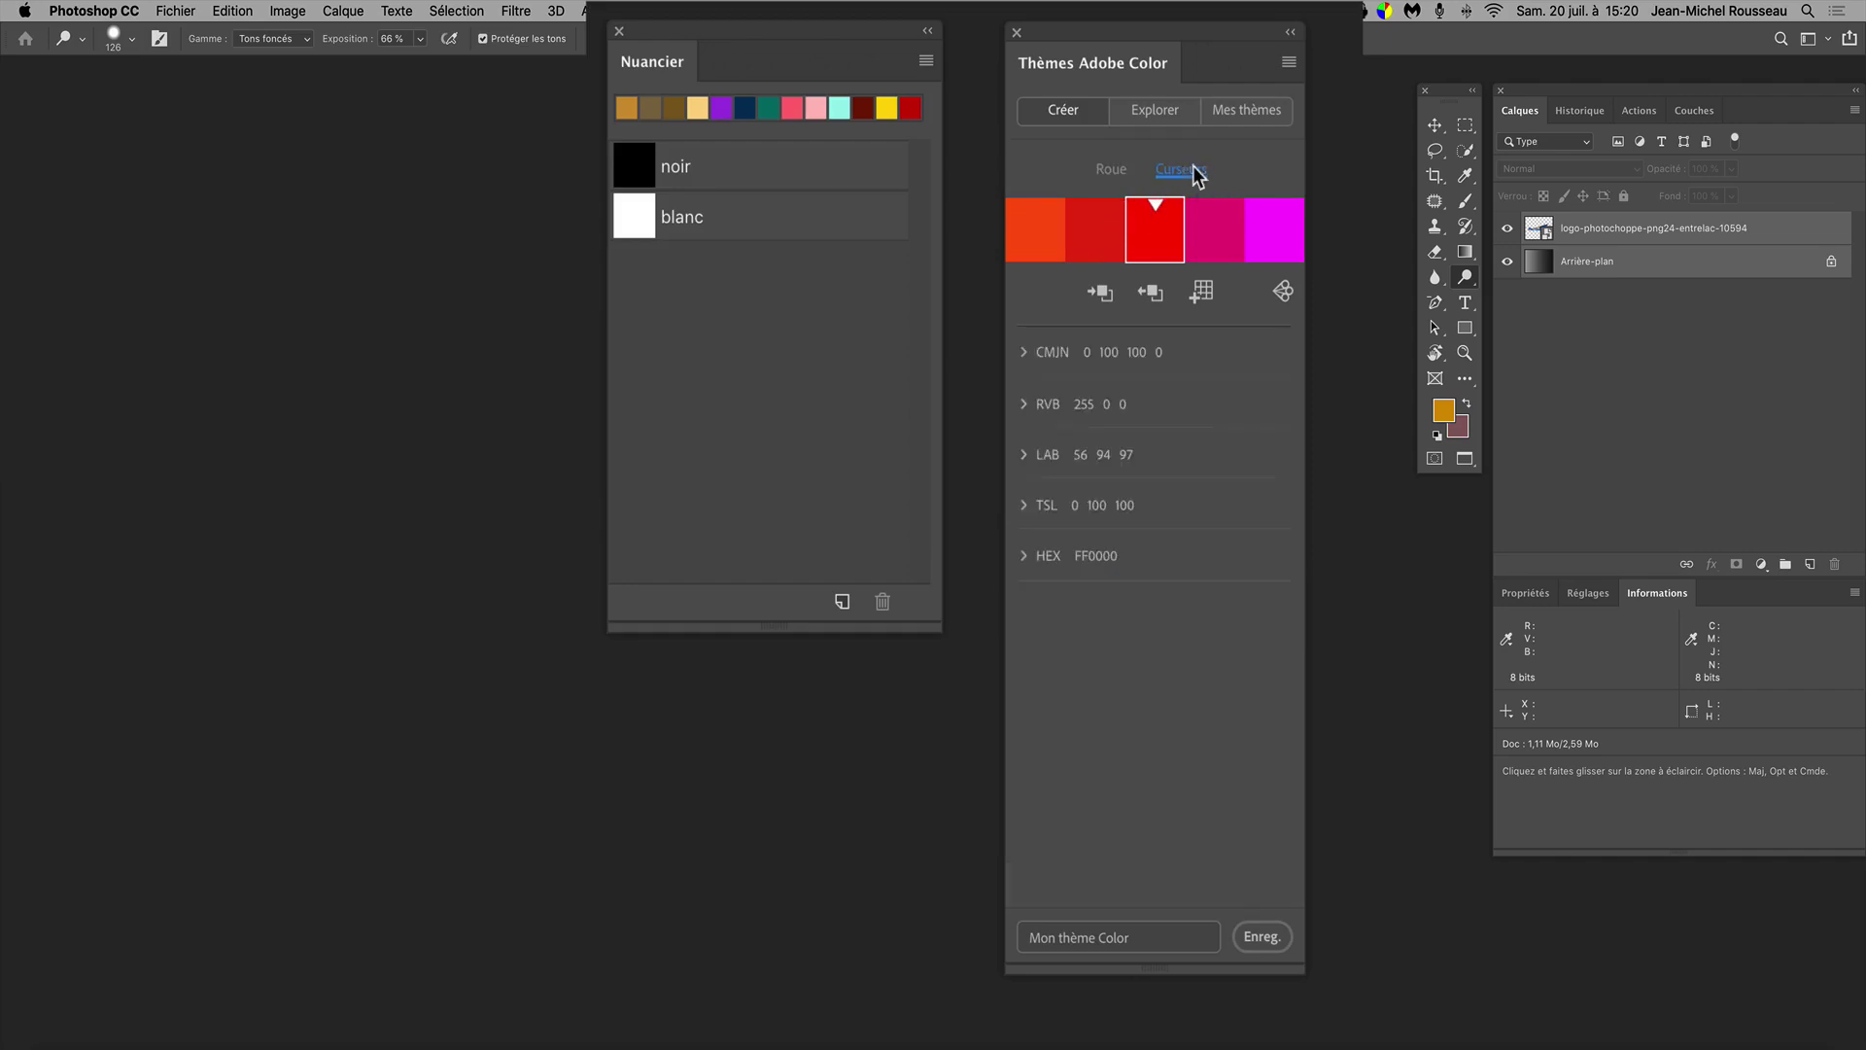
click(1040, 405)
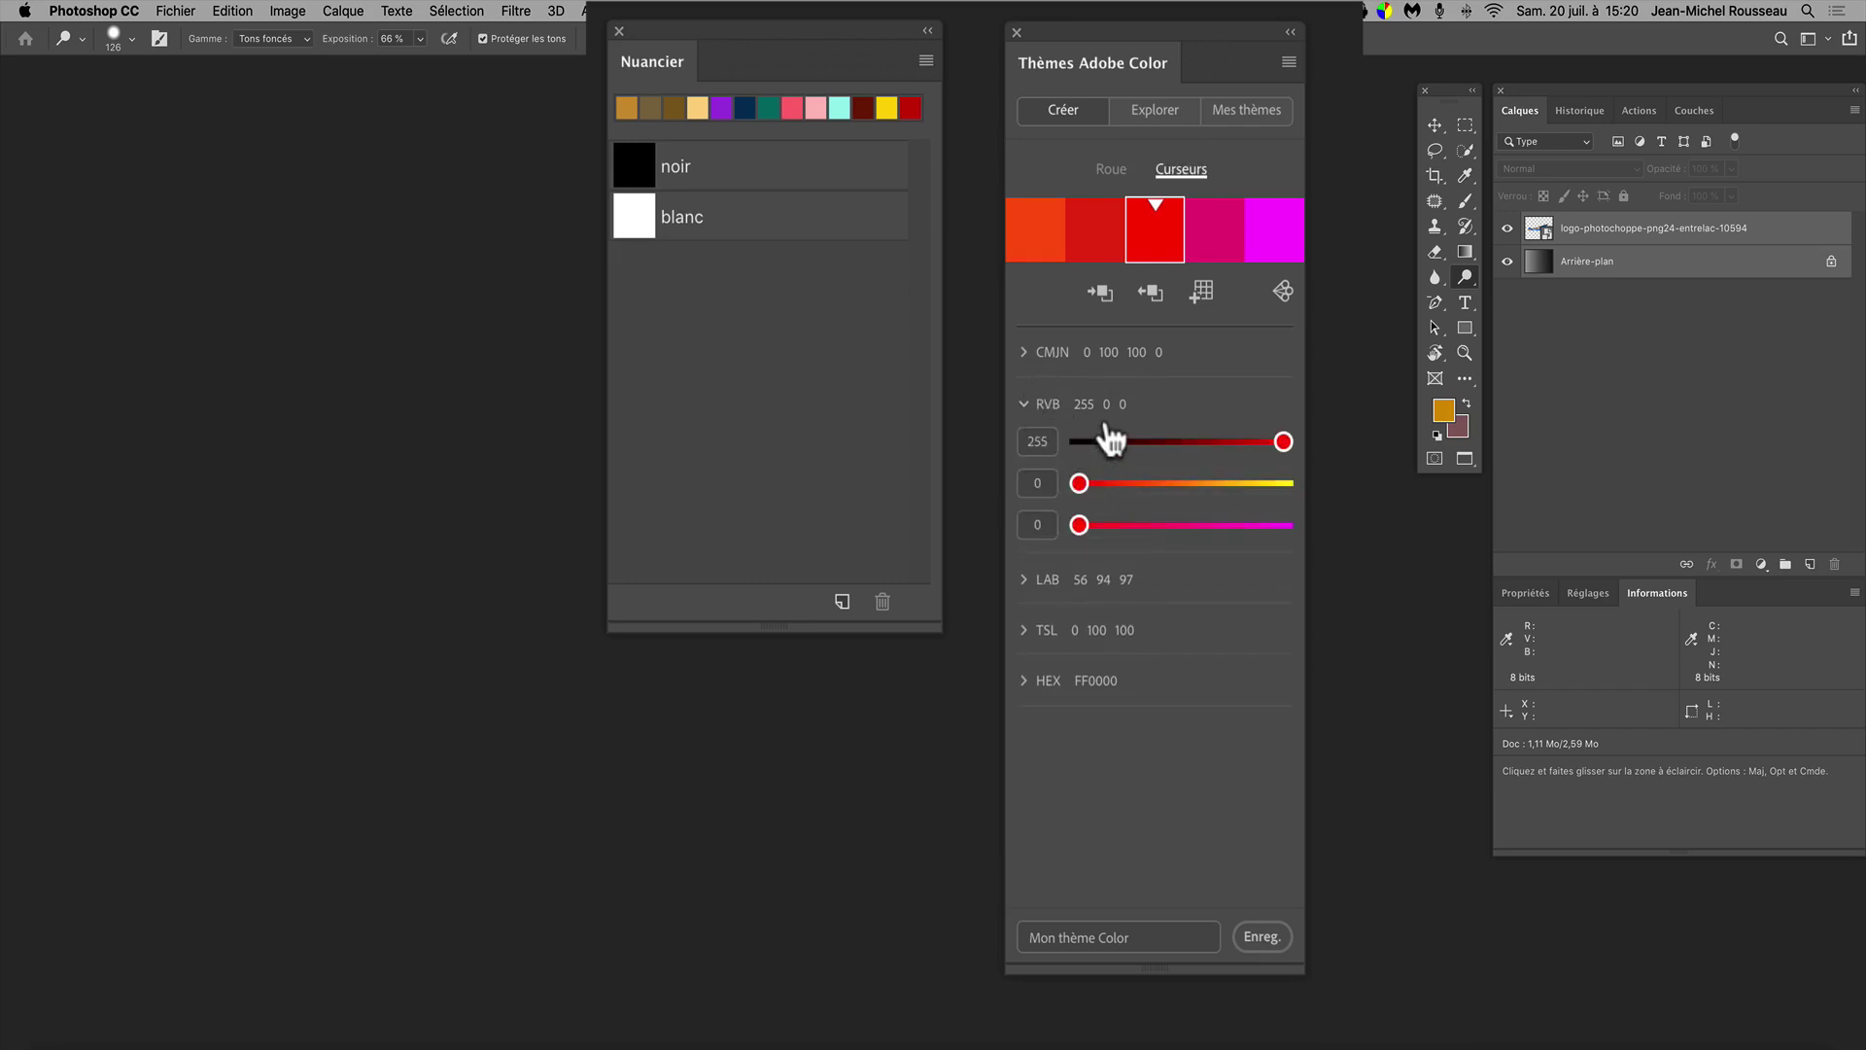
click(1038, 410)
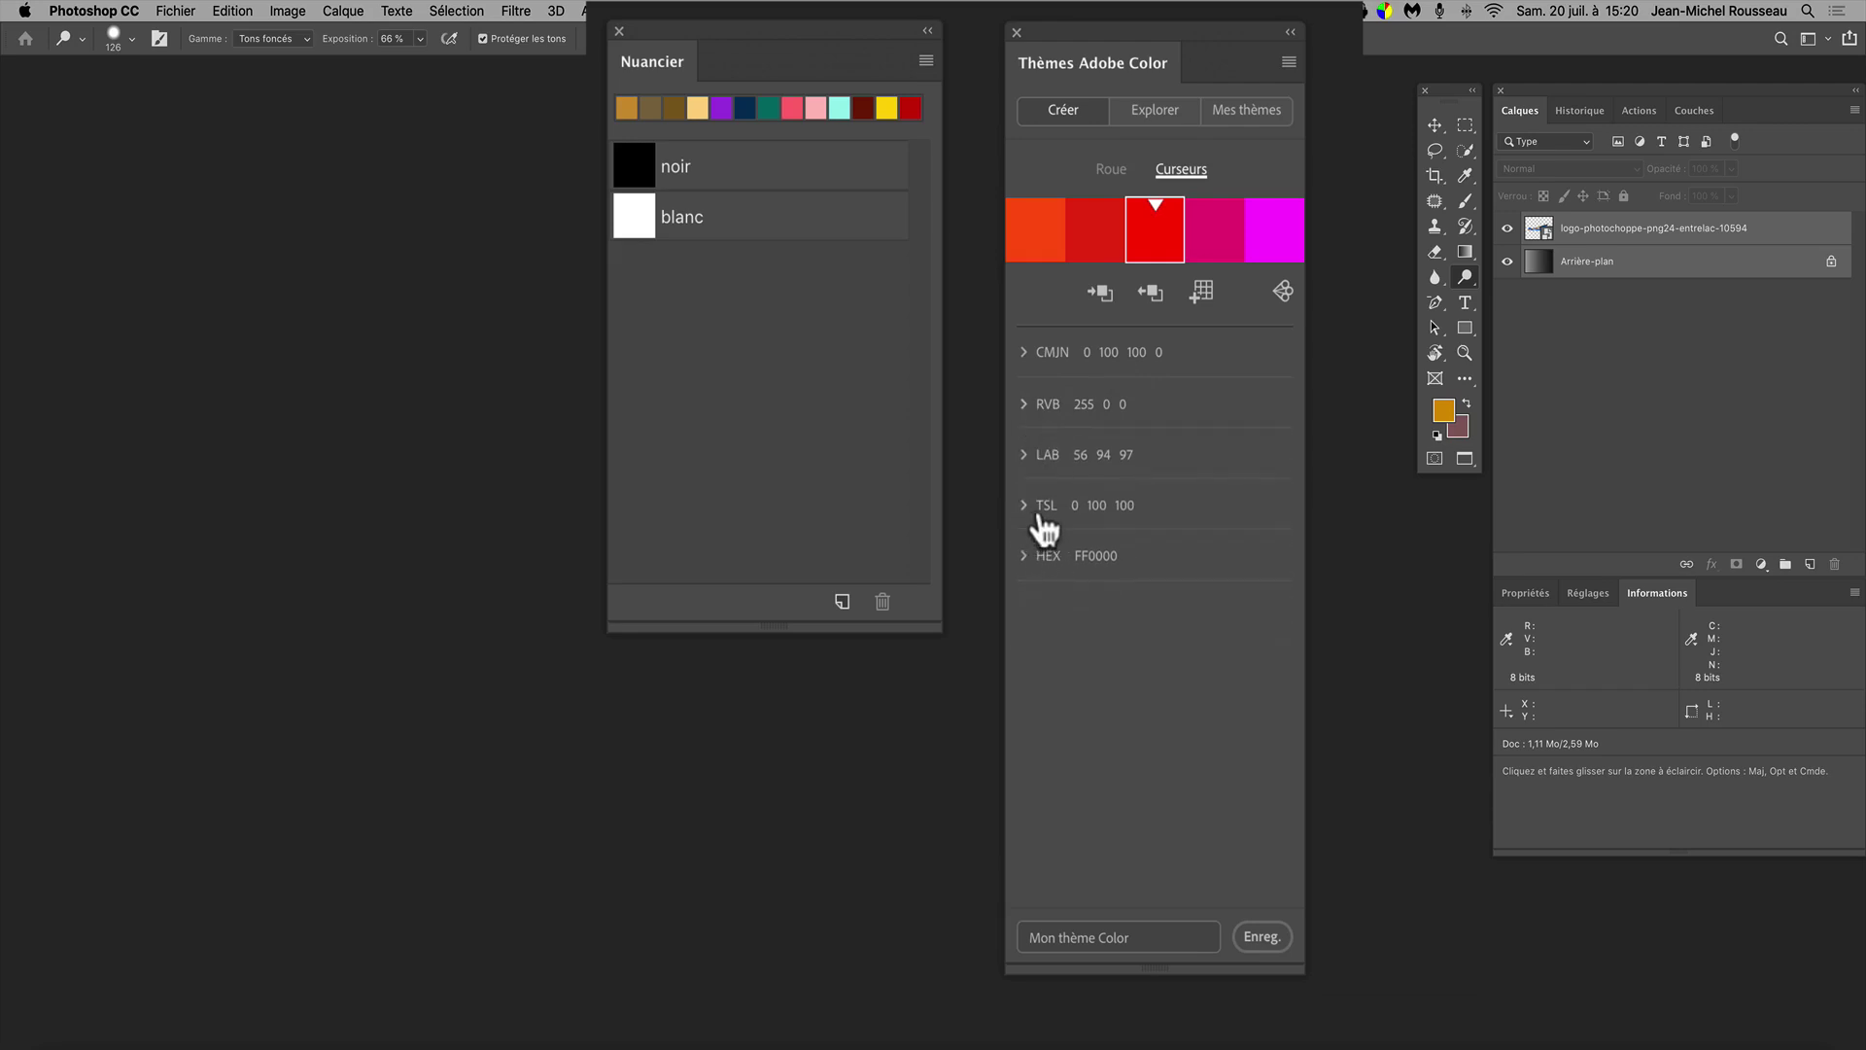
click(1040, 510)
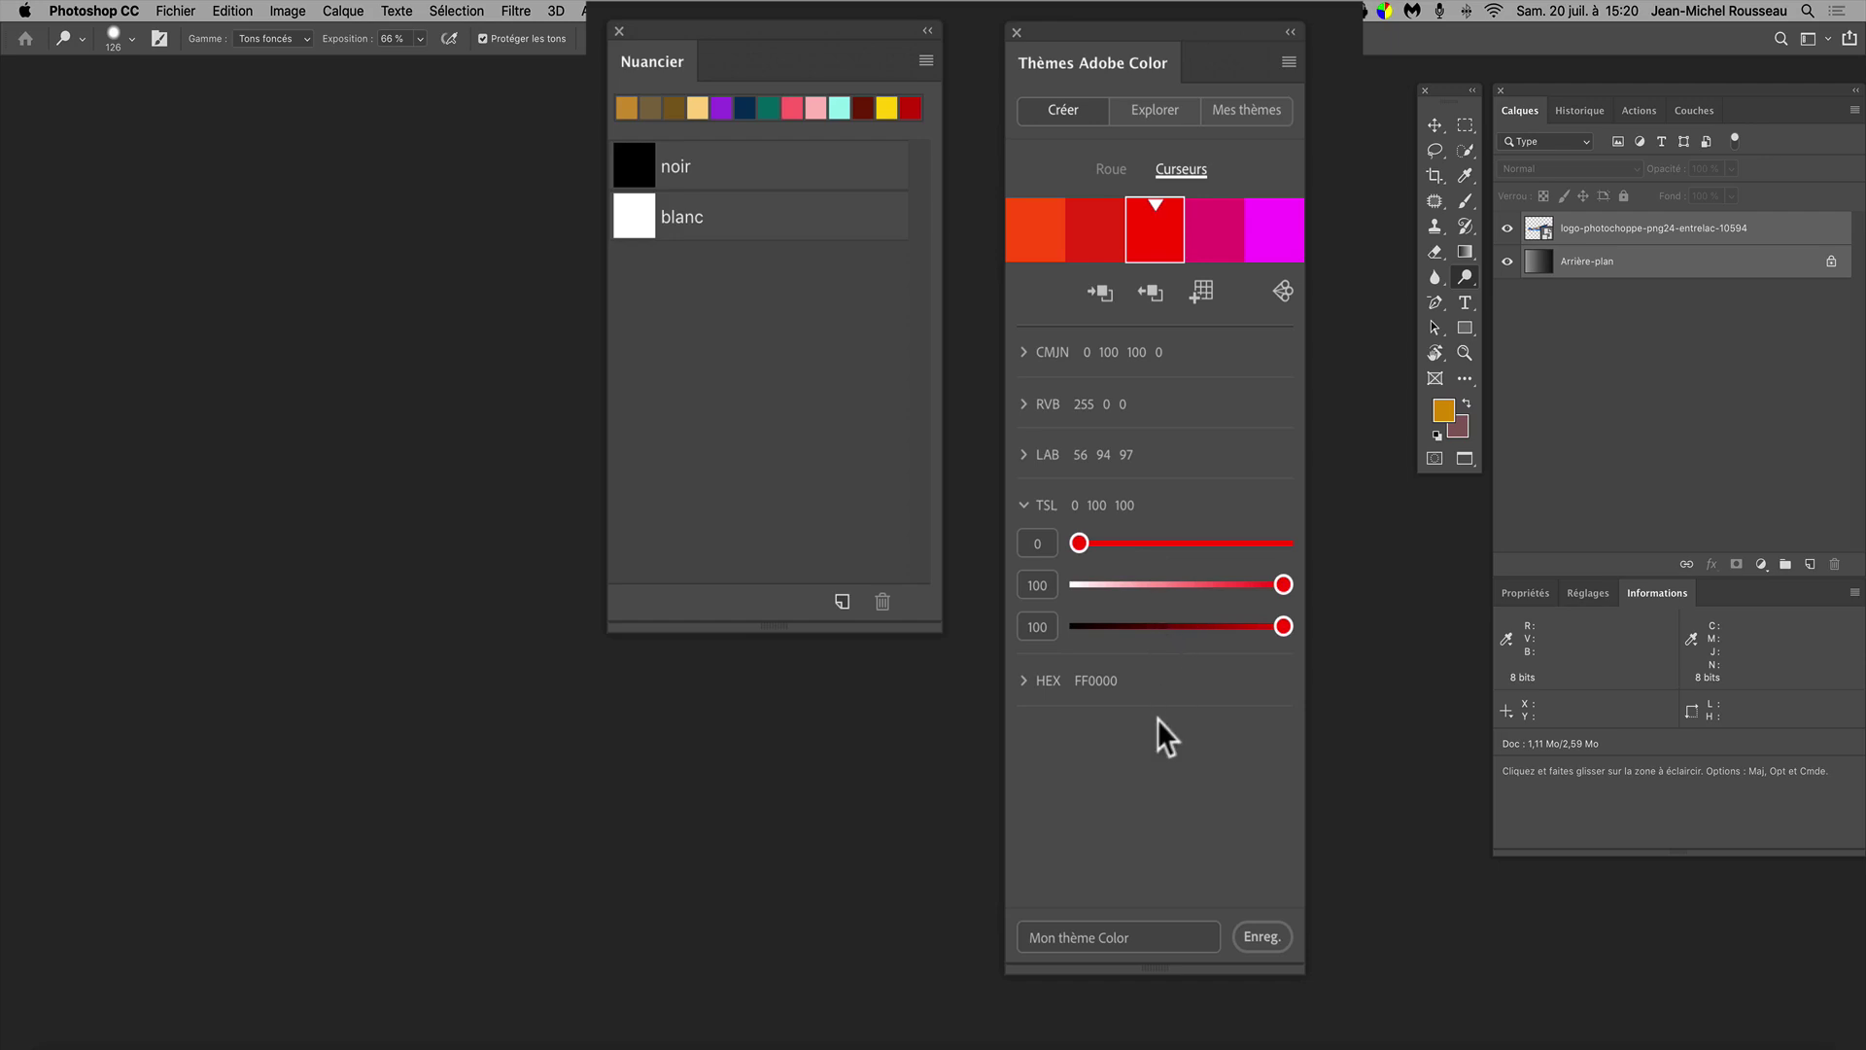
click(1118, 173)
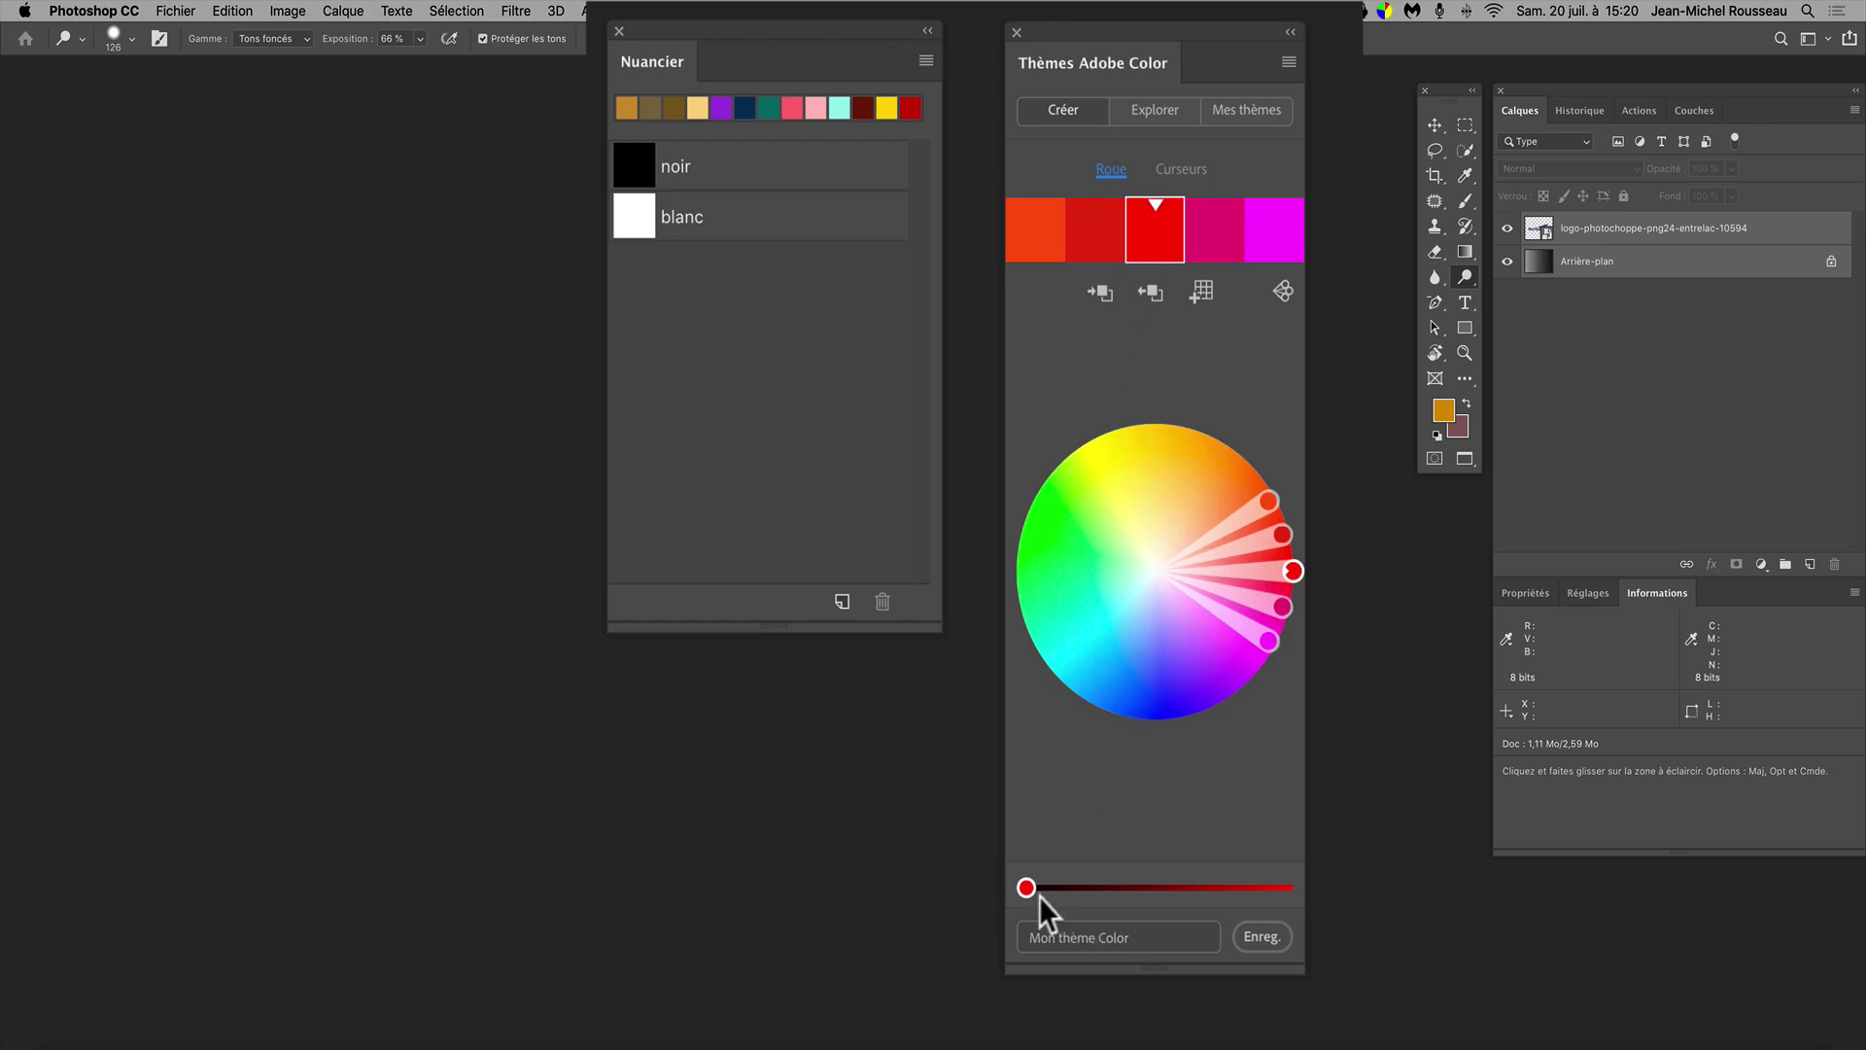
Darken the theme's base colour to about a third of its brightness and apply the Monochrome harmony rule
drag(1038, 902, 1124, 906)
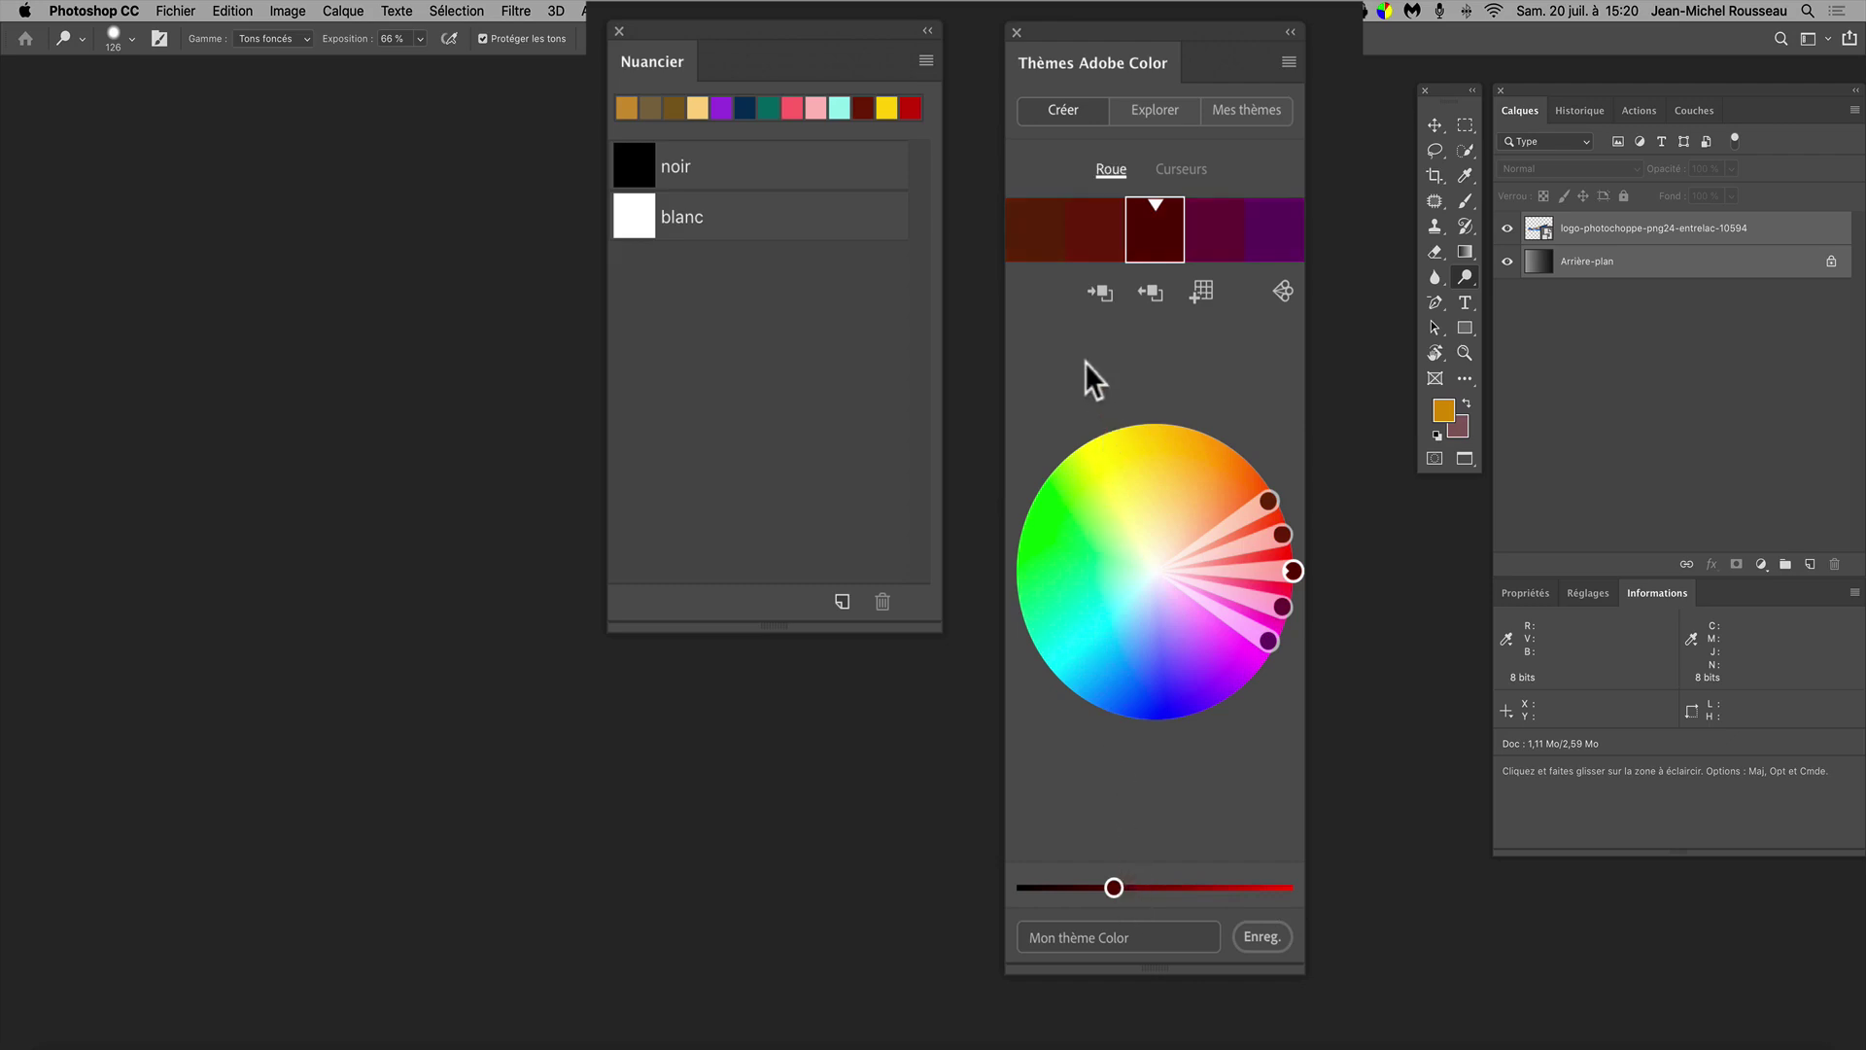
click(1287, 300)
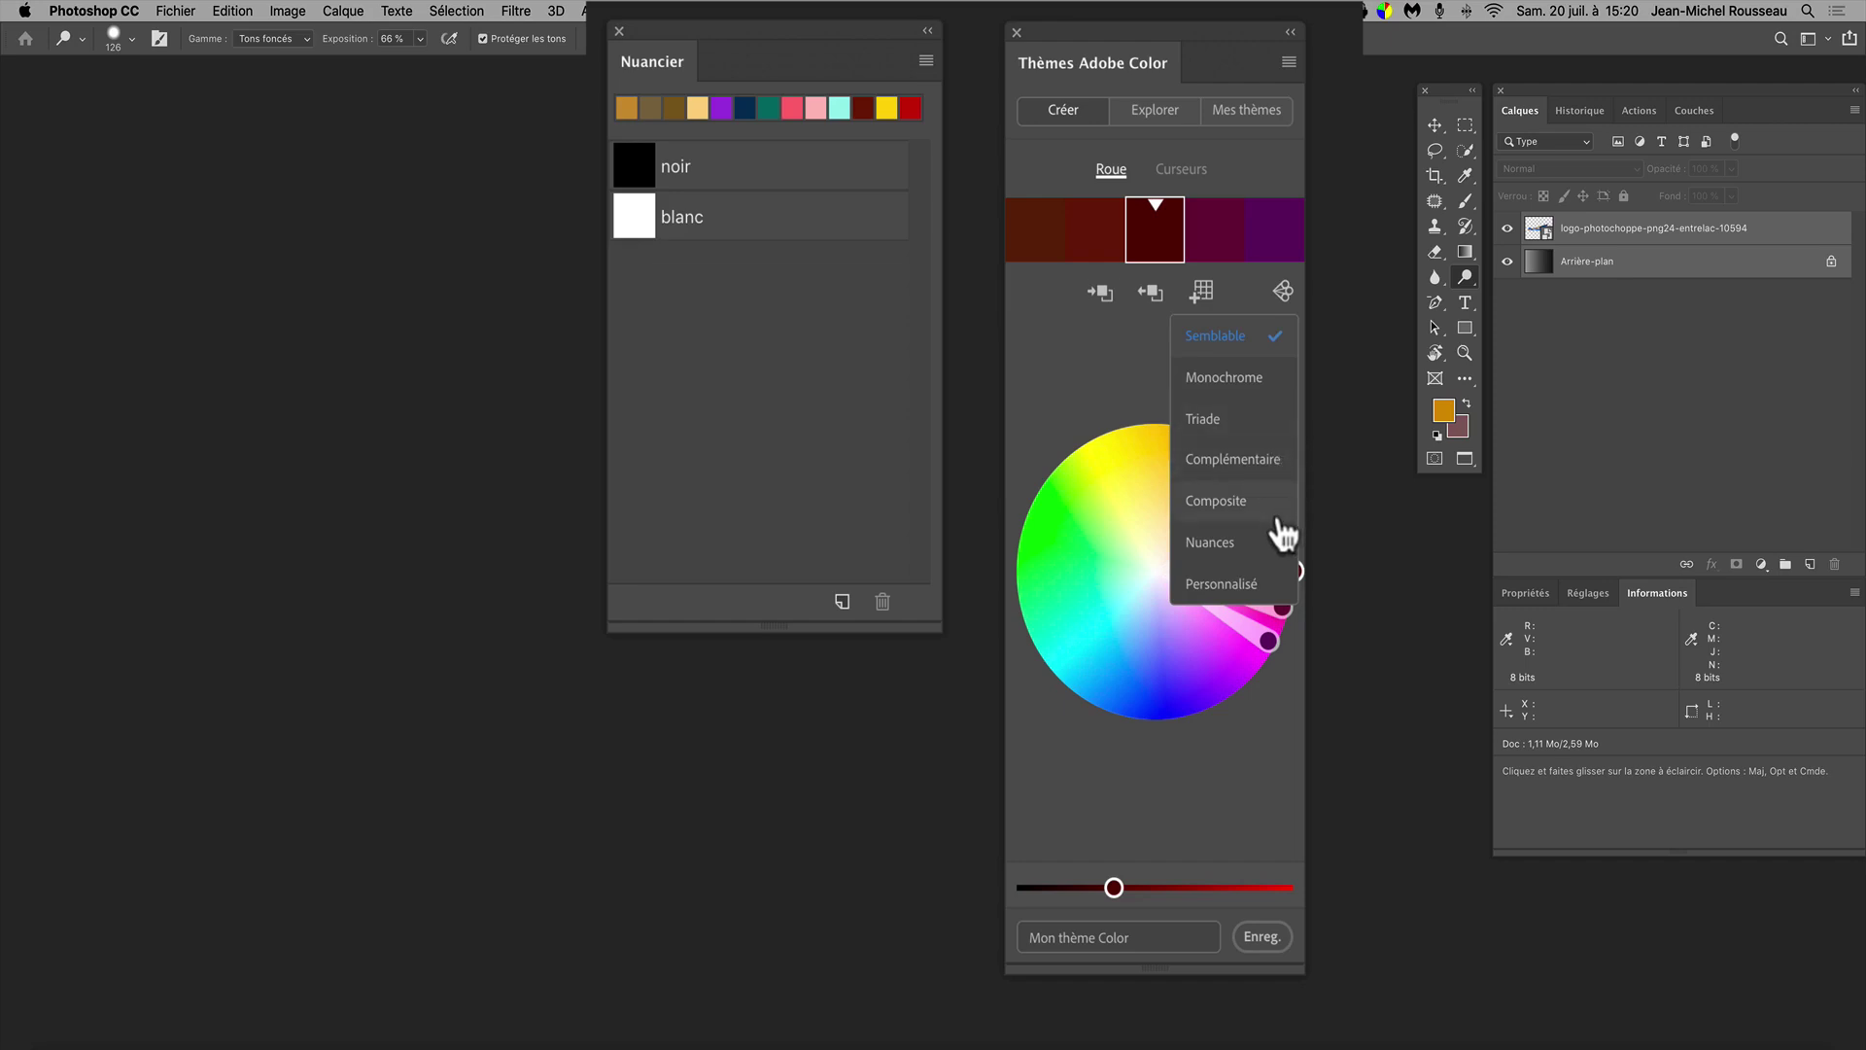
click(1104, 375)
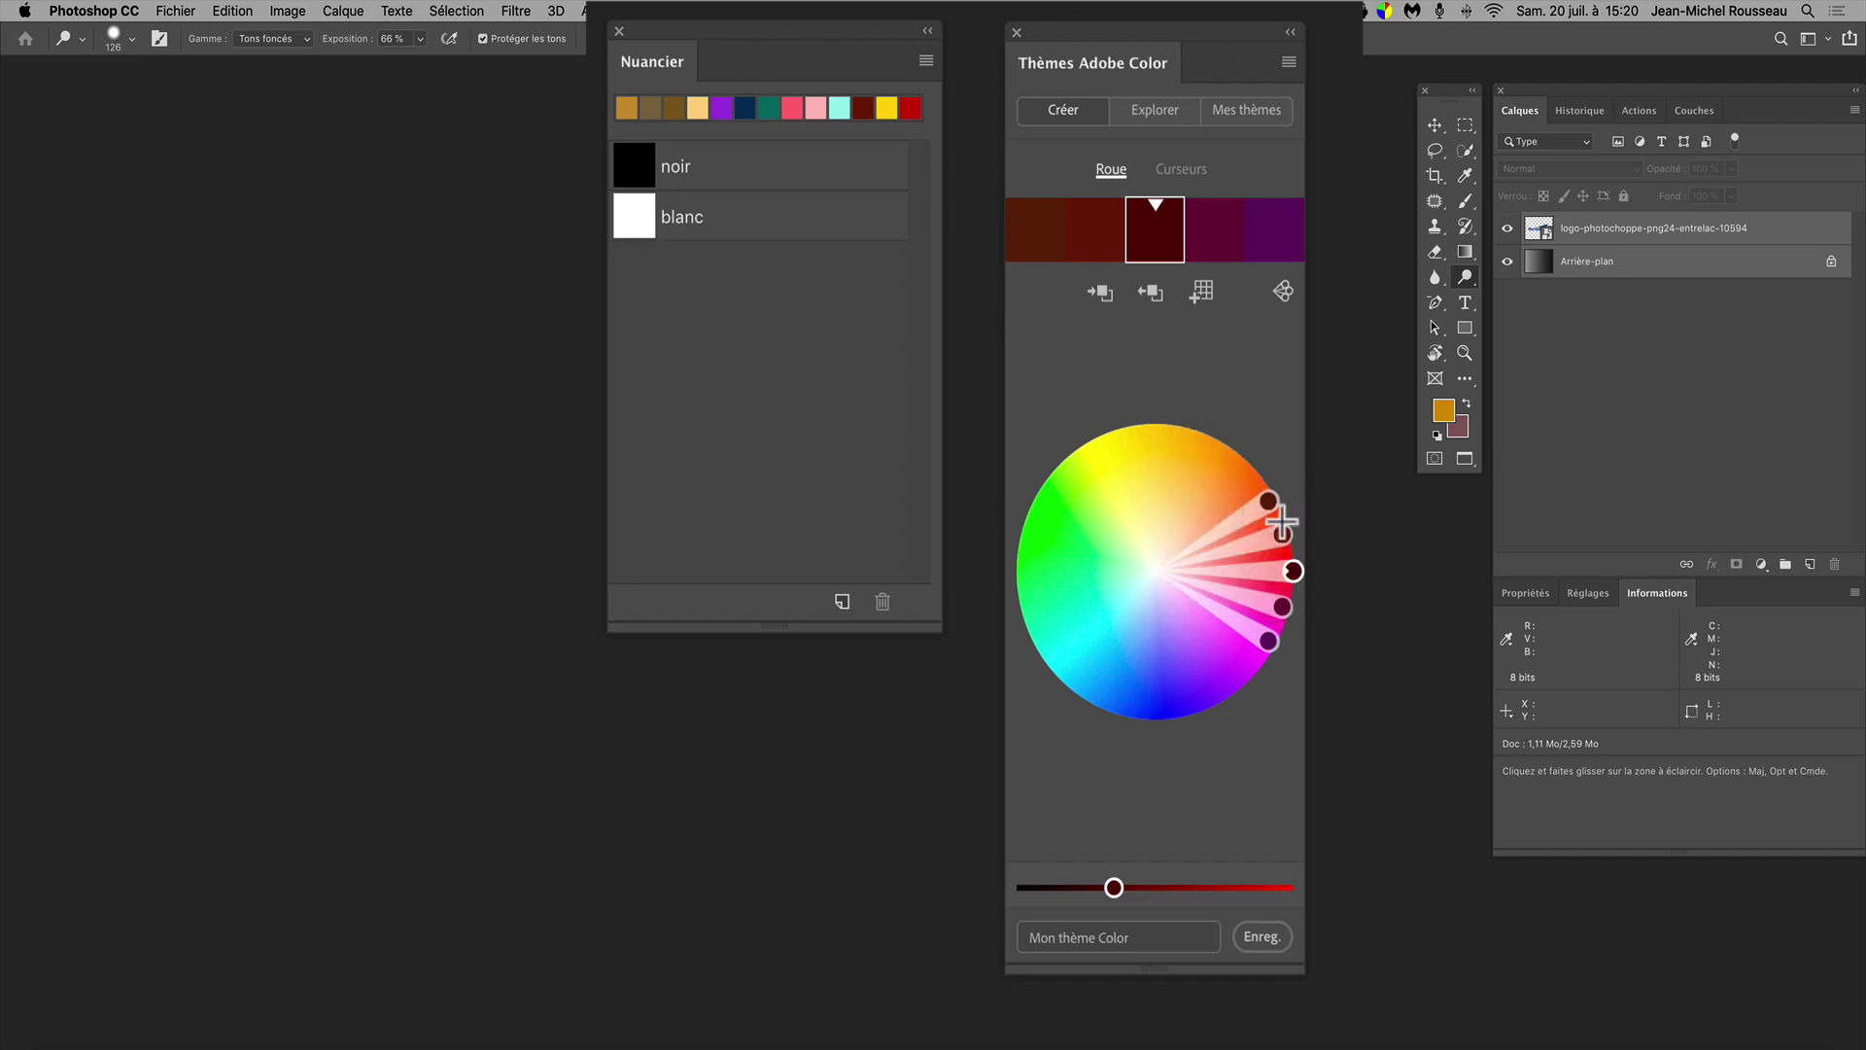
click(1282, 292)
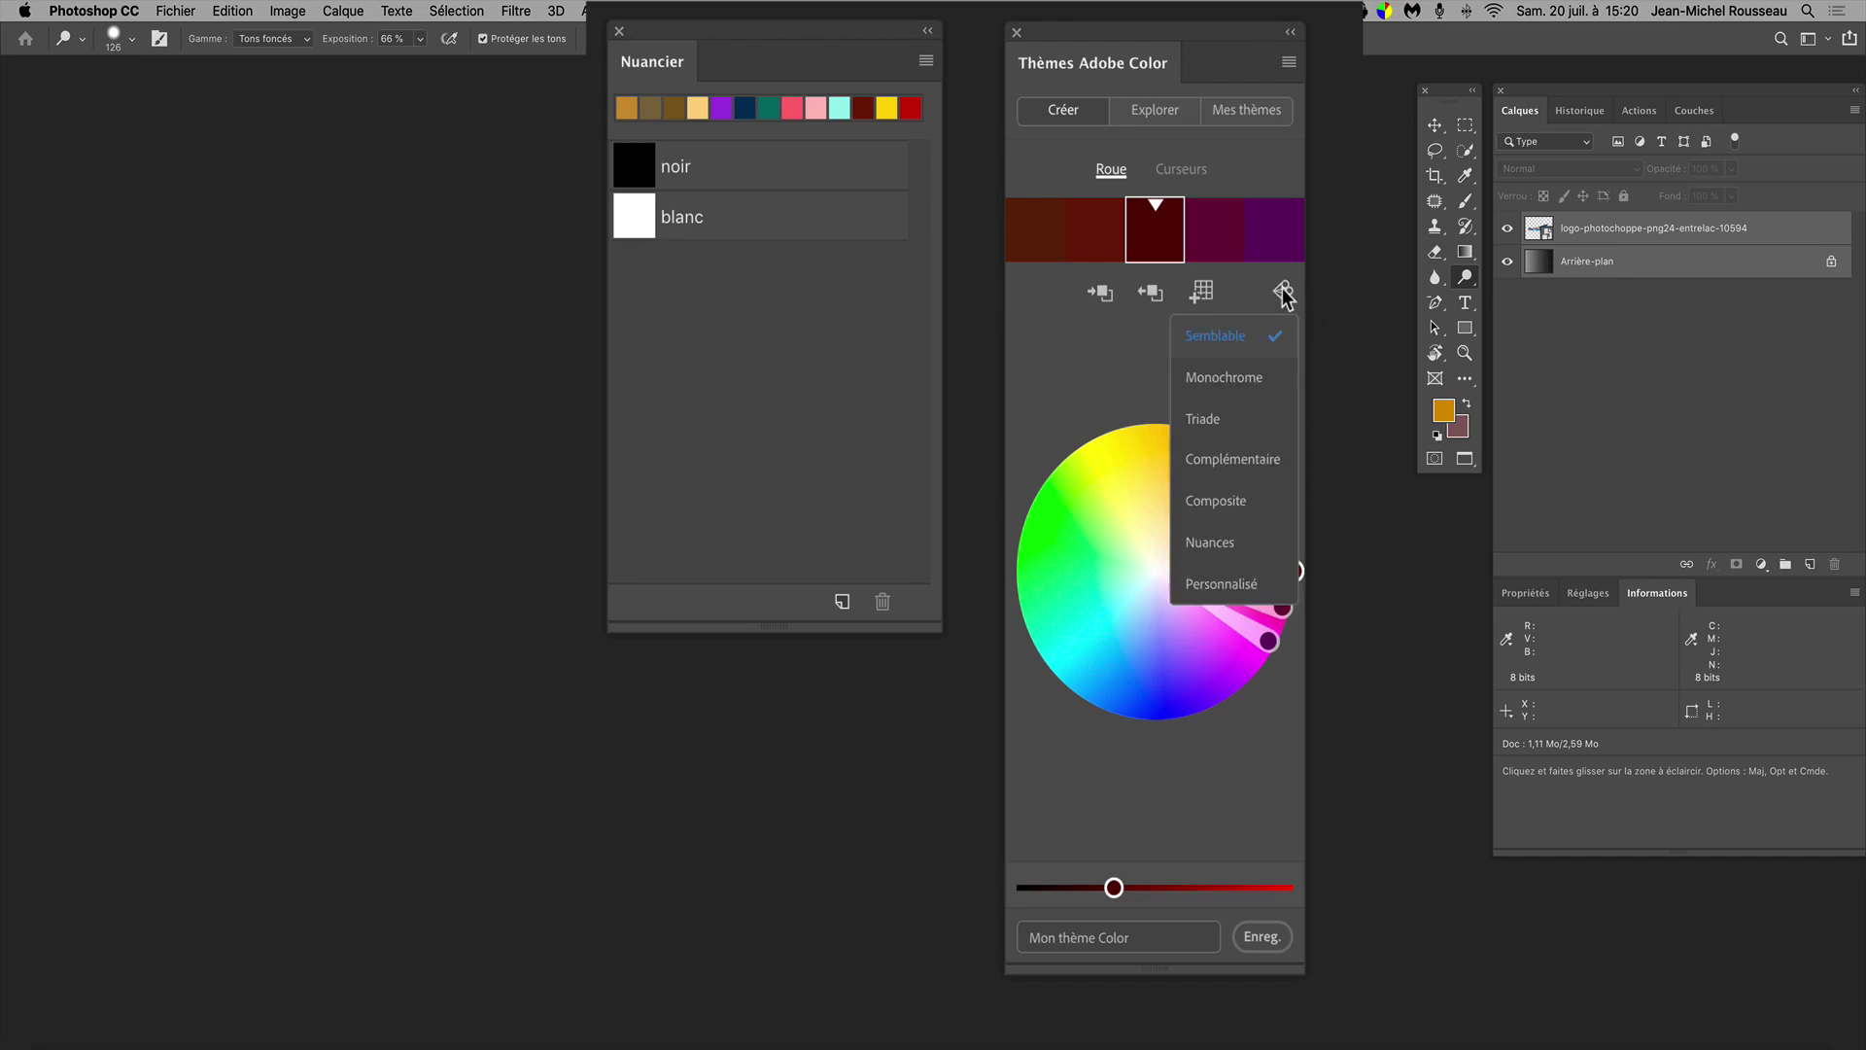
click(1271, 394)
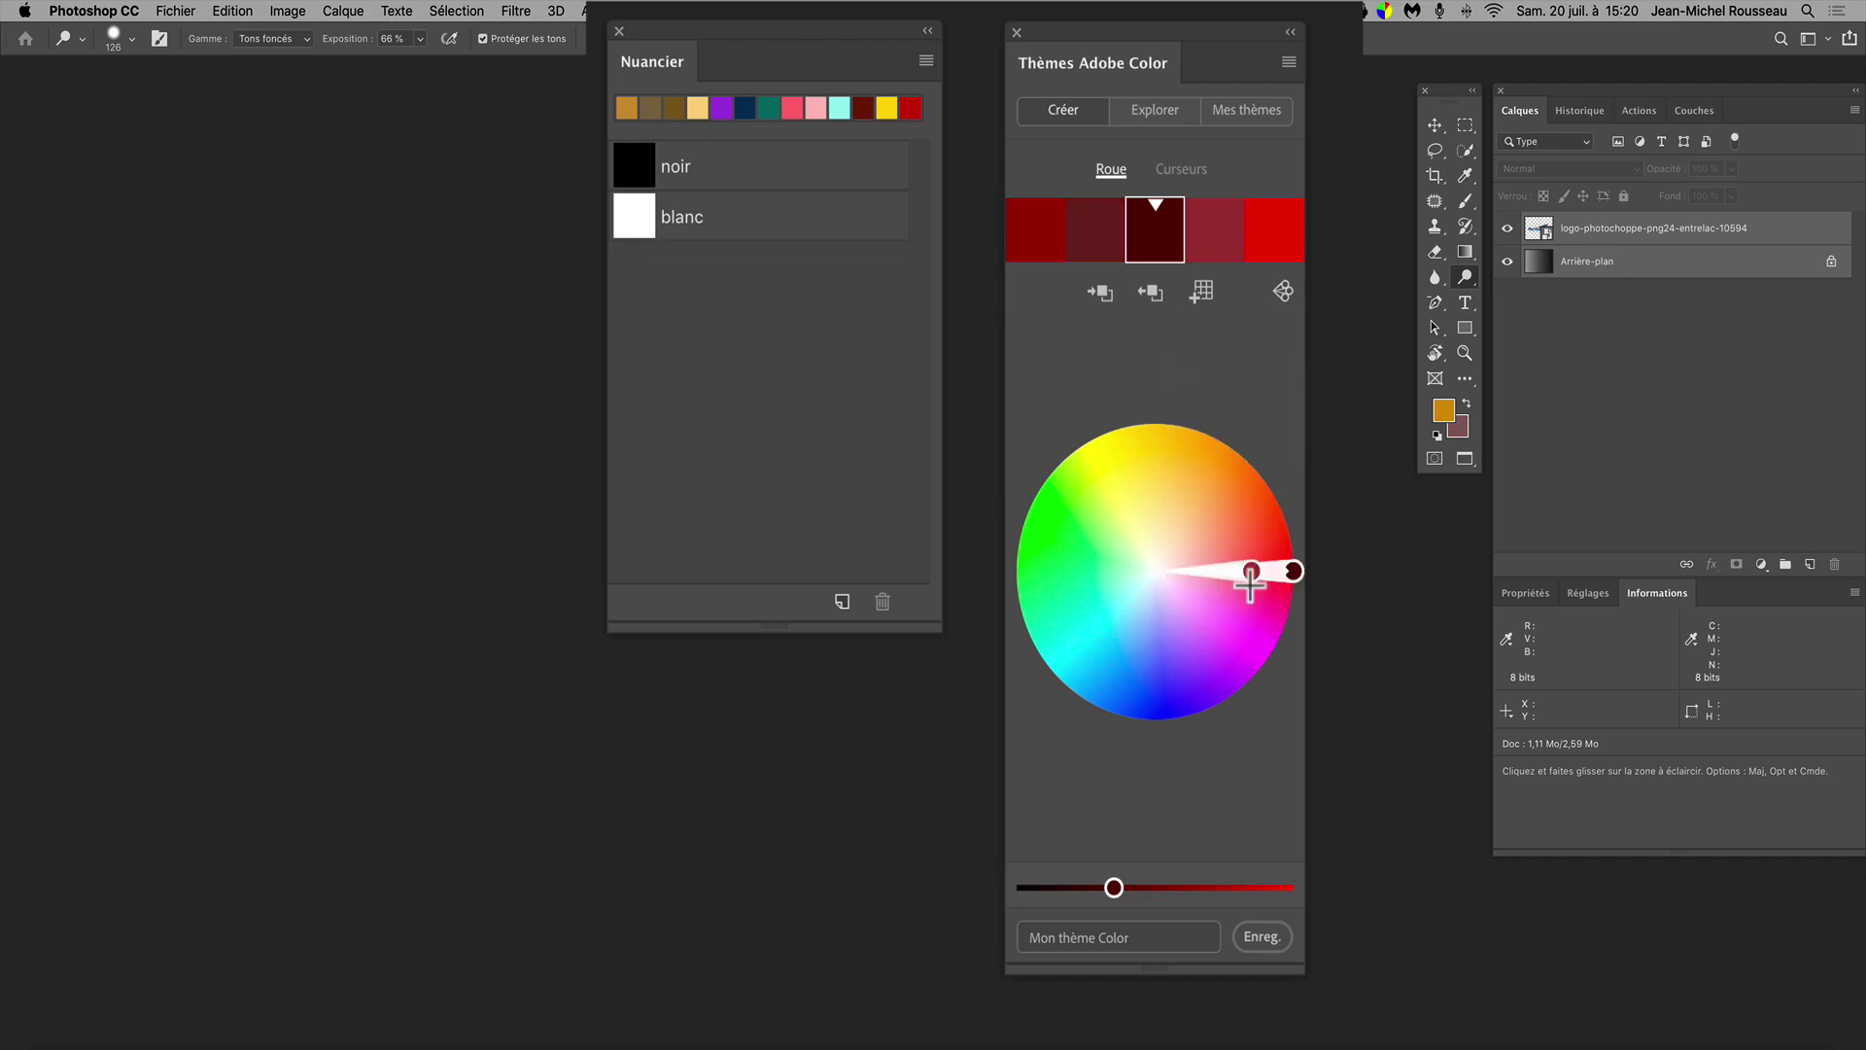
Shift the monochrome theme to soft, less saturated blues on the colour wheel and add its colours to the swatches
drag(1248, 575, 1139, 609)
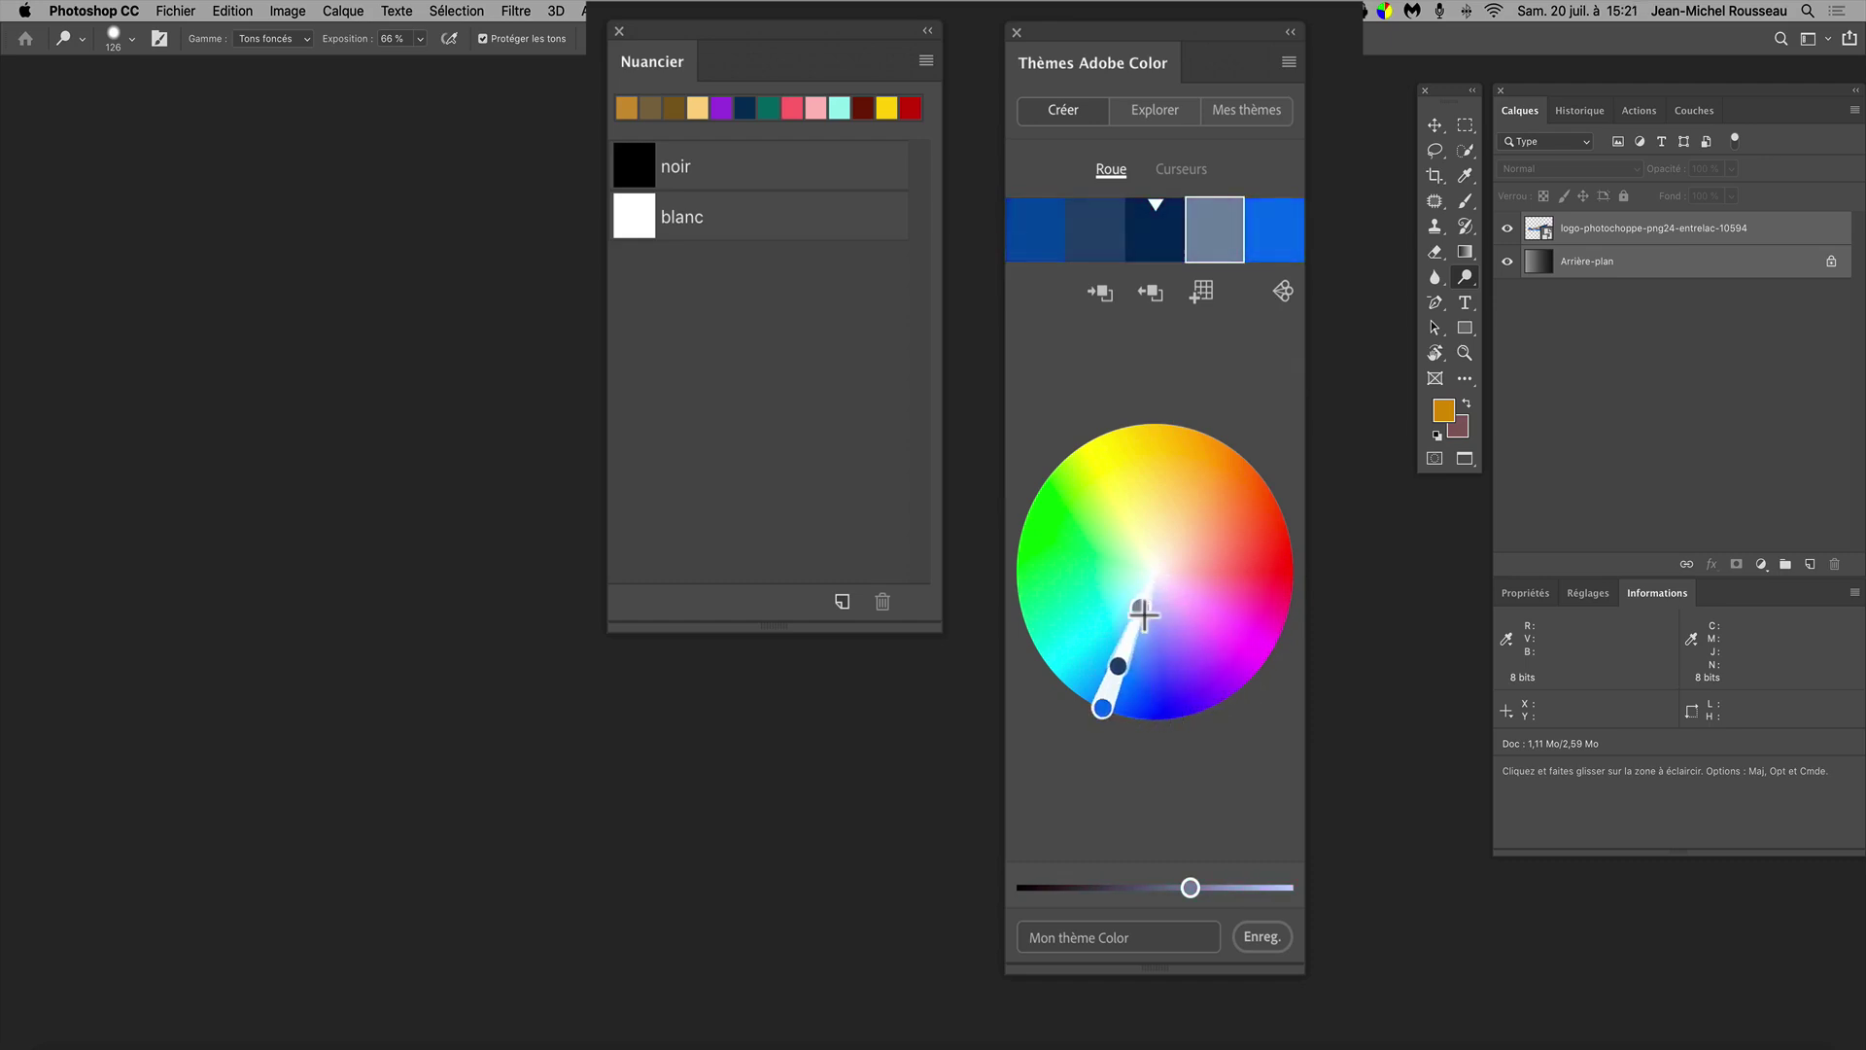
click(1107, 703)
drag(1108, 703, 1118, 656)
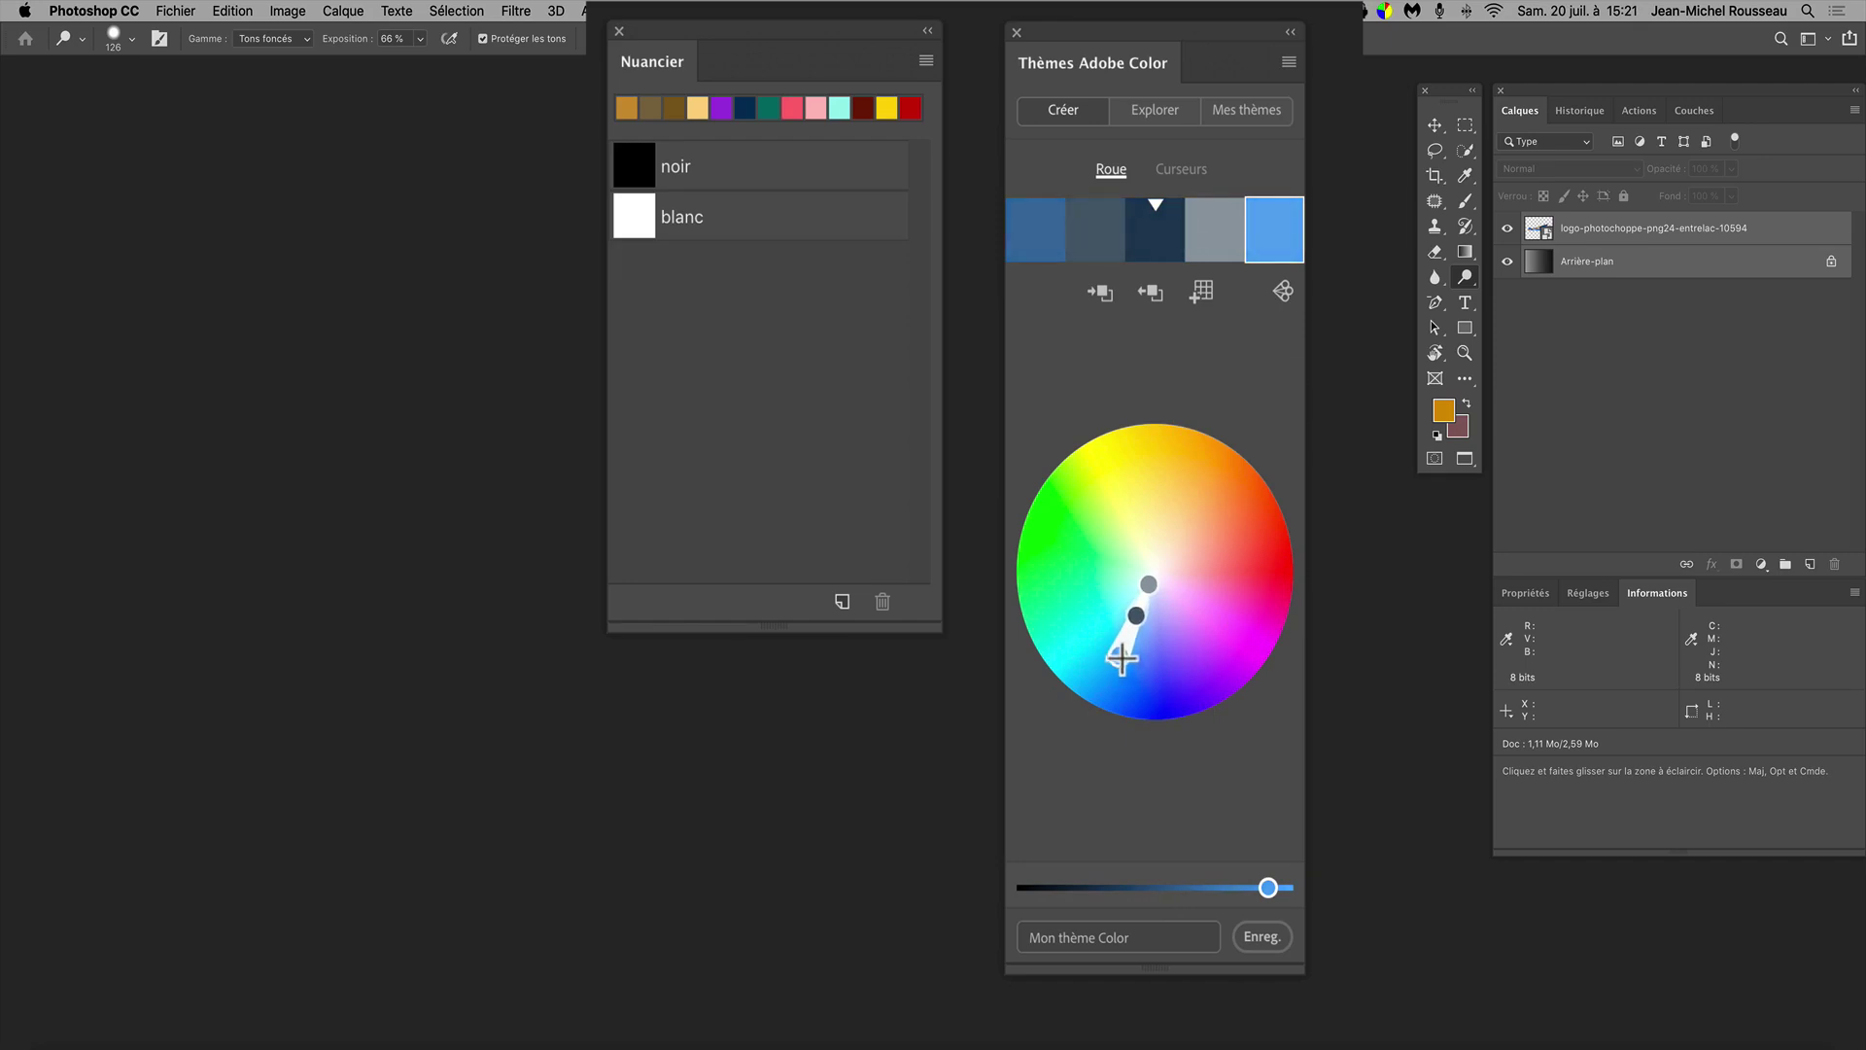
click(1212, 307)
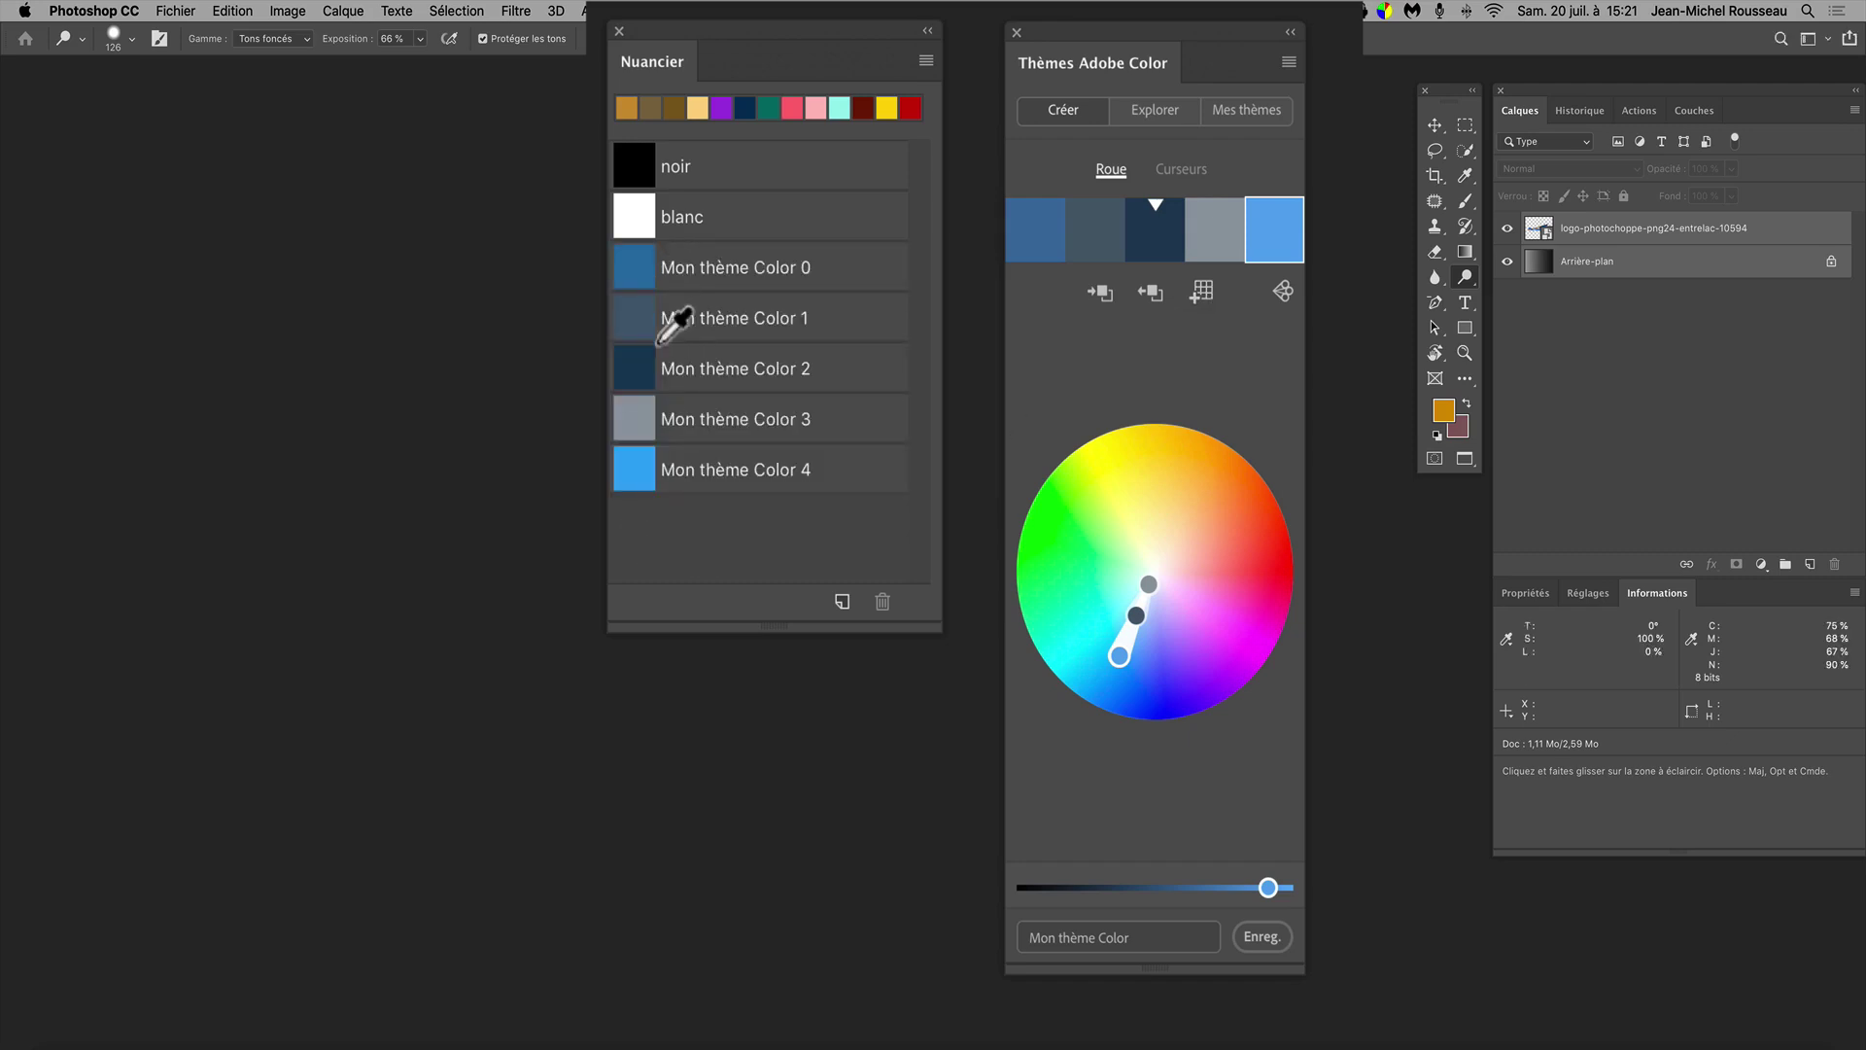
Name the theme "bleu des mers" and add its colours to the swatches under that name
triple_click(1147, 939)
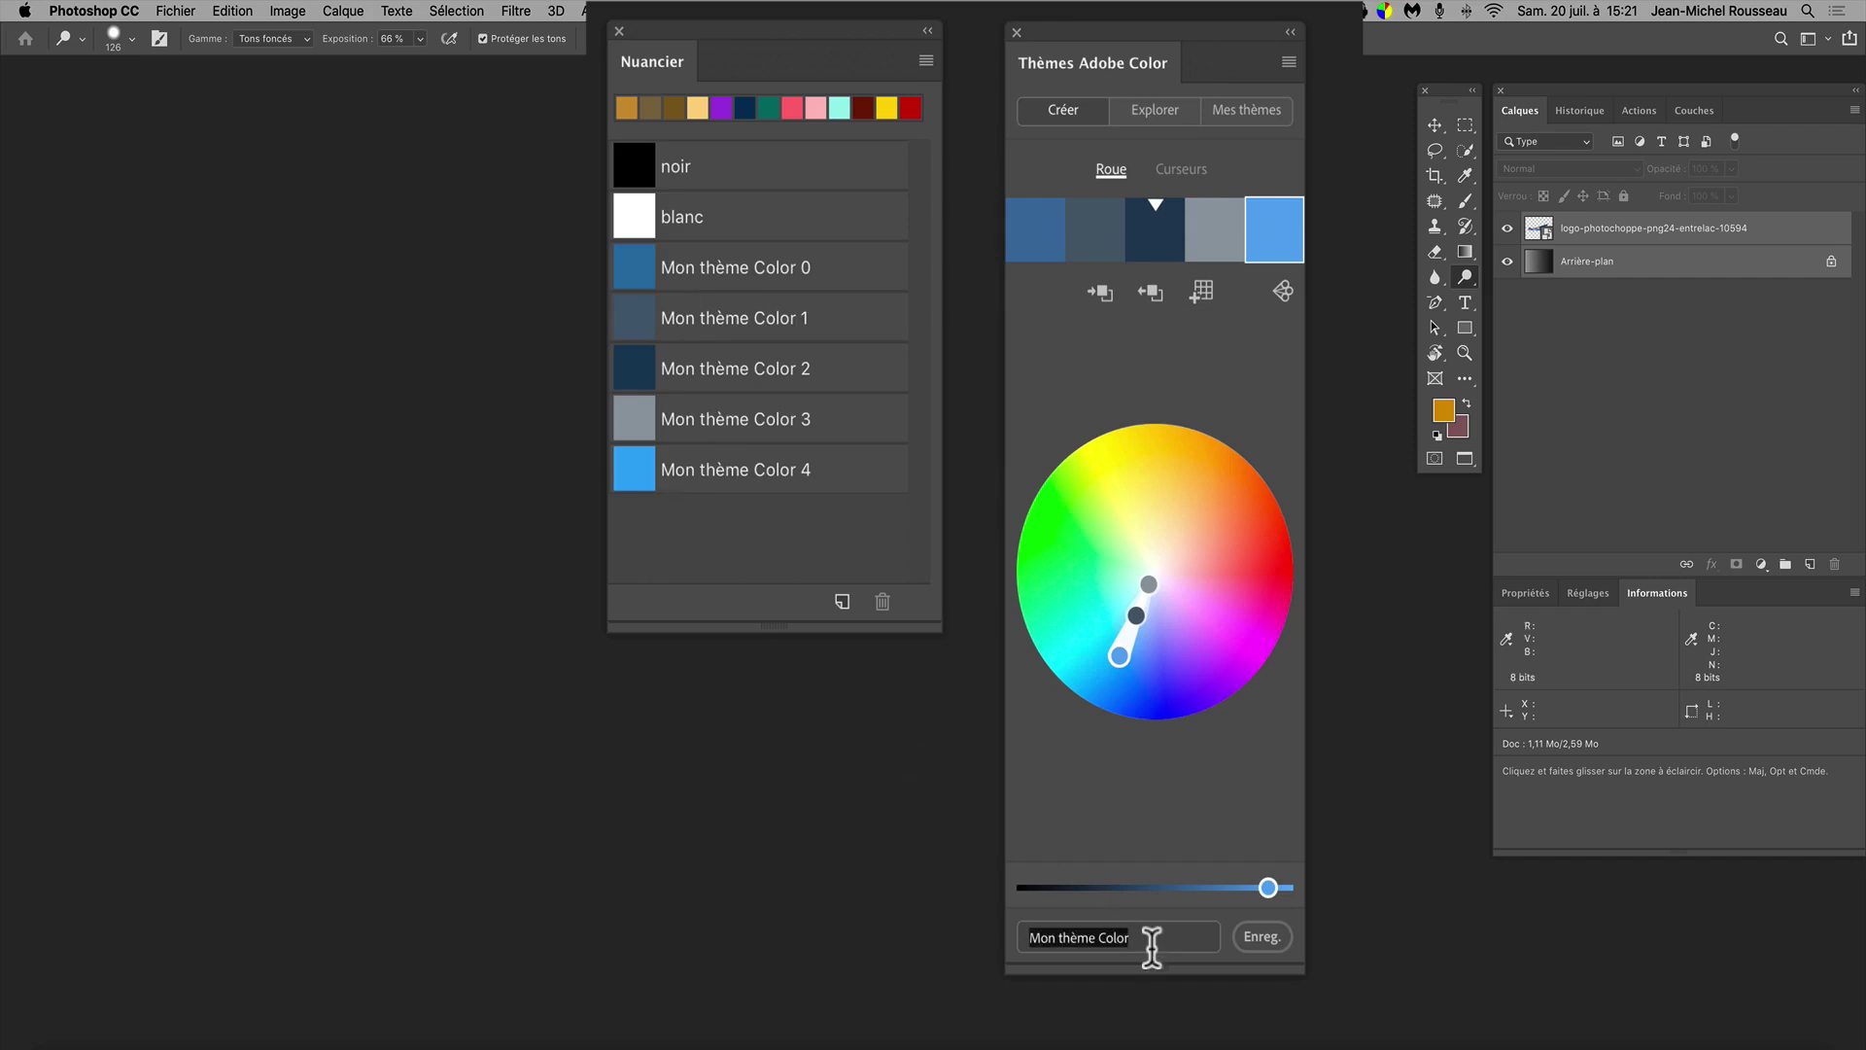
text(bleue des mers)
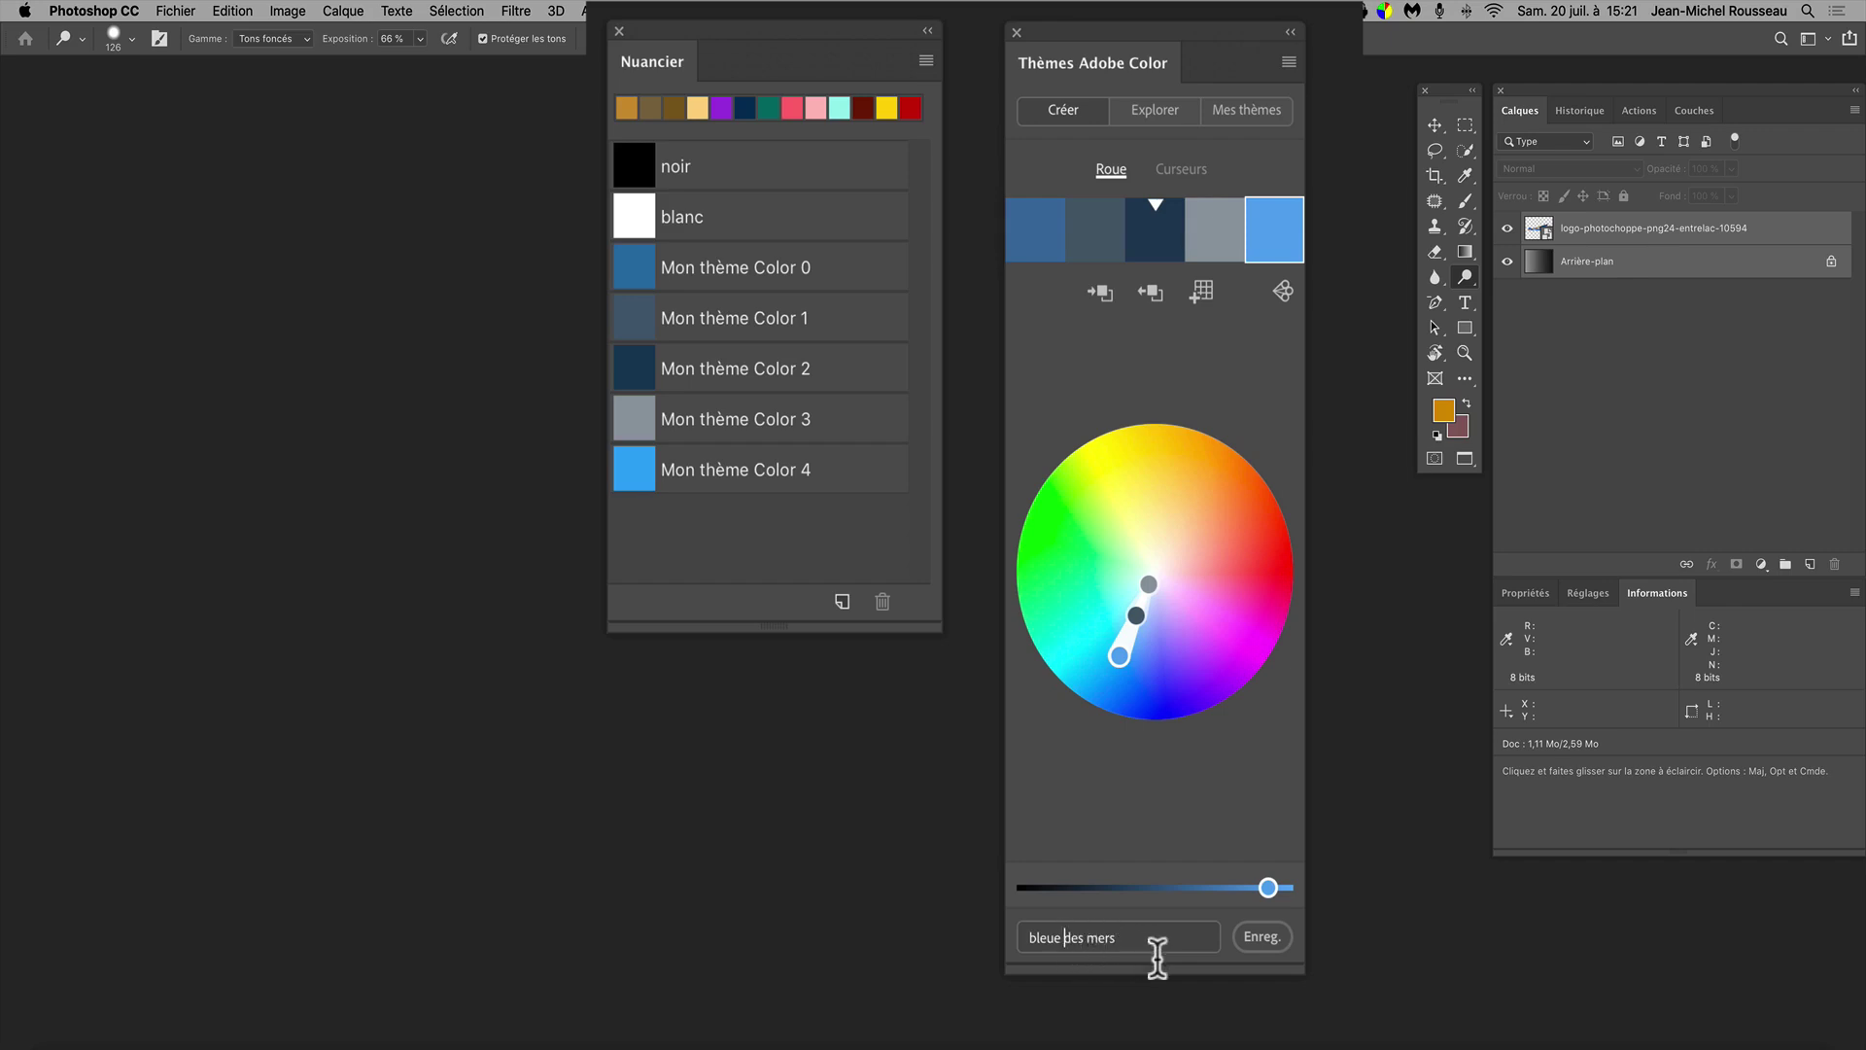
key(BackSpace)
key(BackSpace)
click(1214, 303)
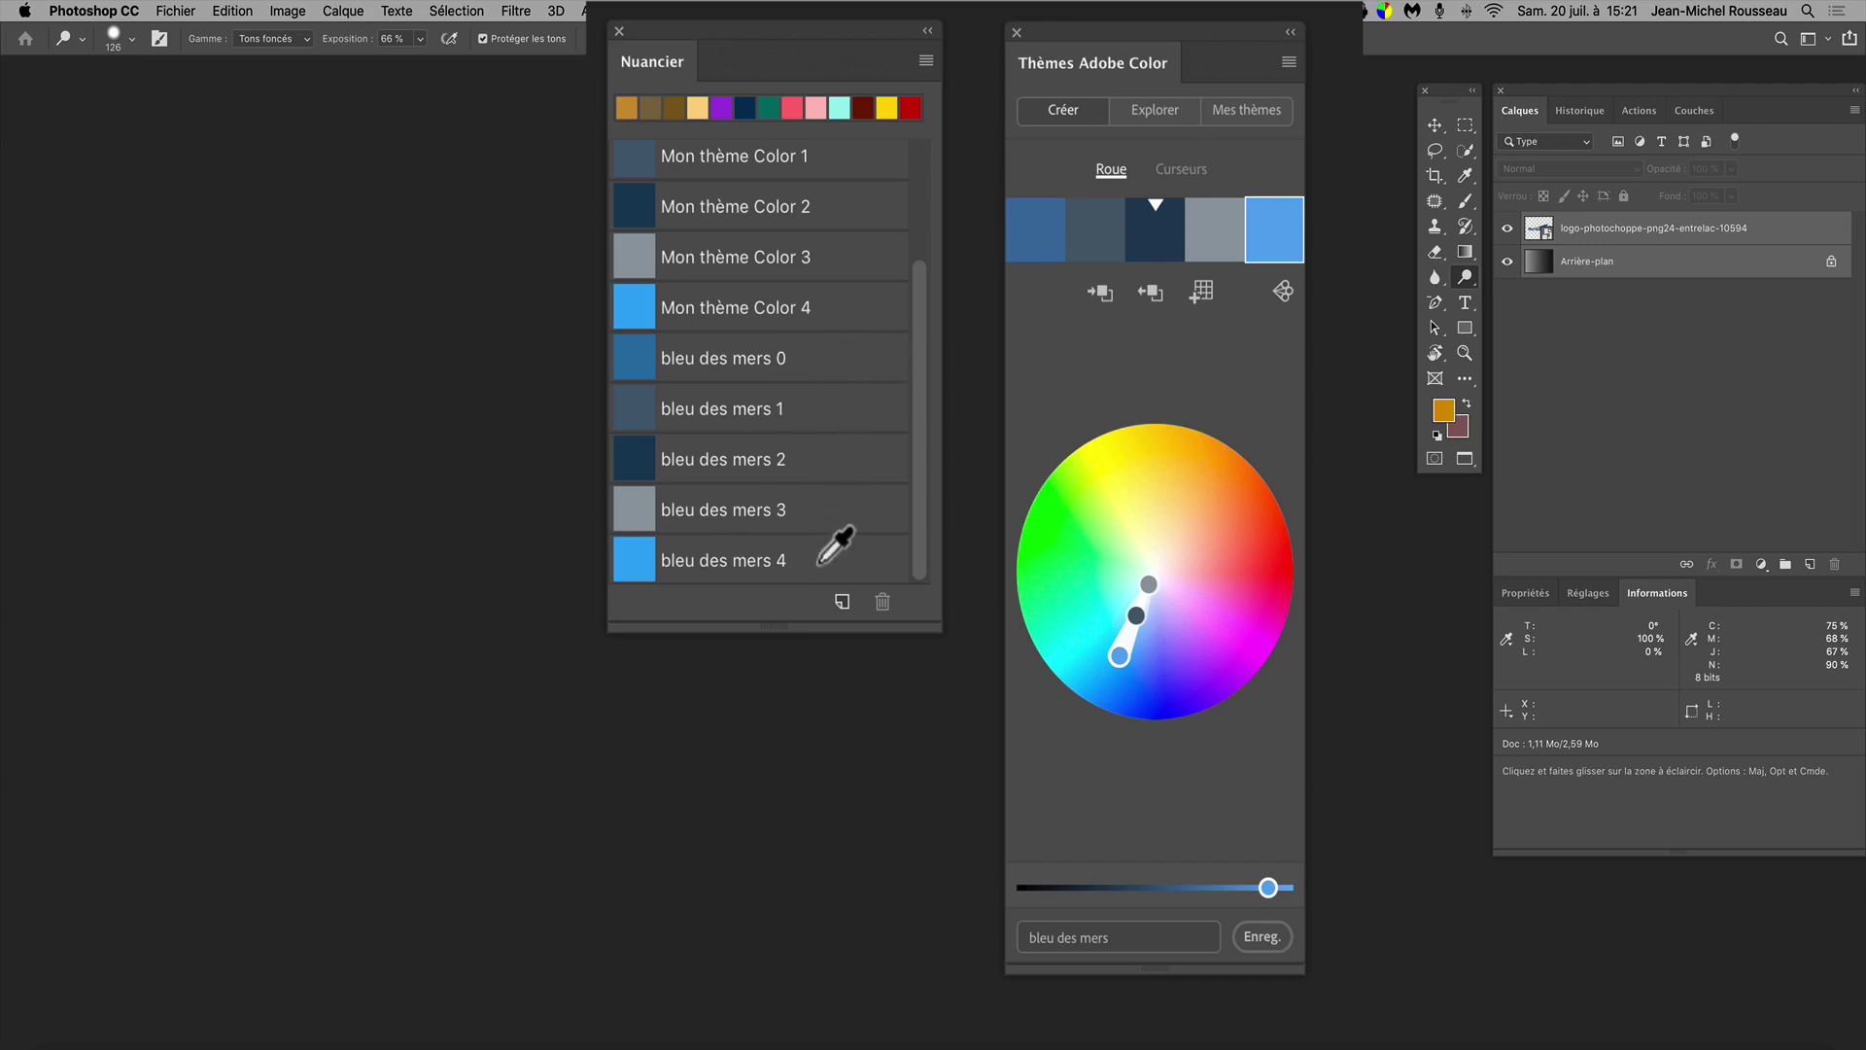
scroll(835, 546, up, 3)
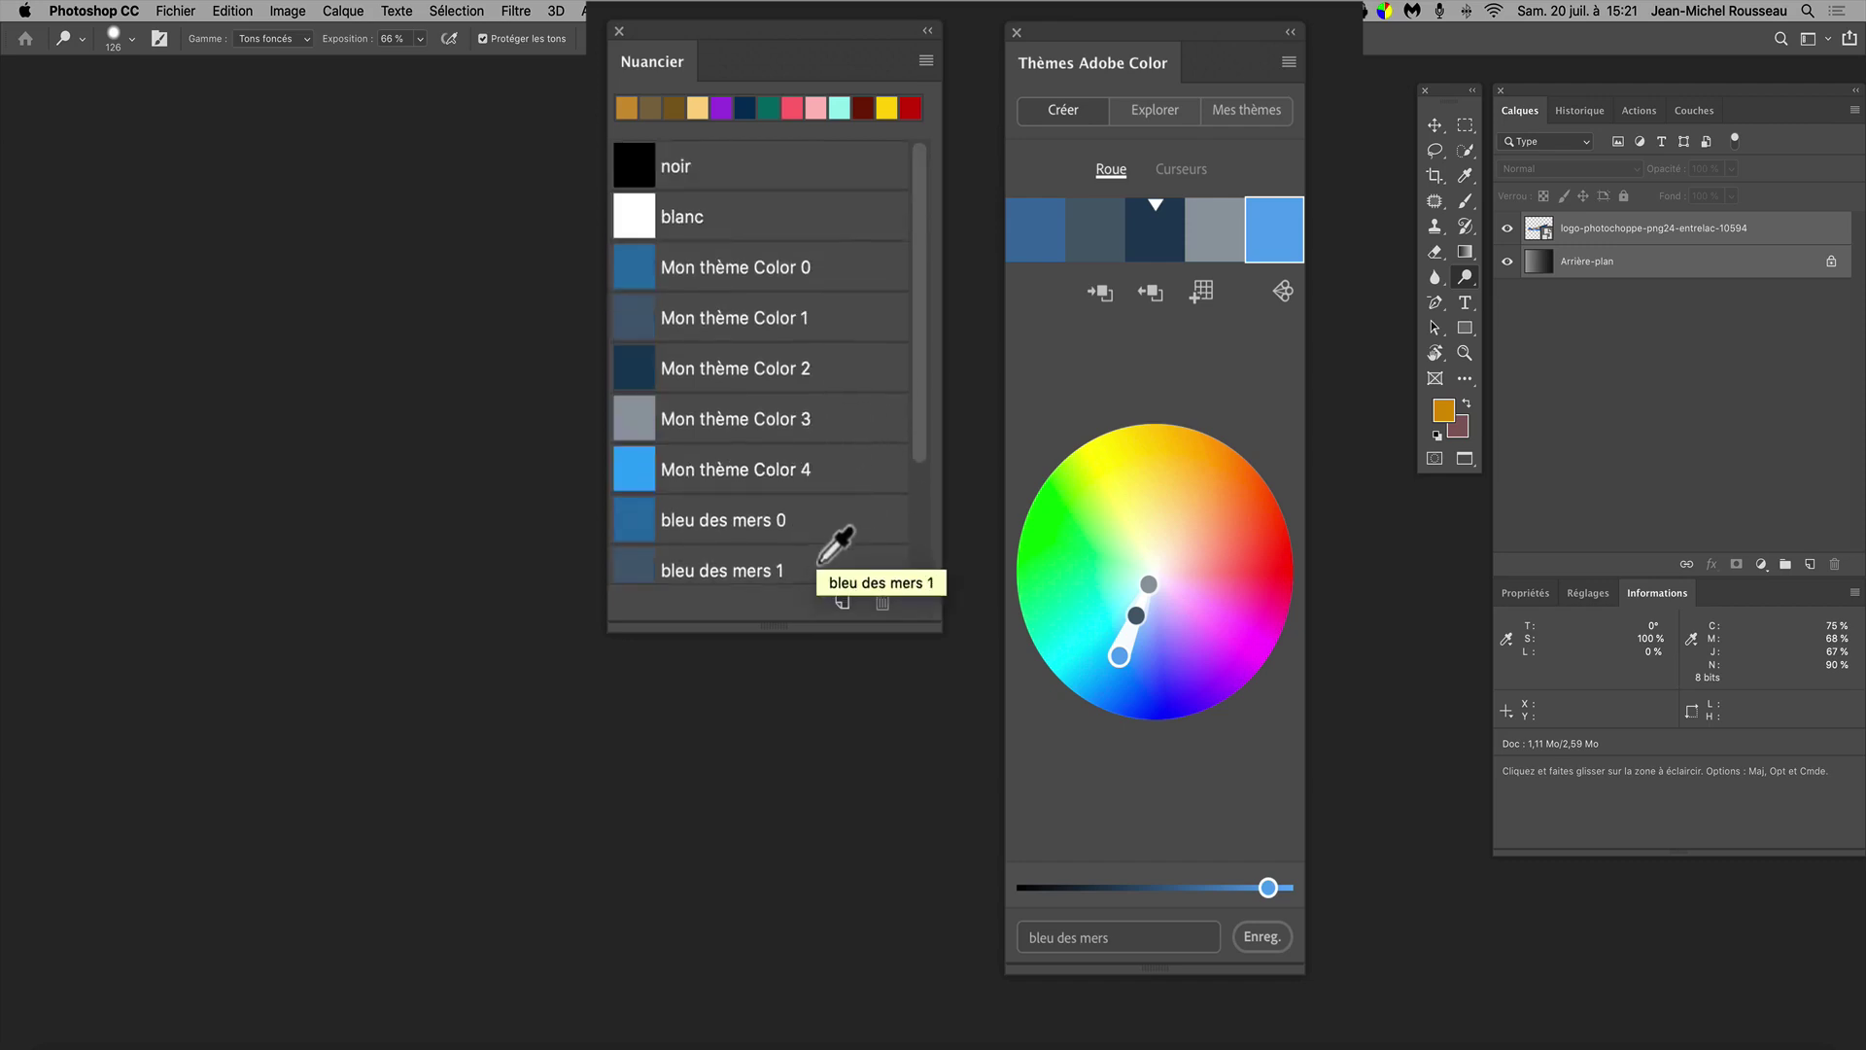
scroll(836, 546, down, 3)
scroll(834, 545, up, 3)
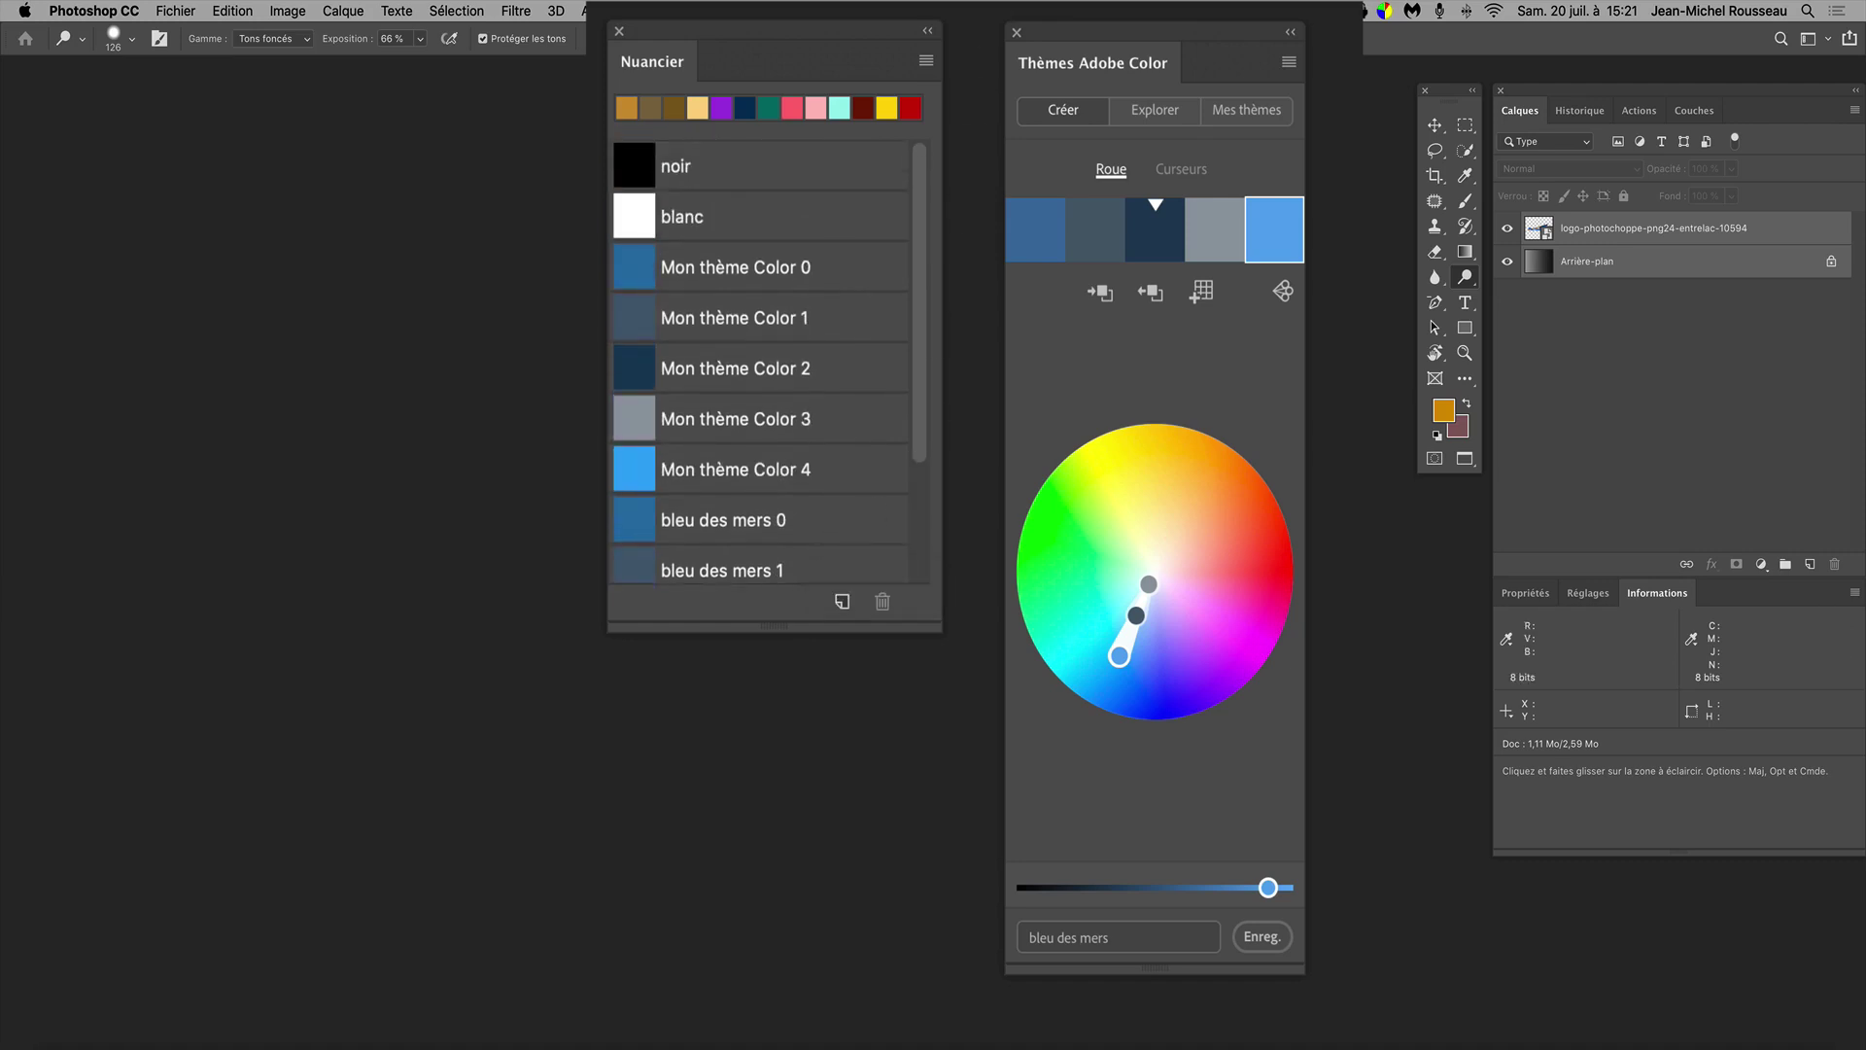
click(928, 61)
key(Escape)
scroll(720, 486, down, 3)
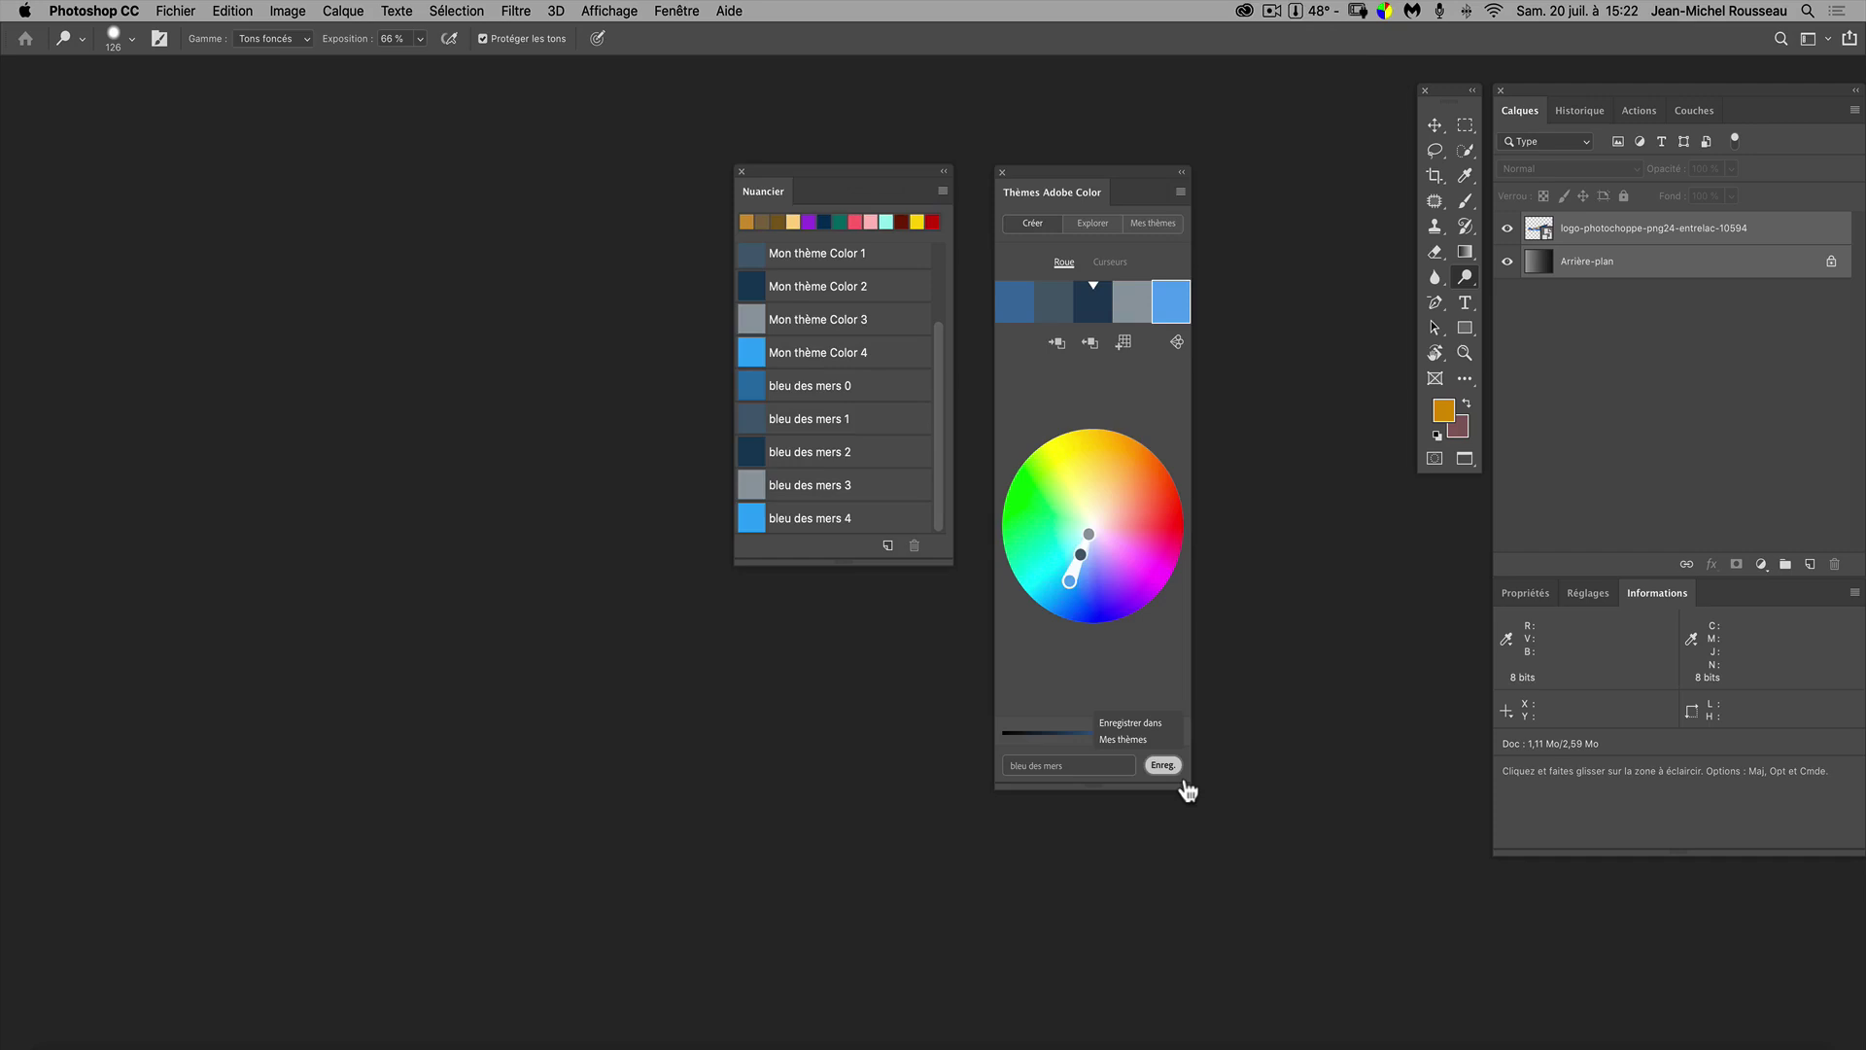
Show the Bibliothèques panel beside the swatches, dismiss its introduction message and widen it to show more library colours
click(667, 12)
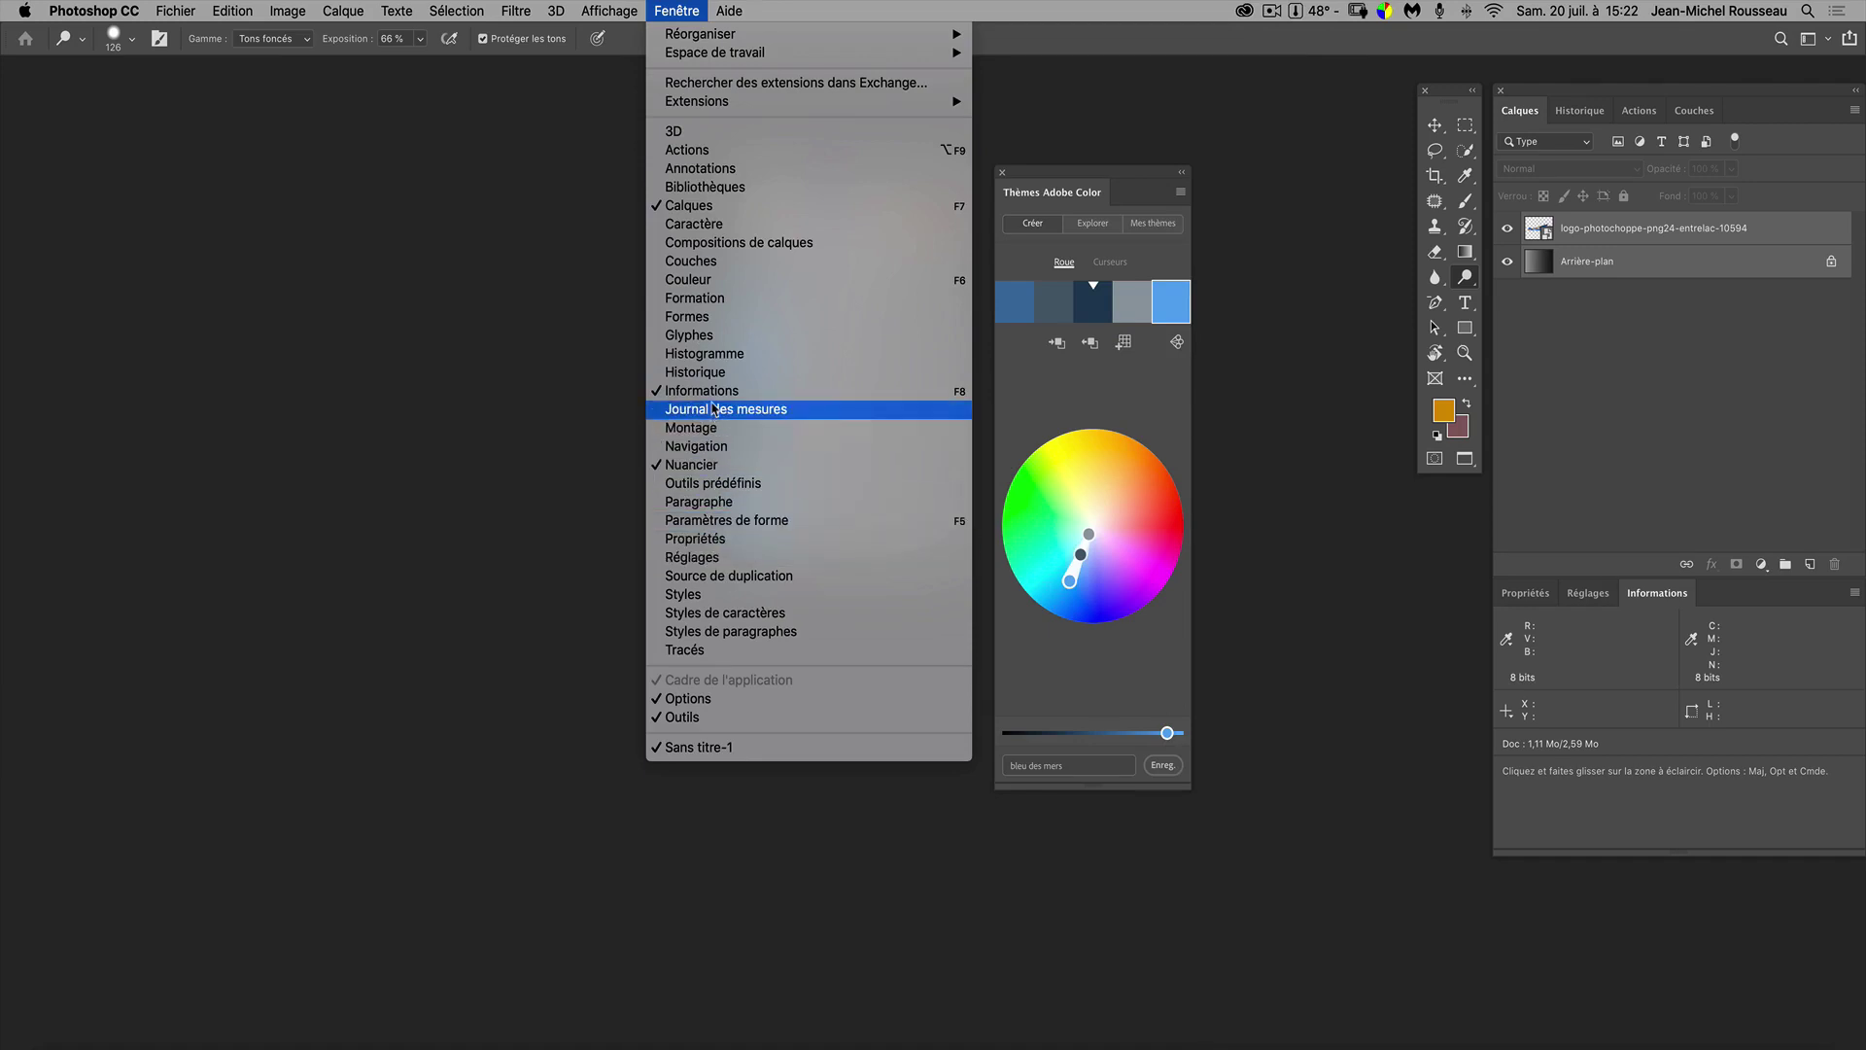
click(745, 194)
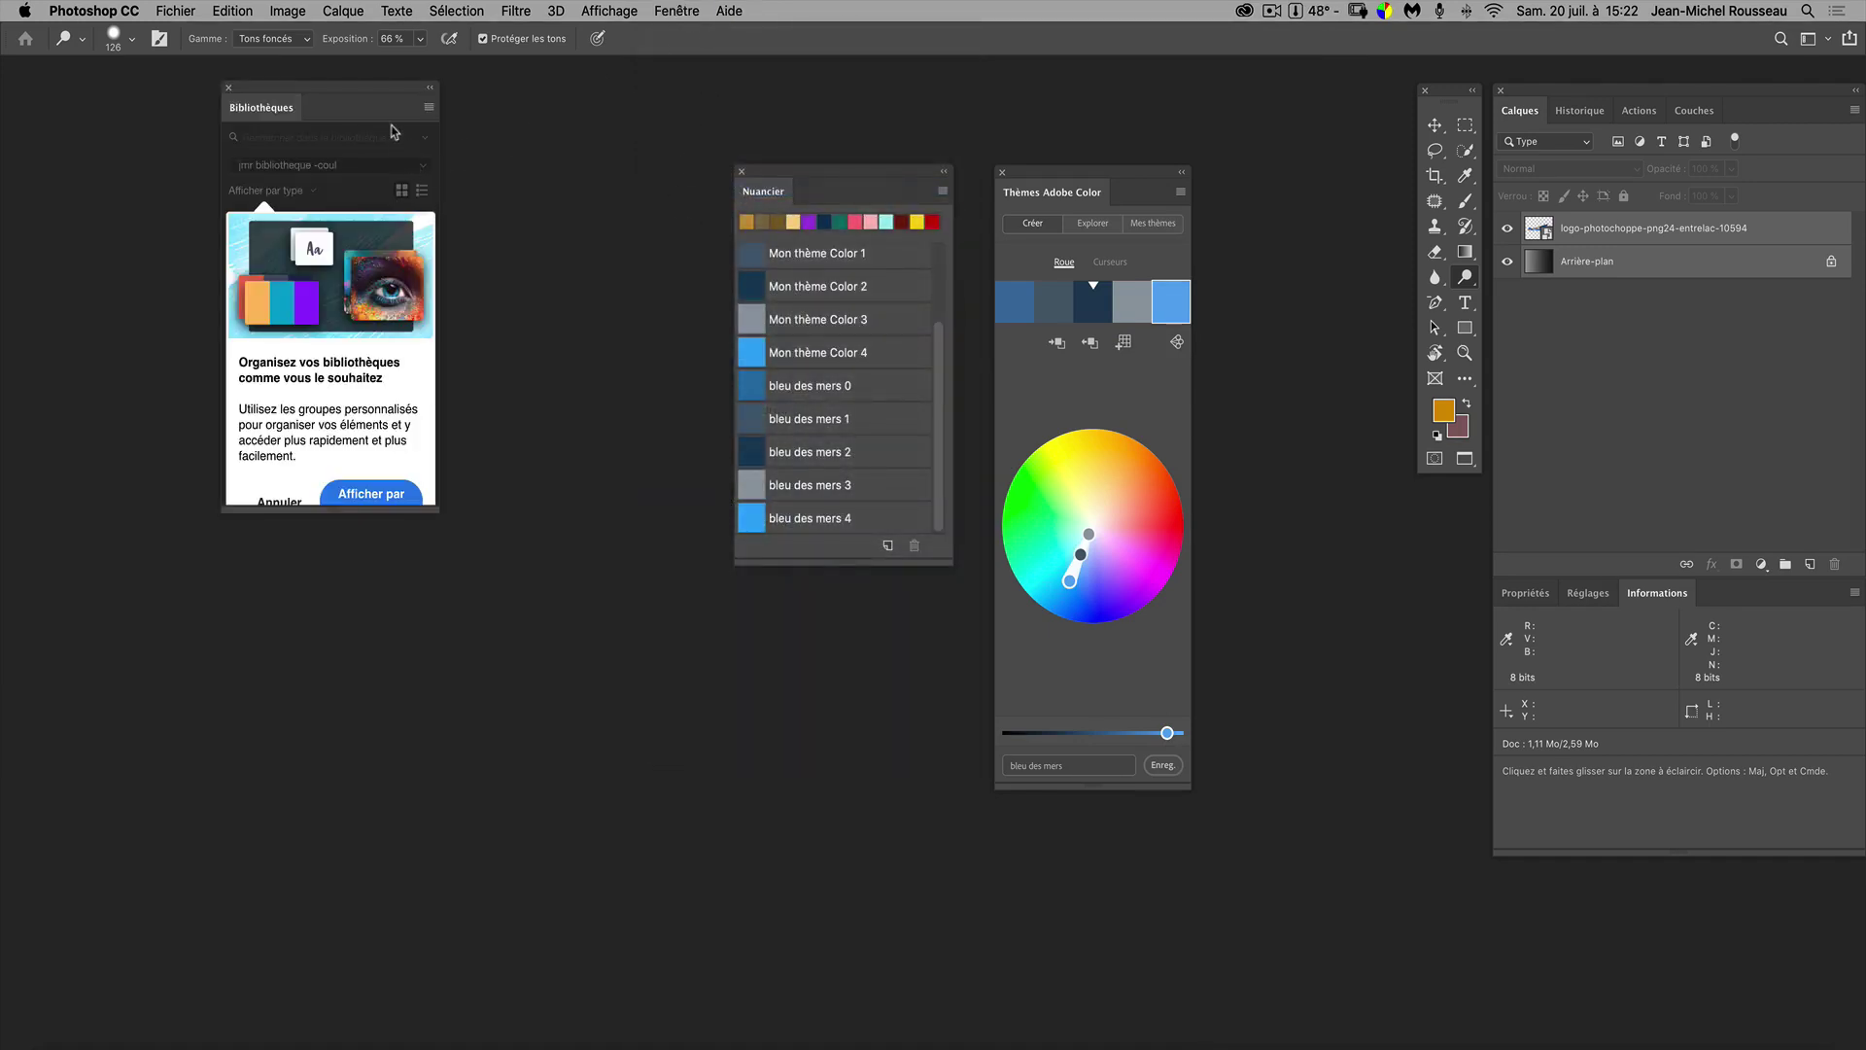
drag(375, 91, 579, 162)
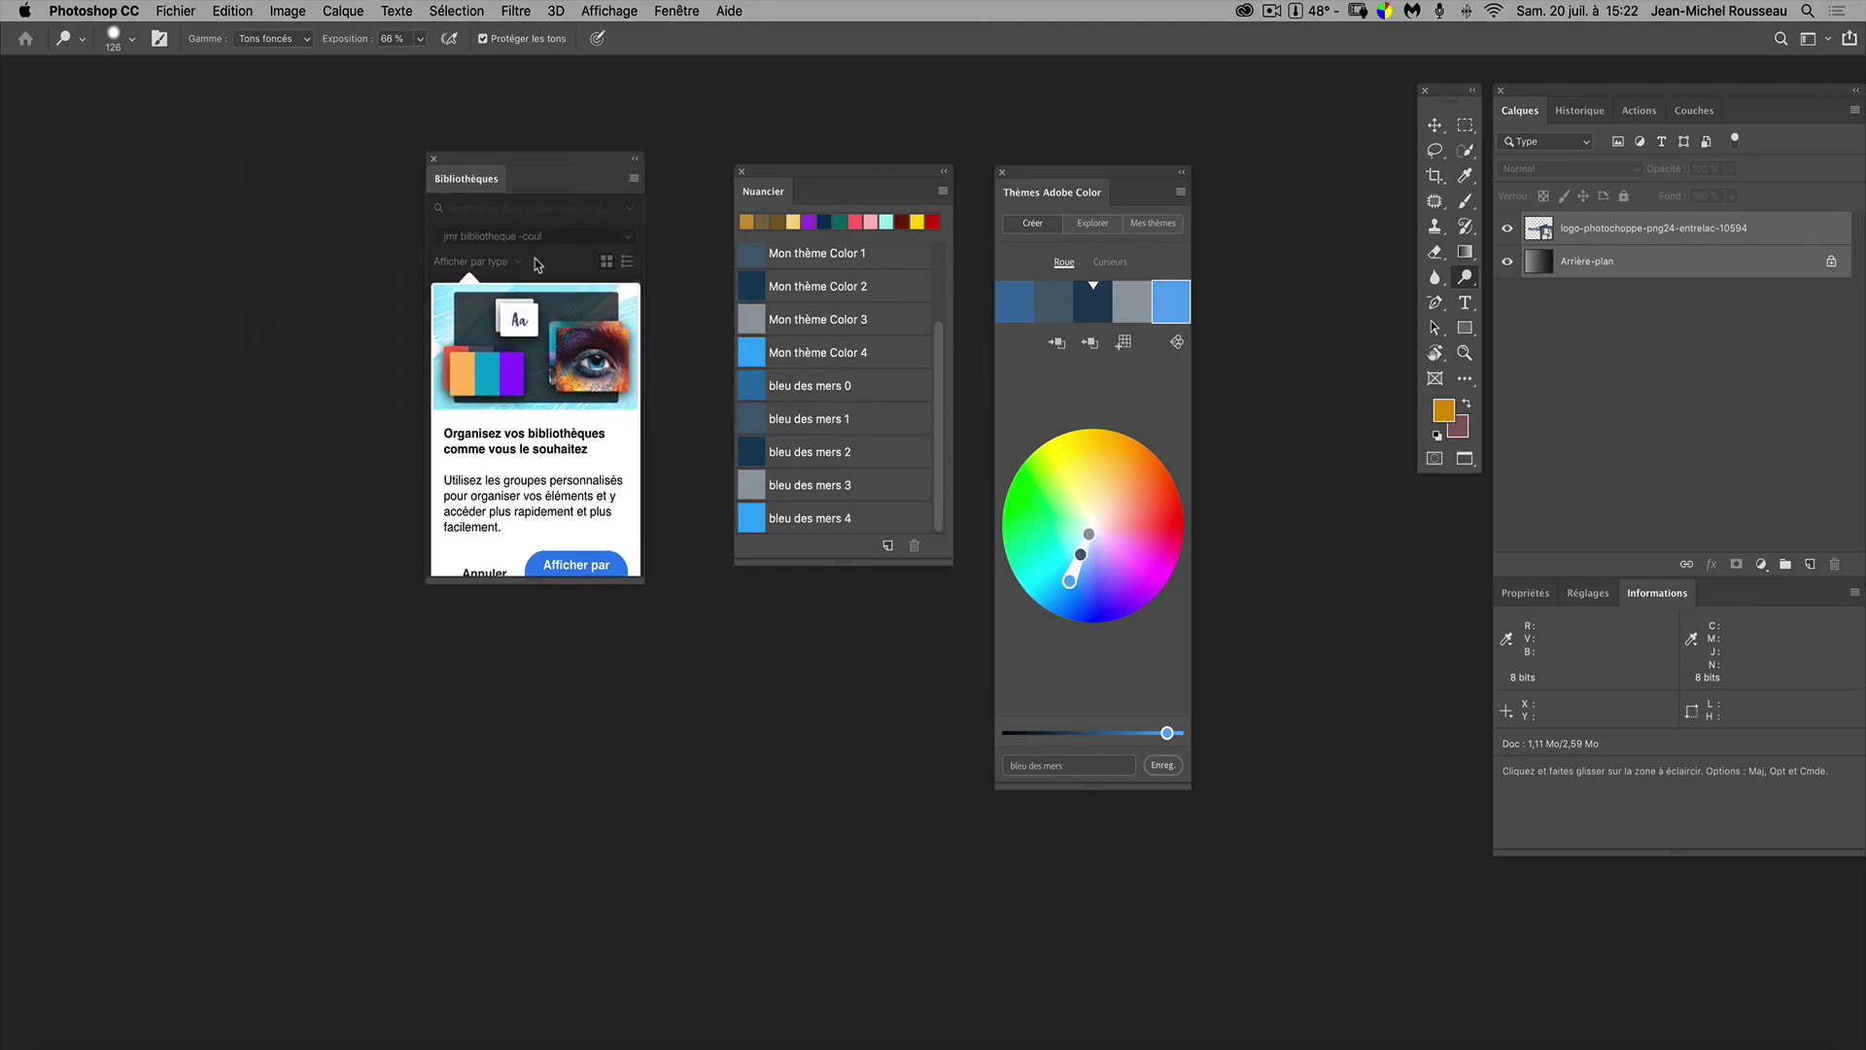
click(540, 271)
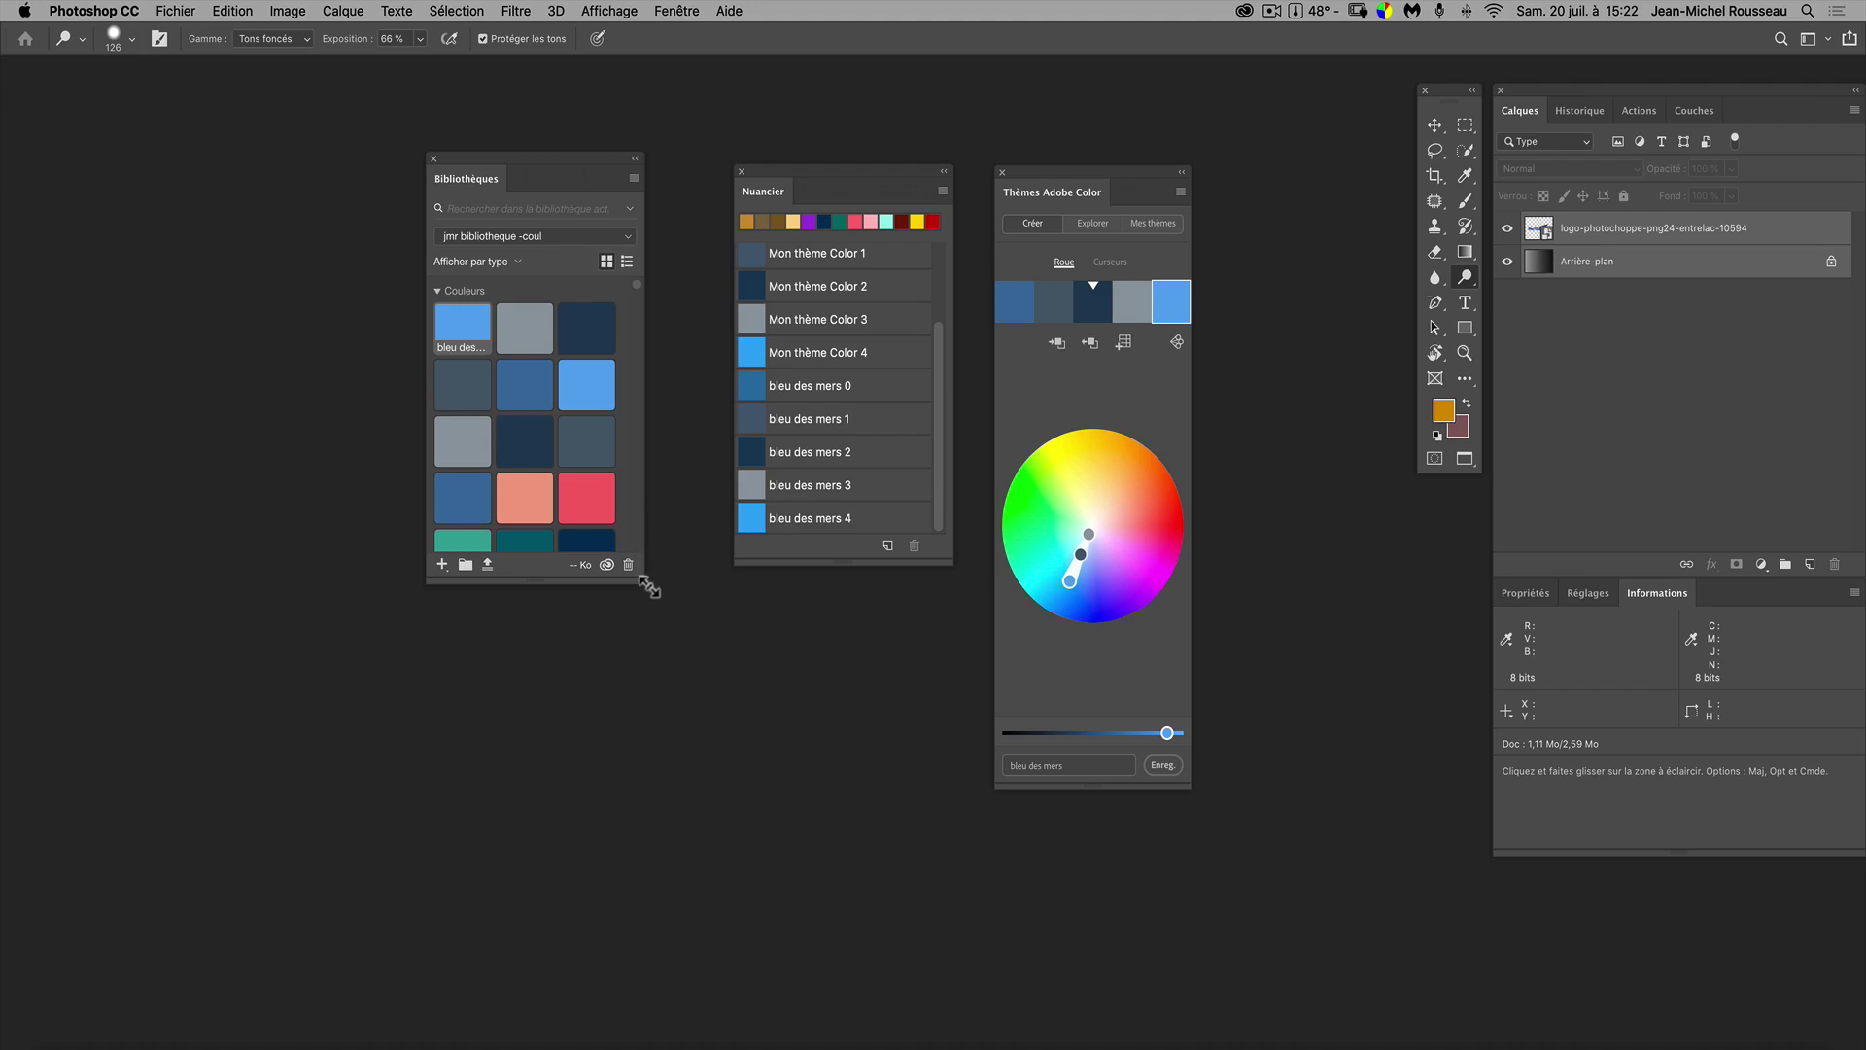
drag(644, 583, 697, 582)
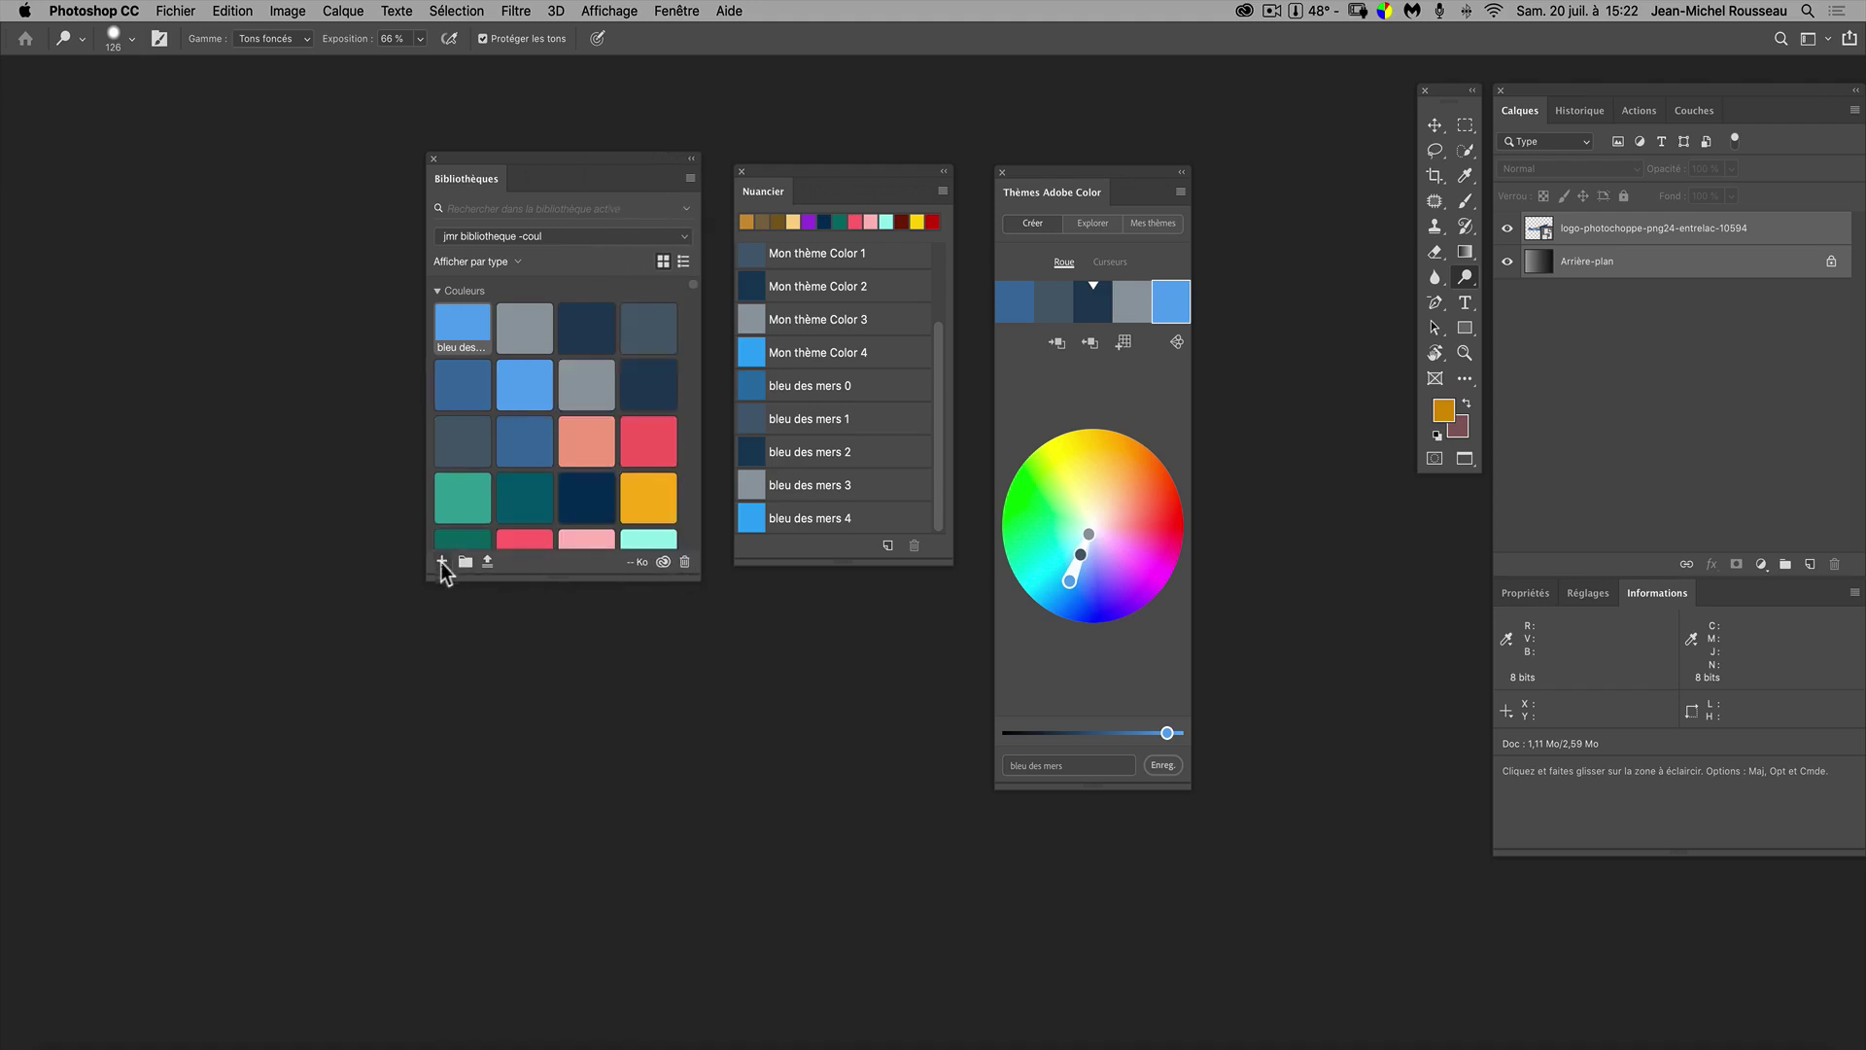
drag(424, 574, 334, 559)
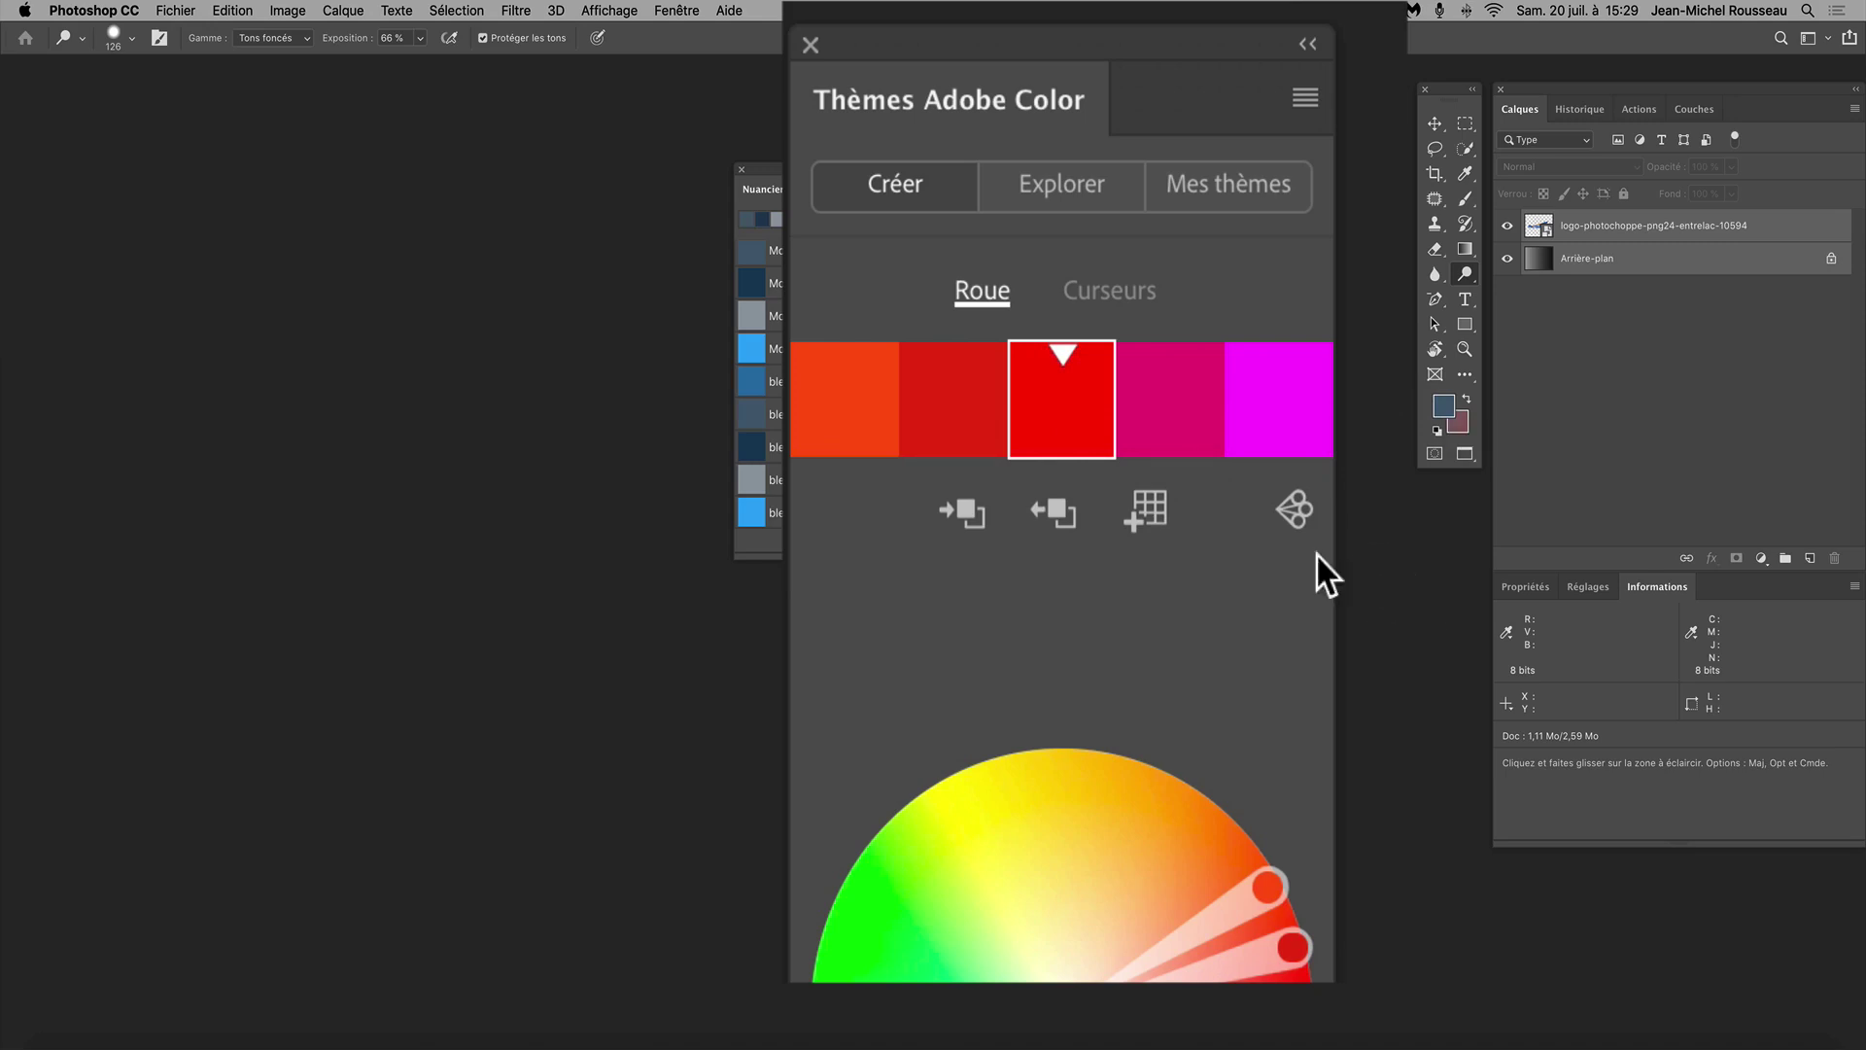
Set the theme's base colour from the current slate-blue foreground colour
click(1059, 520)
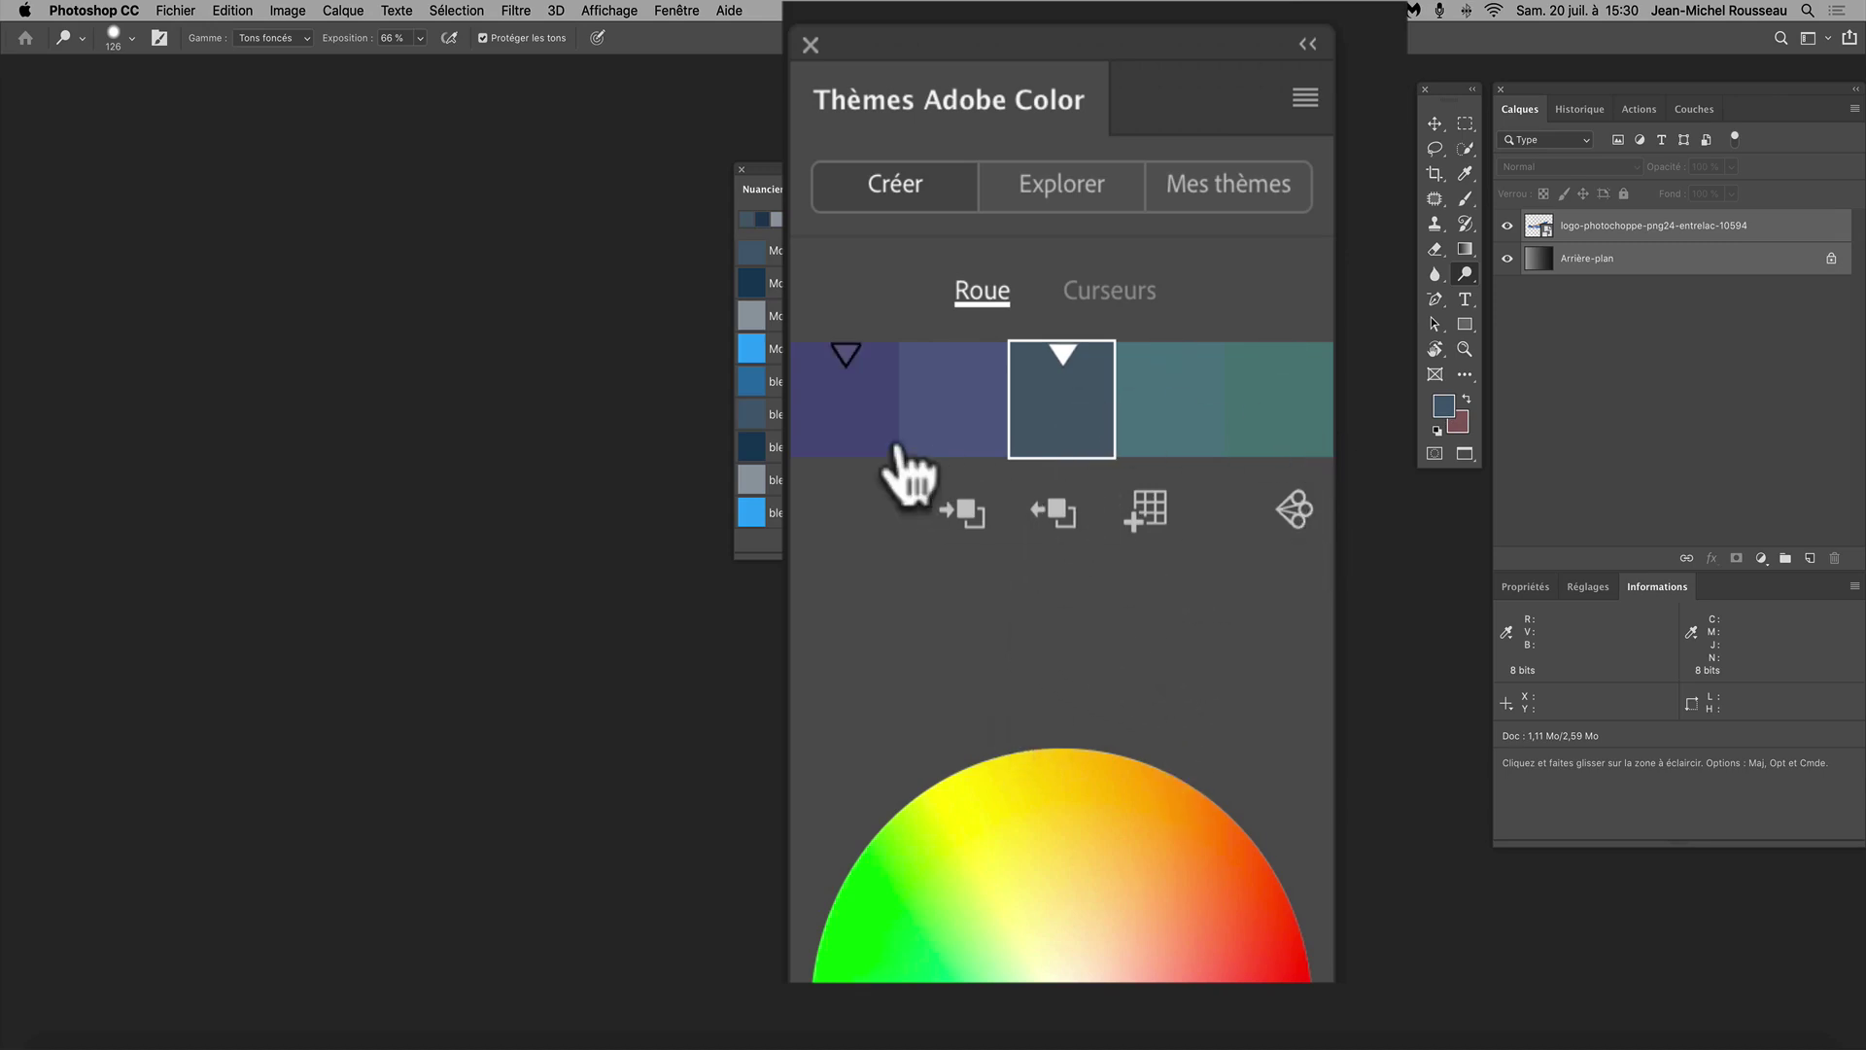
Apply the Monochrome harmony rule to the slate-blue theme
click(1296, 507)
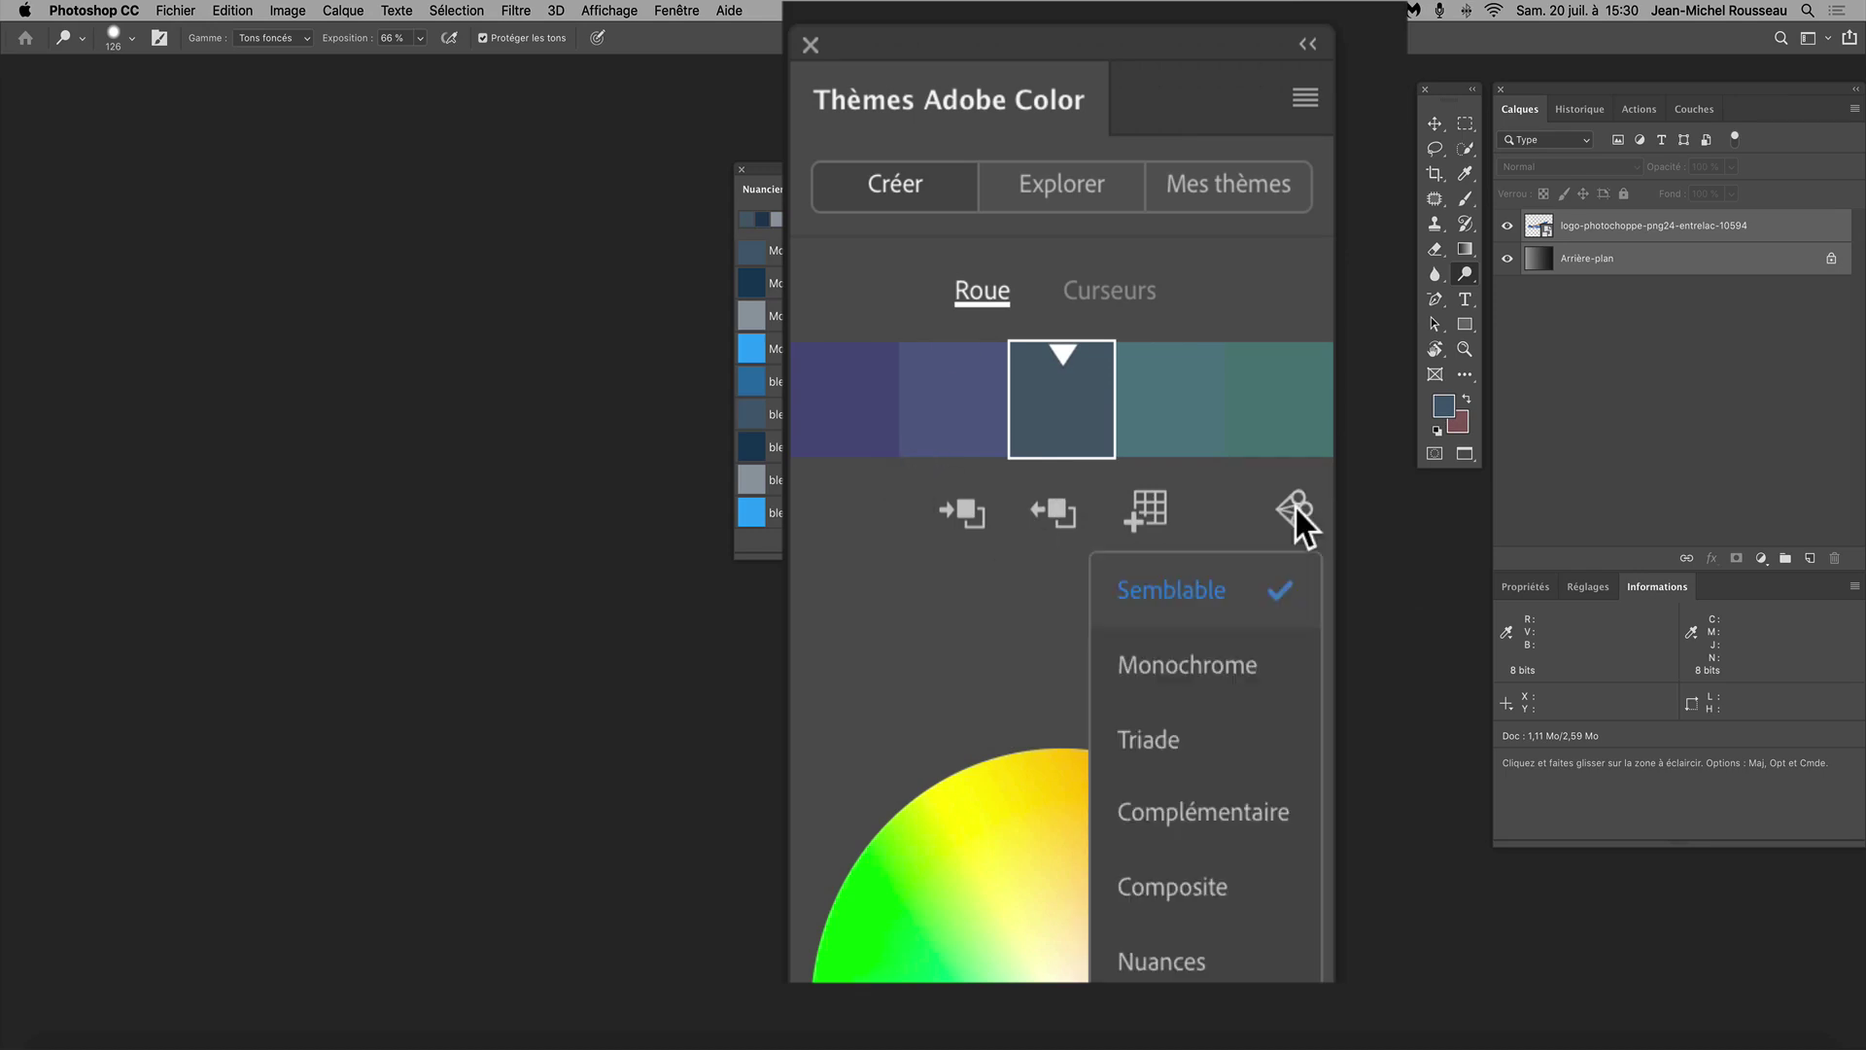
click(1300, 688)
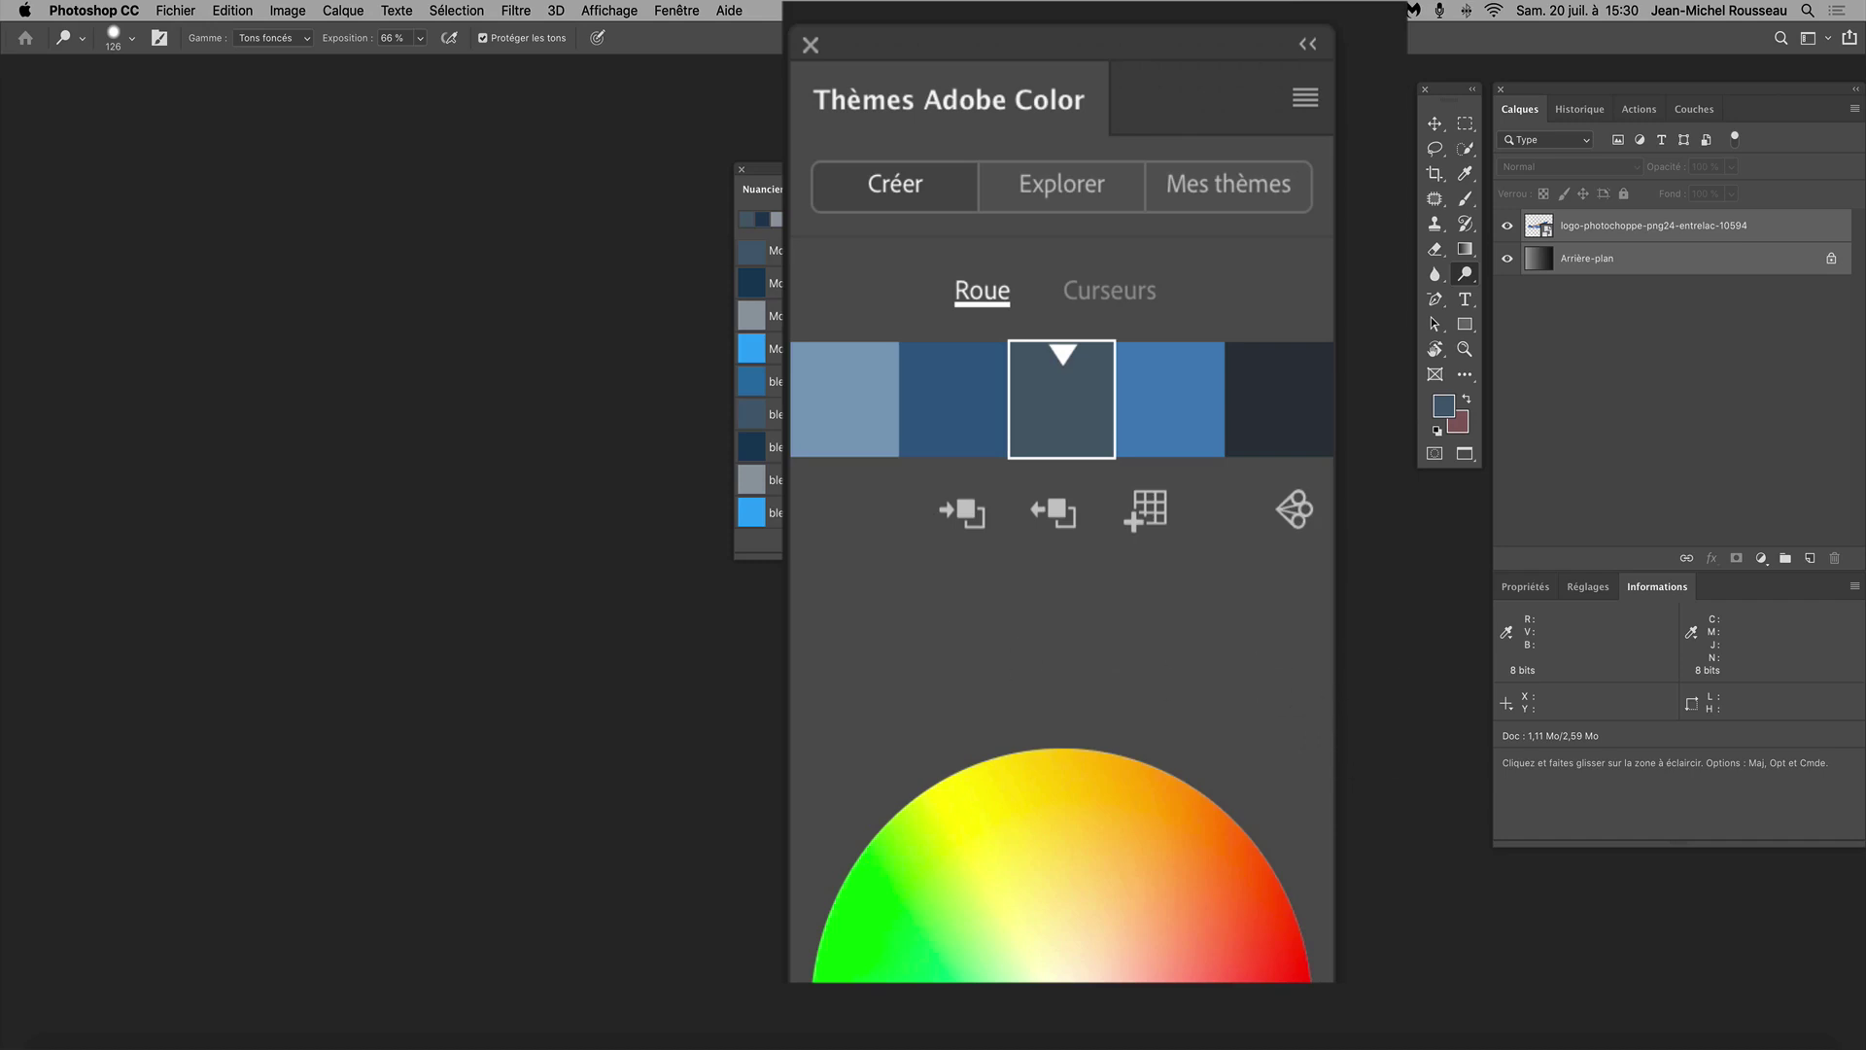
Swap foreground and background, pick a green foreground colour, and replace it with the theme's selected slate-blue colour
click(1468, 402)
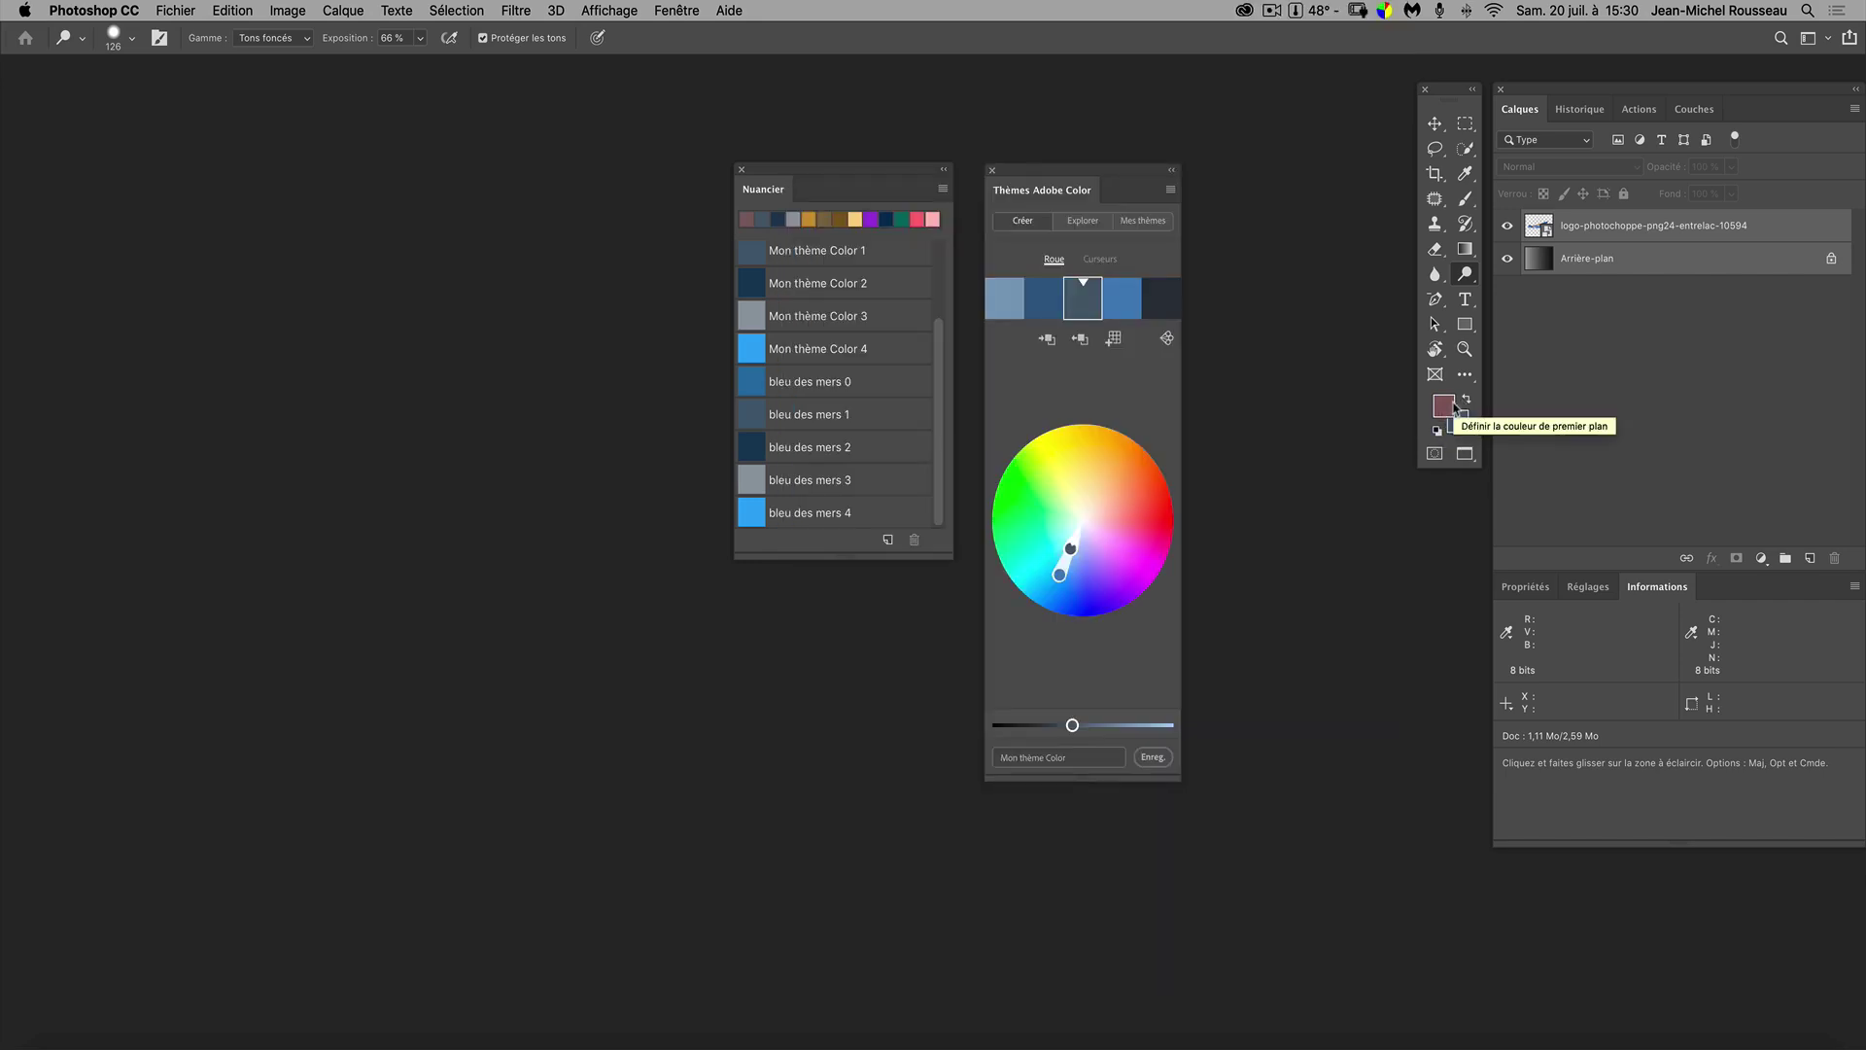
click(1444, 408)
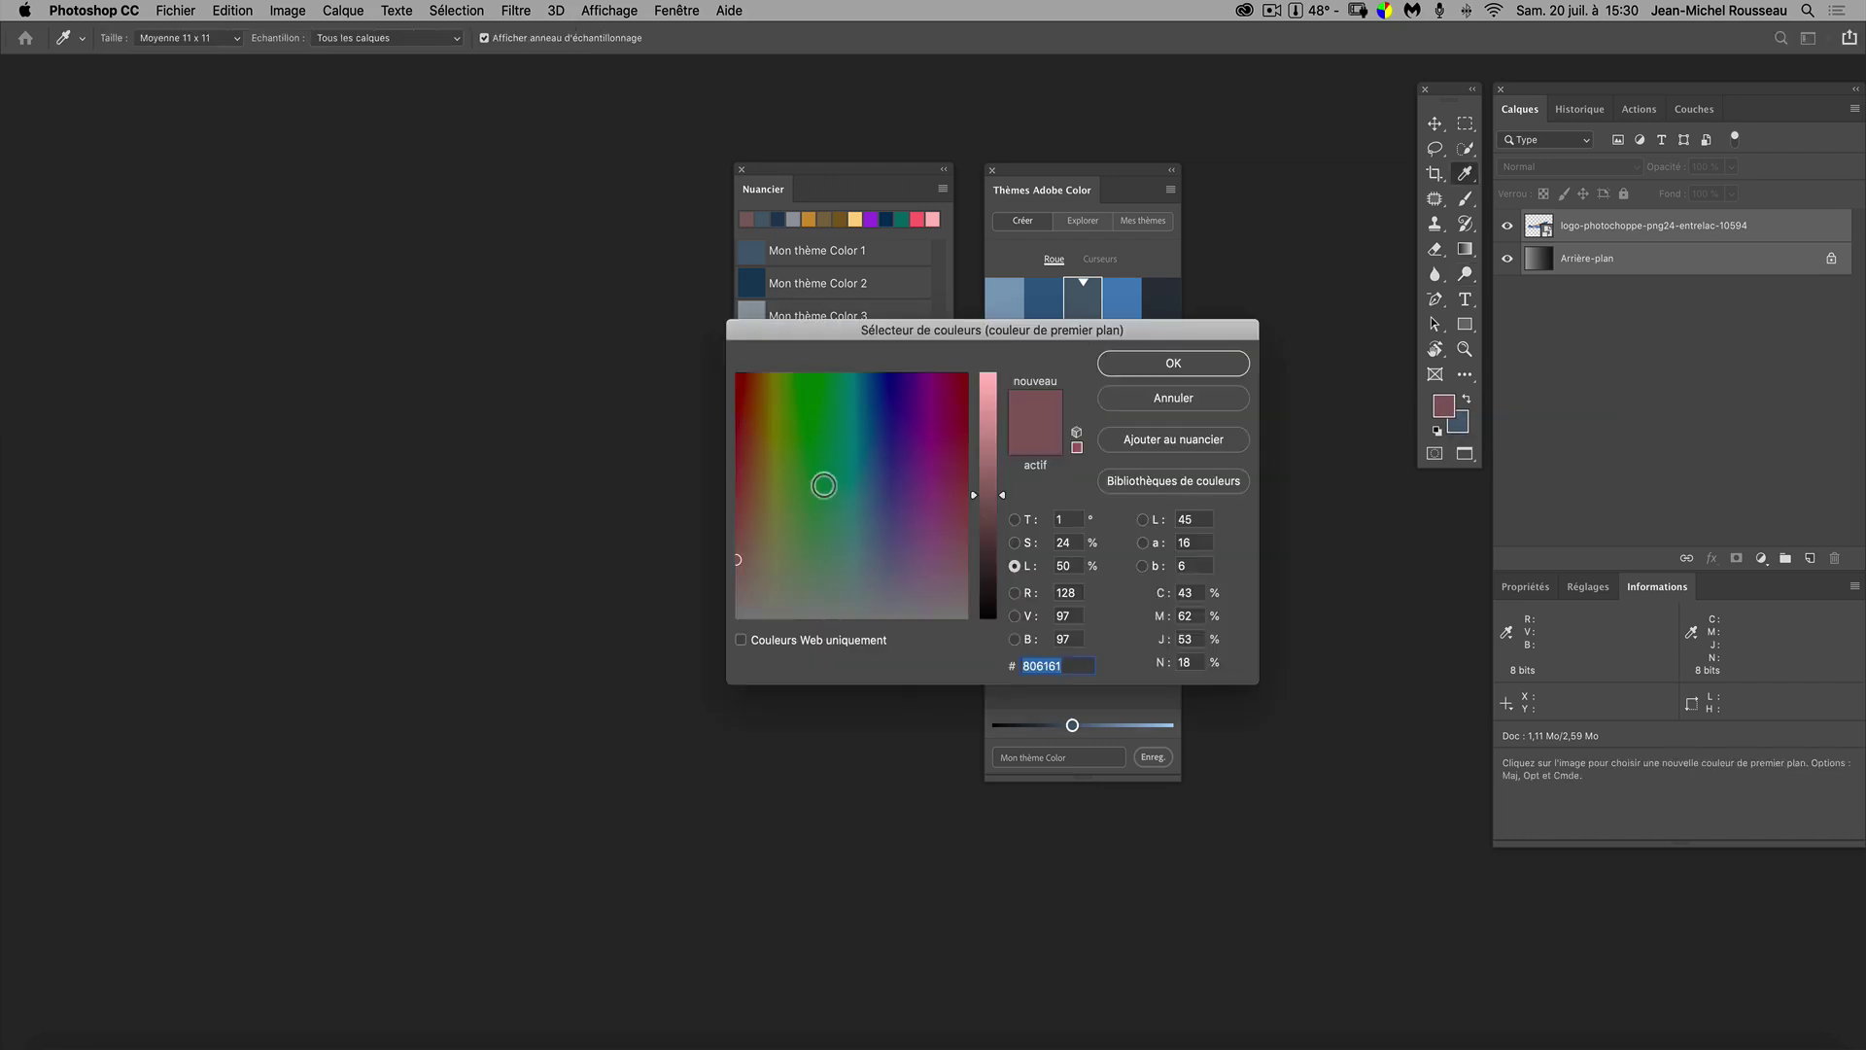
click(819, 431)
click(1152, 362)
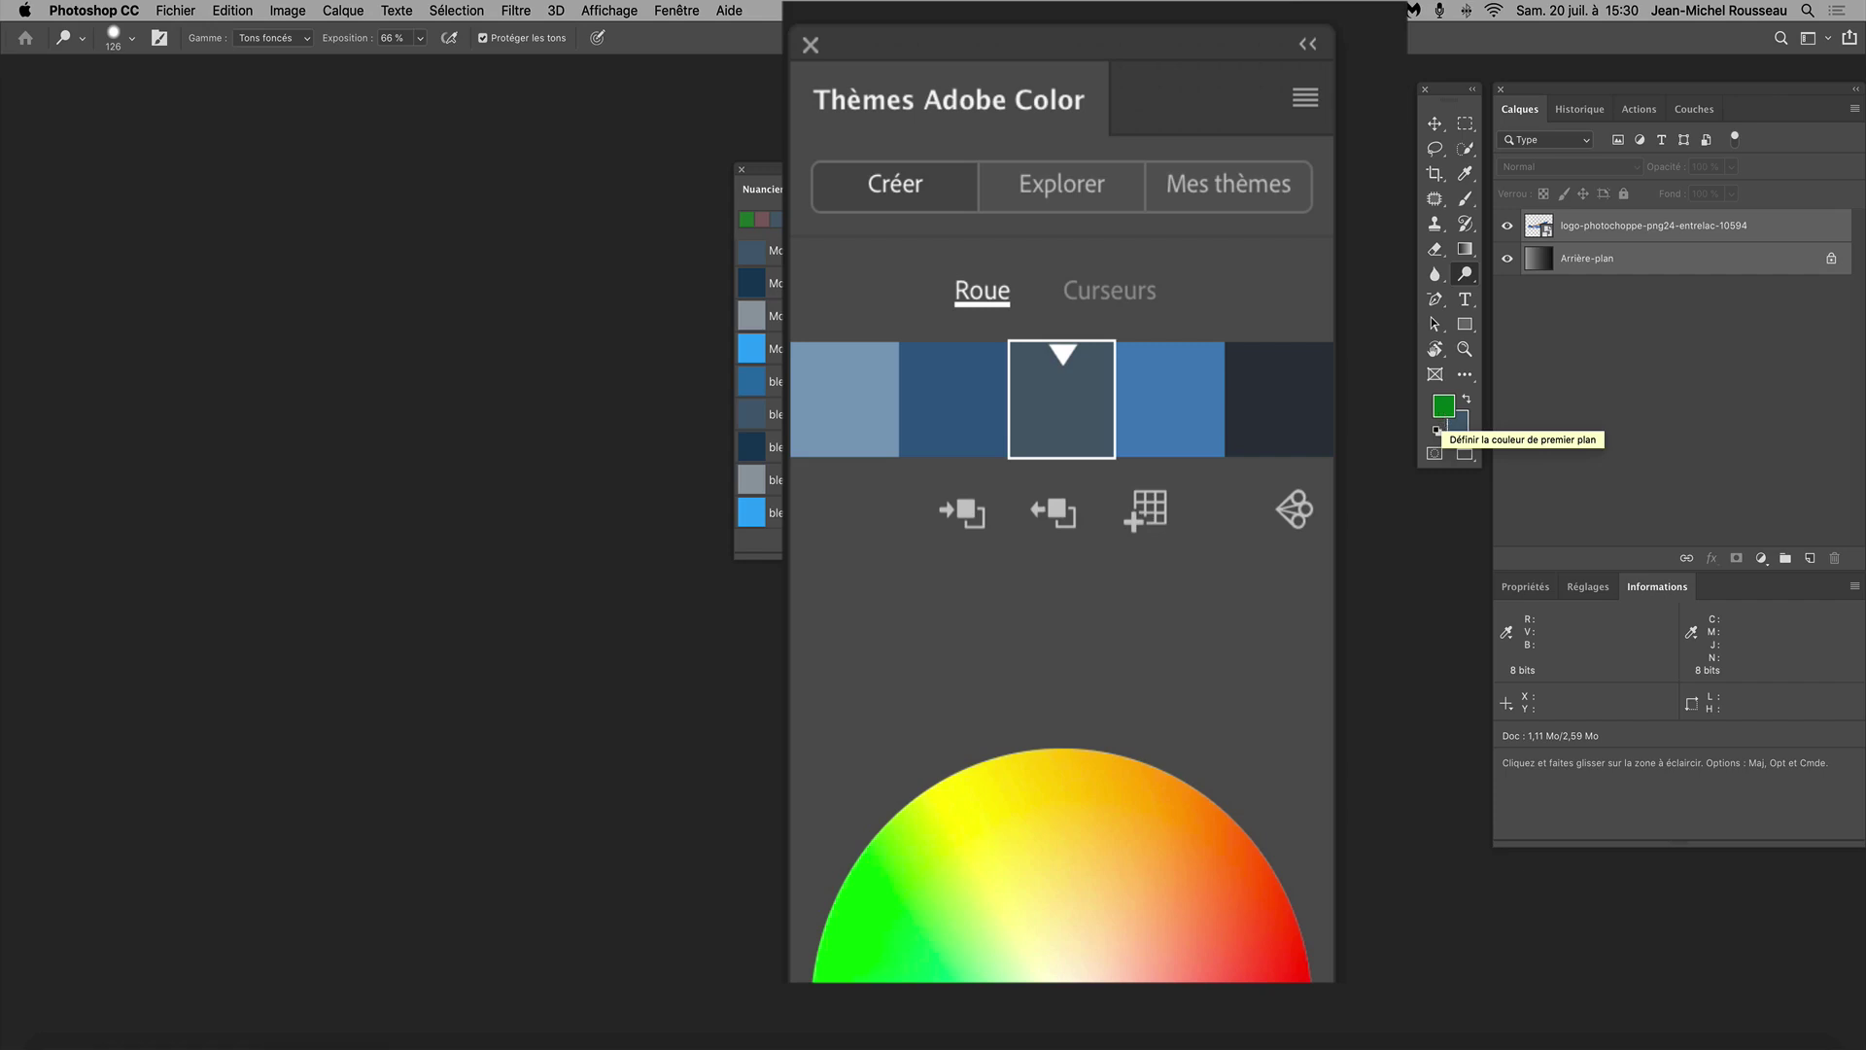
click(968, 498)
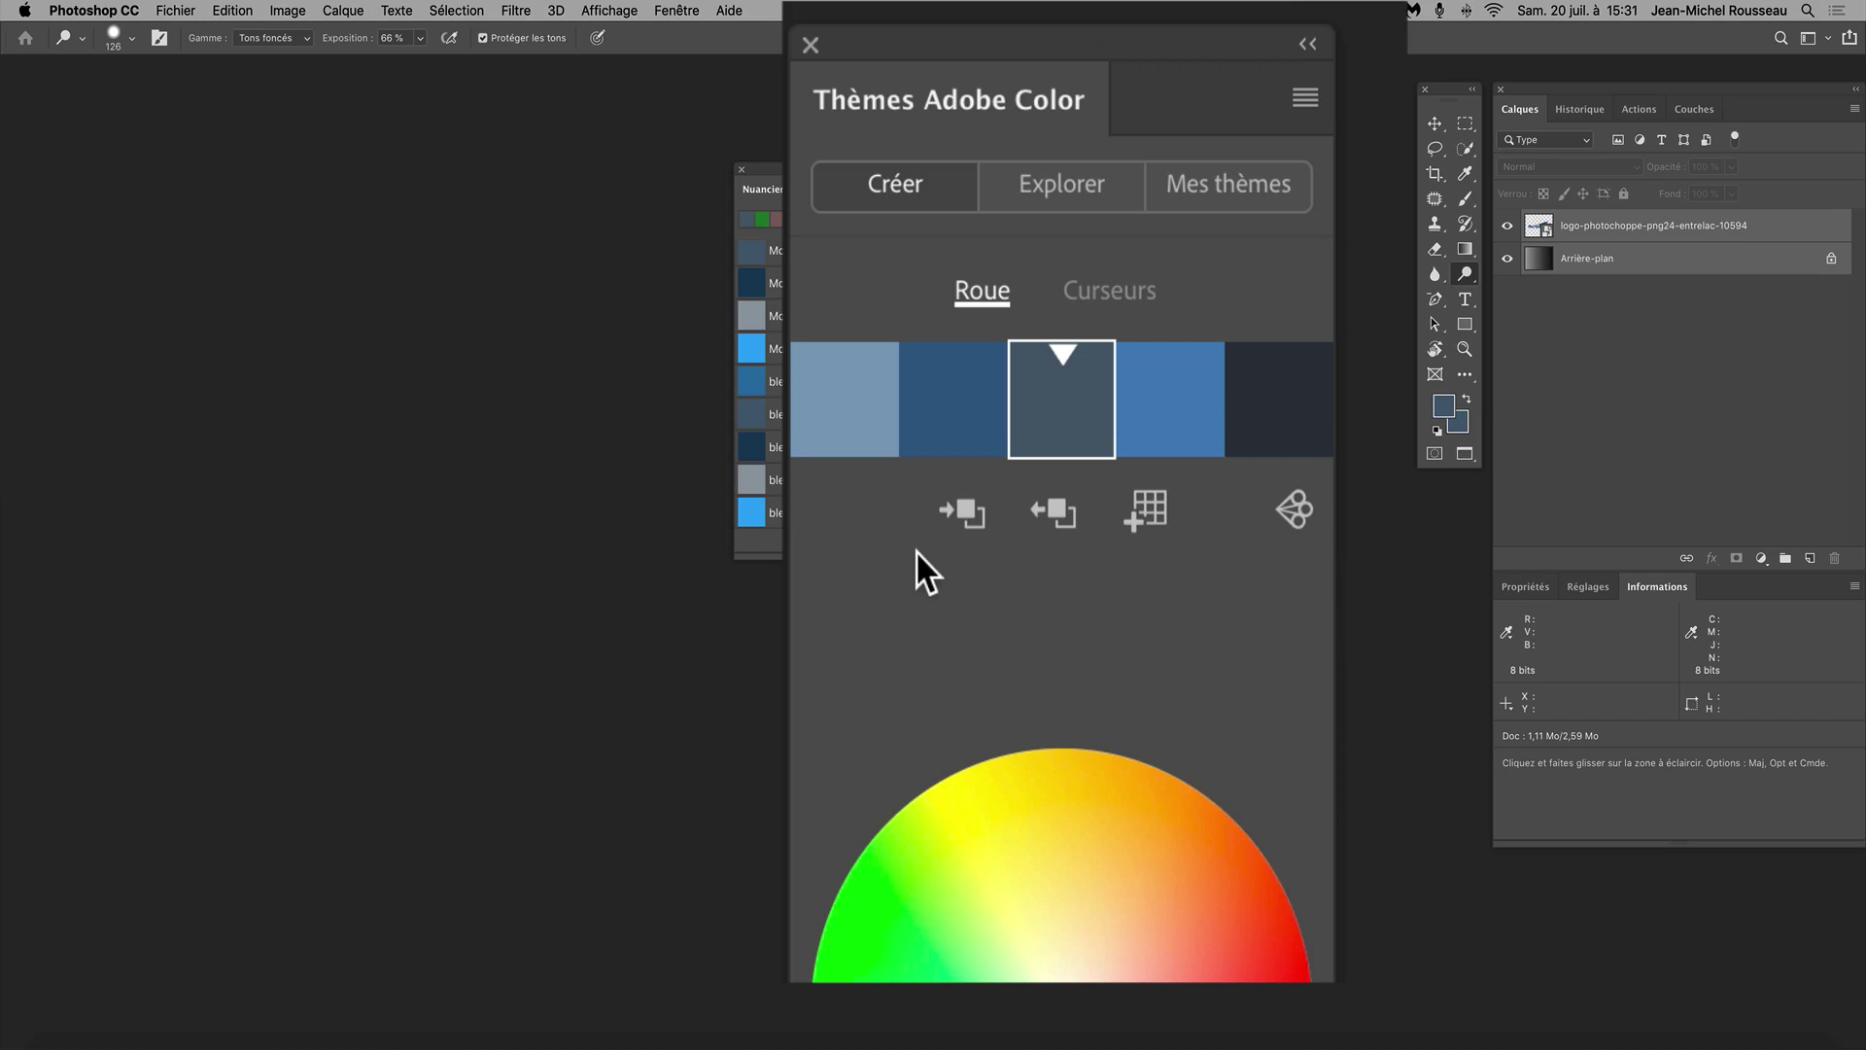
click(1294, 507)
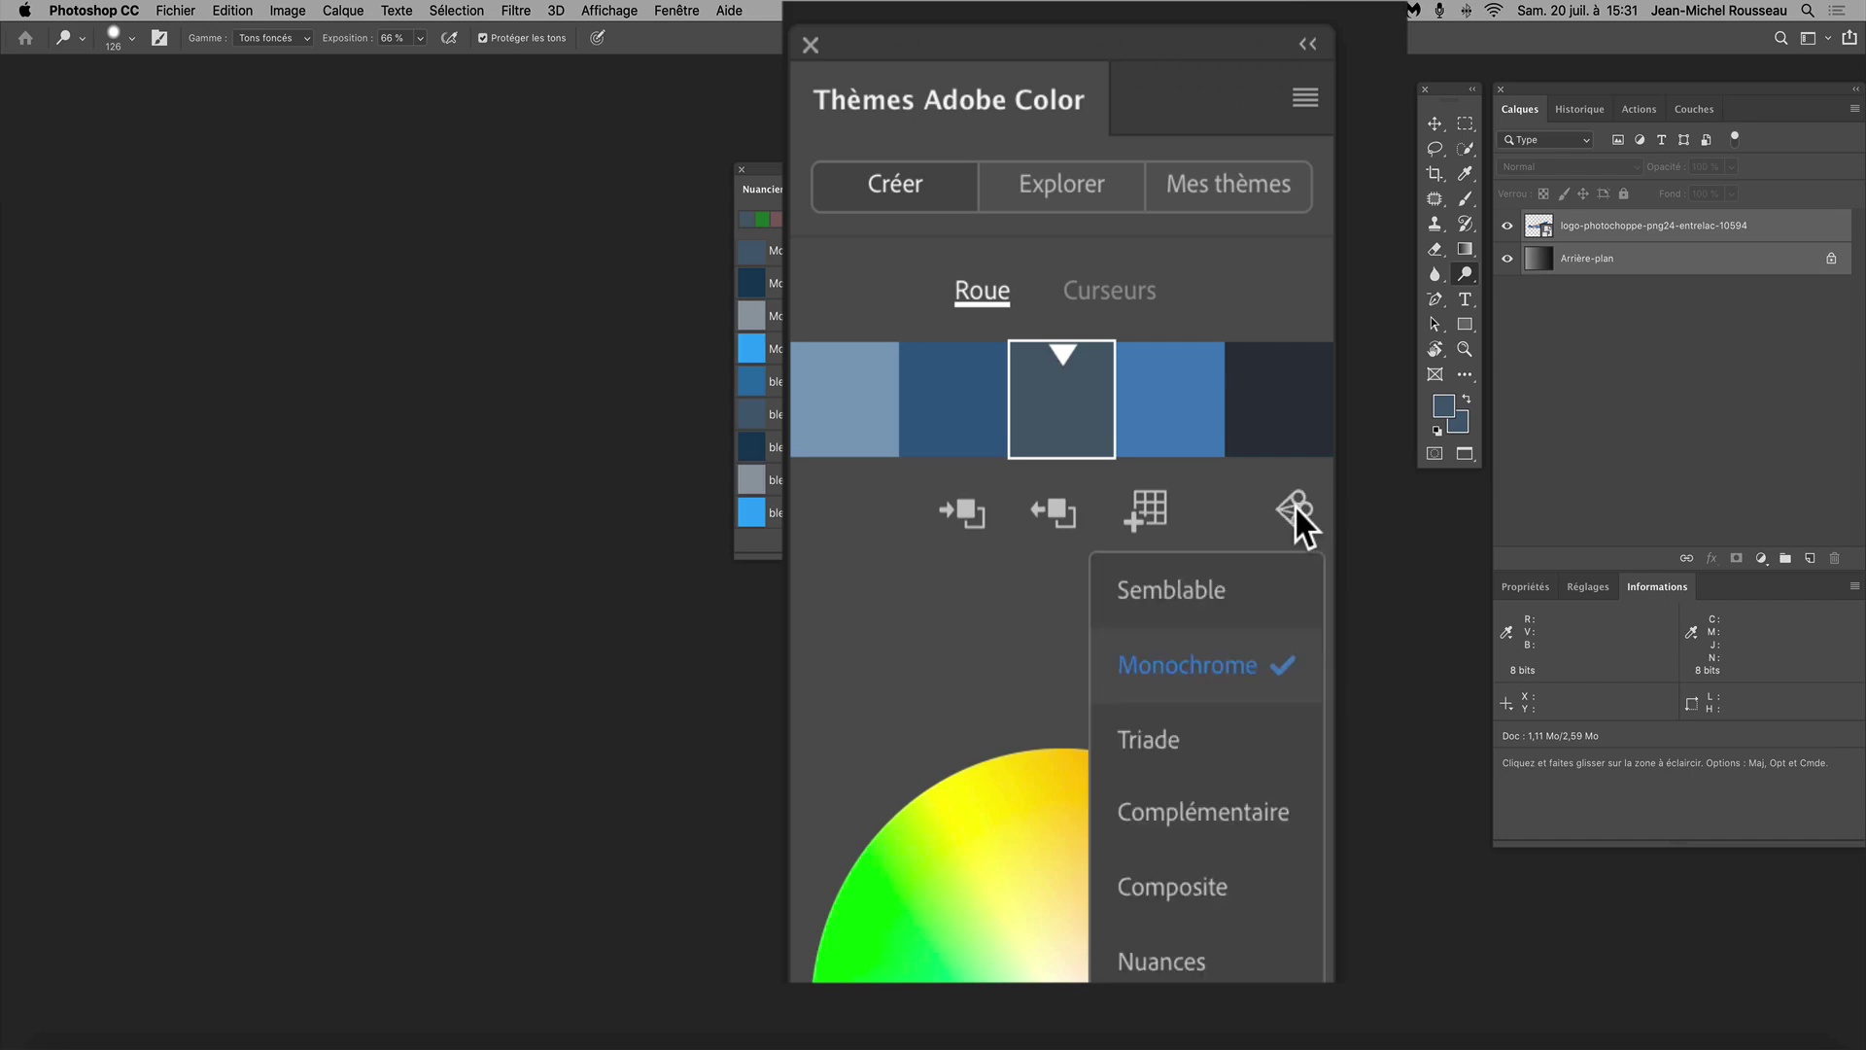
click(1295, 505)
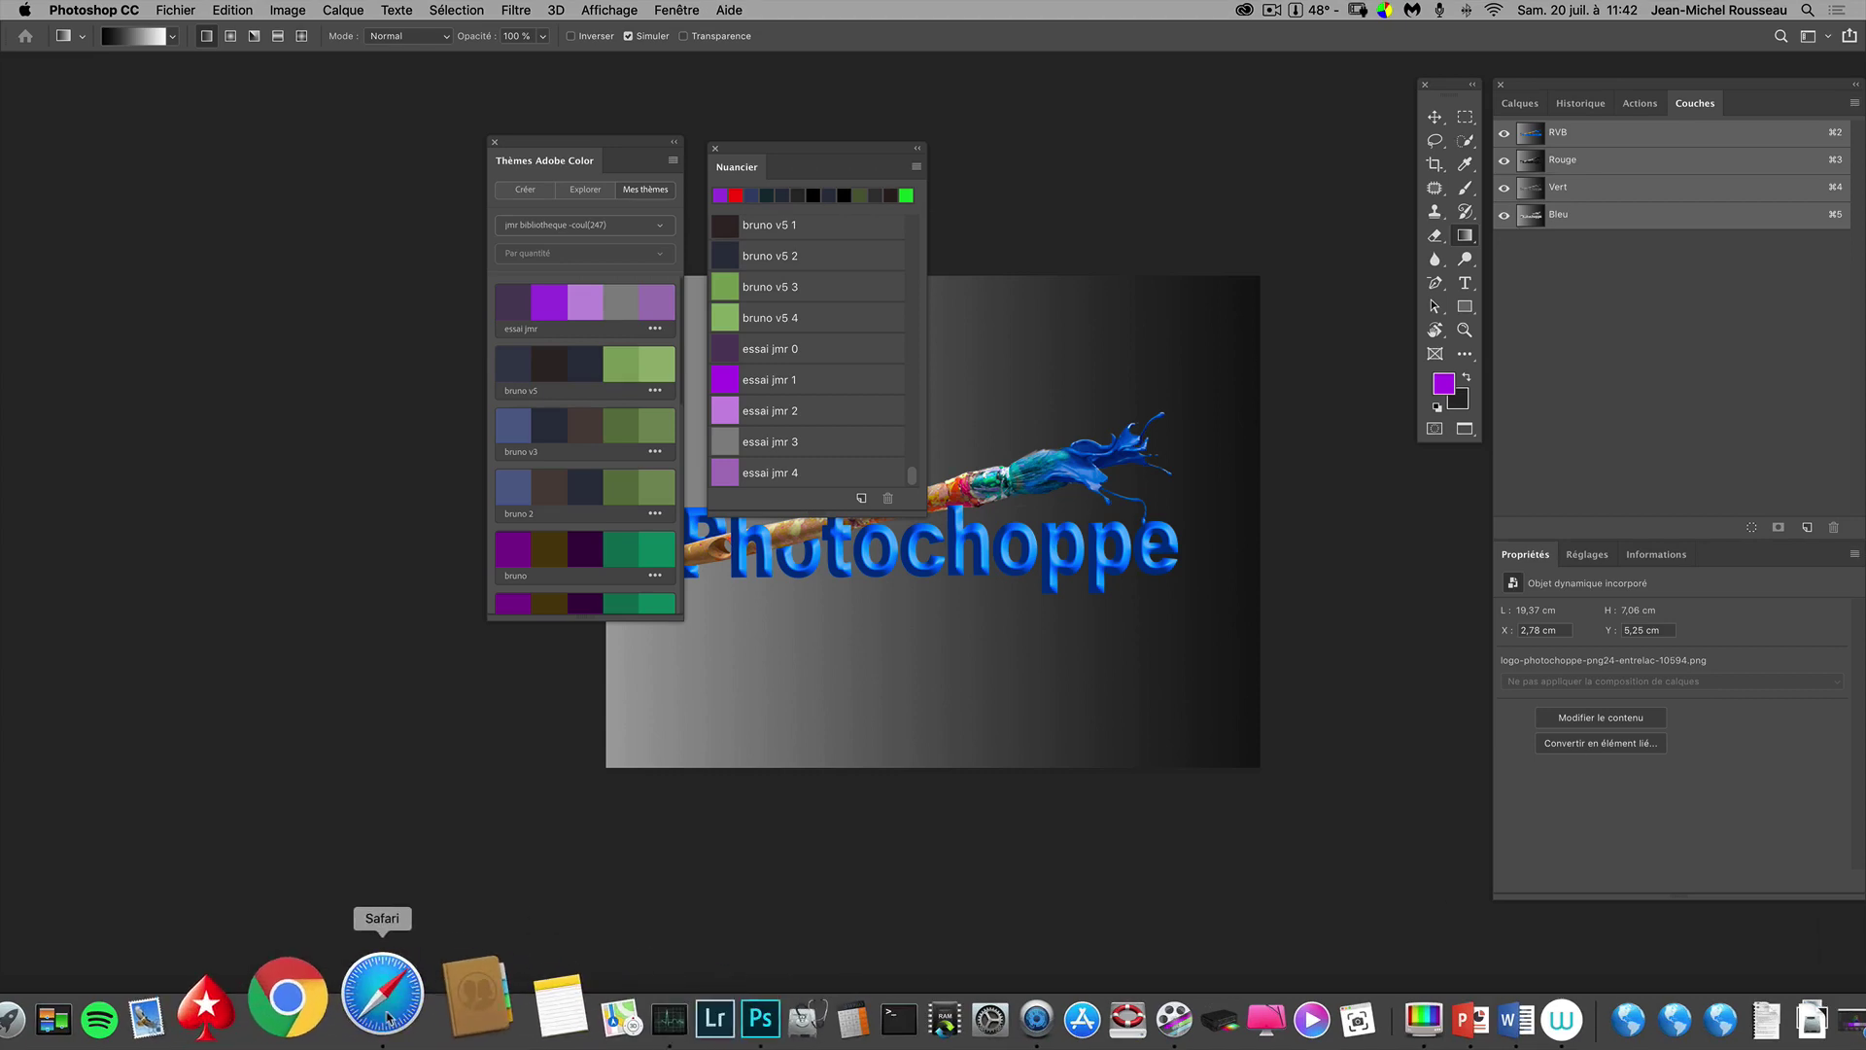
Switch to the Adobe Color page in Safari and show its window full screen
click(387, 1018)
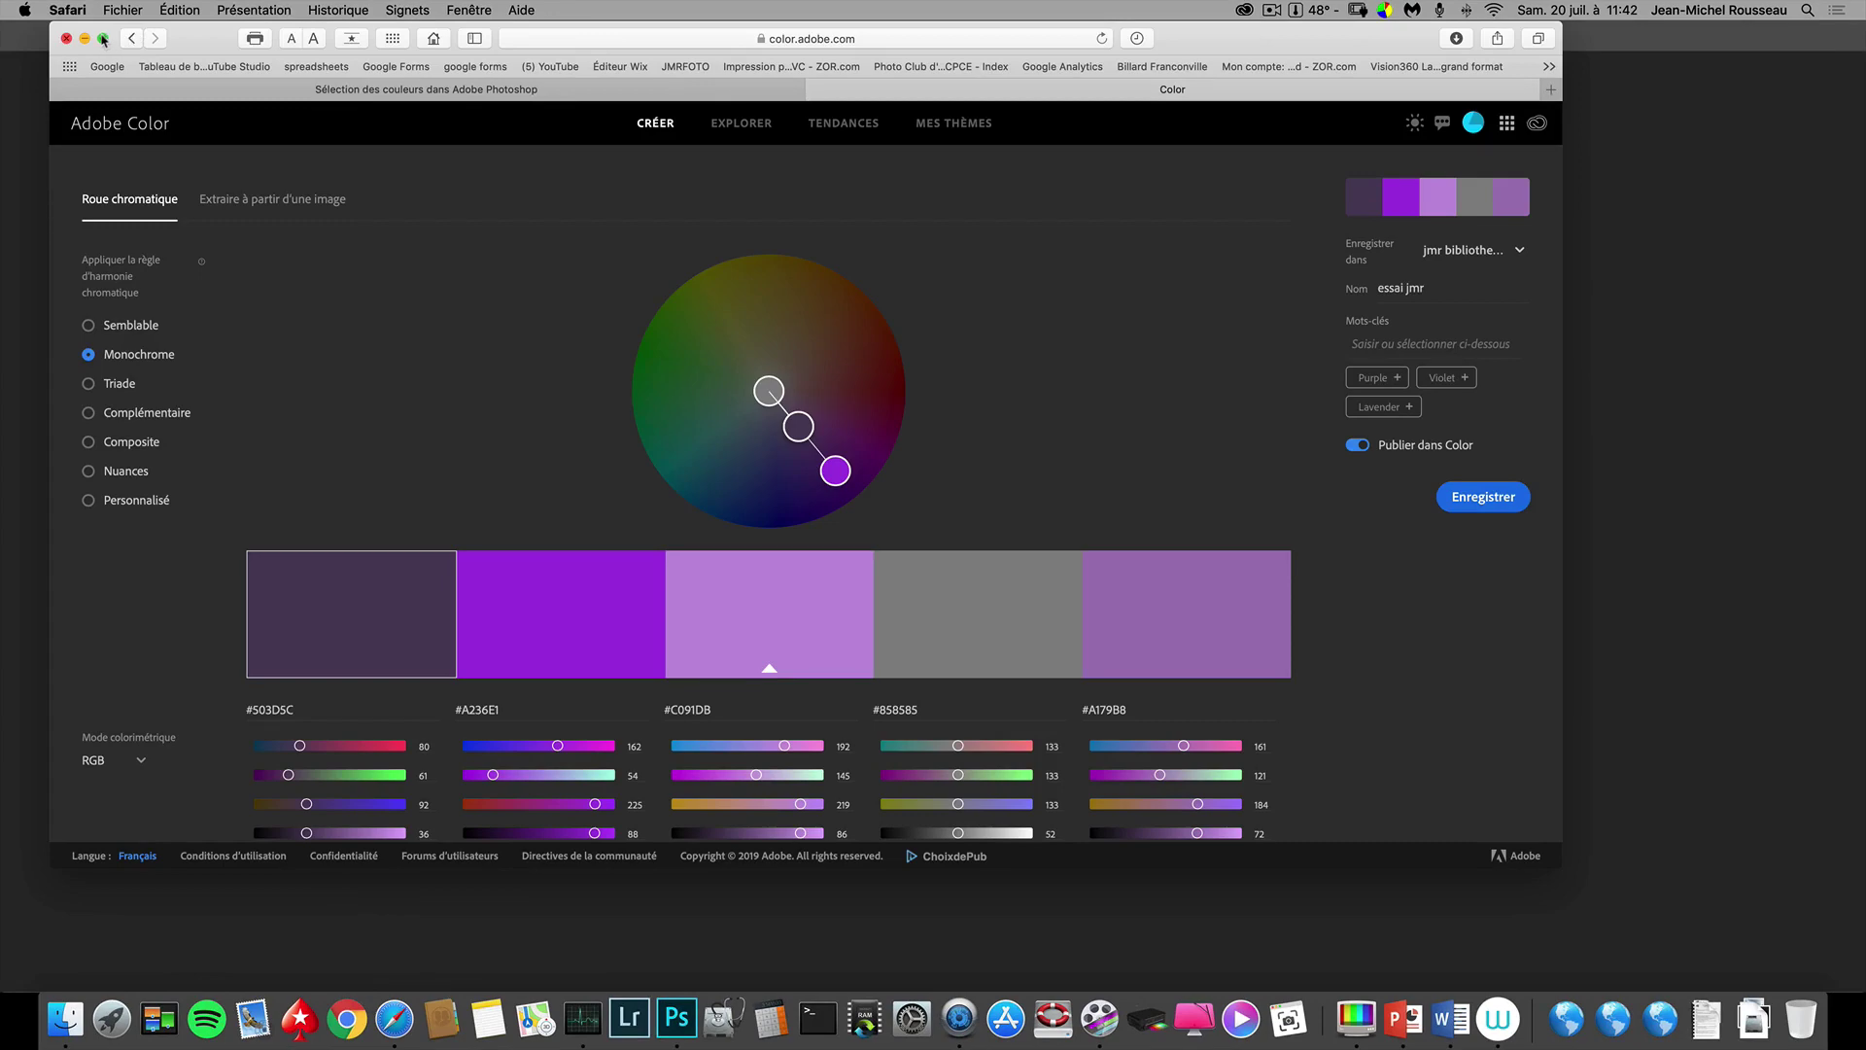
click(103, 40)
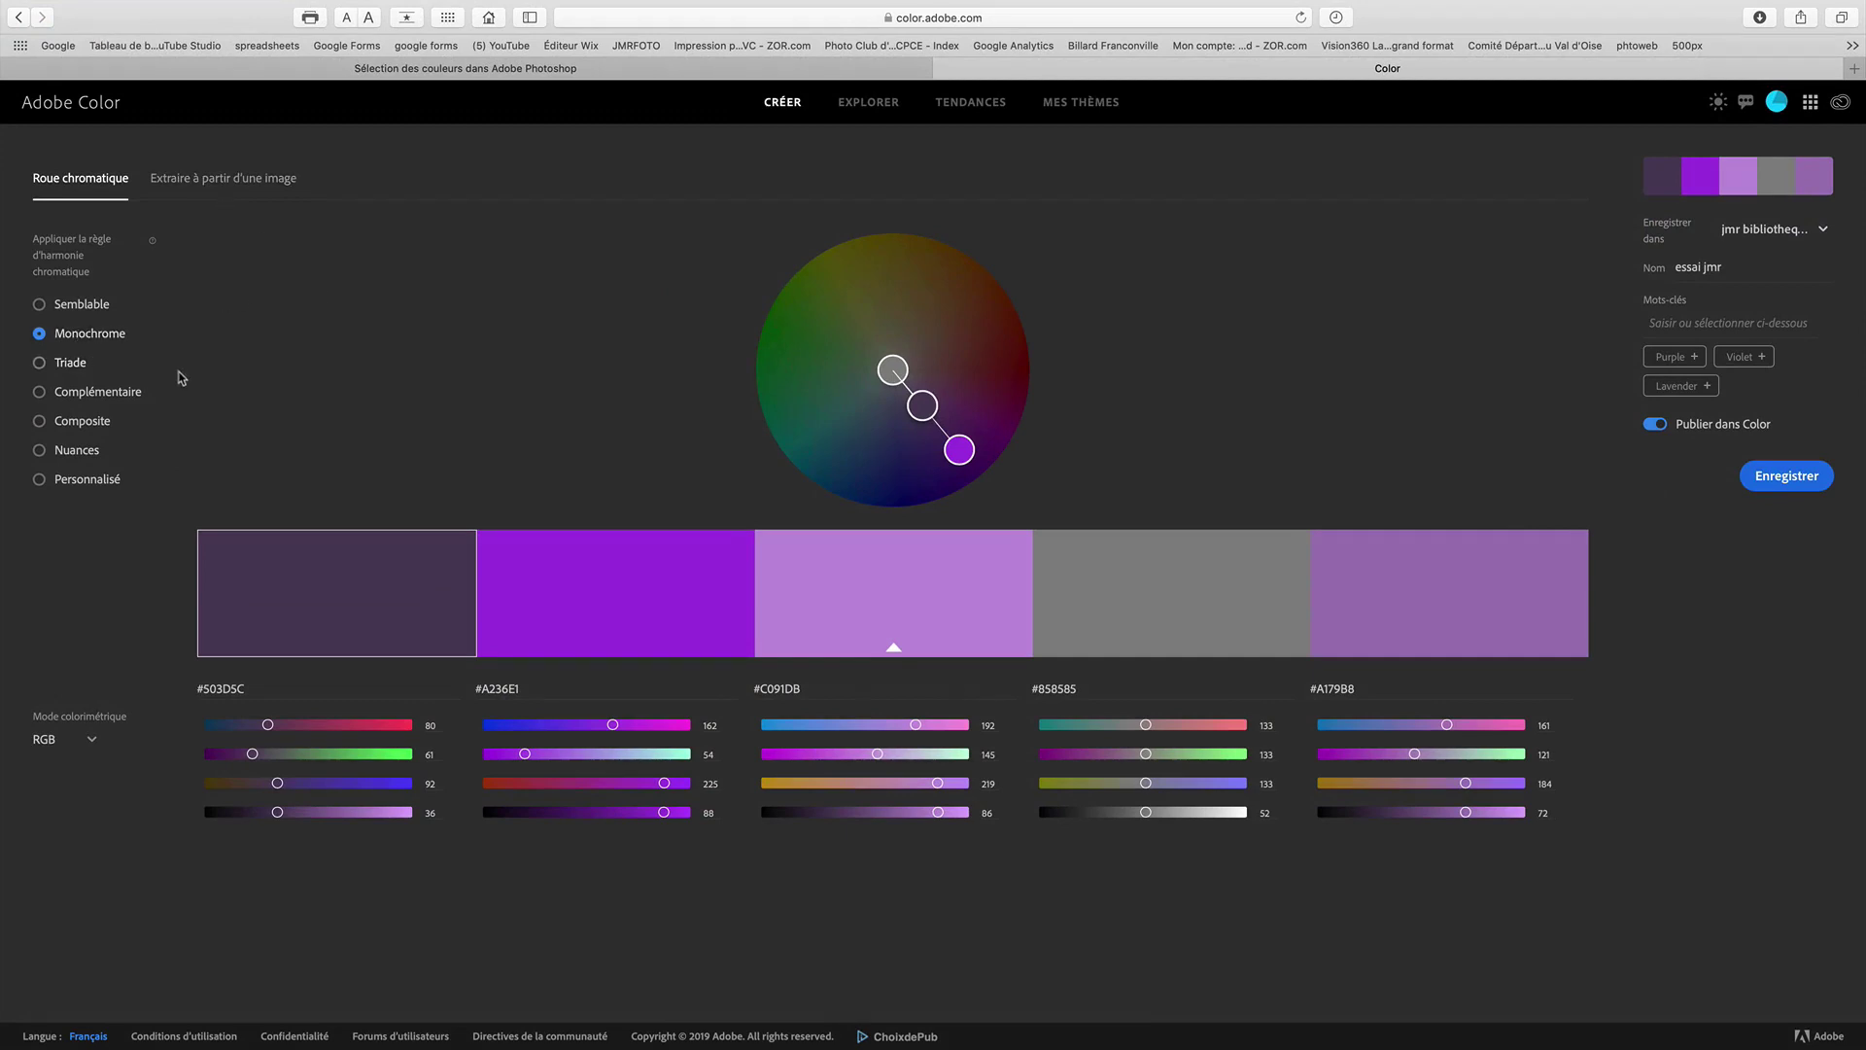
Apply the Triade harmony rule and make the theme's beige, dark green and dark violet colours more saturated on the wheel
click(70, 364)
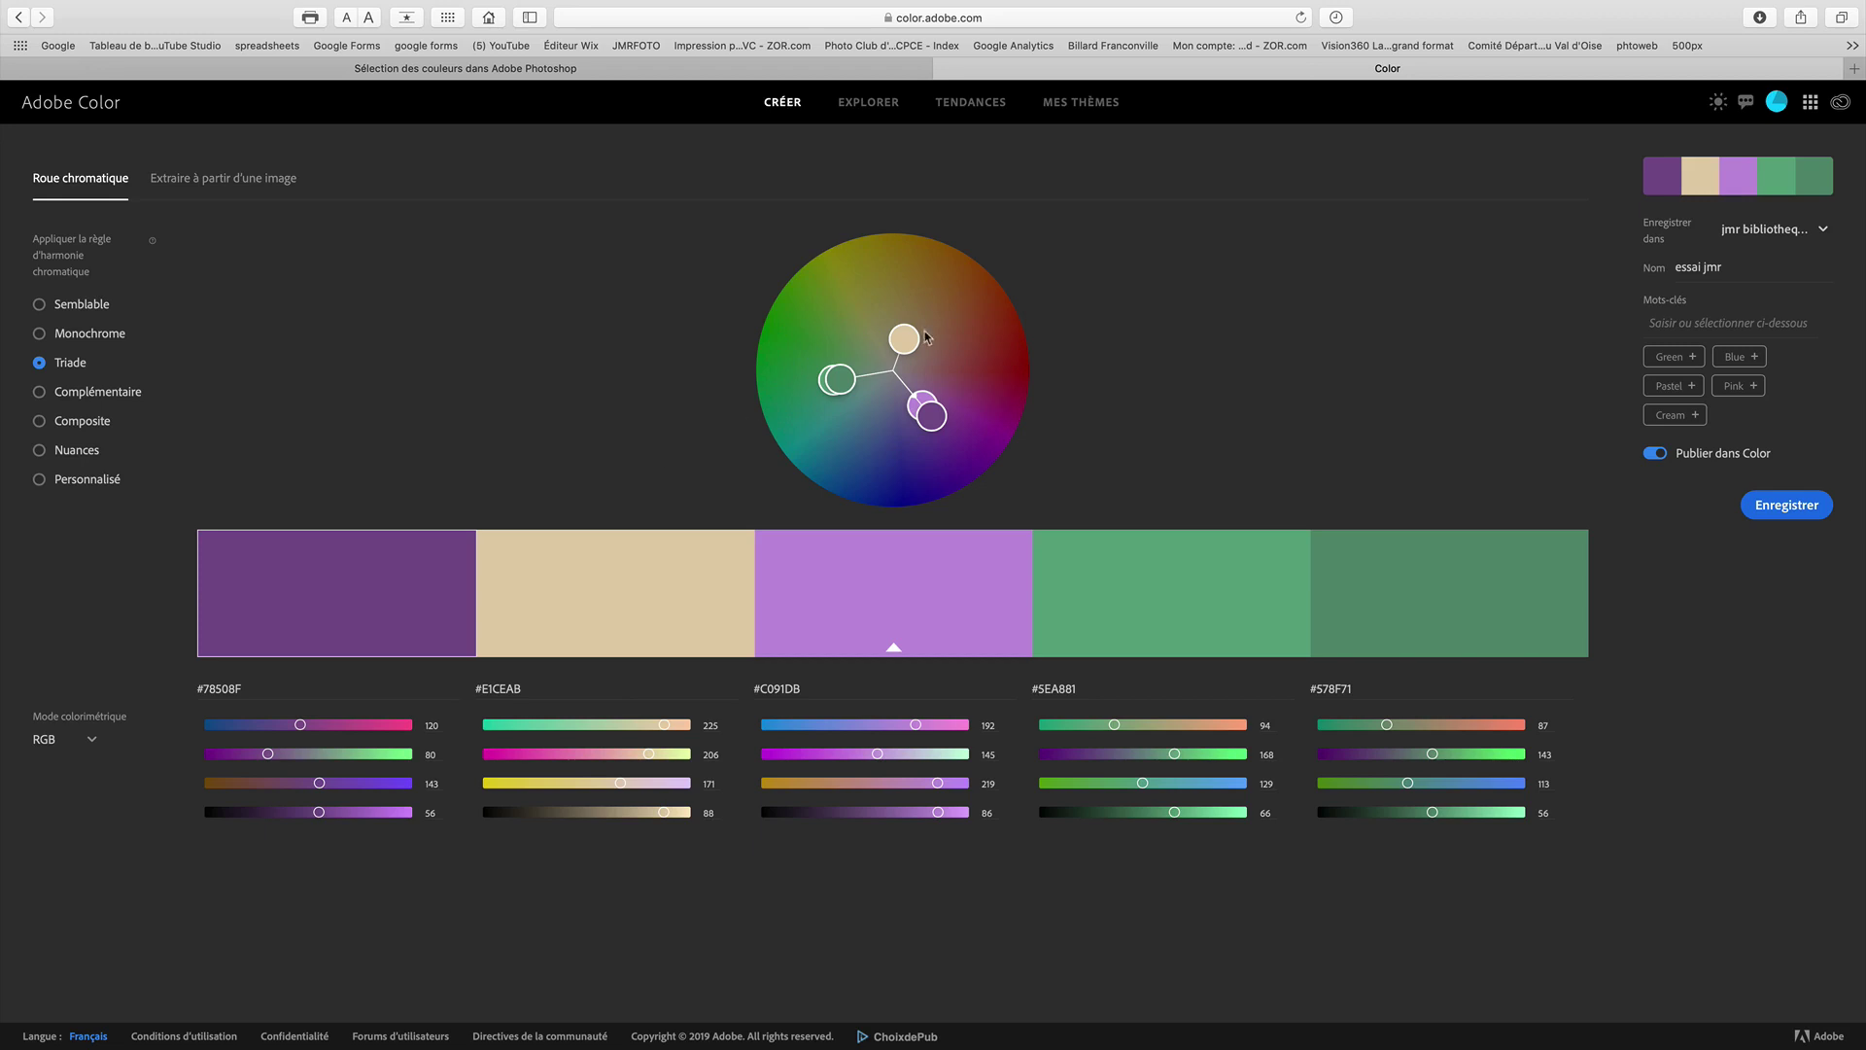
drag(908, 335, 922, 300)
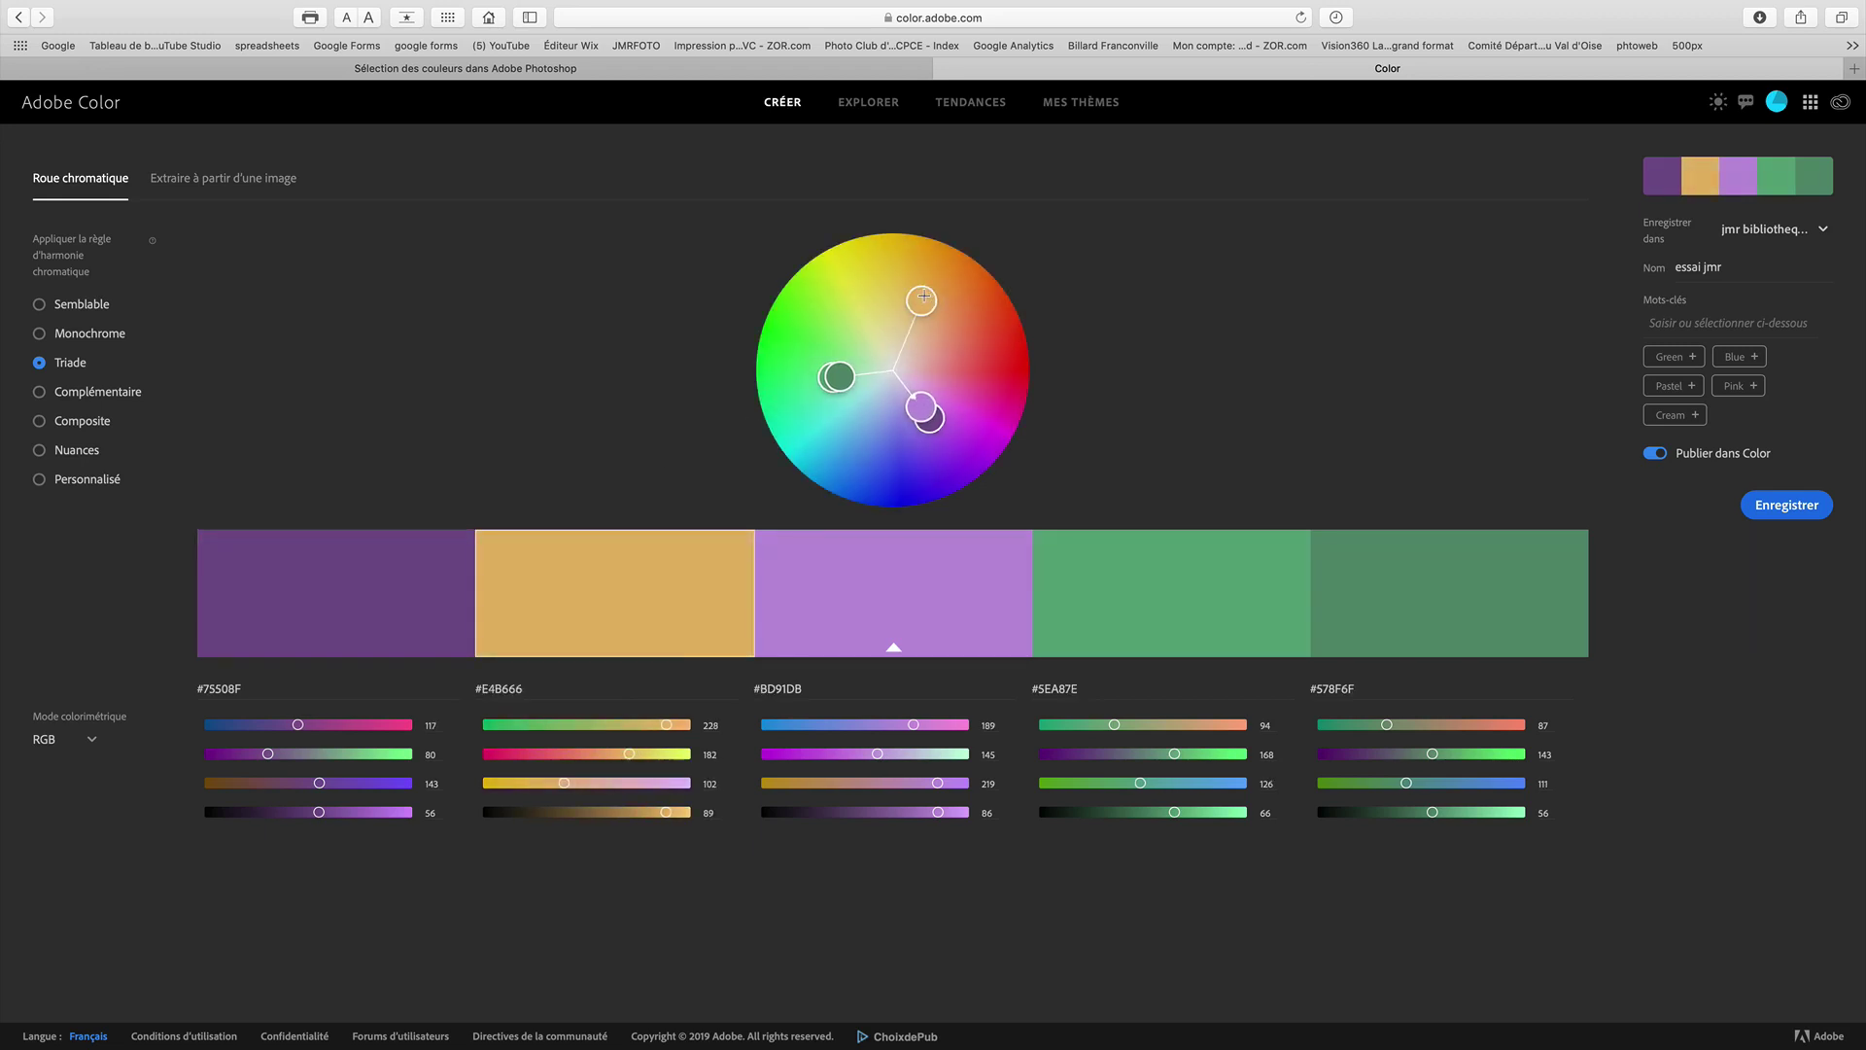
drag(832, 378, 778, 385)
drag(929, 418, 957, 463)
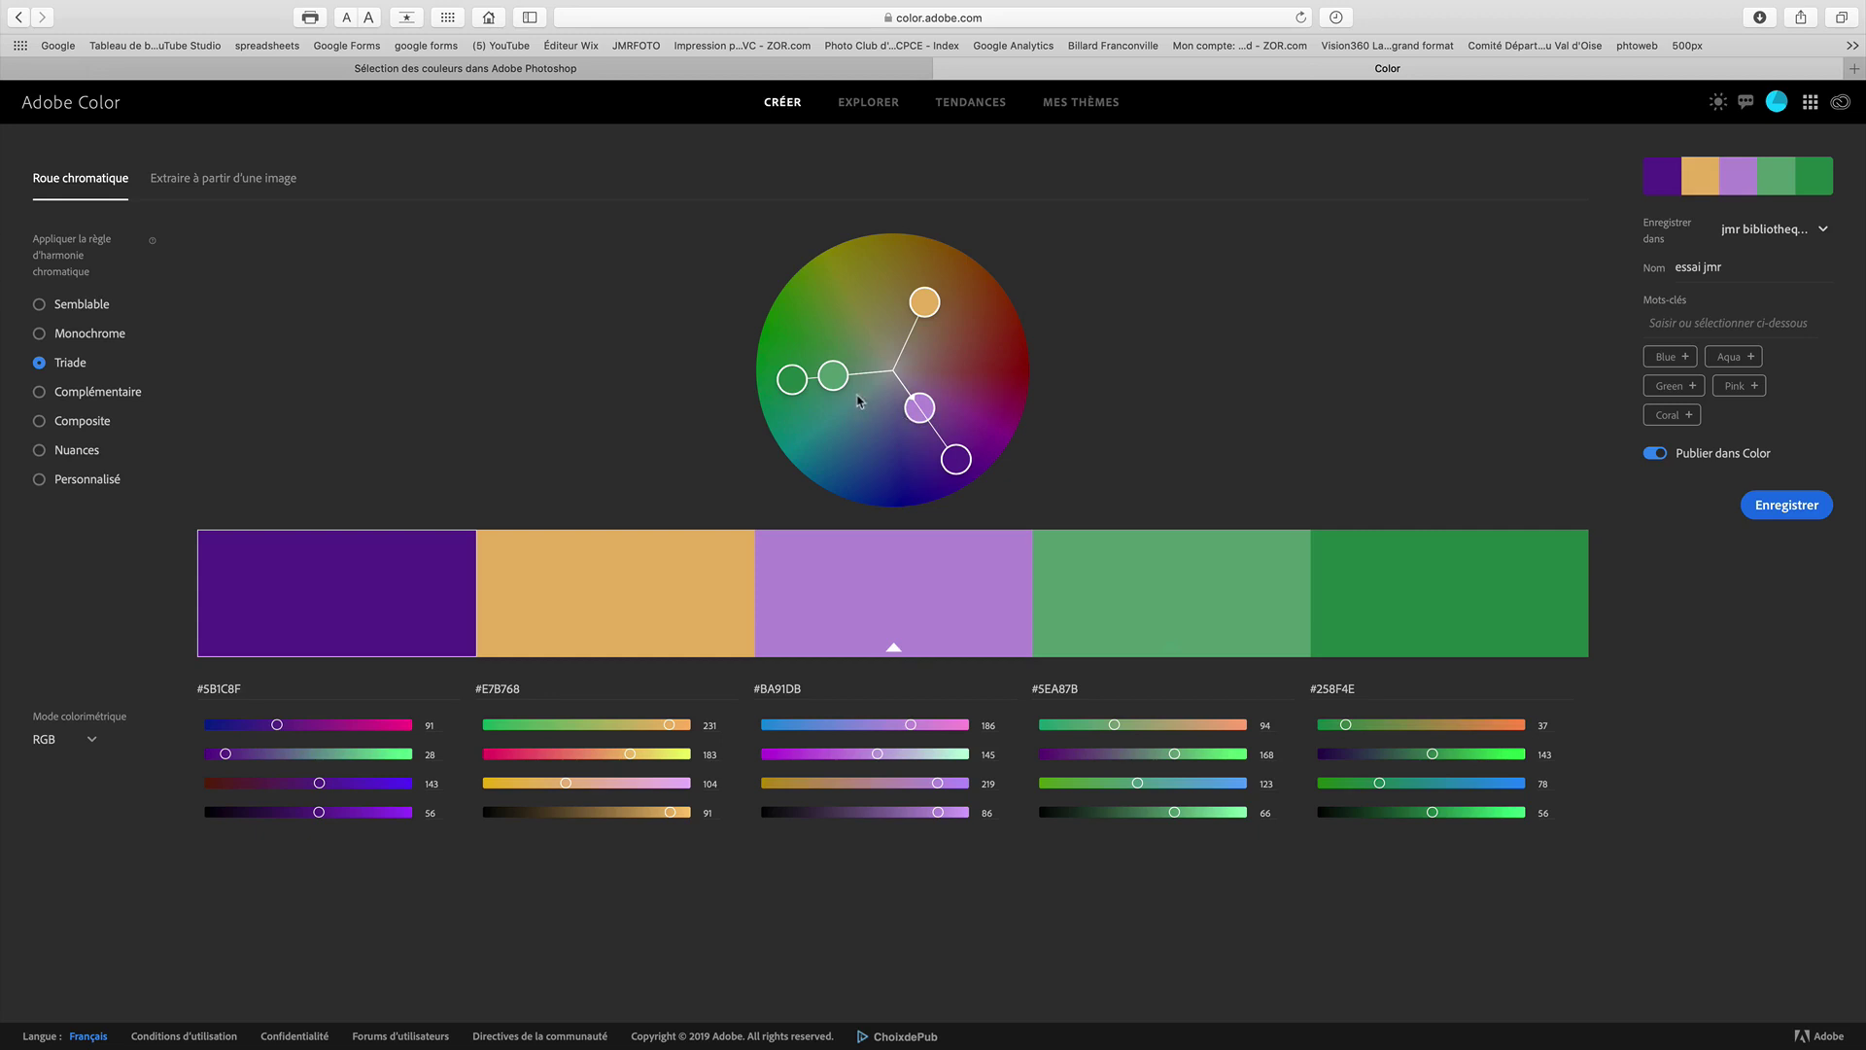
Soften the light green, intensify the orange, and fine-tune the dark violet with its red value at 97
drag(832, 376, 849, 373)
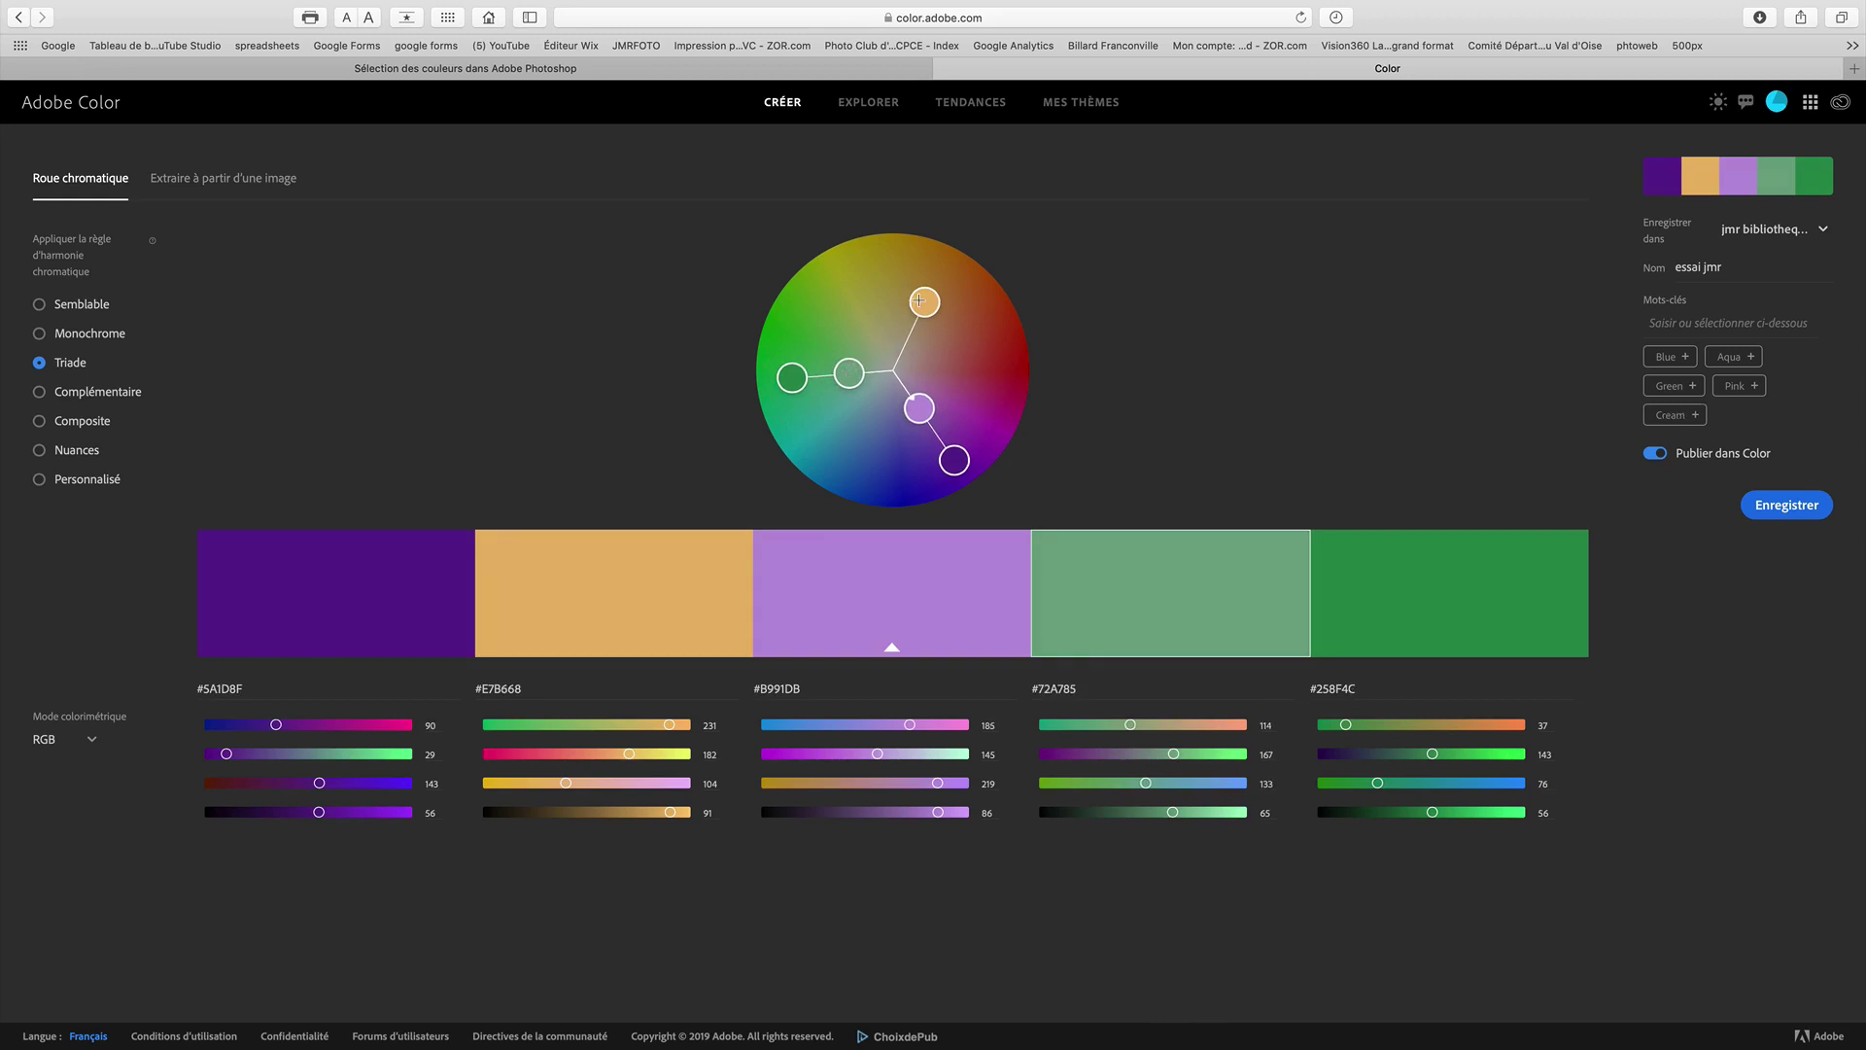
mouse_move(918, 302)
mouse_down()
mouse_move(937, 281)
mouse_move(923, 287)
mouse_up()
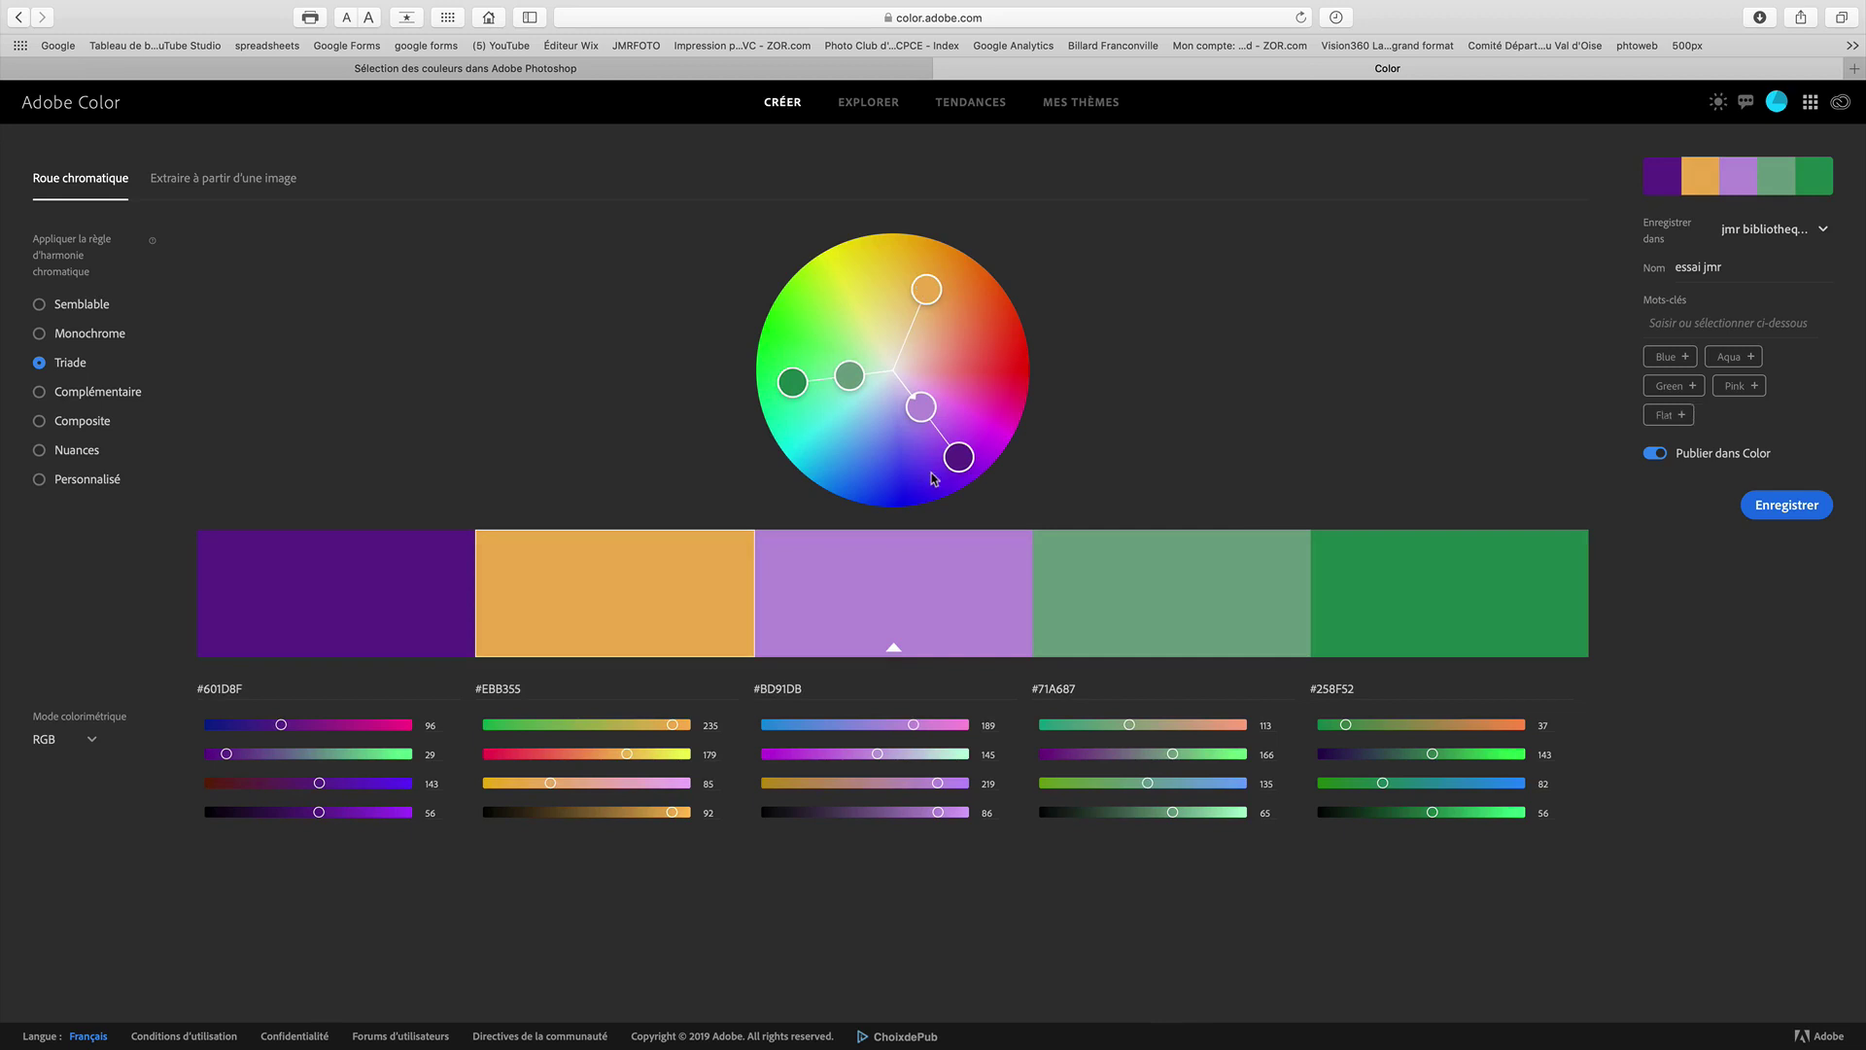
mouse_move(958, 459)
mouse_down()
mouse_move(969, 477)
mouse_move(893, 375)
mouse_move(902, 404)
mouse_move(948, 416)
mouse_move(956, 471)
mouse_up()
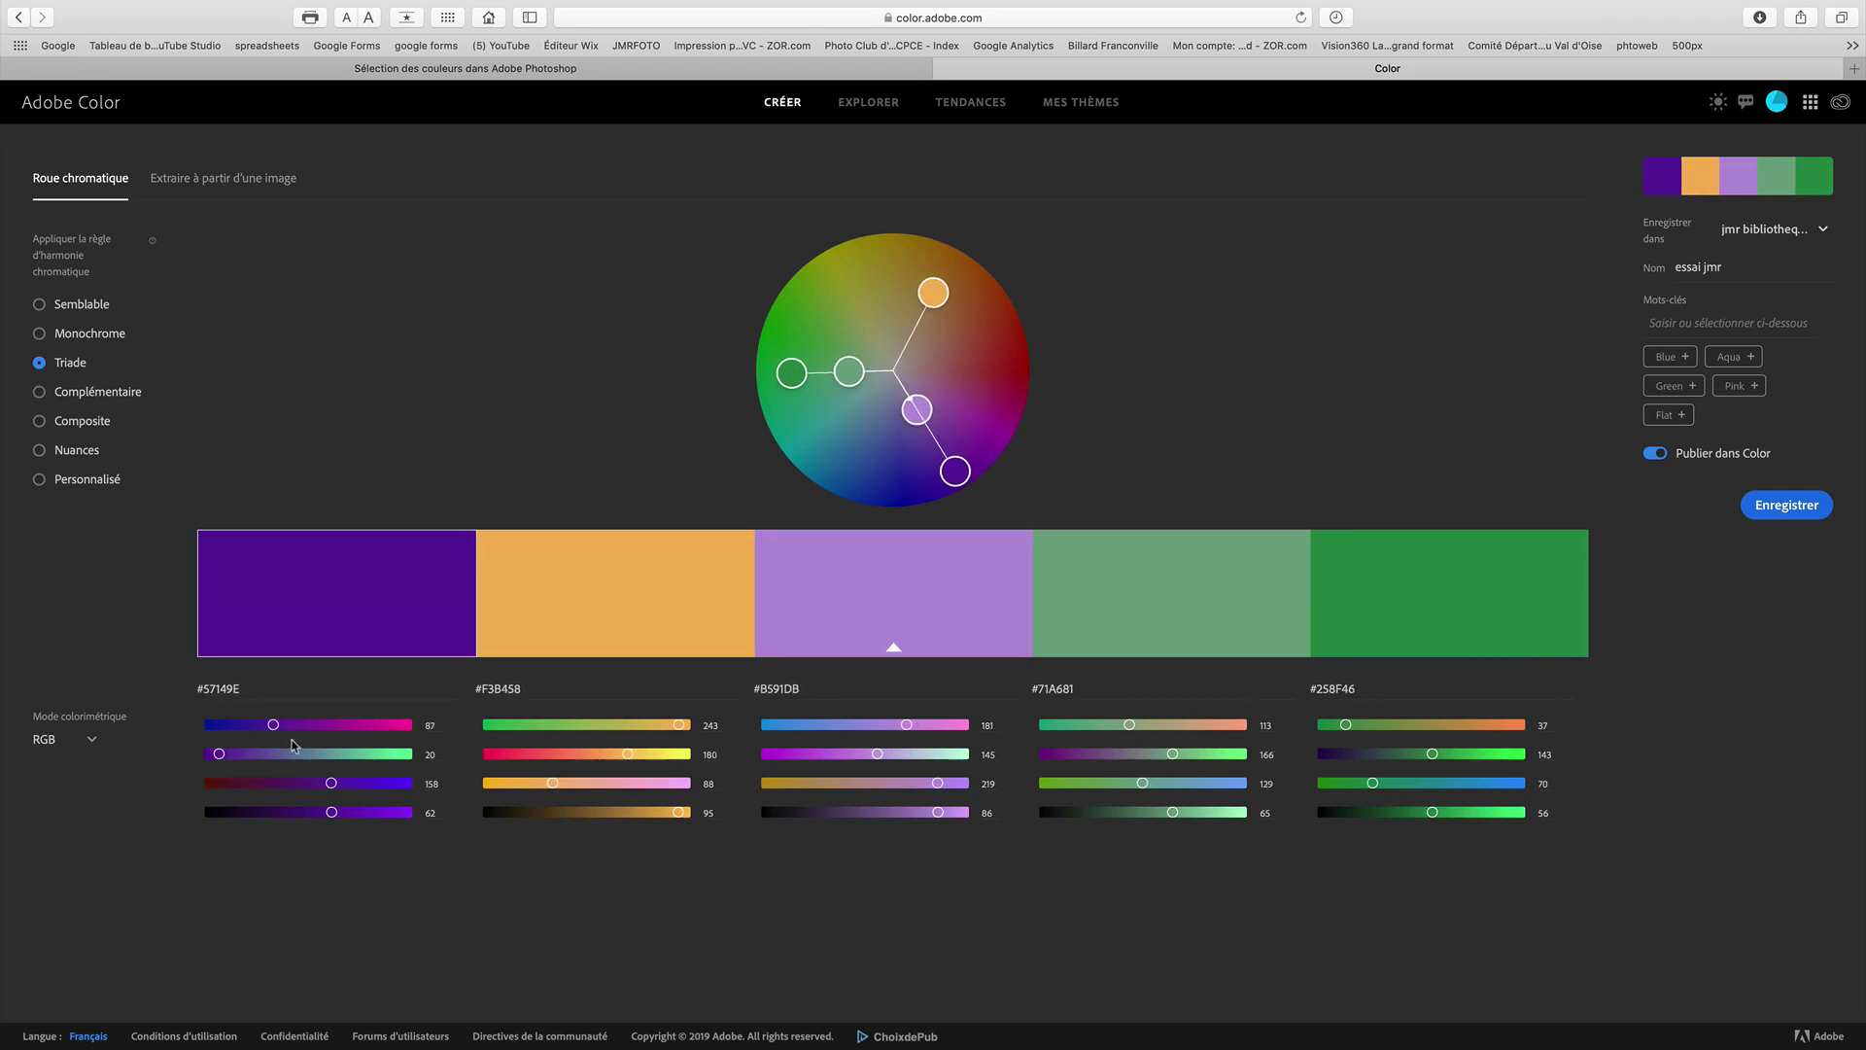
mouse_move(272, 724)
mouse_down()
mouse_move(315, 724)
mouse_move(282, 724)
mouse_up()
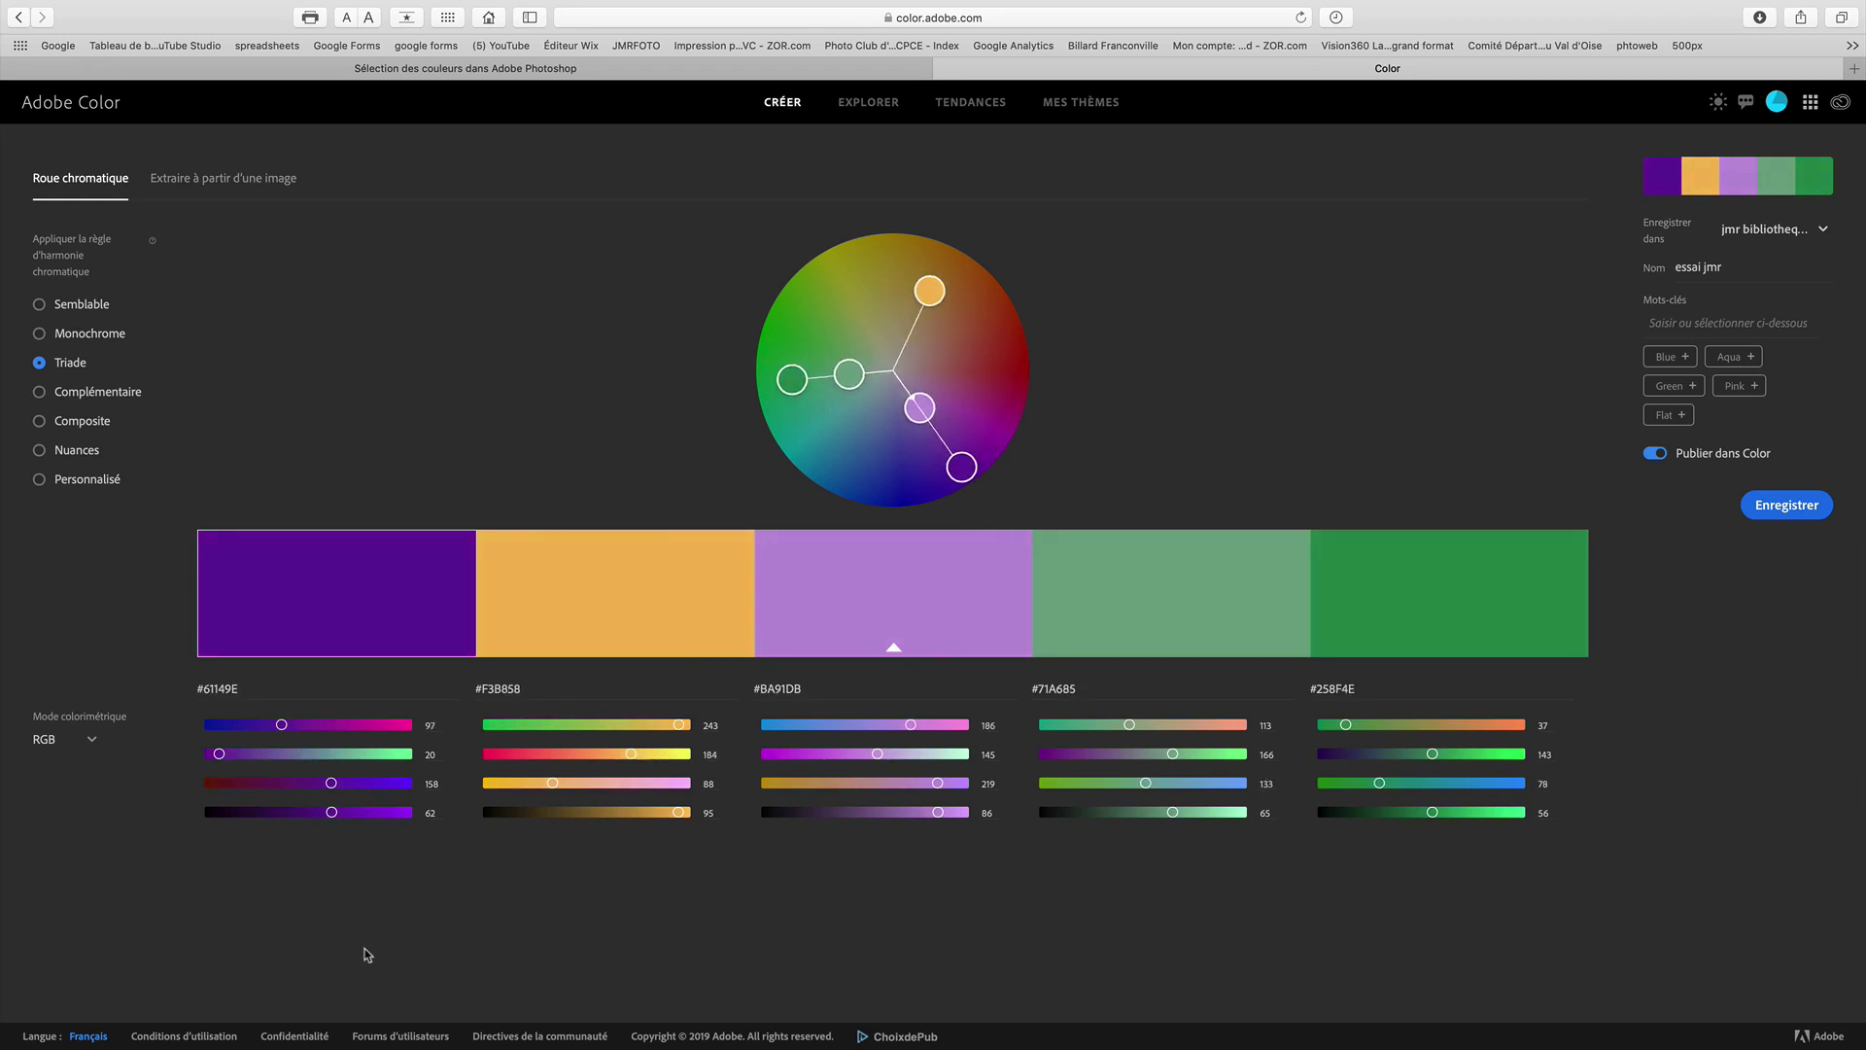
Apply the Complémentaire harmony rule and move the violet colours to blue, with more saturation in the middle colour
click(75, 394)
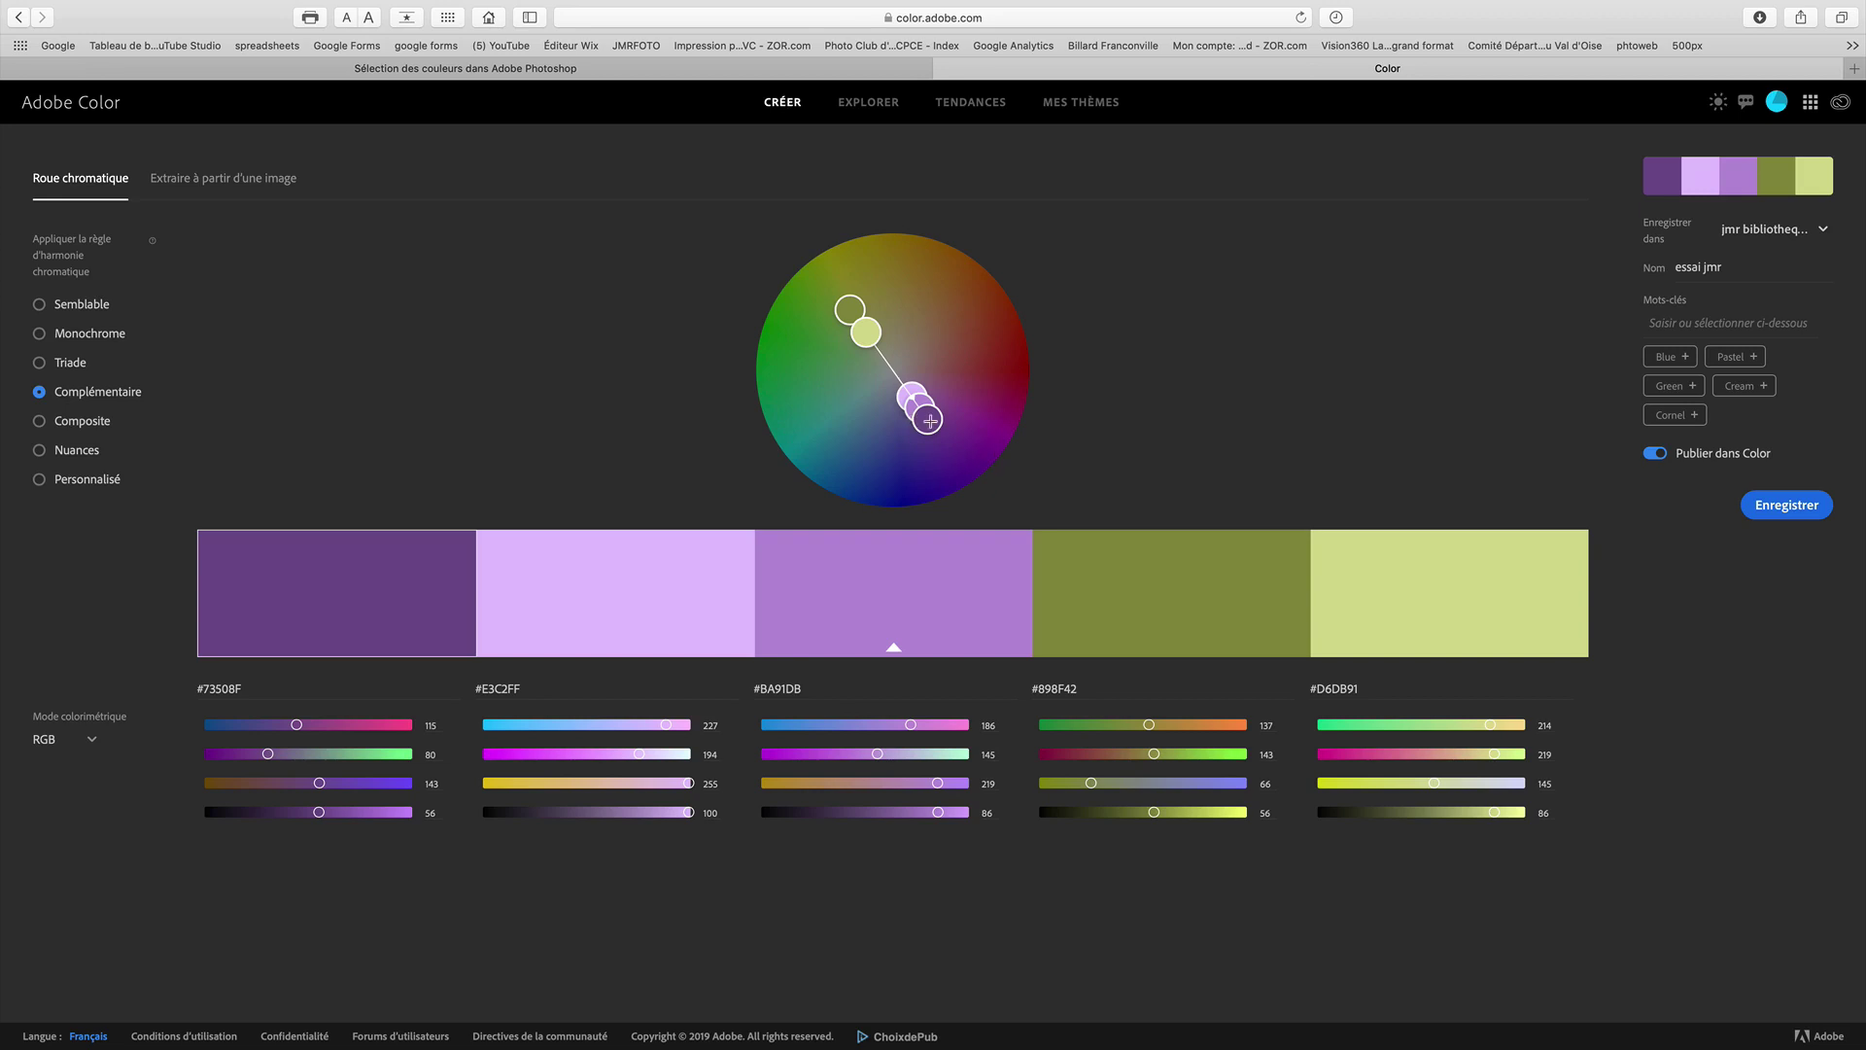
drag(928, 420, 895, 390)
click(895, 428)
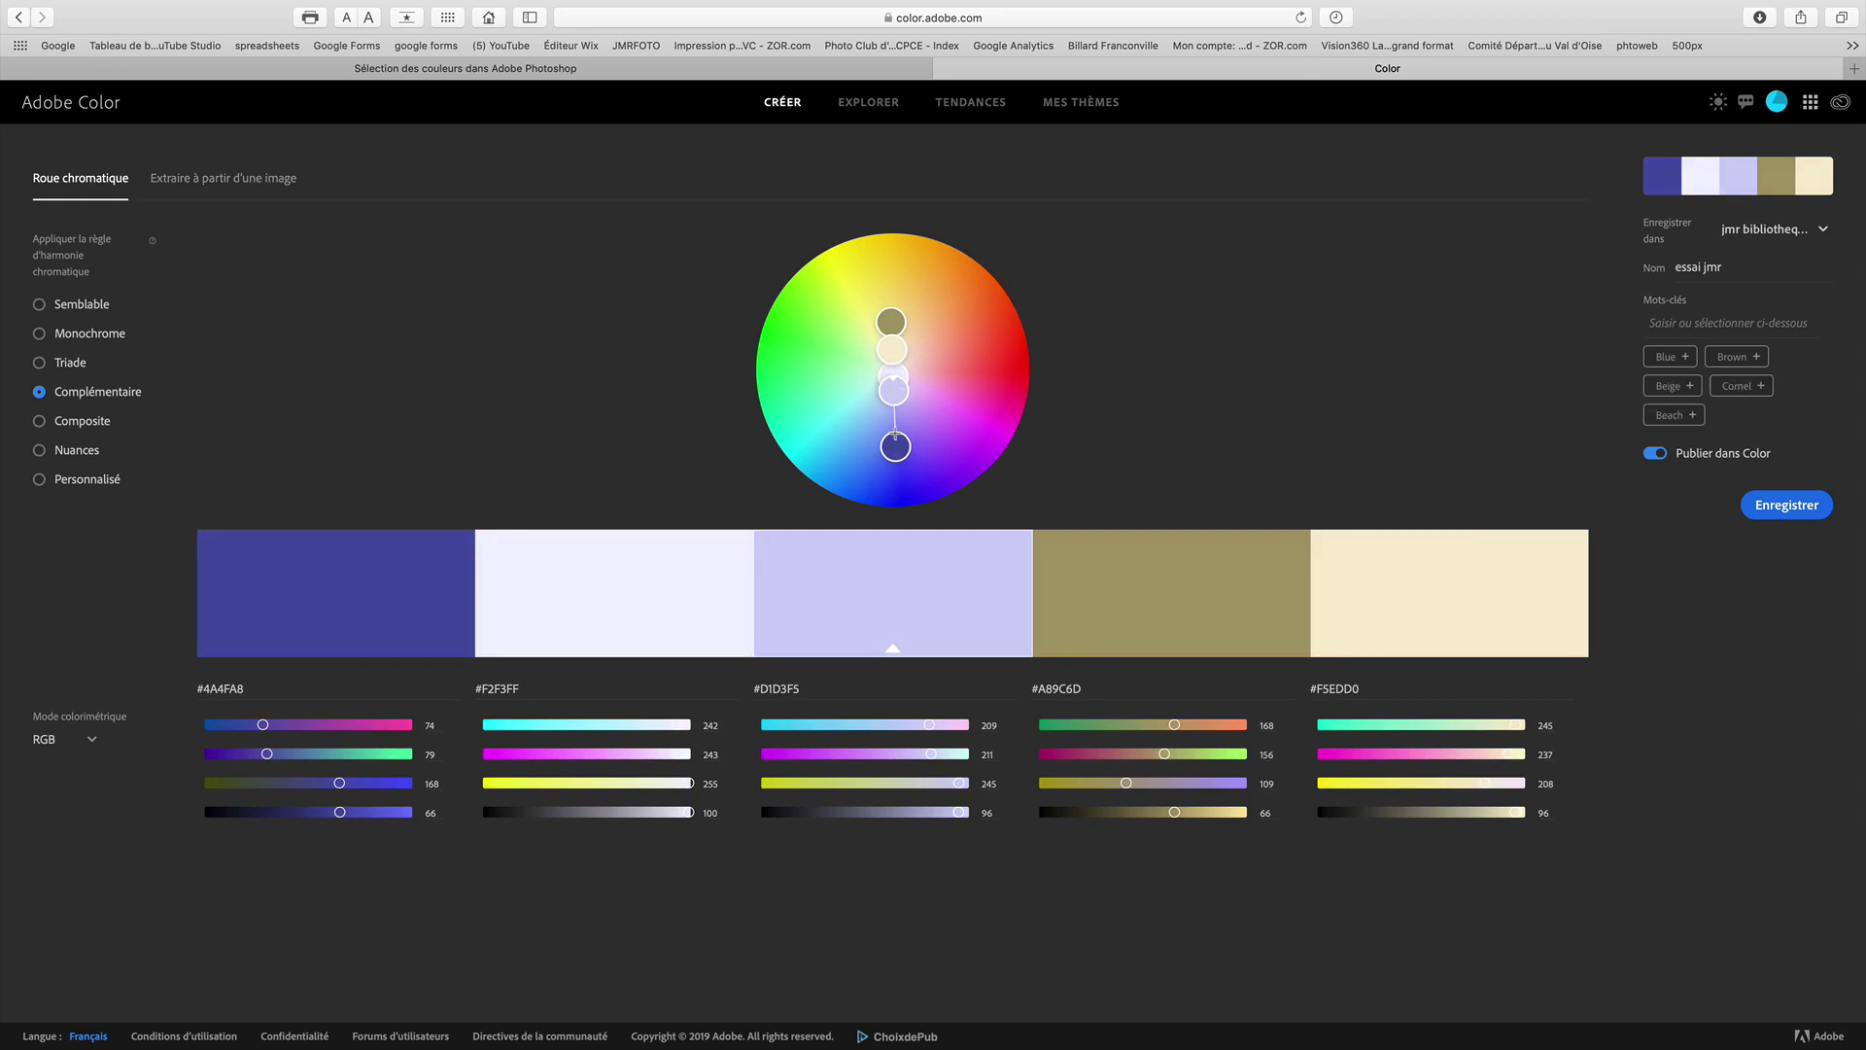
click(896, 445)
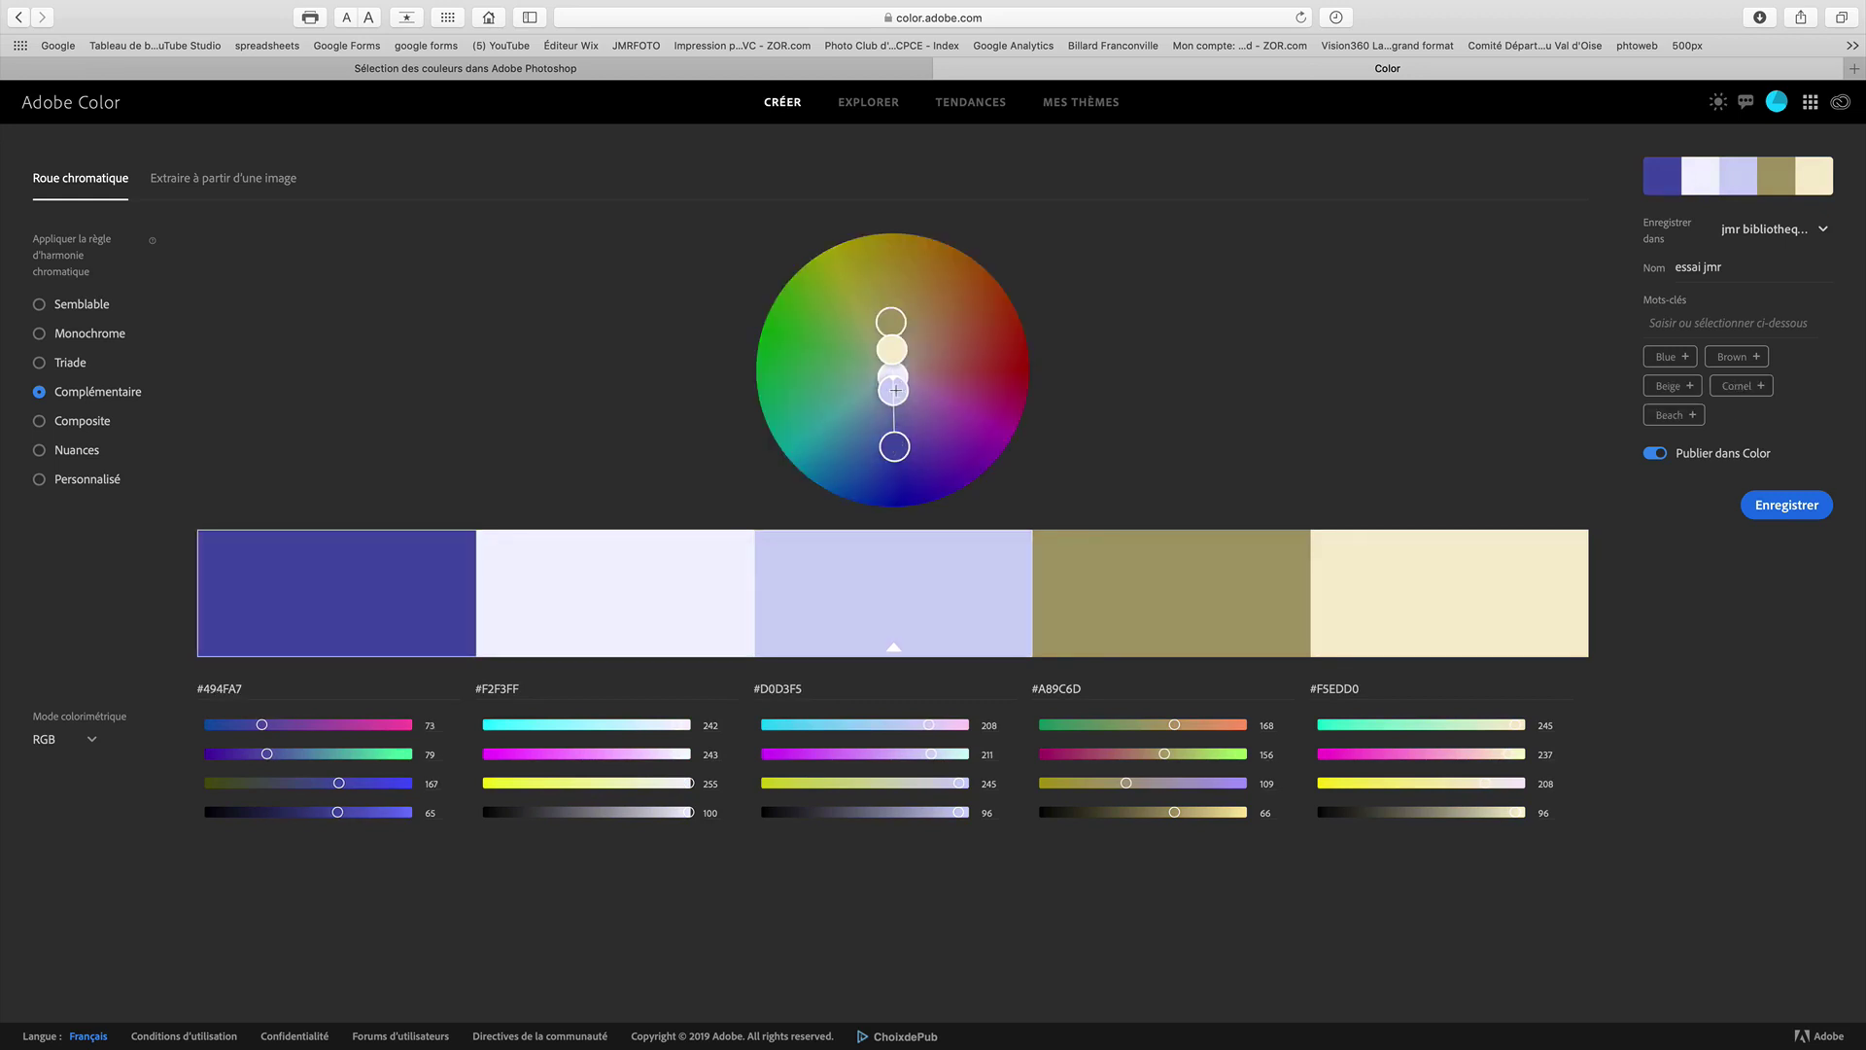
drag(895, 390, 892, 403)
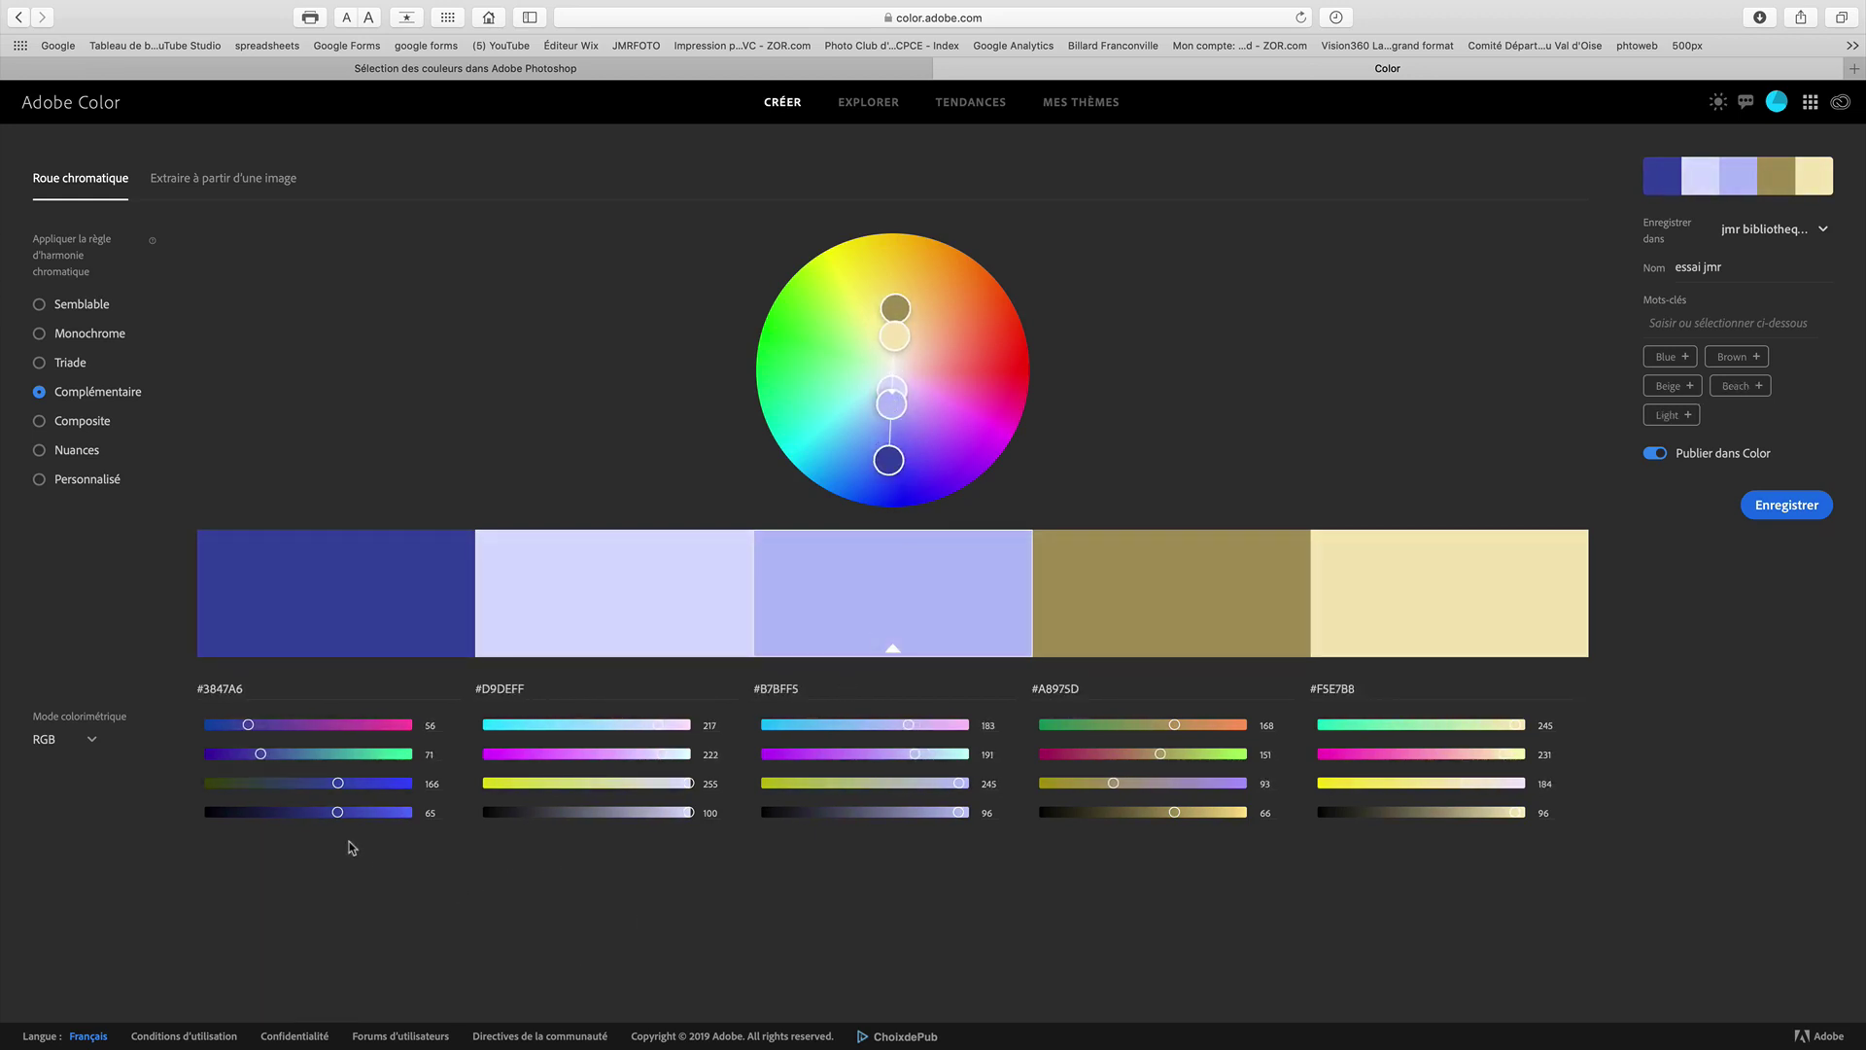
Darken the first blue to a brightness of 35, move the ochre swatch to second place and darken it
drag(339, 813, 297, 813)
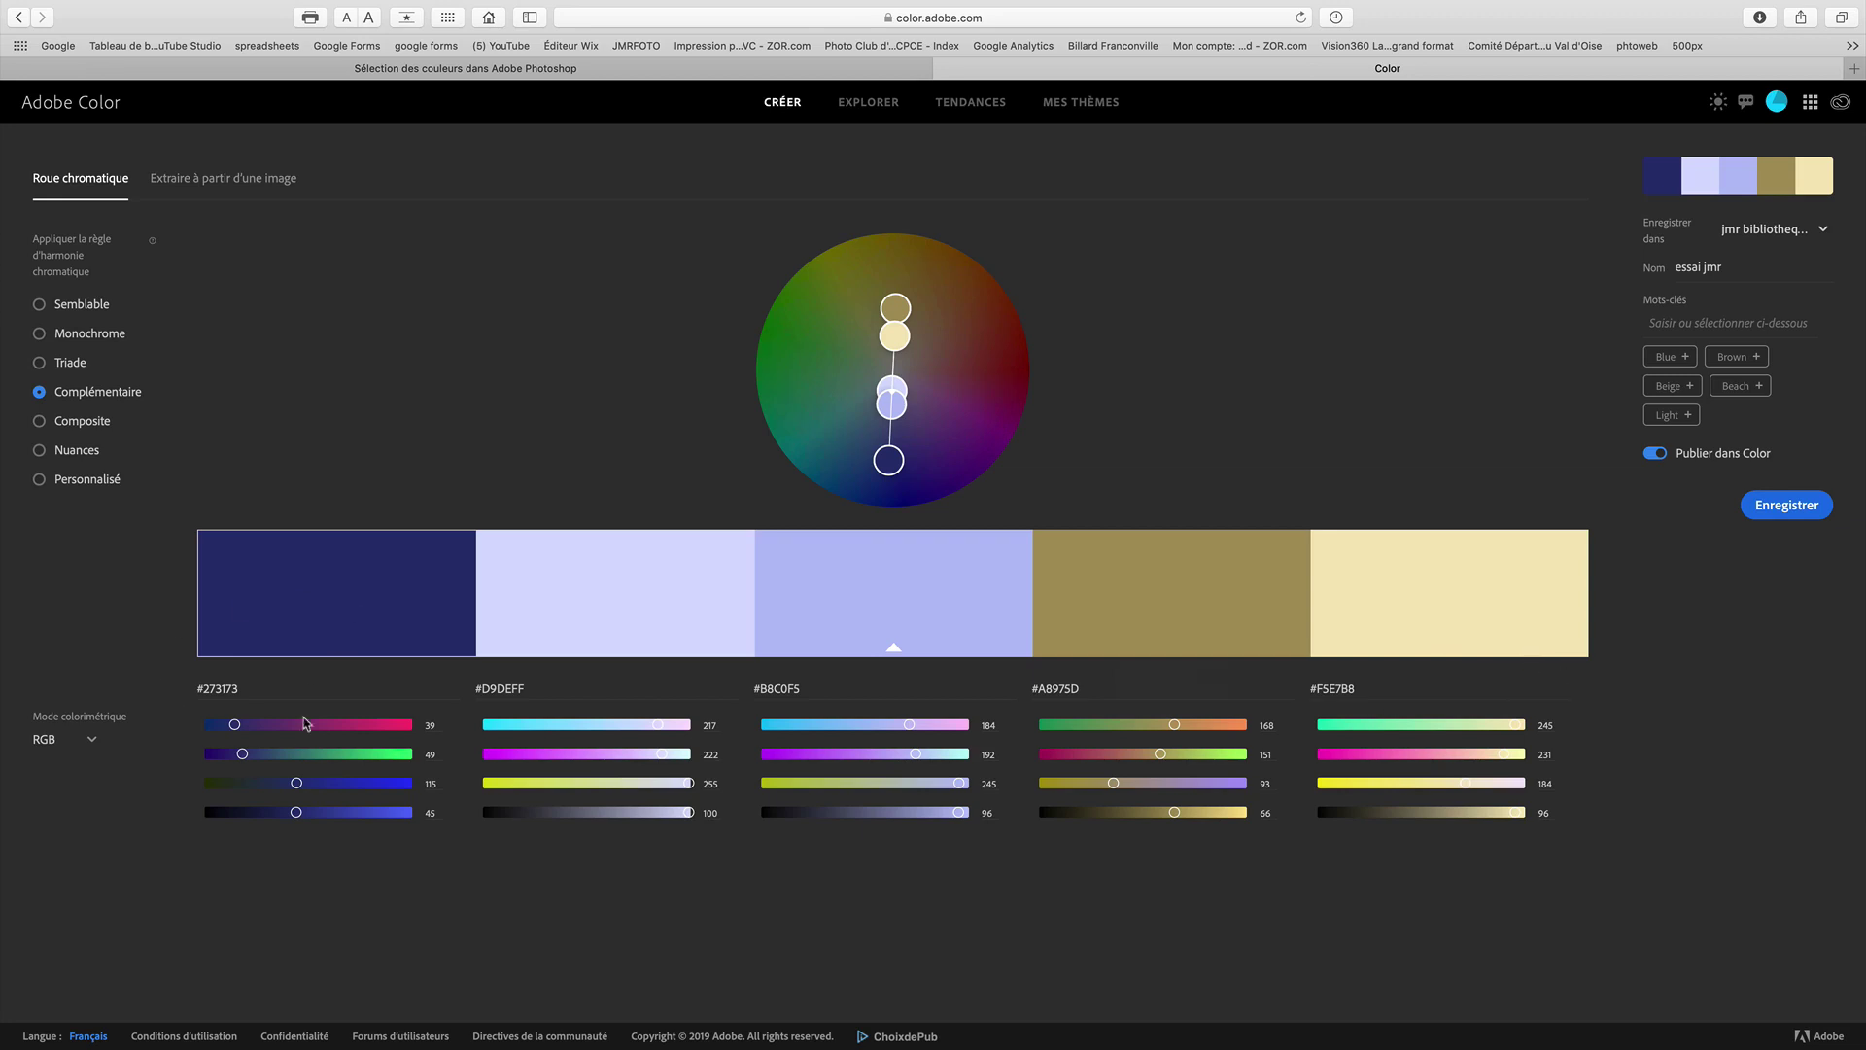
drag(296, 812, 275, 812)
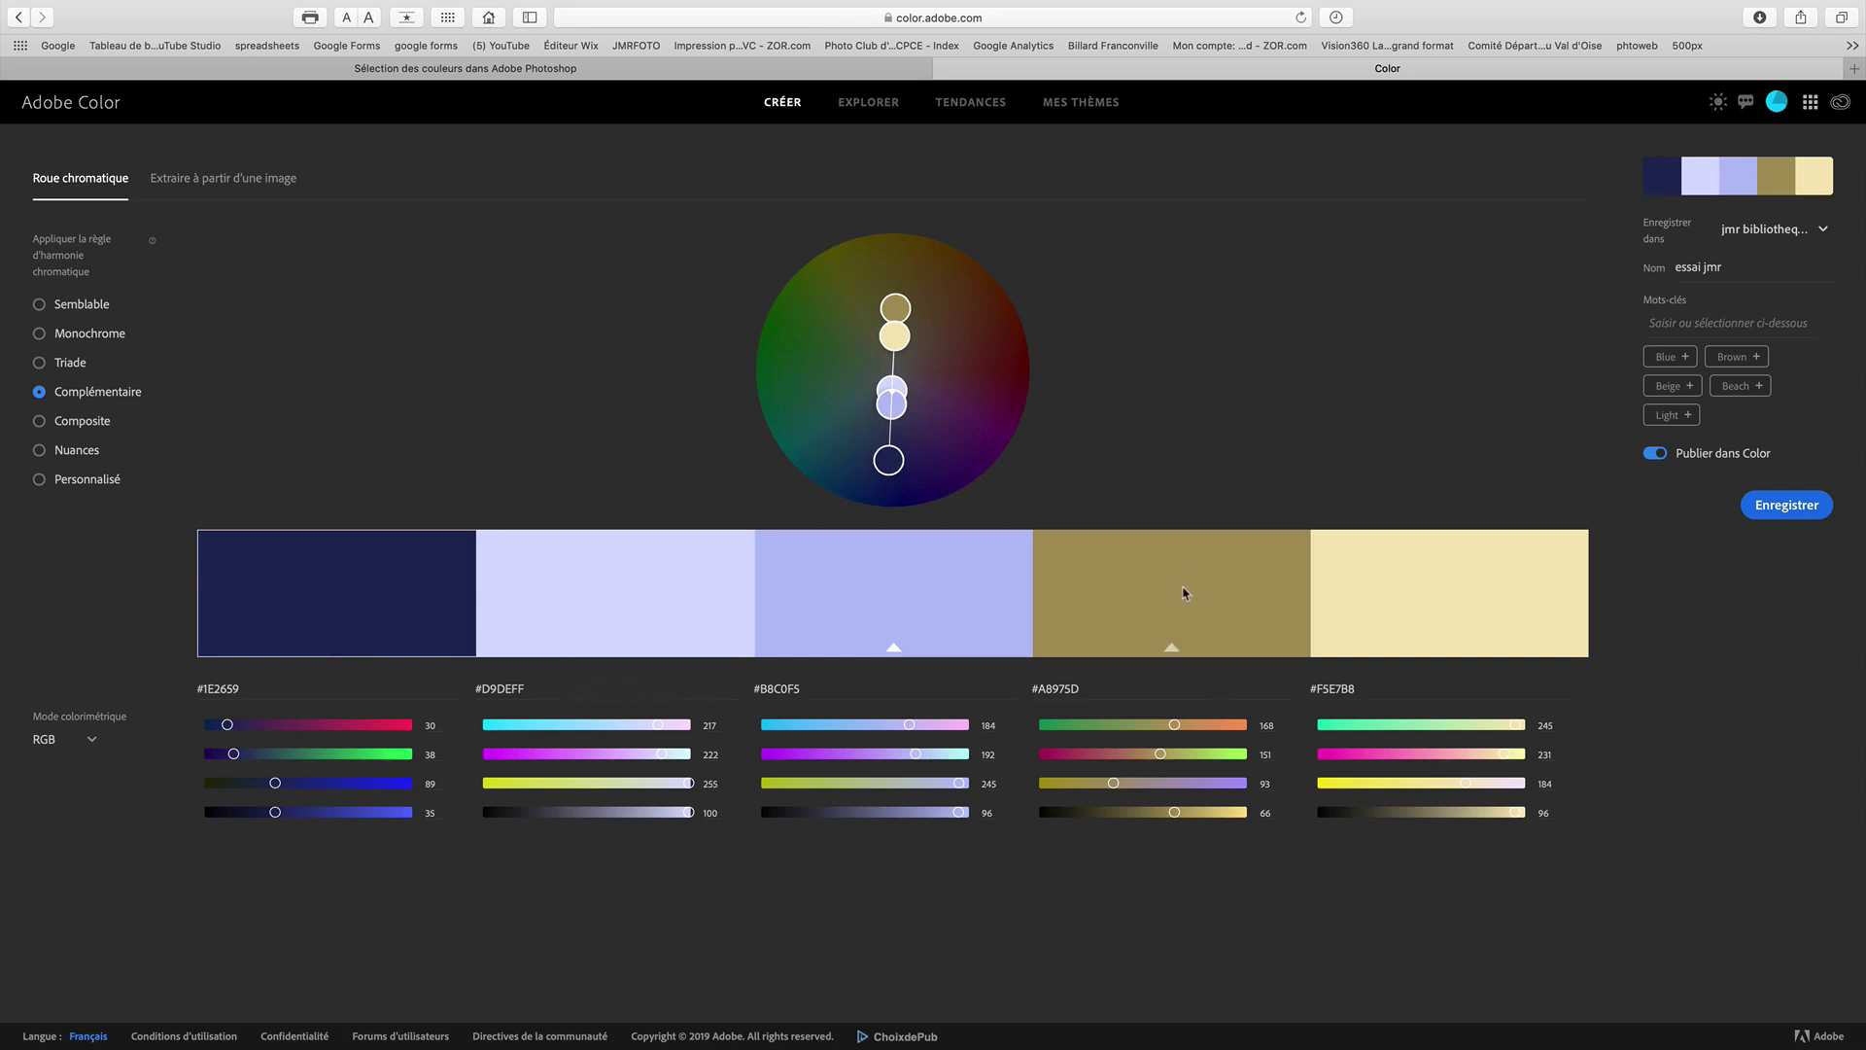
drag(1183, 592, 630, 593)
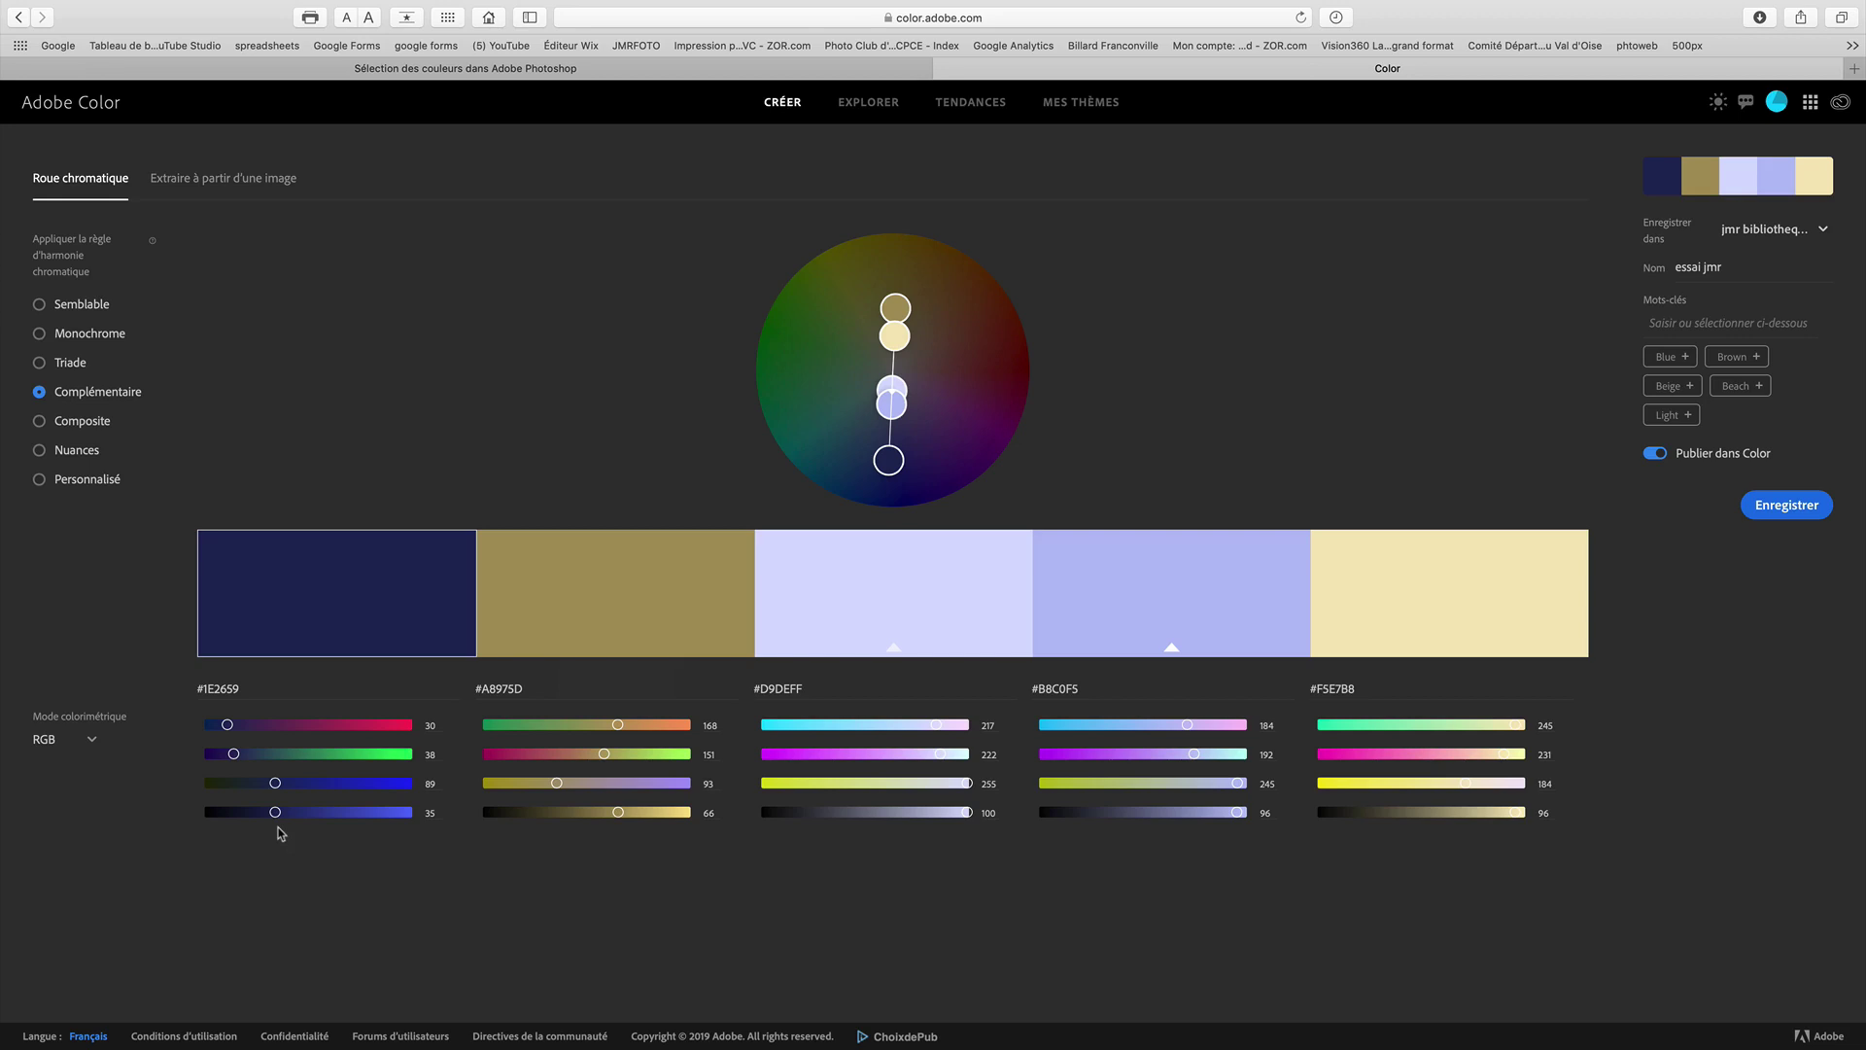
drag(618, 812, 564, 813)
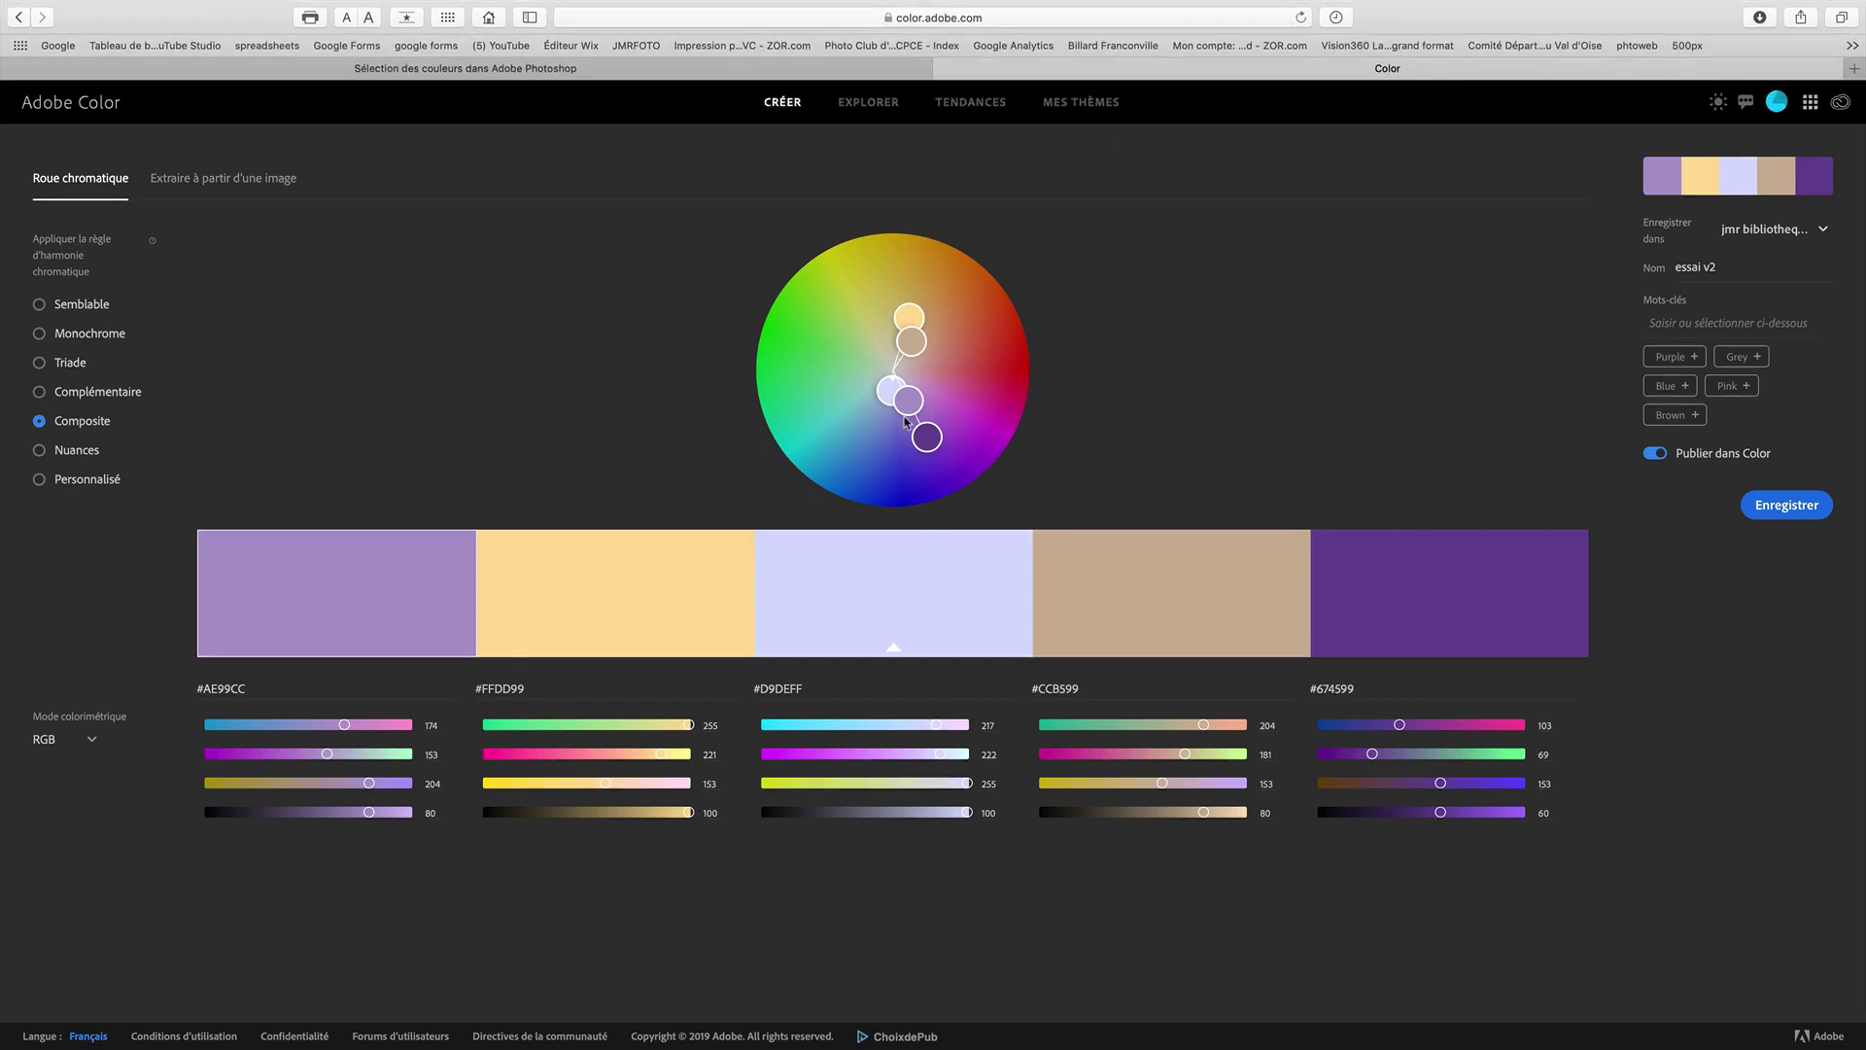
Rotate and resaturate the Composite theme's colours on the wheel to greens, pale yellow #FFFED1 and blues such as #4C30FF
drag(890, 398, 790, 385)
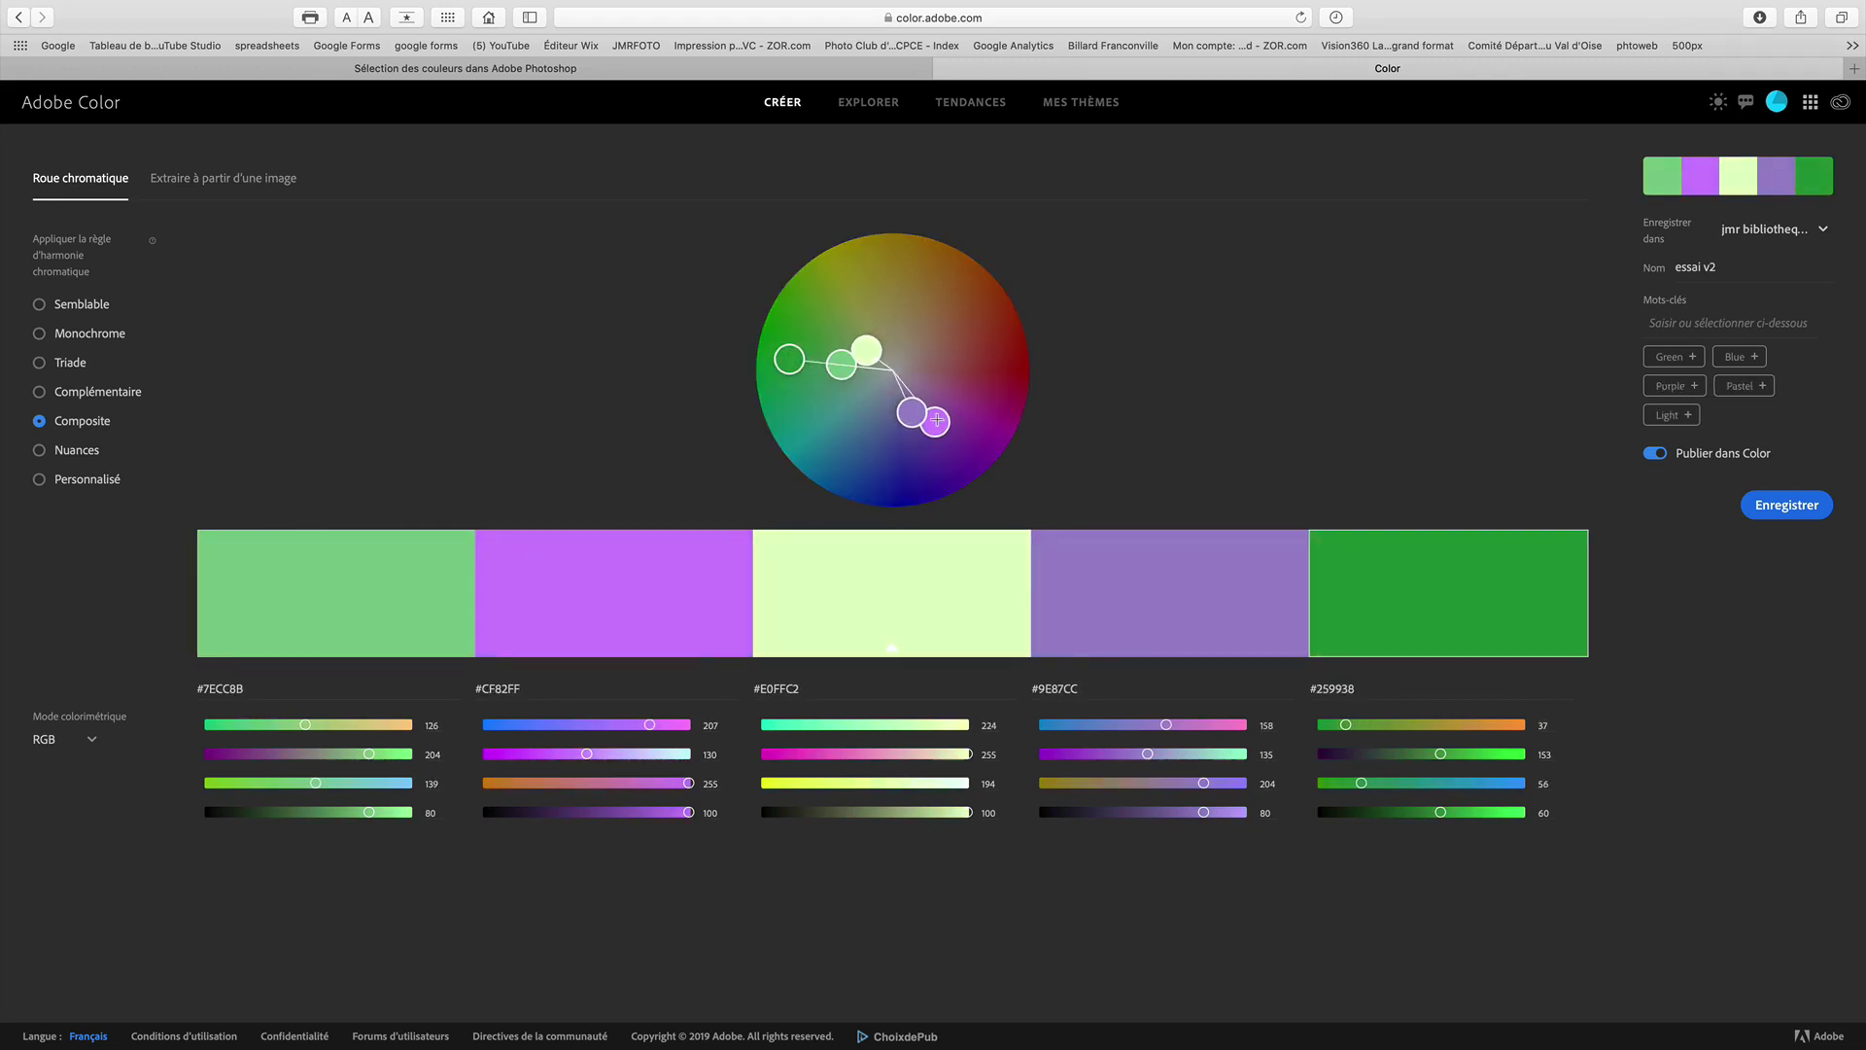
drag(935, 420, 981, 456)
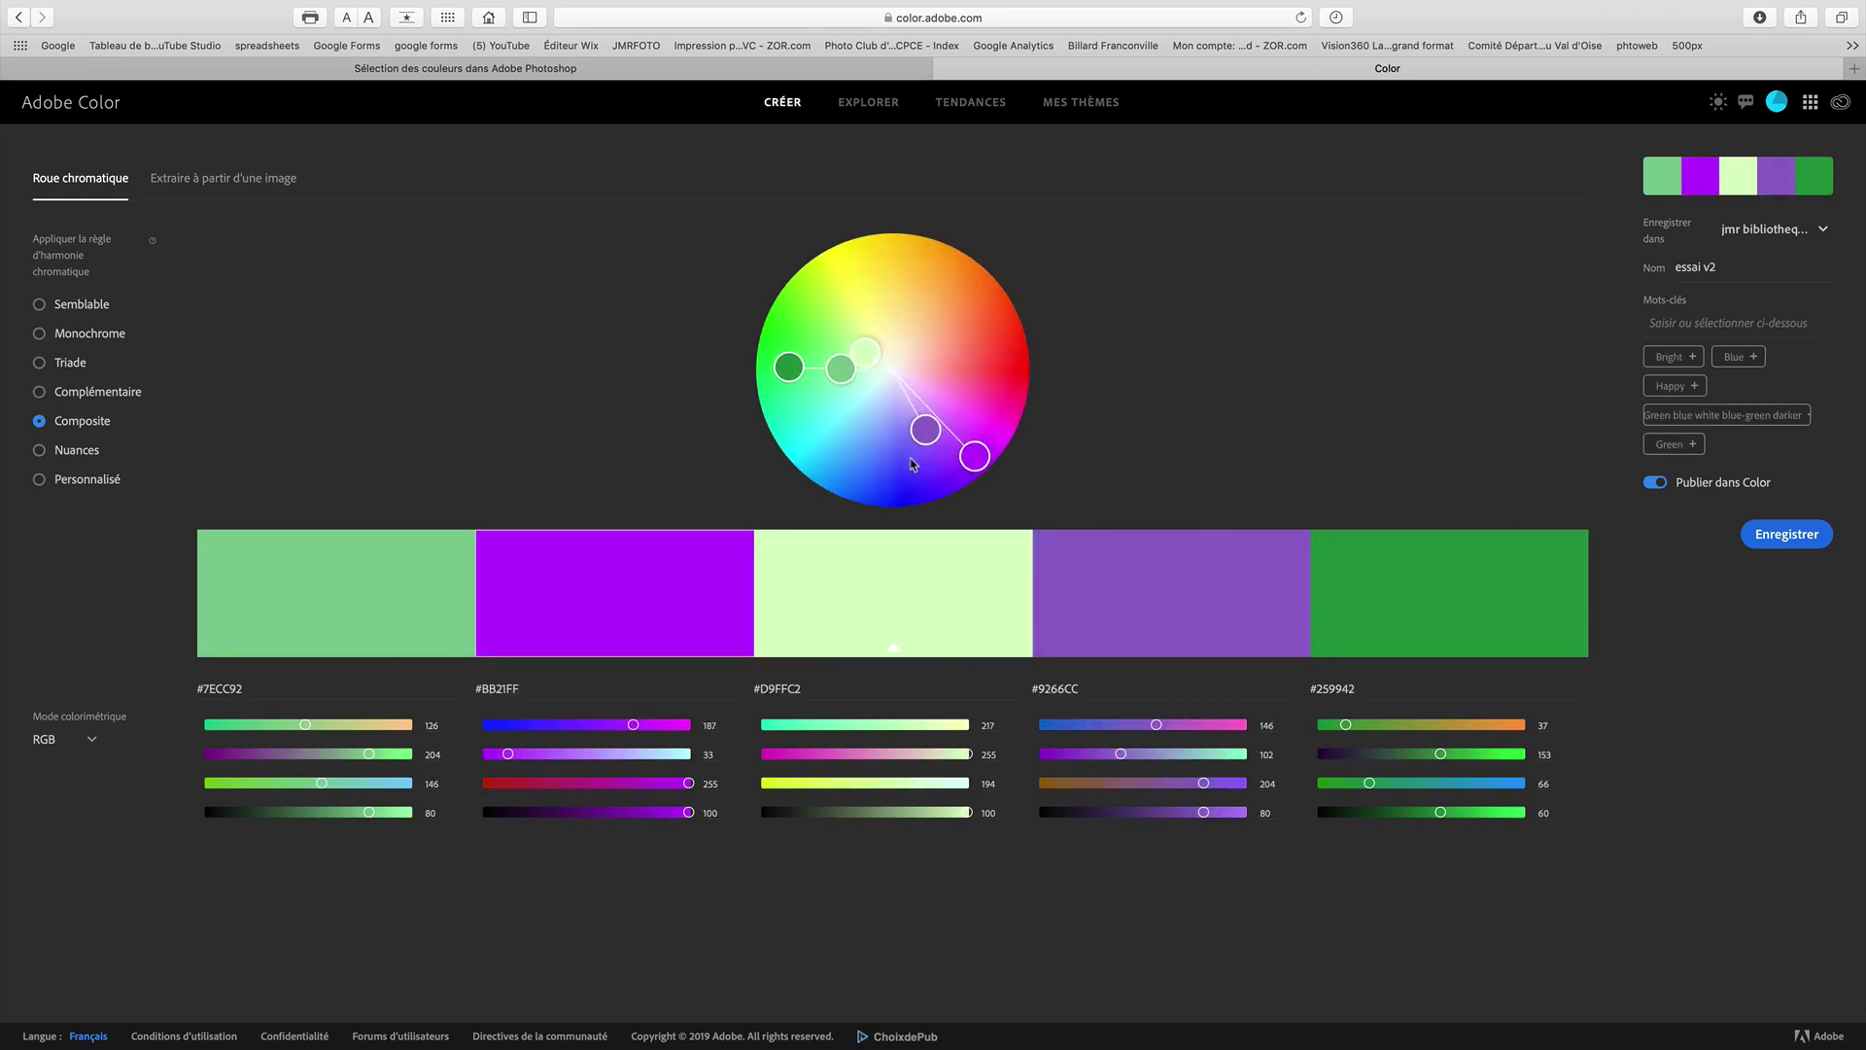
drag(868, 351, 896, 334)
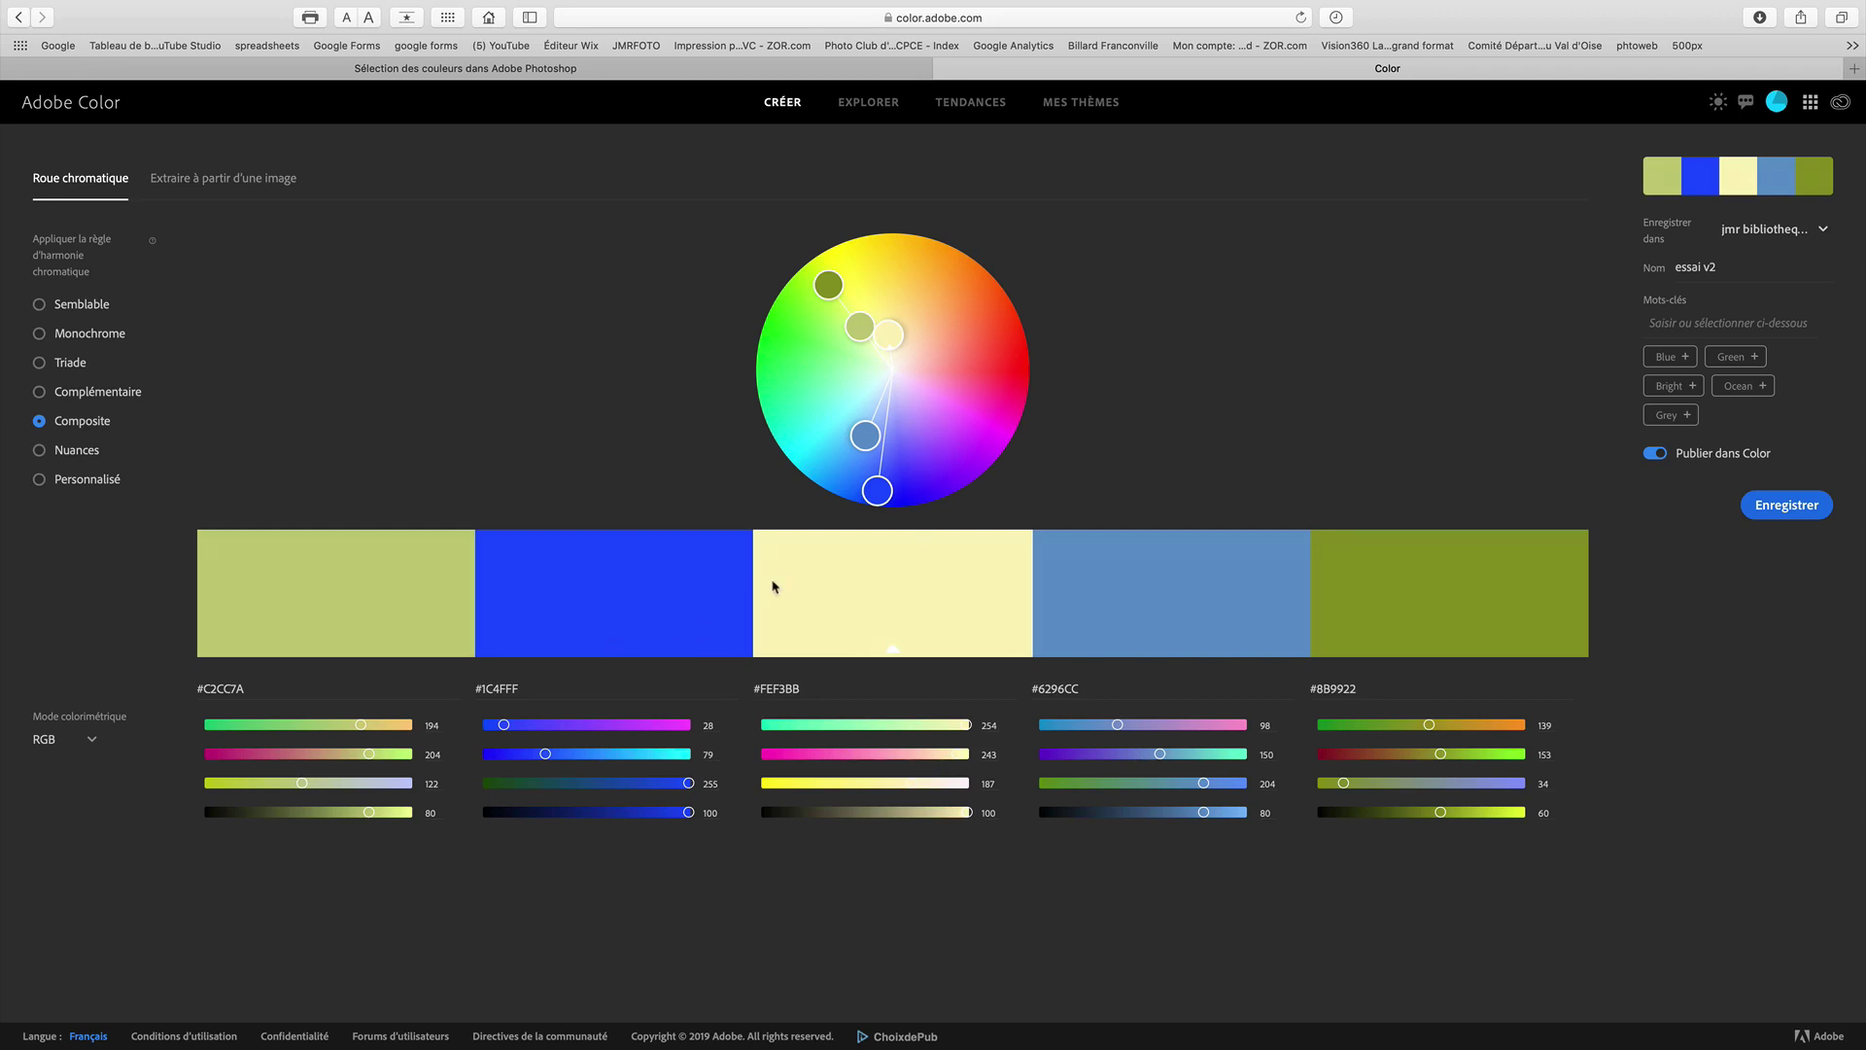
drag(861, 424, 785, 350)
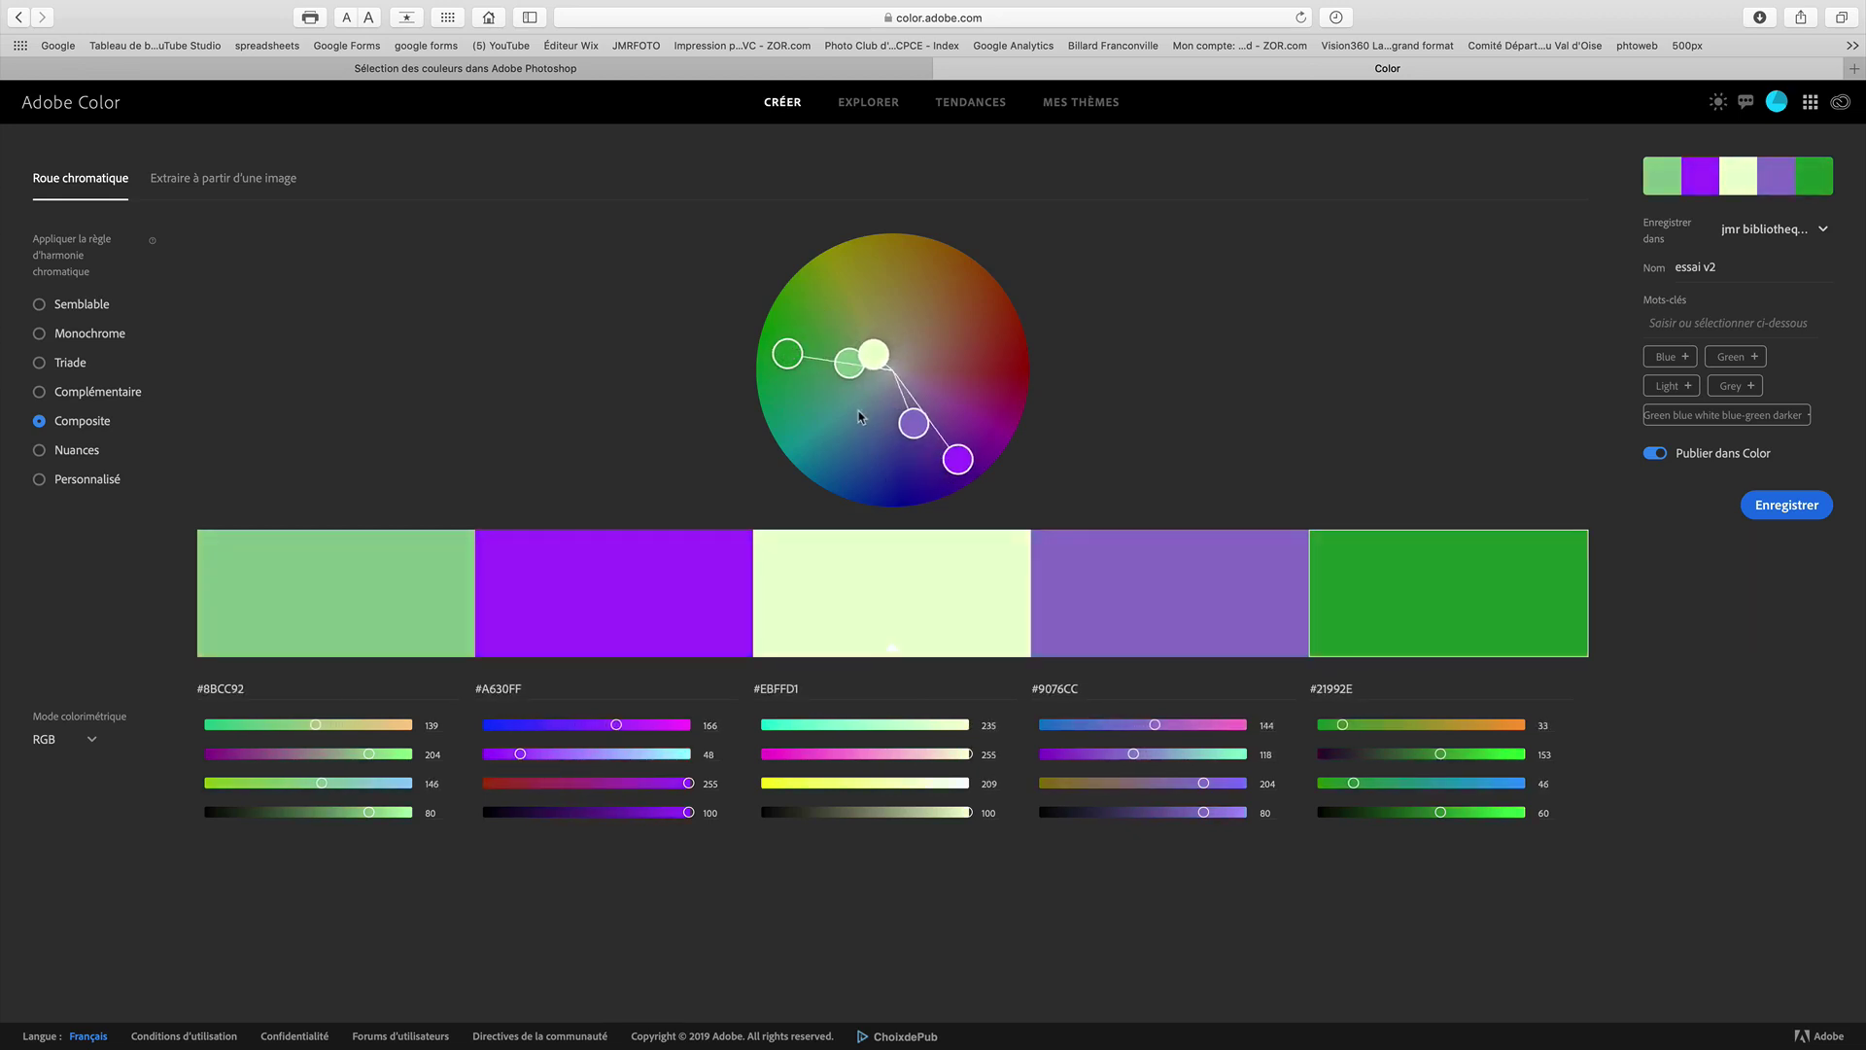
drag(909, 425, 889, 444)
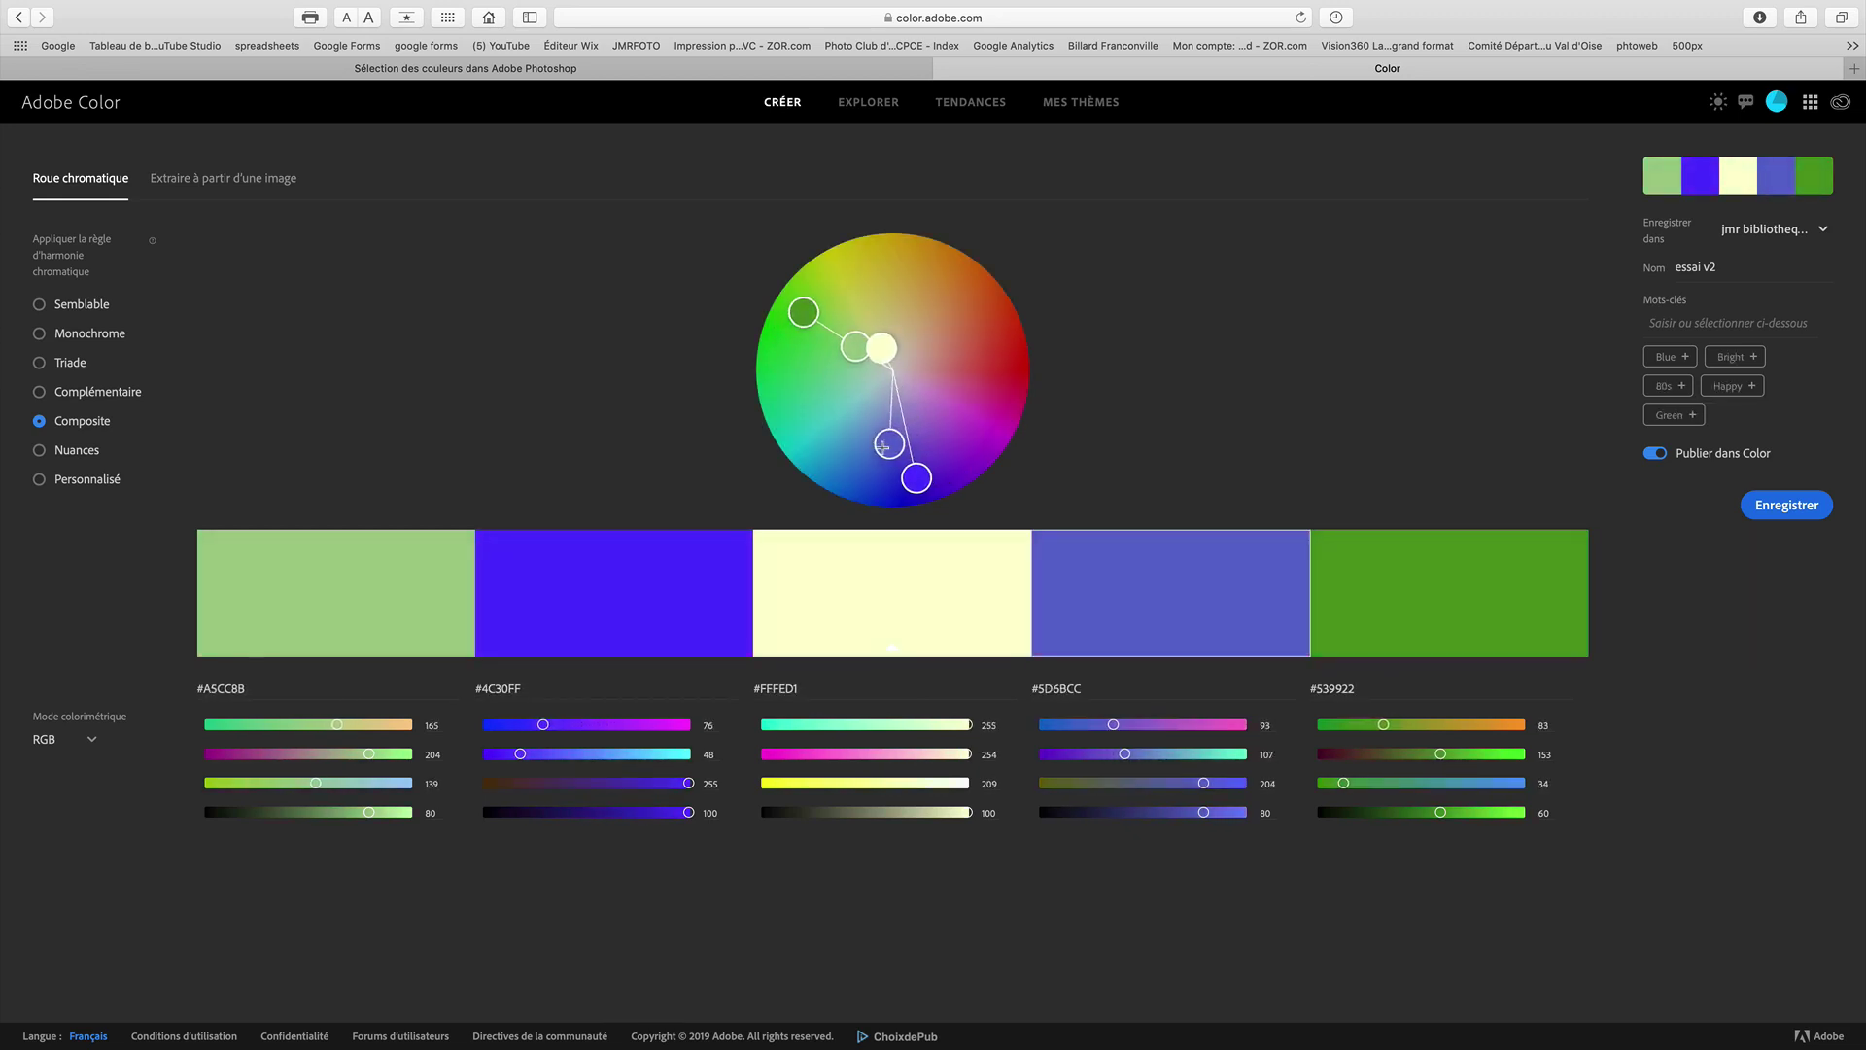
Apply the Nuances harmony rule and shift all its shades to turquoise on the wheel
click(78, 453)
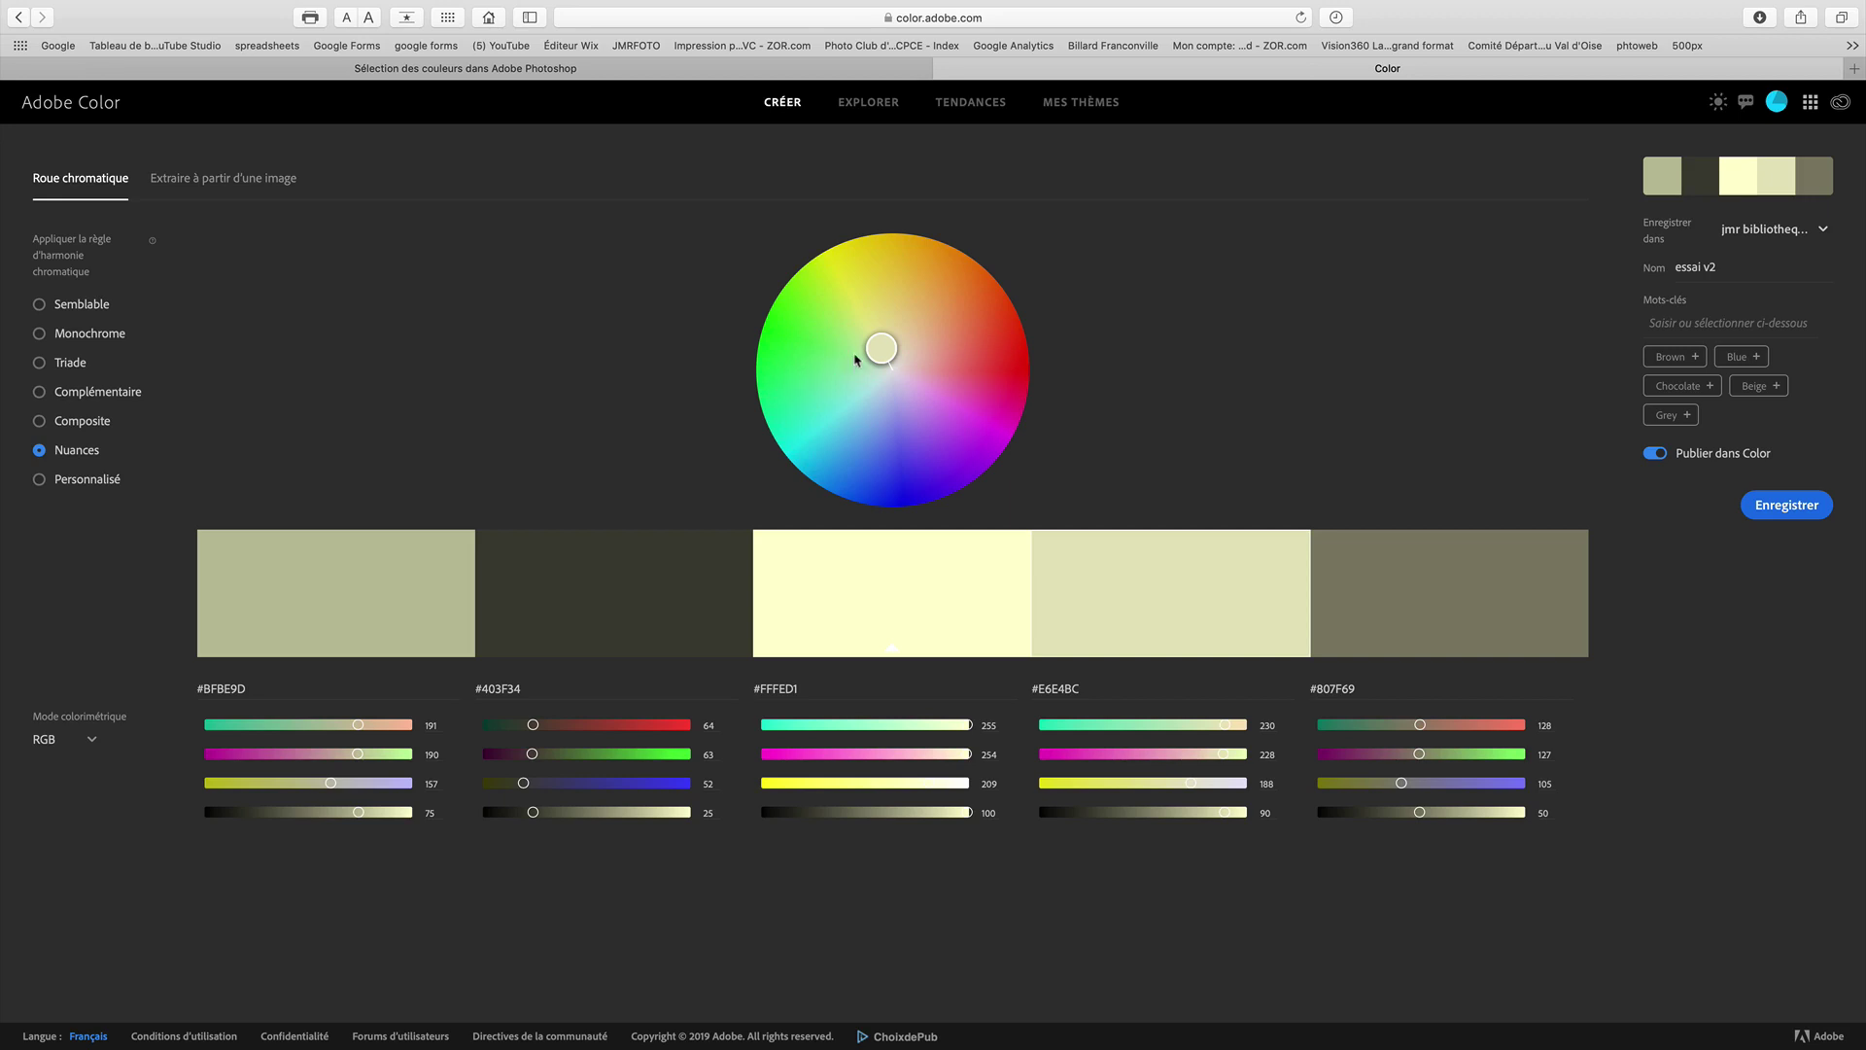
drag(877, 345, 811, 431)
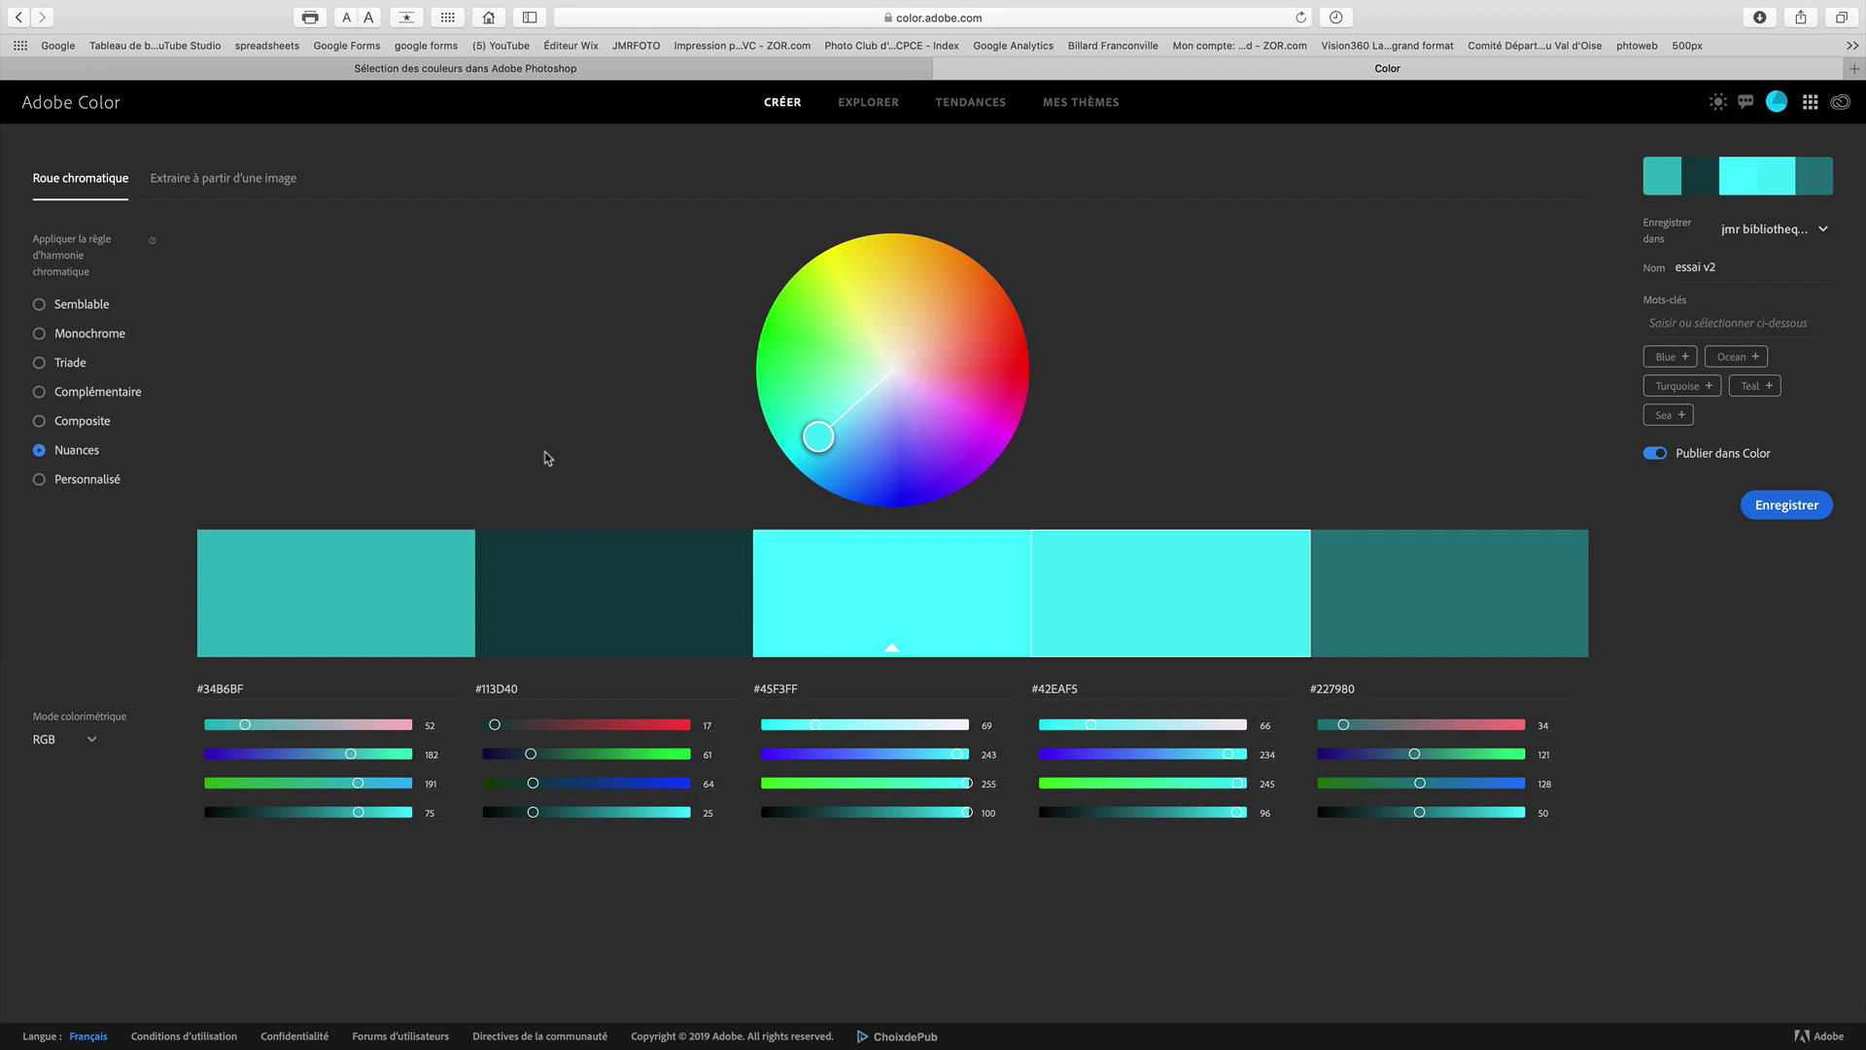
Apply the Personnalisé rule and move four colours independently to dark violet #1B1441, bright green #82FF5C, red #F44453 and brown #7E632D
click(89, 480)
click(833, 441)
drag(833, 441, 962, 403)
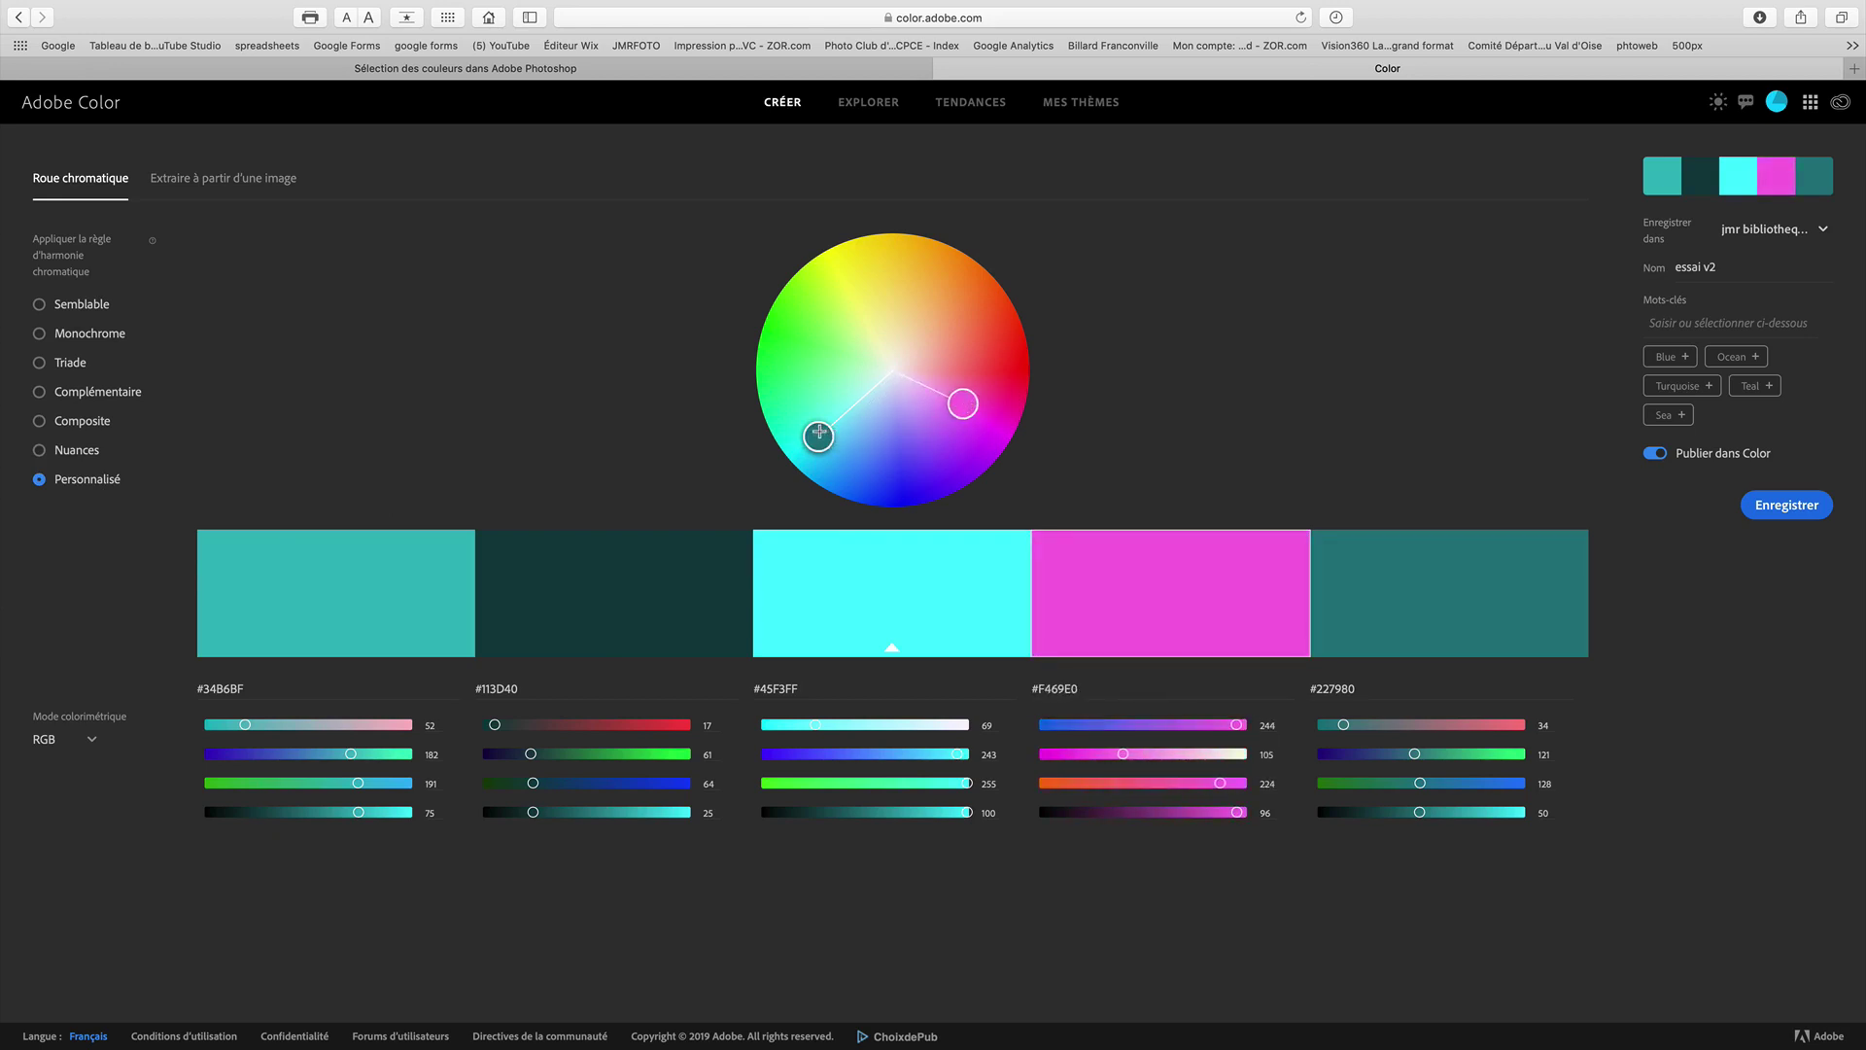
drag(820, 433, 889, 286)
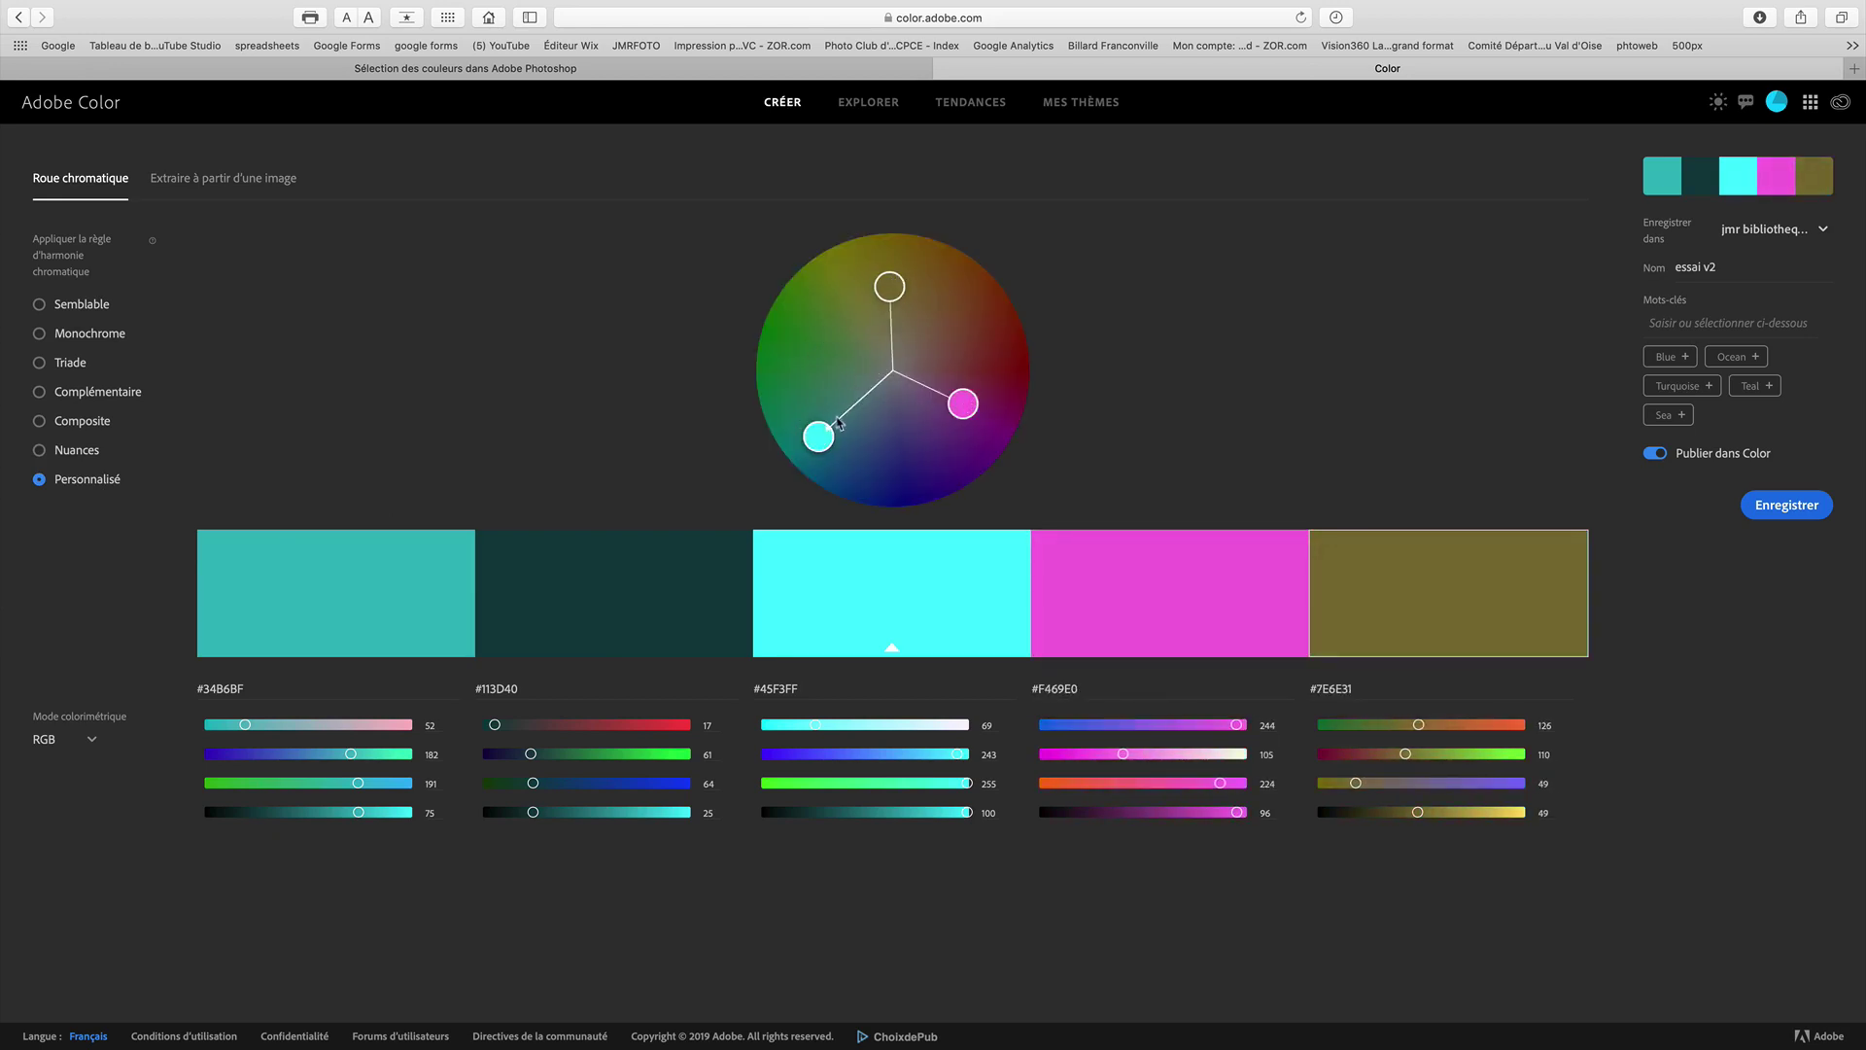
drag(818, 435, 813, 333)
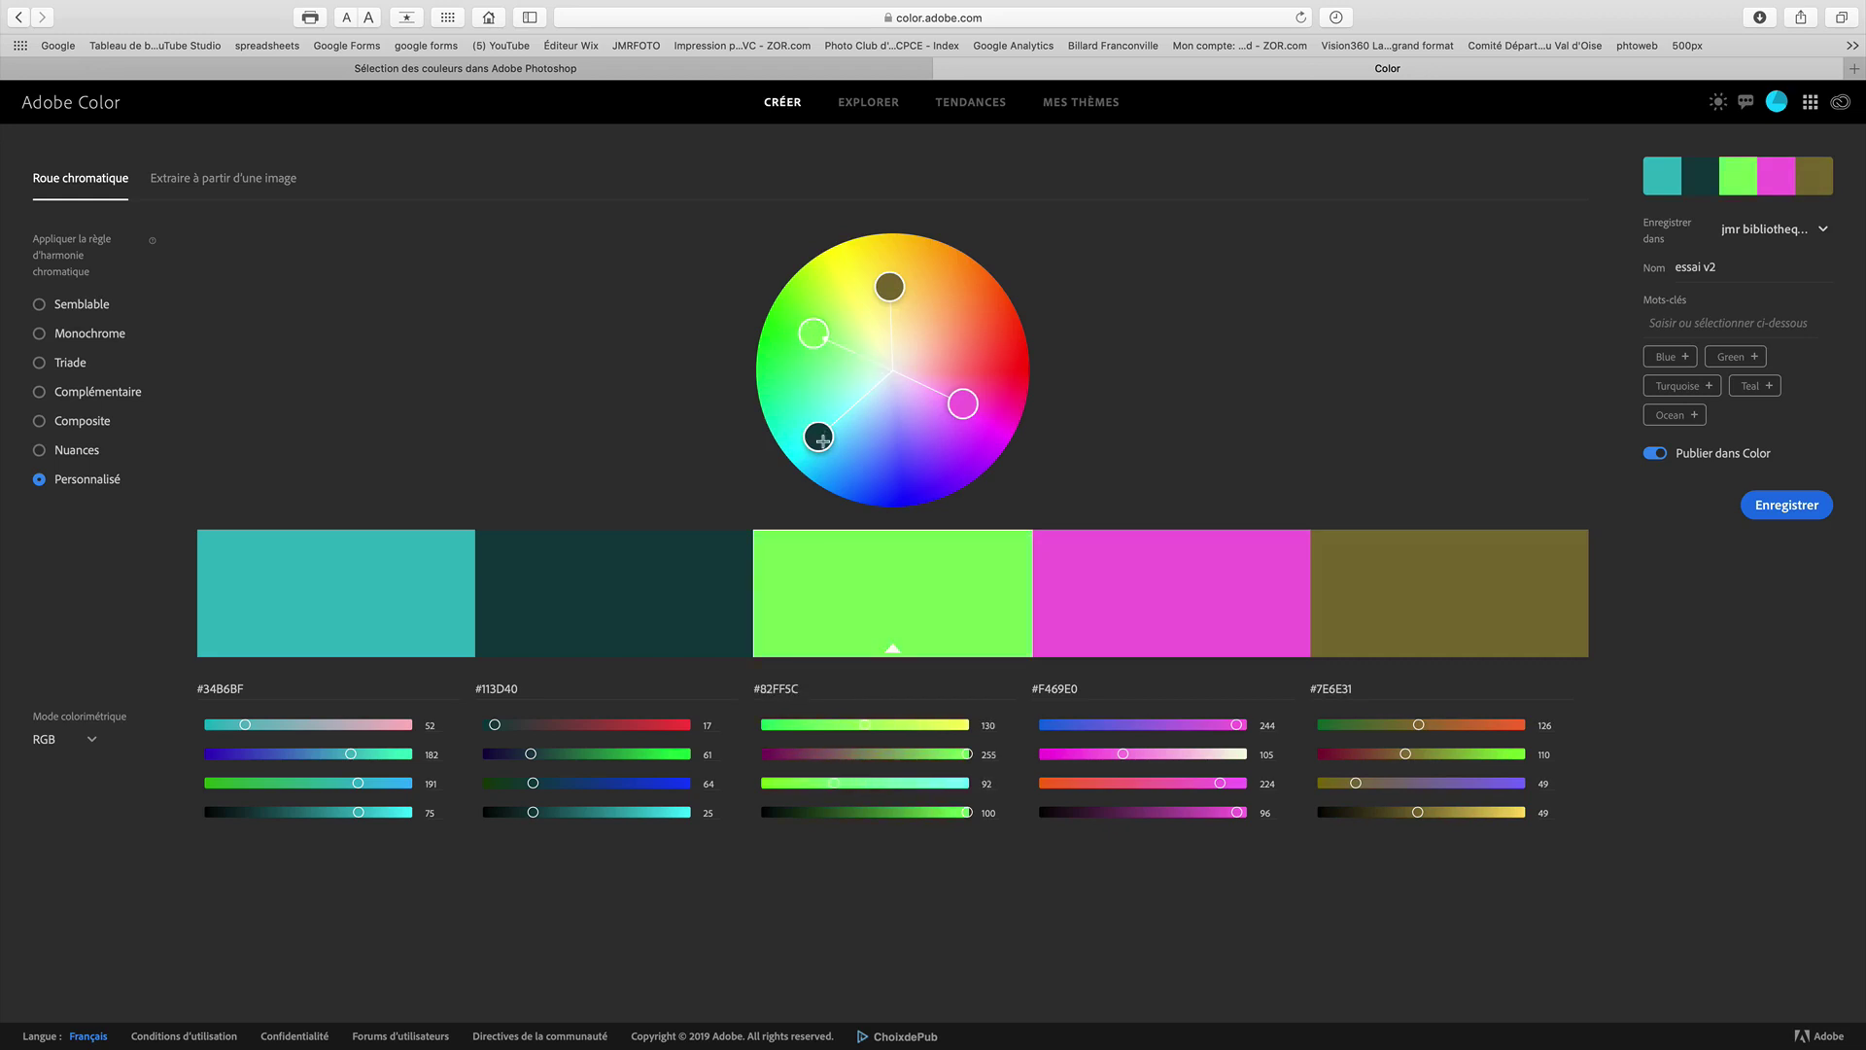
drag(822, 441, 913, 462)
drag(973, 404, 991, 374)
drag(889, 287, 917, 285)
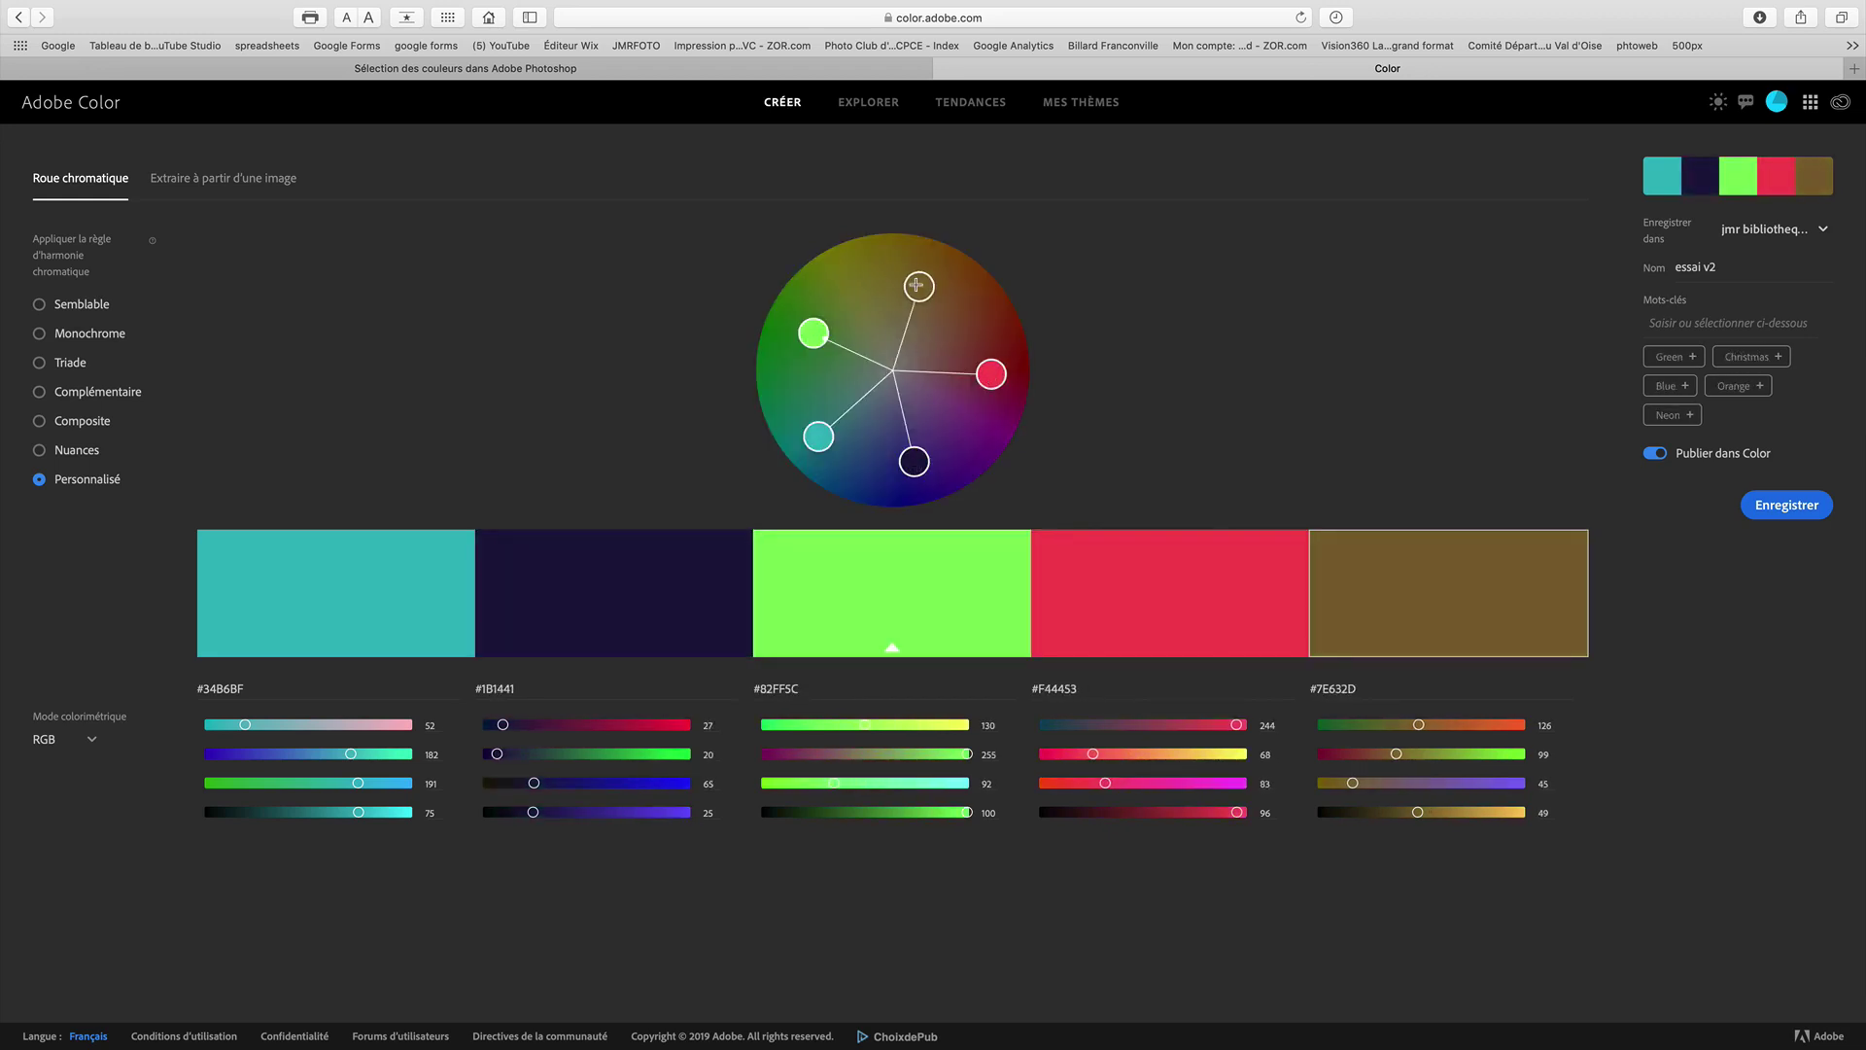